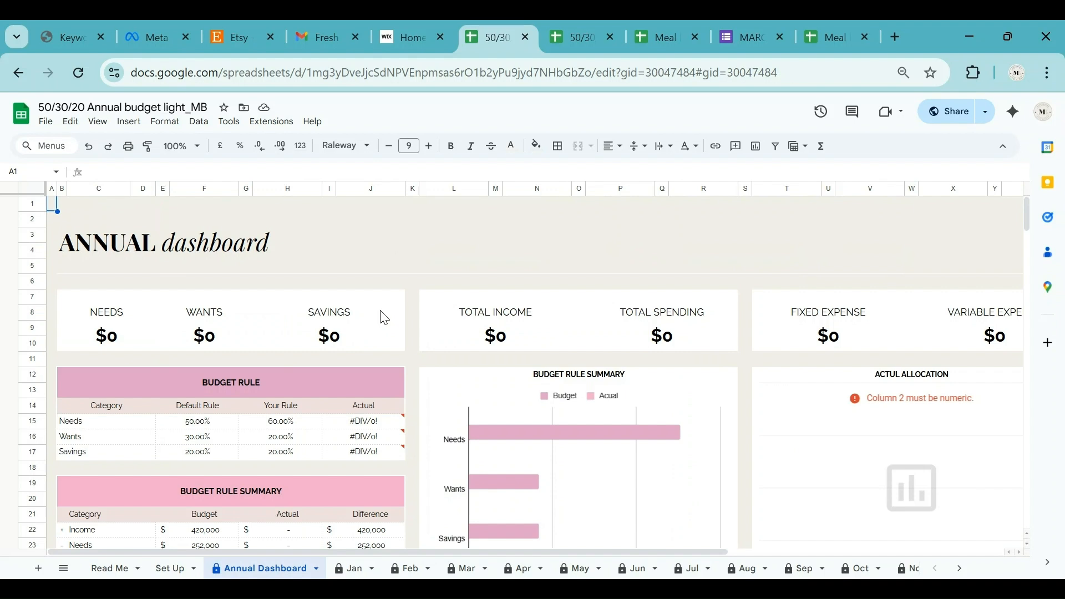
# Look over the dark-themed budget copy, then return to the light template's dashboard.
pyautogui.click(552, 35)
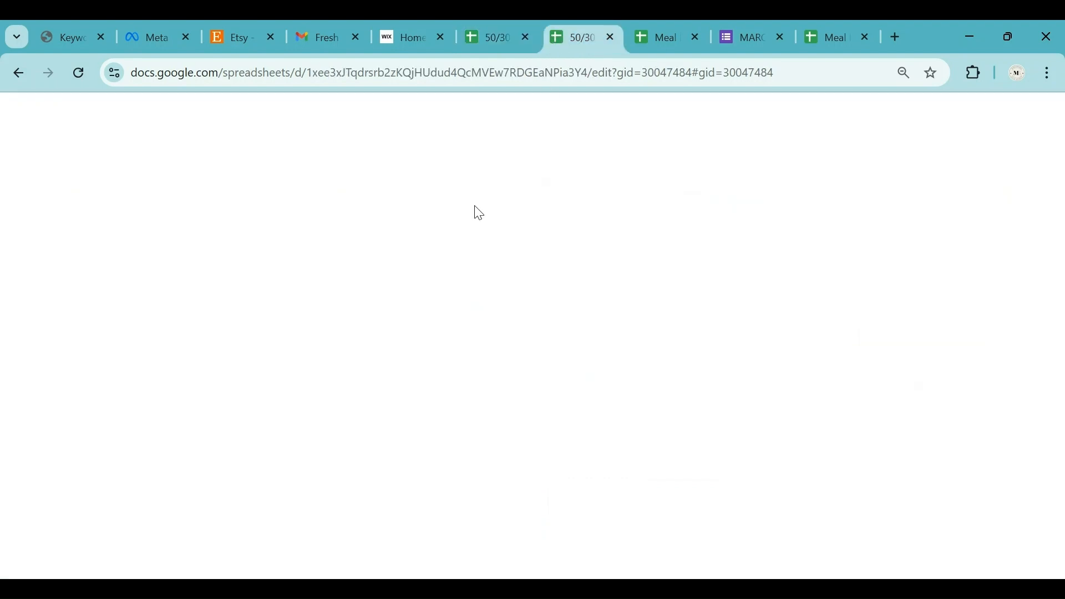
pyautogui.scroll(-10, 406, 325)
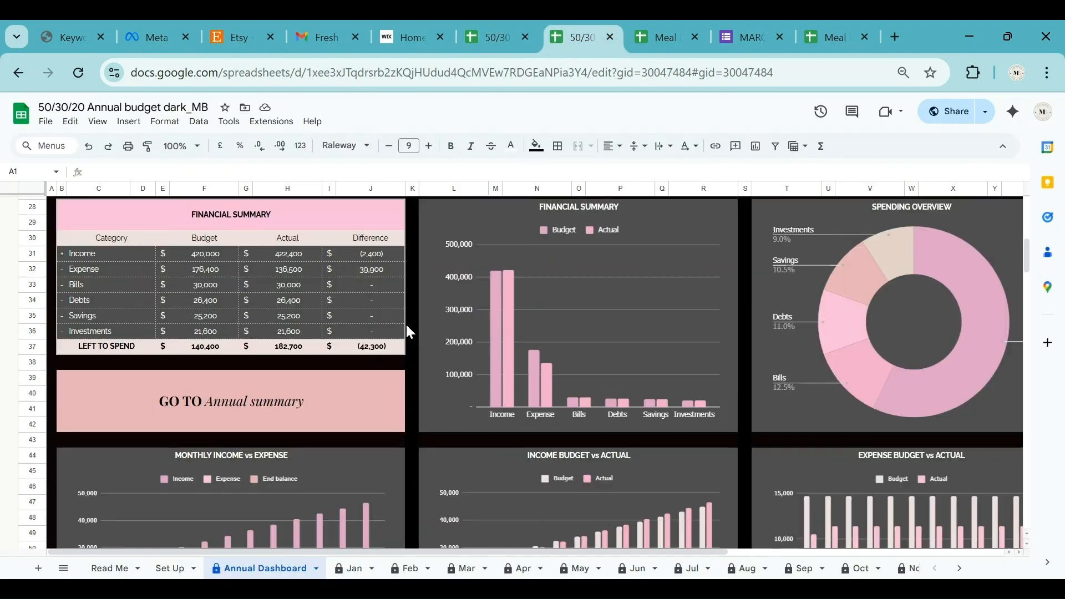
pyautogui.scroll(-5, 405, 325)
pyautogui.scroll(7, 404, 319)
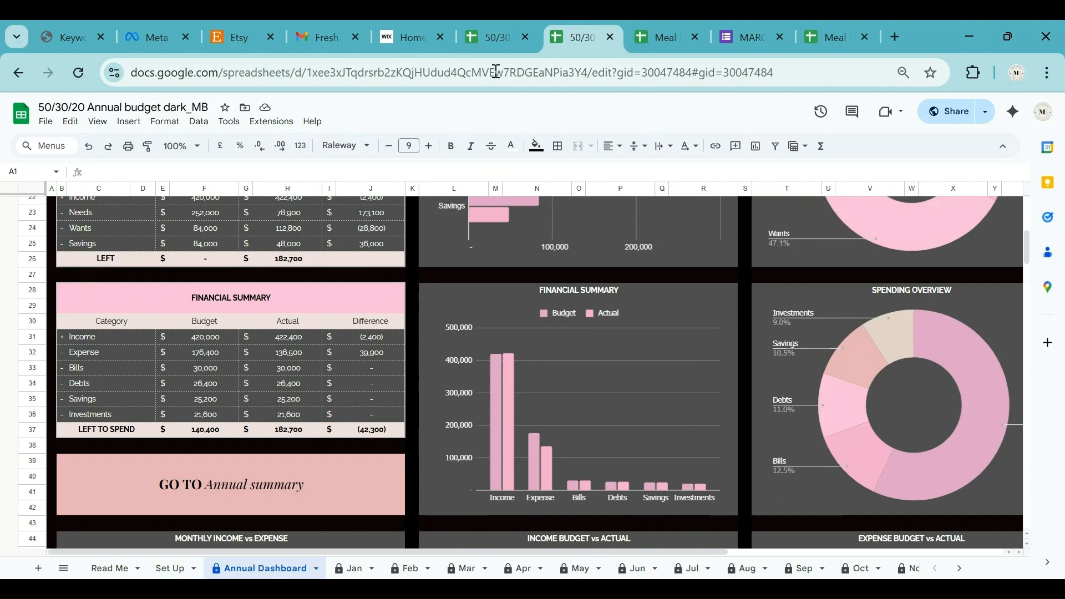
pyautogui.click(497, 25)
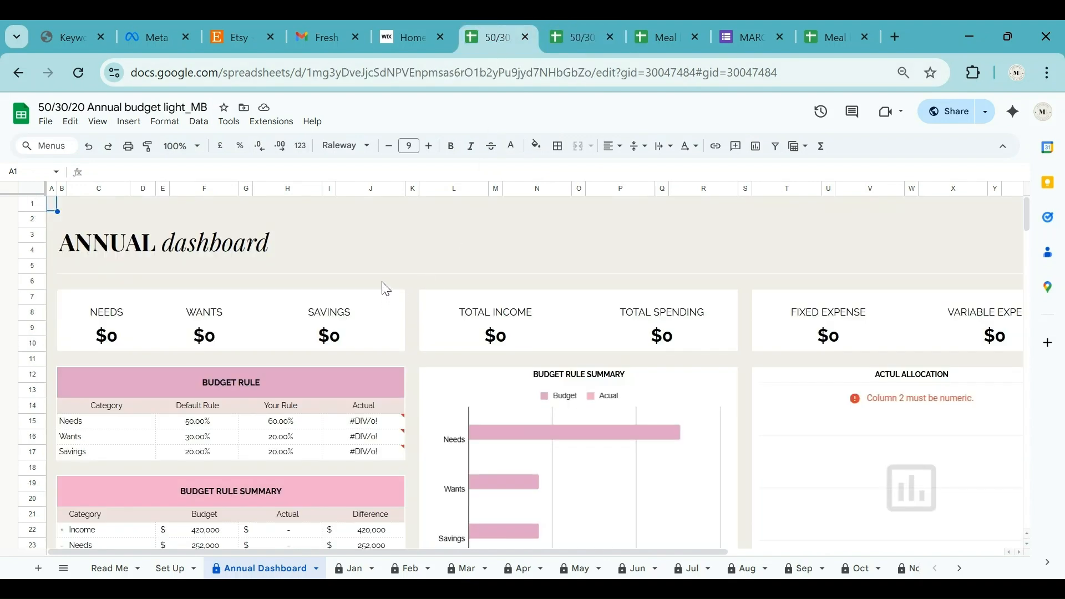
# On the Read Me sheet, try editing the title banner and dismiss the protected-range warning.
pyautogui.click(122, 568)
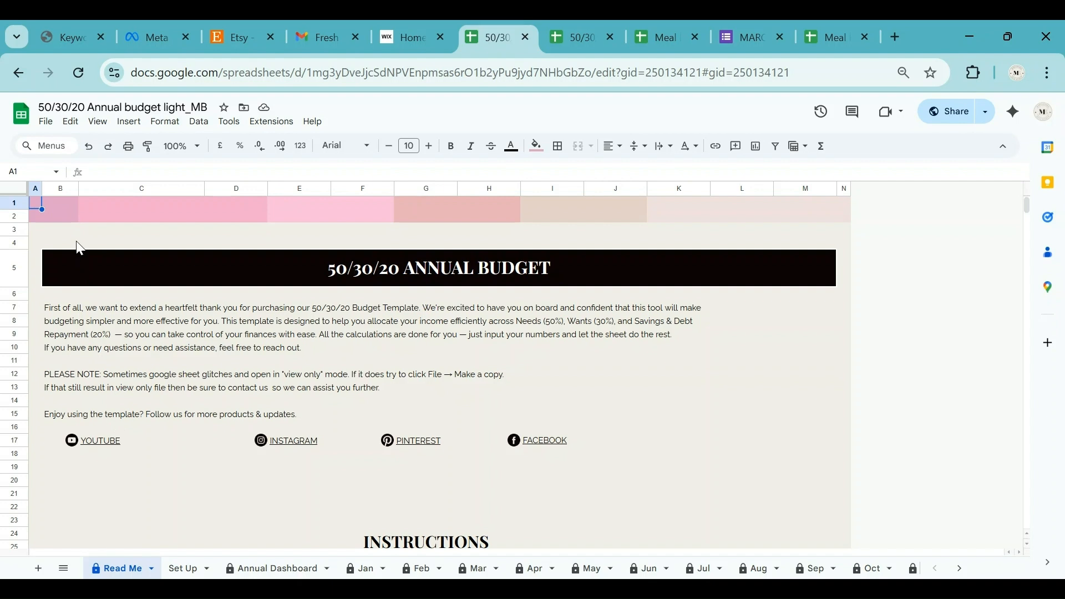
pyautogui.click(109, 276)
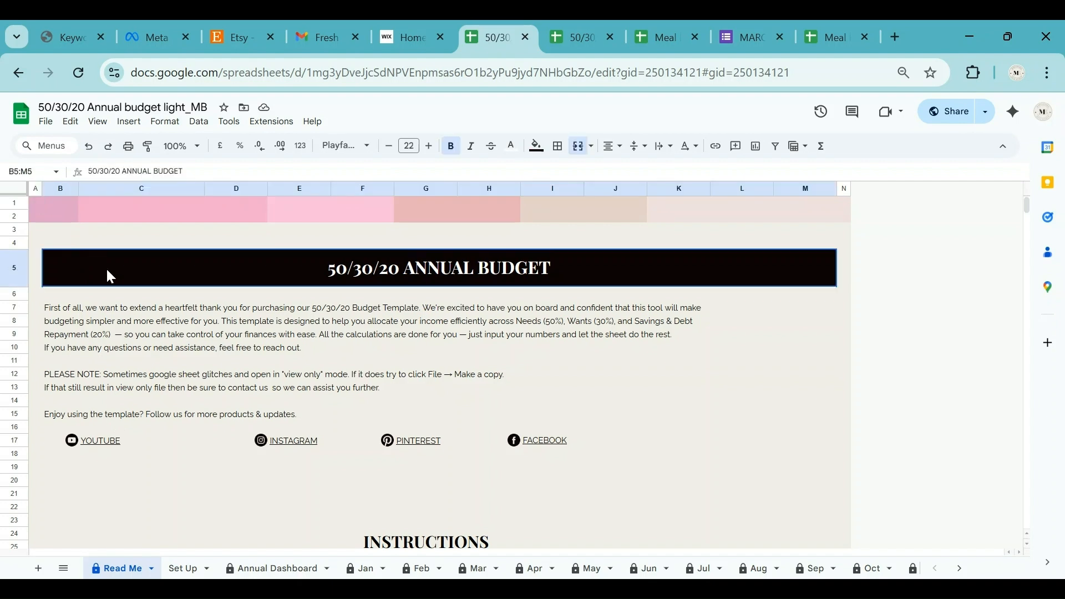
pyautogui.doubleClick(110, 276)
pyautogui.click(132, 309)
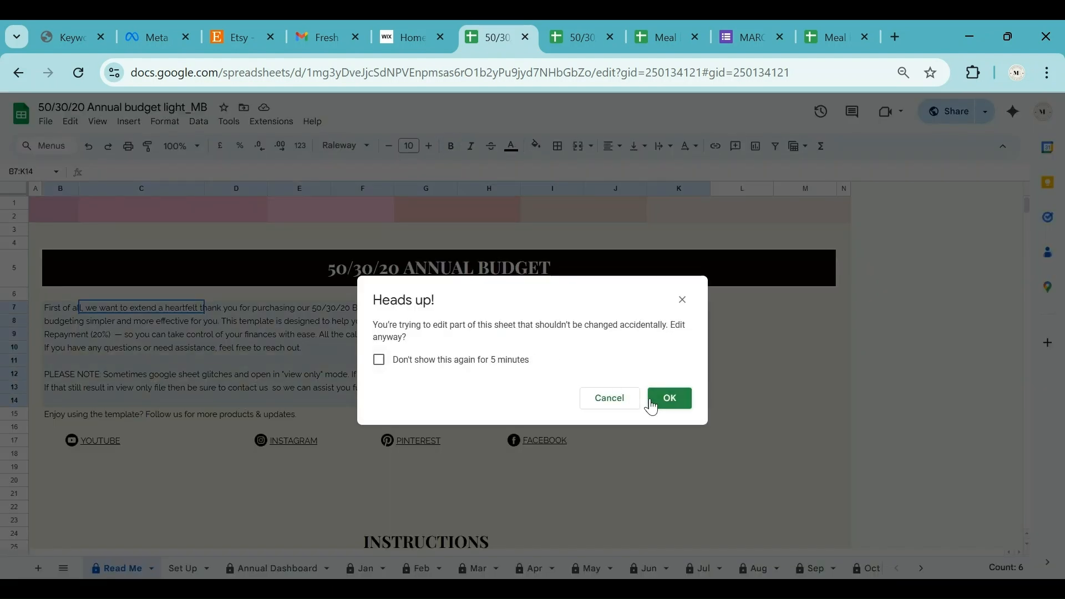
pyautogui.click(613, 399)
pyautogui.click(41, 203)
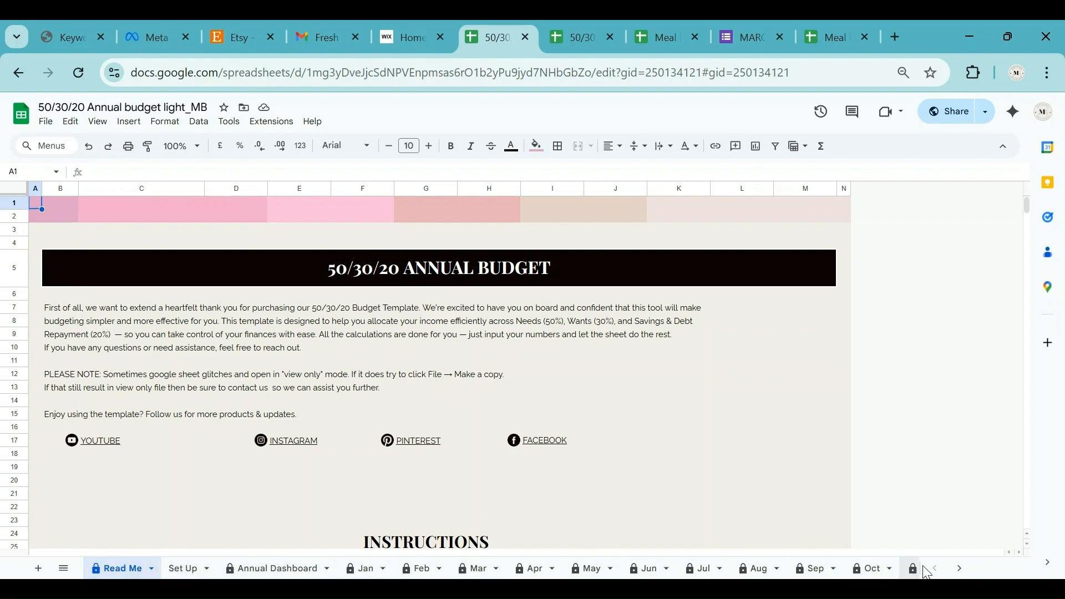
# Browse the sheet tabs out to Net Worth and back, then go to the Set Up sheet.
pyautogui.click(960, 568)
pyautogui.click(960, 568)
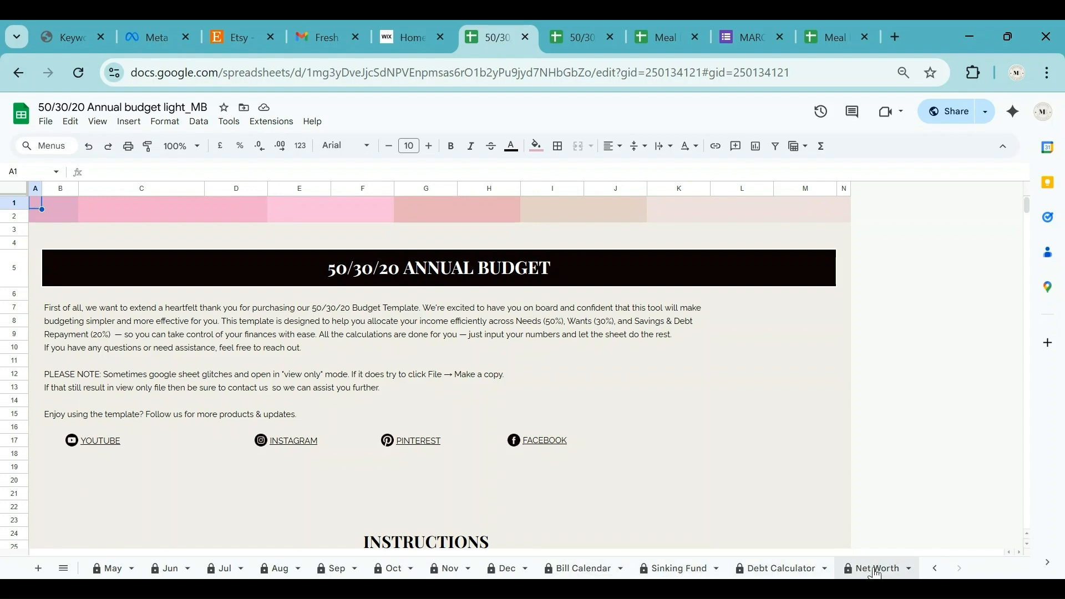
pyautogui.click(936, 569)
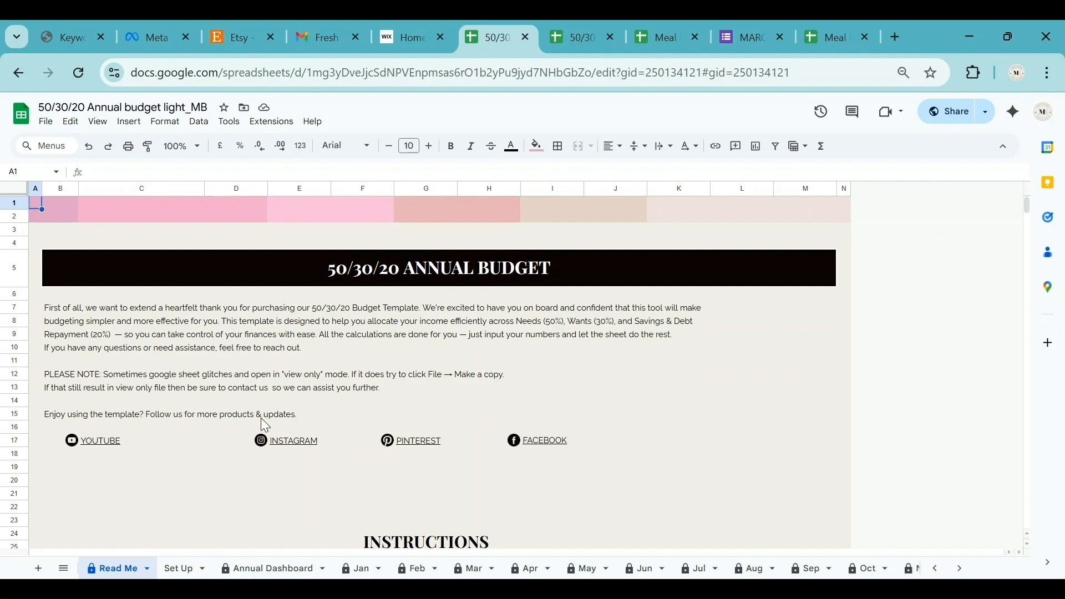
pyautogui.scroll(-10, 261, 419)
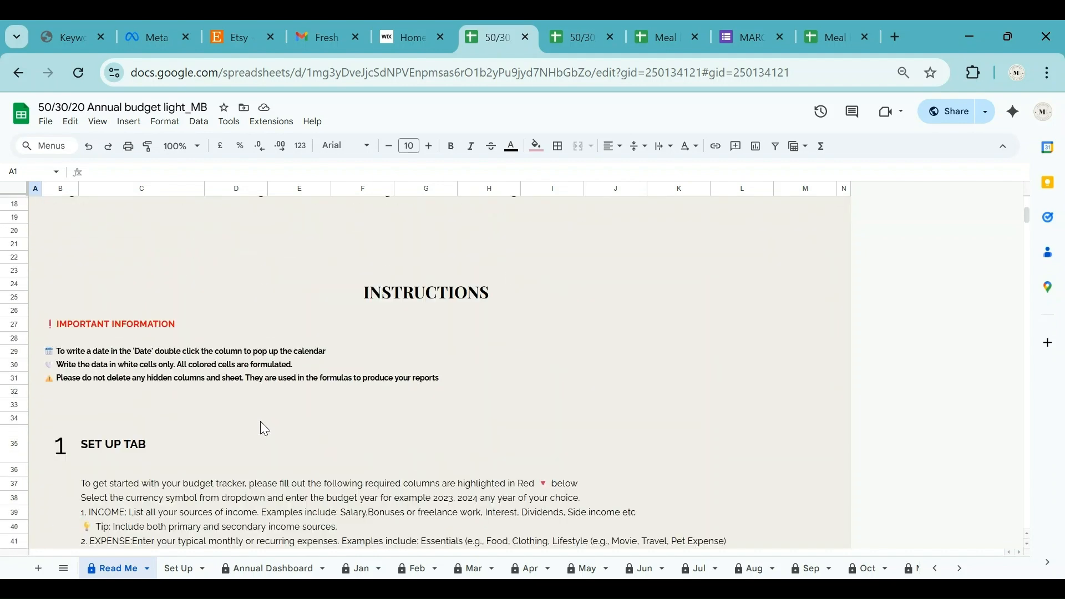
pyautogui.scroll(-3, 264, 428)
pyautogui.scroll(15, 264, 428)
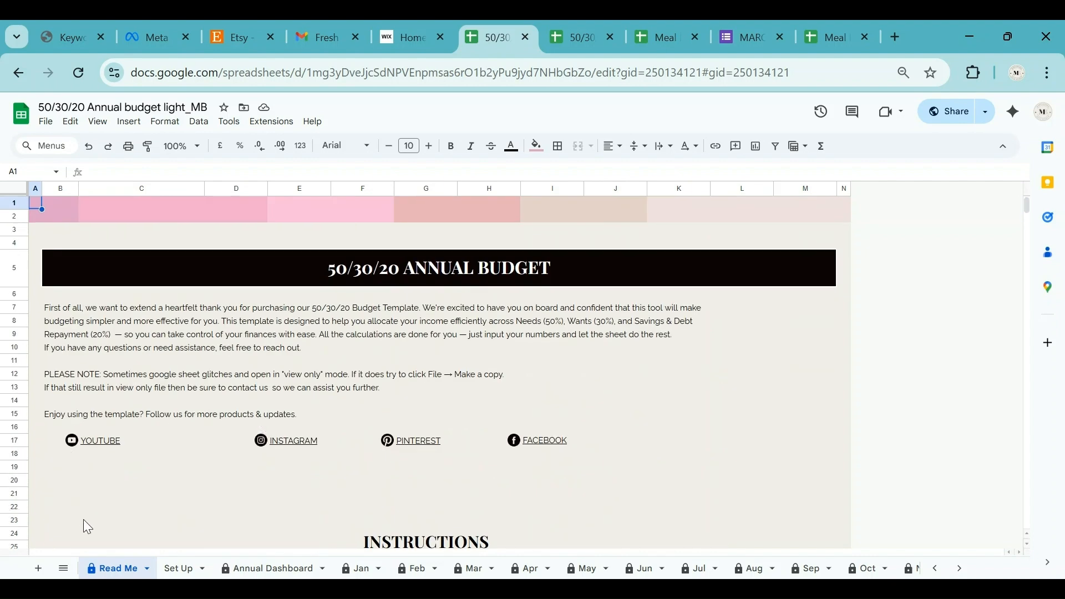
pyautogui.click(180, 570)
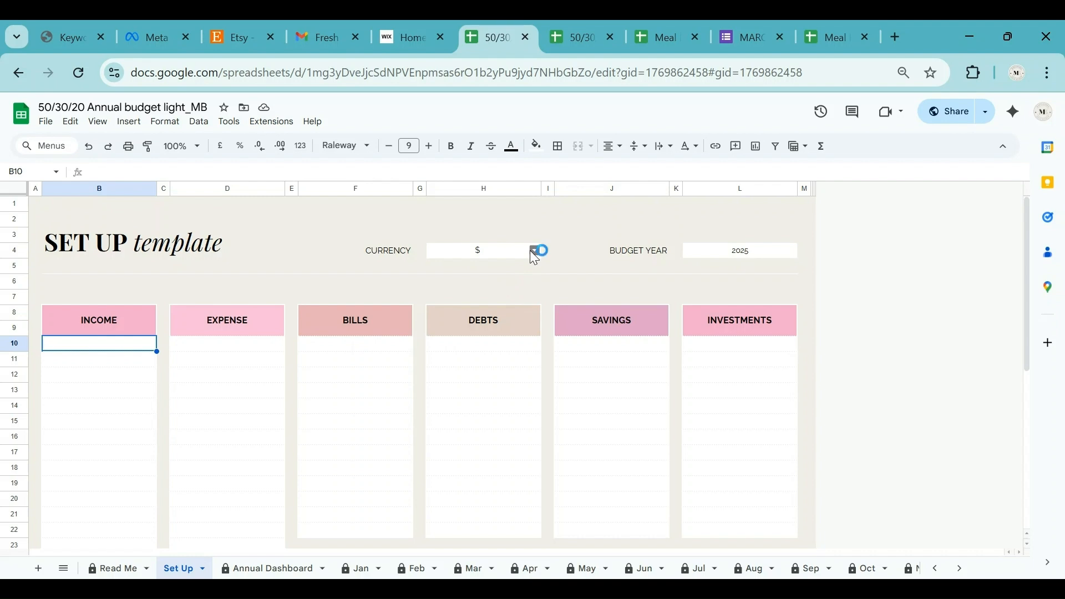
pyautogui.click(500, 252)
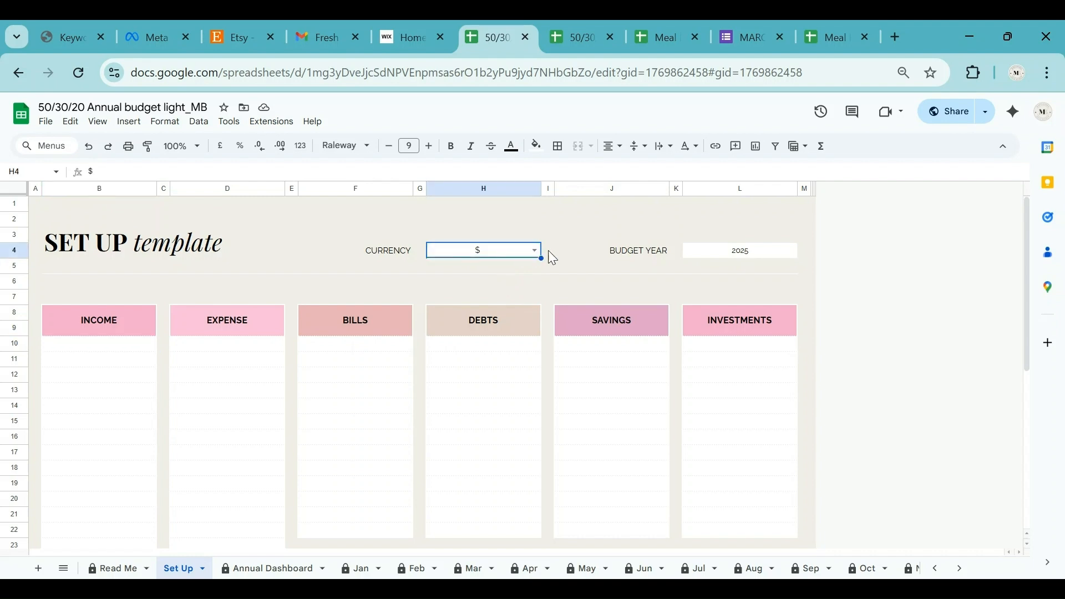
pyautogui.click(534, 251)
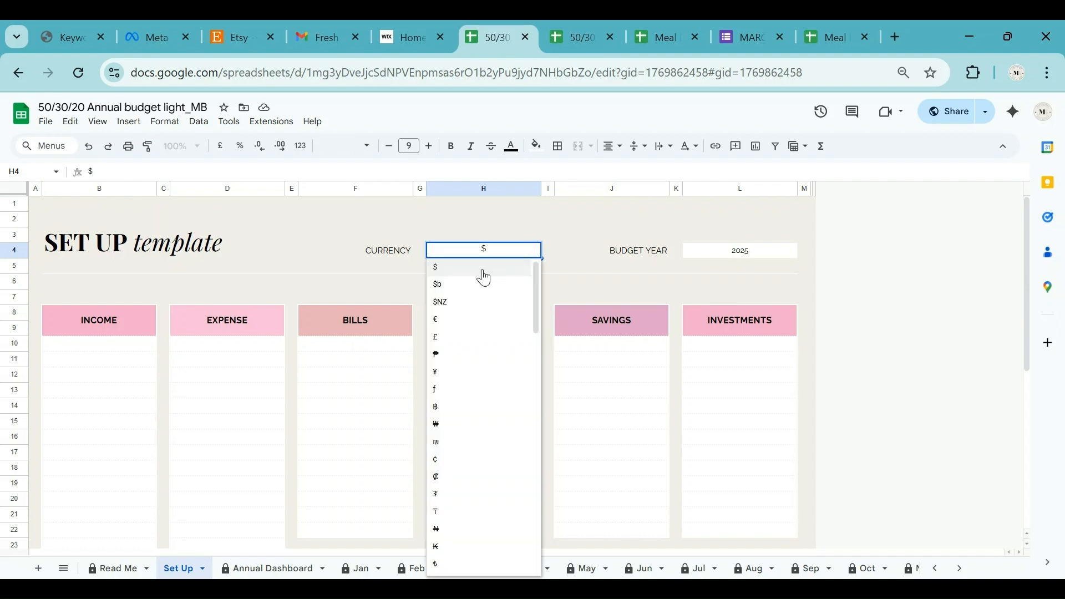
pyautogui.scroll(-15, 480, 515)
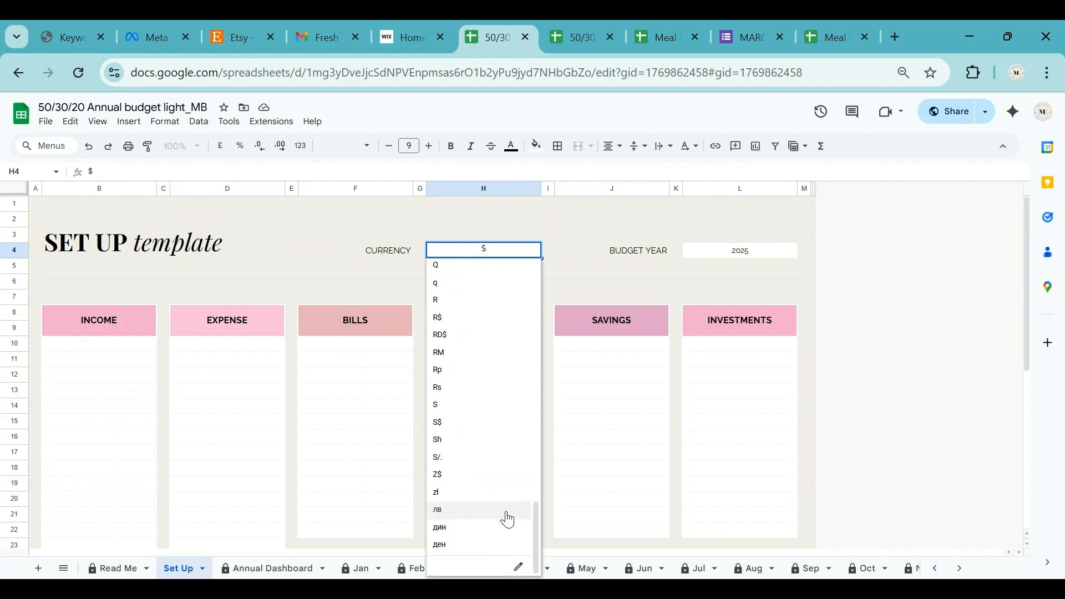
pyautogui.scroll(10, 506, 499)
pyautogui.scroll(6, 481, 376)
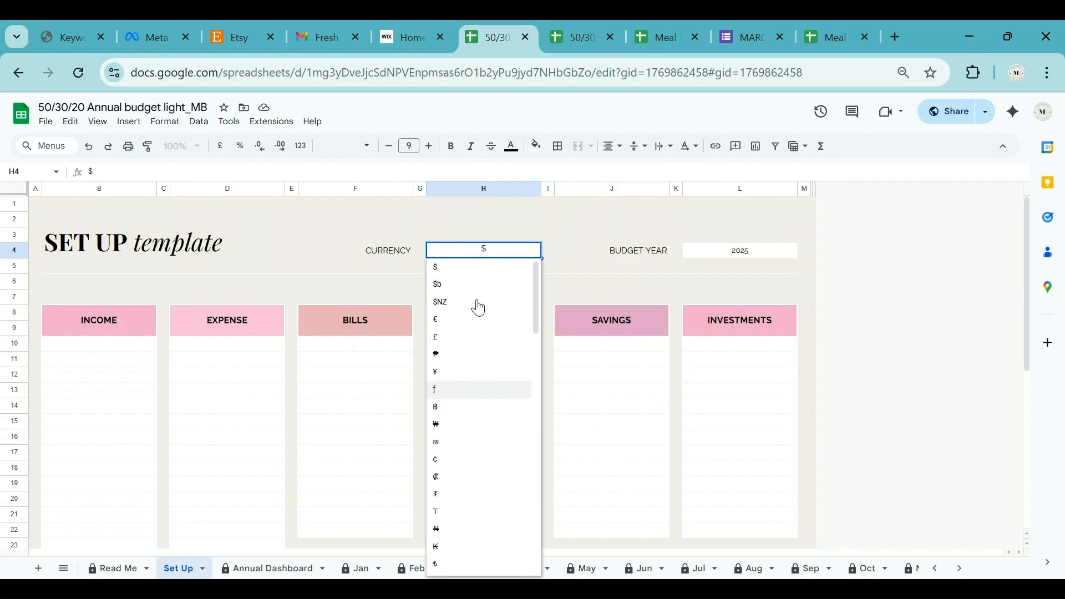
pyautogui.click(481, 276)
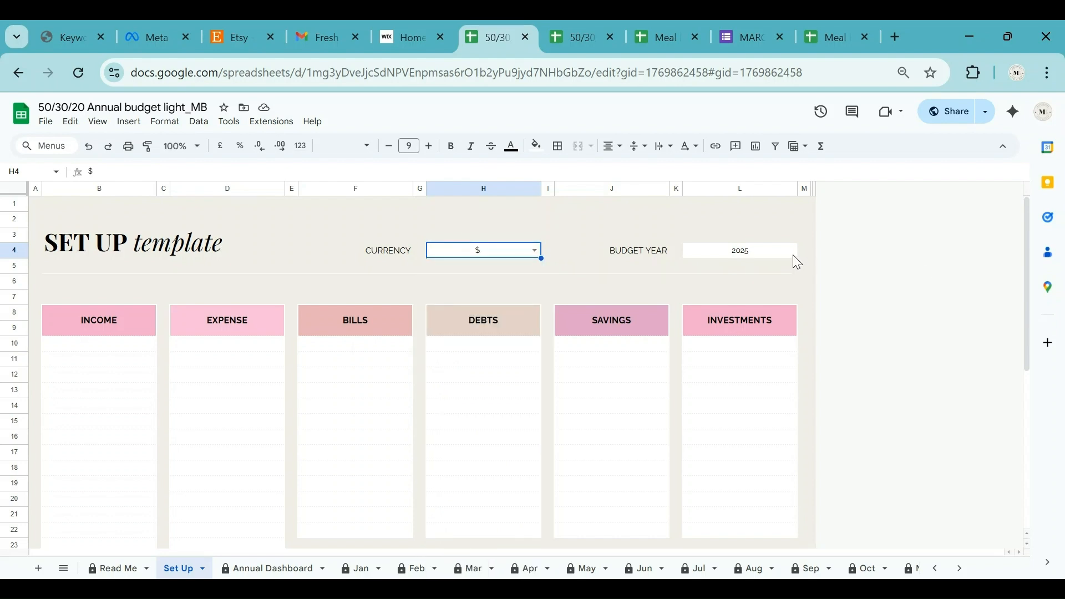
pyautogui.doubleClick(766, 252)
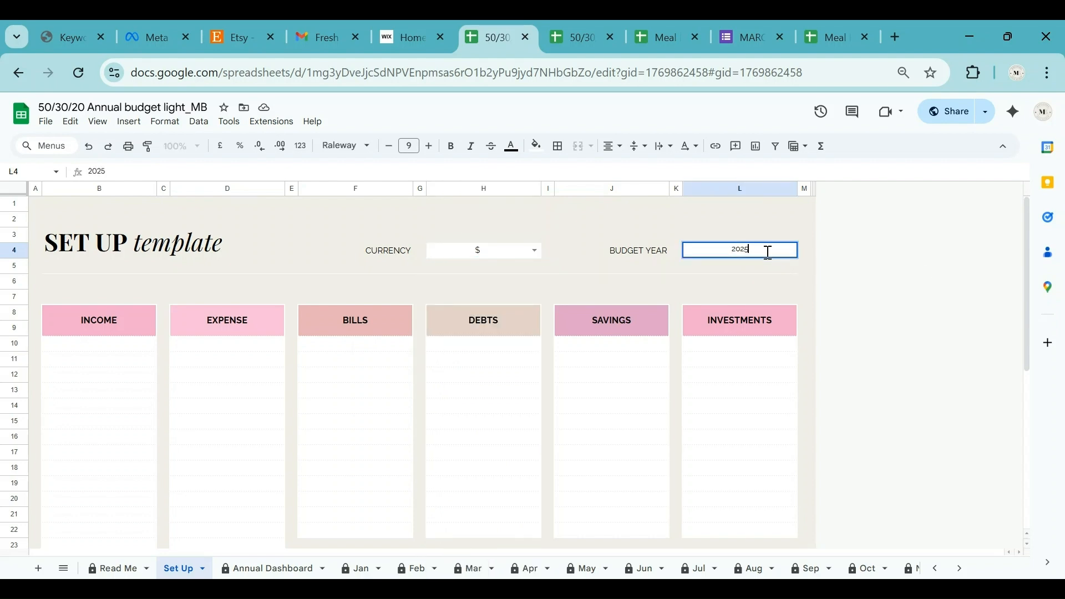
pyautogui.doubleClick(768, 252)
pyautogui.write('2025')
pyautogui.press('Return')
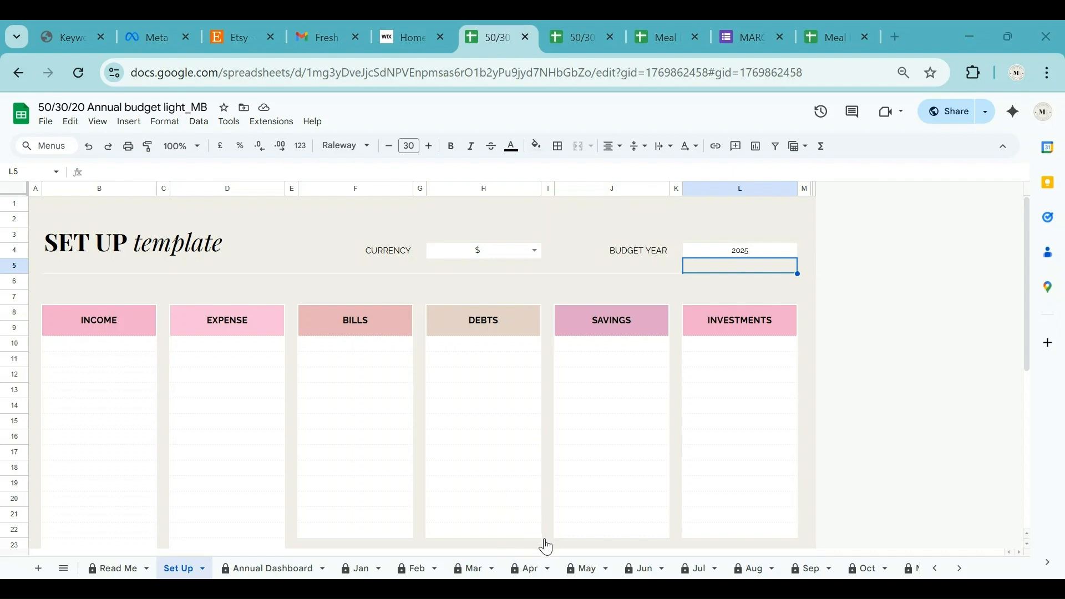
pyautogui.scroll(-1, 682, 418)
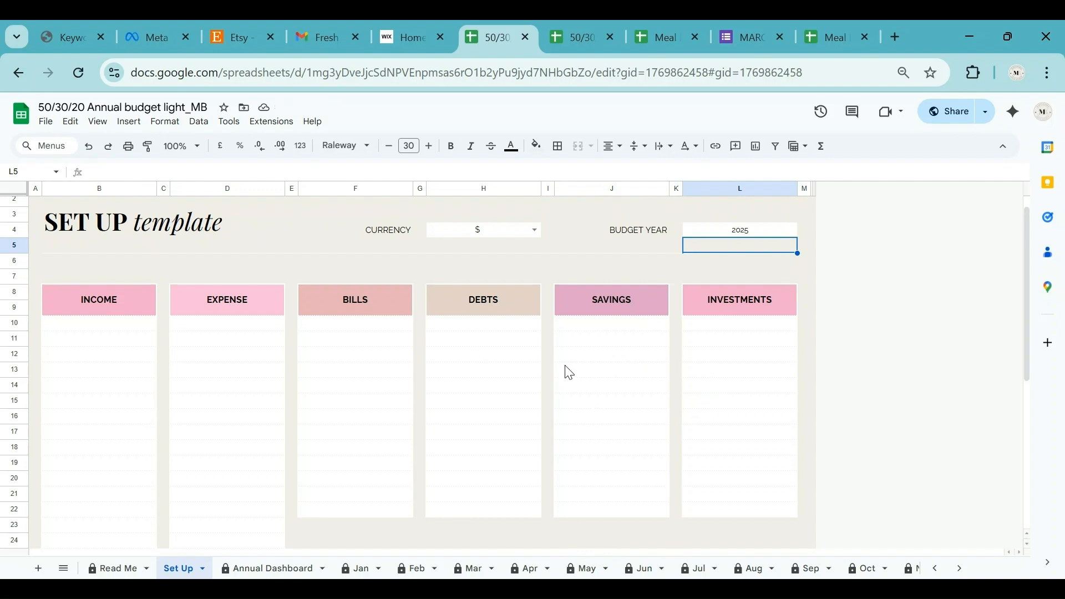
pyautogui.click(113, 325)
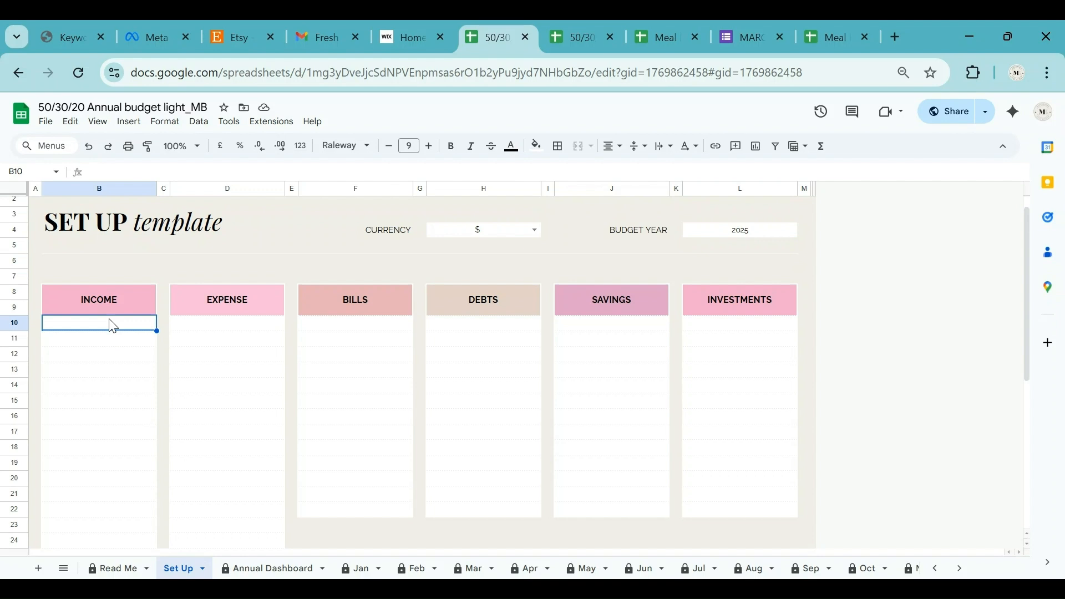
# Enter Paycheck 1 through Paycheck 4 as income sources in B10:B13.
pyautogui.write('Paycheck 1')
pyautogui.press('Return')
pyautogui.write('Paych')
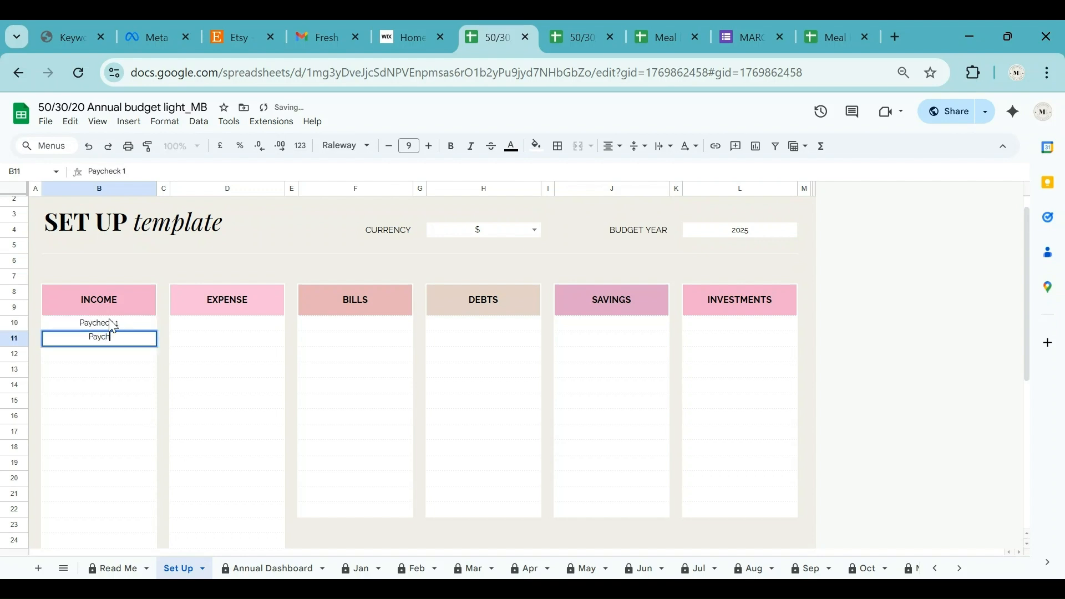
pyautogui.write('eck 2')
pyautogui.press('Return')
pyautogui.write('Paycheck 3')
pyautogui.press('Return')
pyautogui.write('Payche')
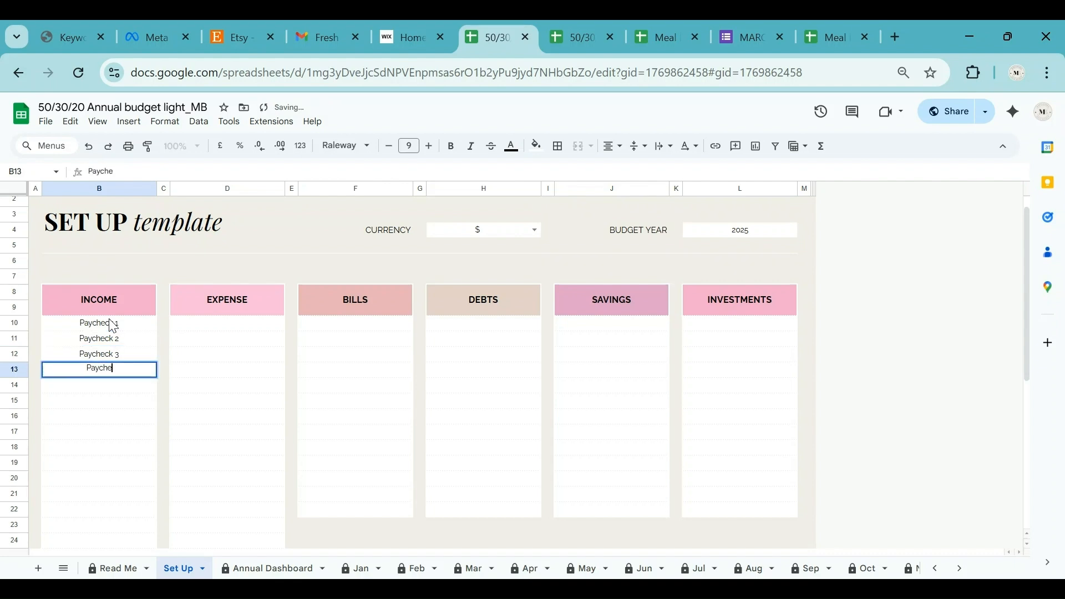
pyautogui.write('ck 4')
pyautogui.press('Return')
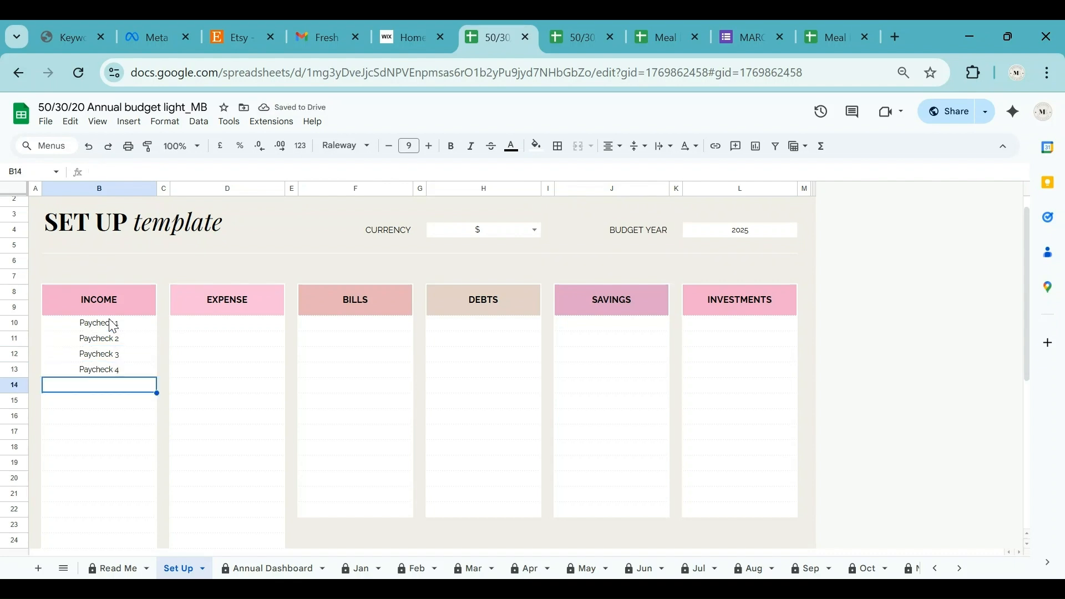
# Add Bonus, Rental and Interest below the paychecks in B14:B16.
pyautogui.write('Bonus')
pyautogui.press('Return')
pyautogui.write('Rental')
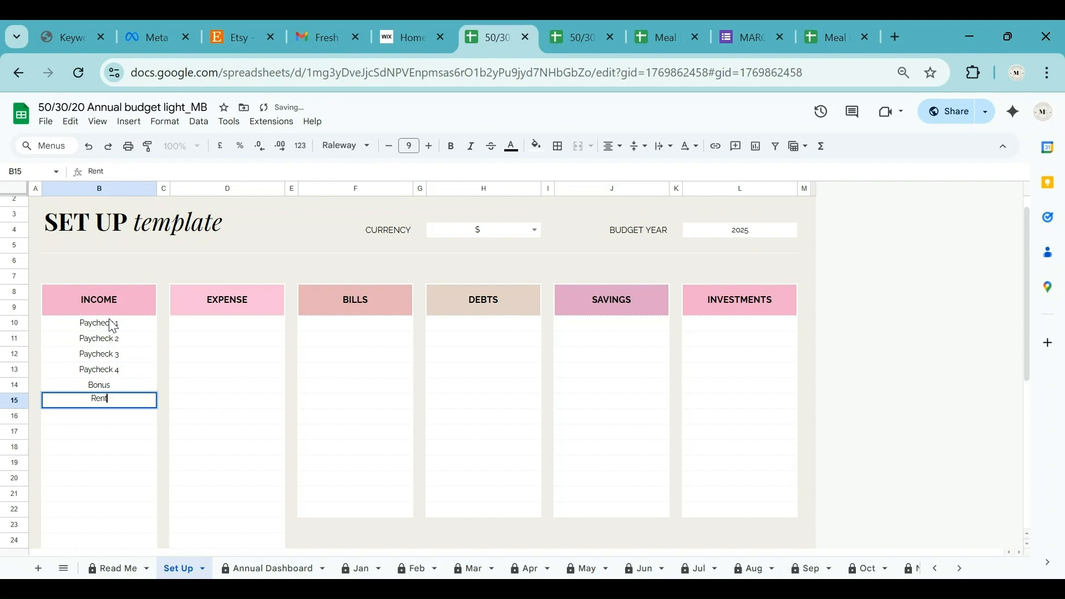
pyautogui.press('Return')
pyautogui.write('Interest')
pyautogui.press('Return')
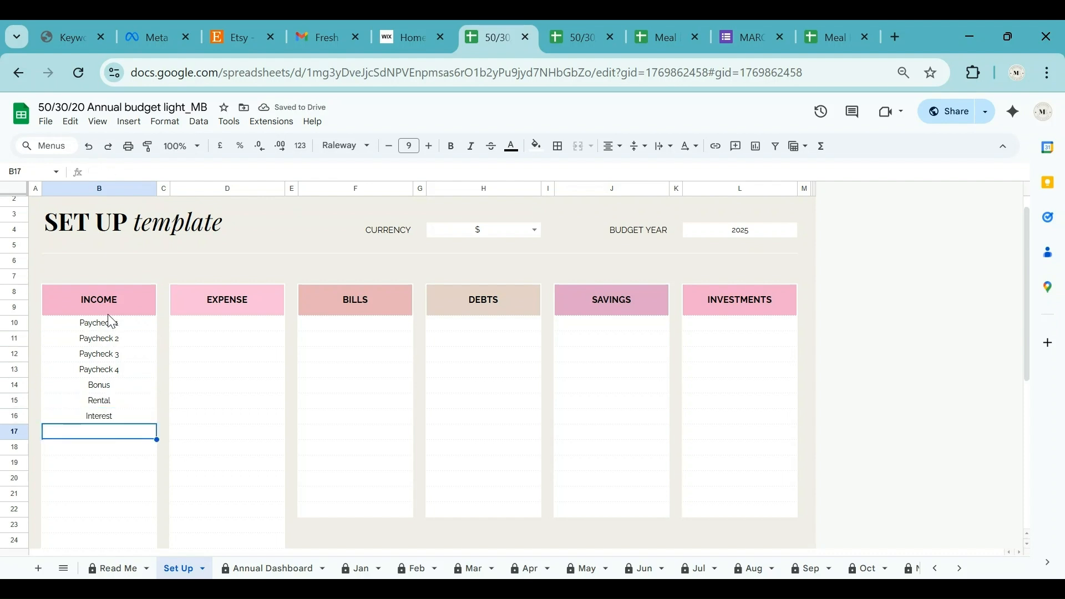
pyautogui.scroll(-2, 166, 394)
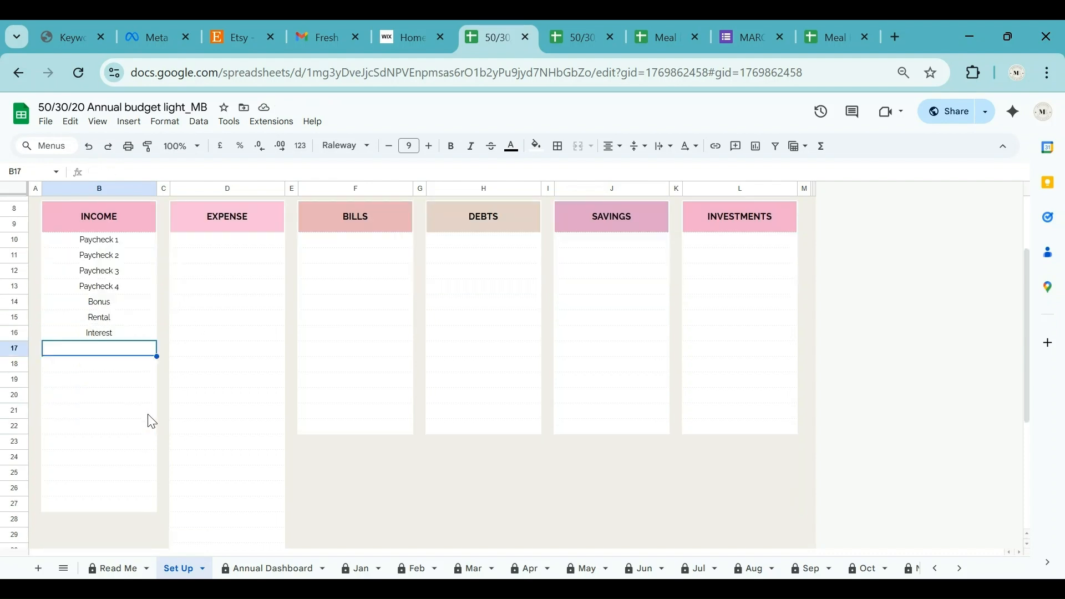
pyautogui.scroll(2, 208, 355)
pyautogui.click(239, 330)
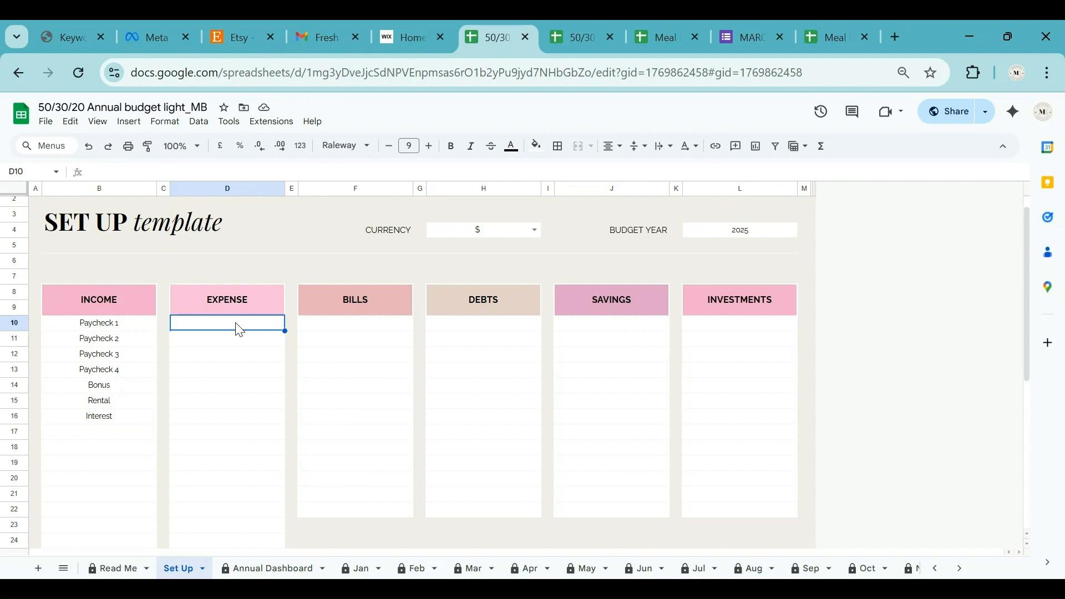
# Enter Groceries, Fuel / Public Transit, Insurance, Medical / Healthcare and Dining Out / Takeout under EXPENSE.
pyautogui.write('Groceries')
pyautogui.press('Return')
pyautogui.write('Fuel')
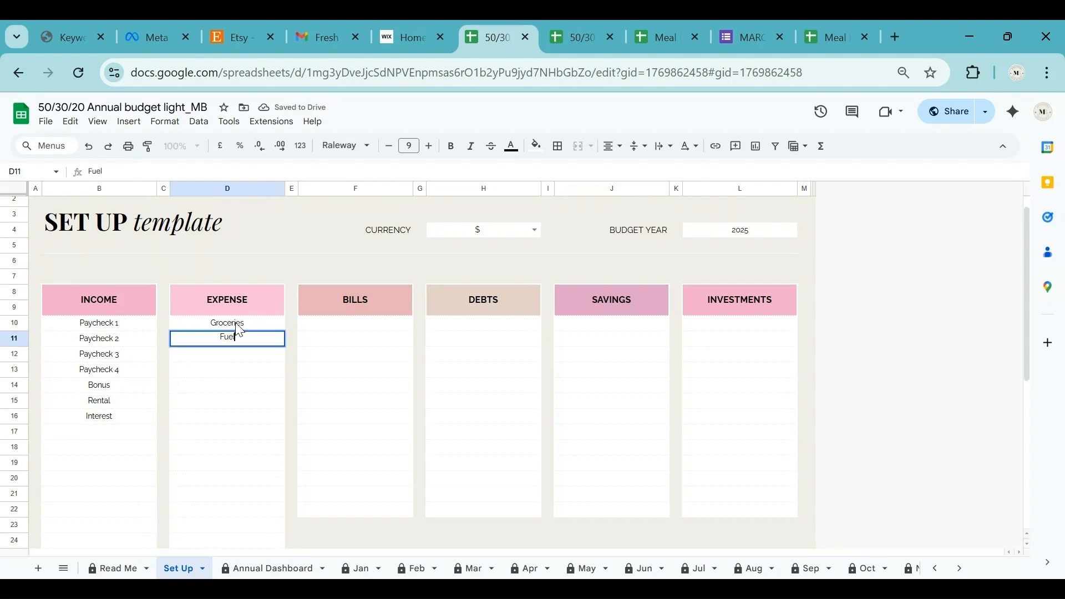
pyautogui.write(' / Public Tra')
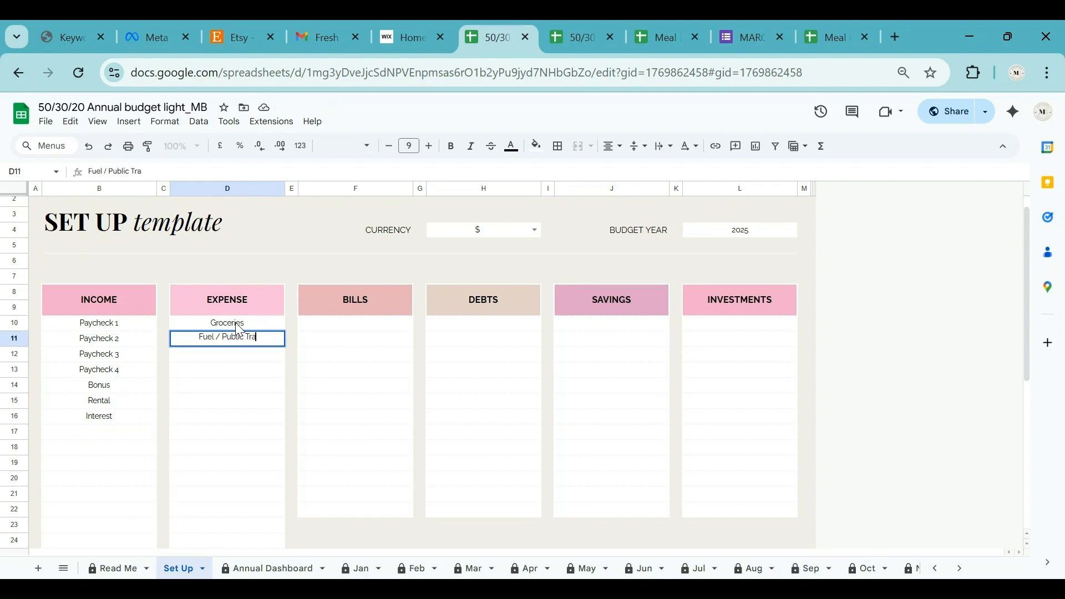
pyautogui.write('nsit')
pyautogui.press('Return')
pyautogui.write('Insurance')
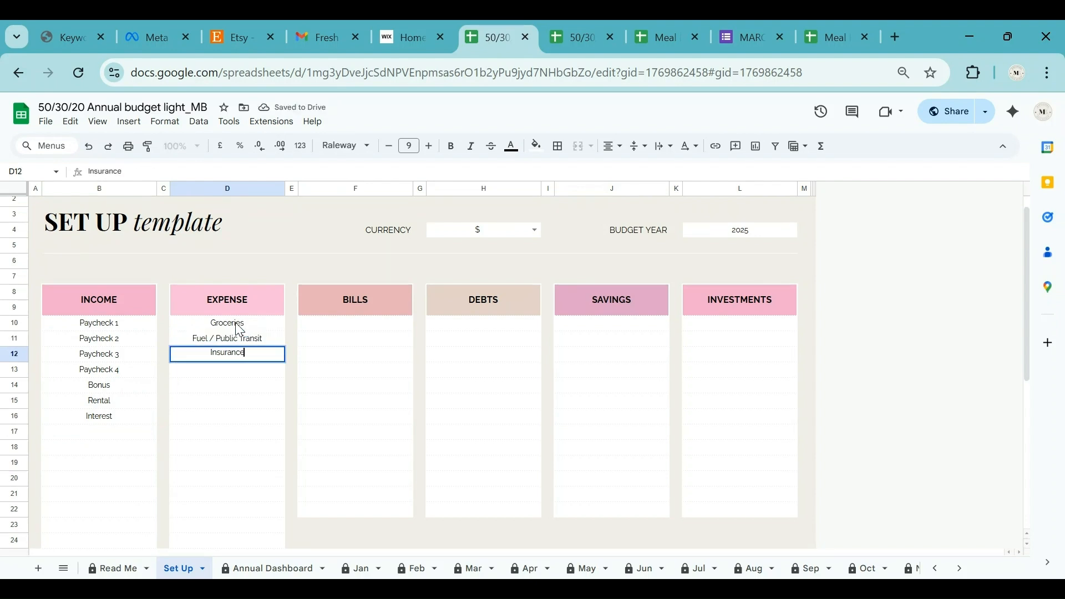
pyautogui.press('Return')
pyautogui.write('Medical / Healthcare')
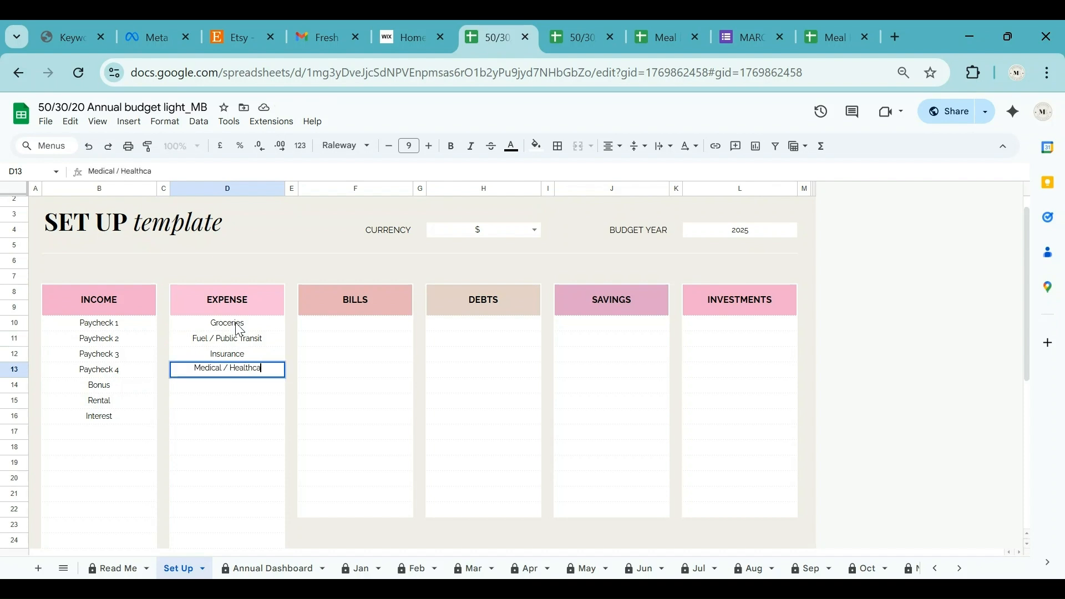
pyautogui.press('Return')
pyautogui.write('Dining Out / Takeout')
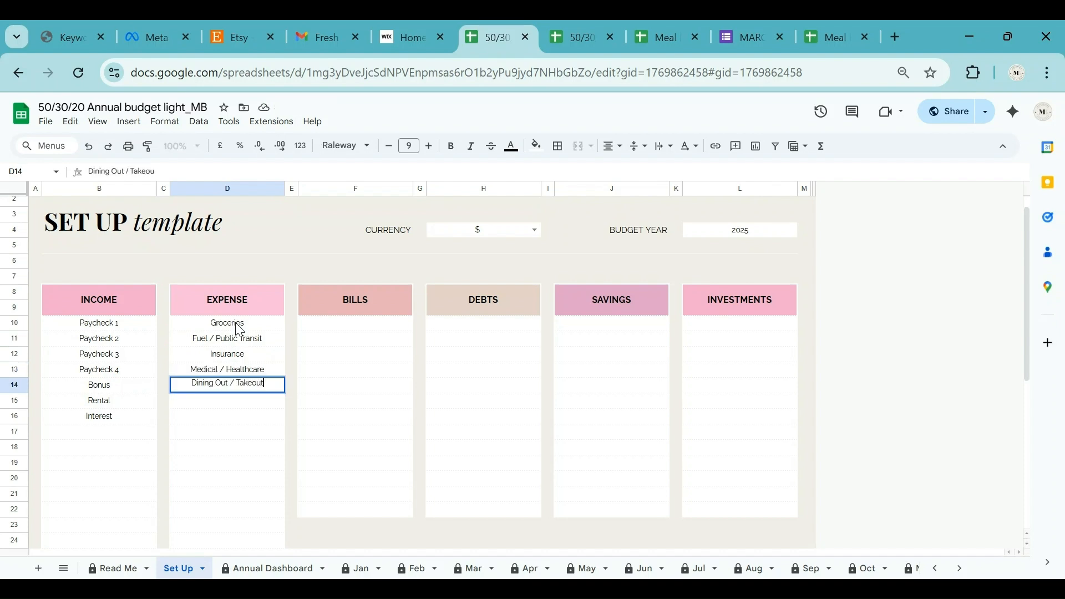
pyautogui.press('Return')
# Add Entertainment, Clothing / Accessories, Education / Tution Fees, School Supplies and Gifts & Donations.
pyautogui.write('Entertainment')
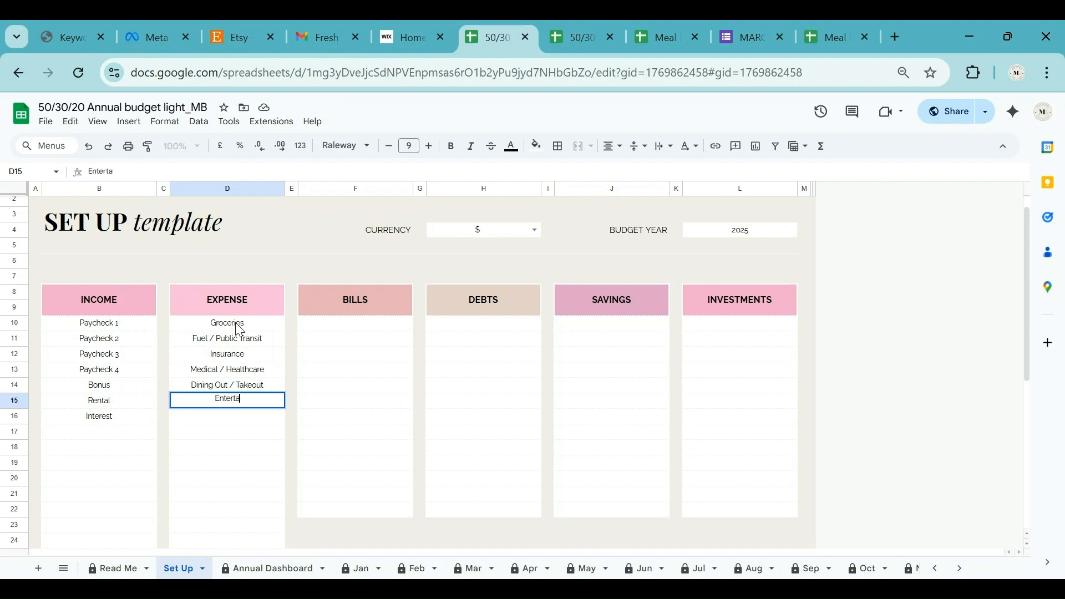
pyautogui.press('Return')
pyautogui.write('Clothing / Accessories')
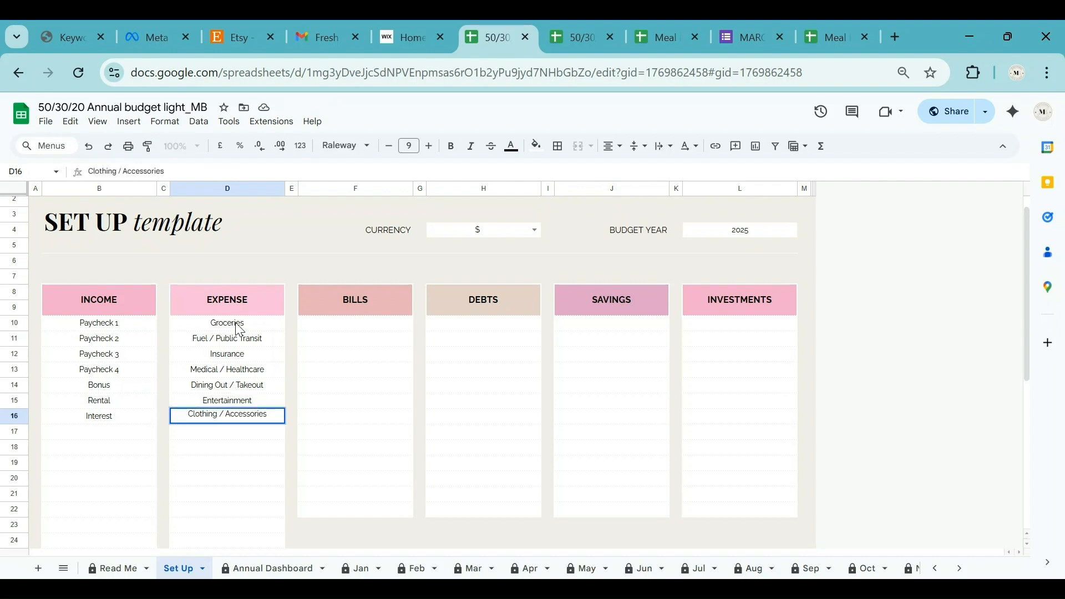
pyautogui.press('Return')
pyautogui.write('Education / Tution')
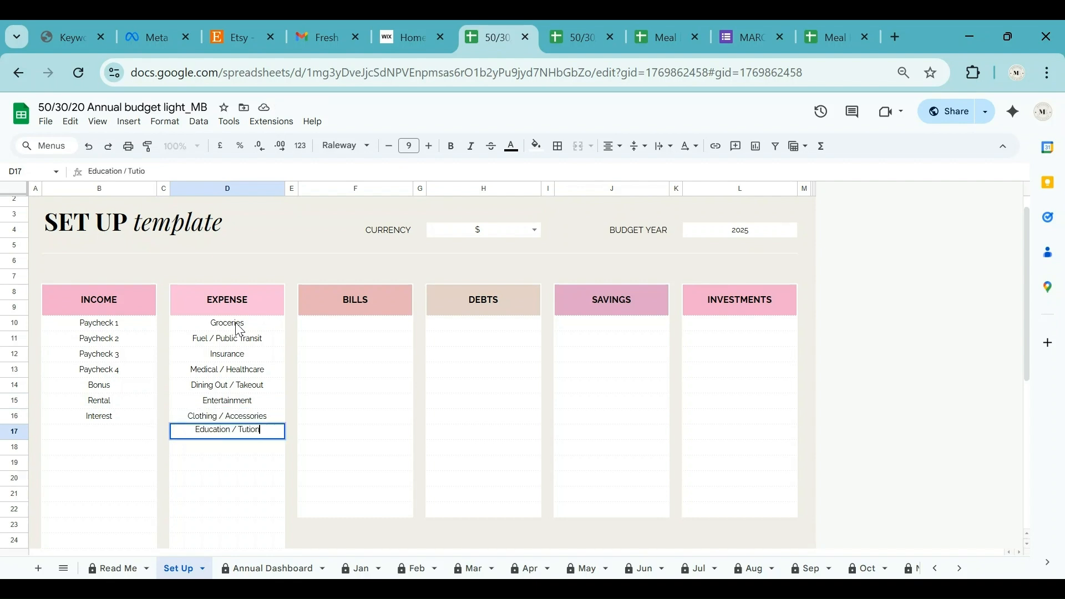
pyautogui.write(' Fees')
pyautogui.press('Return')
pyautogui.write('School Supplies')
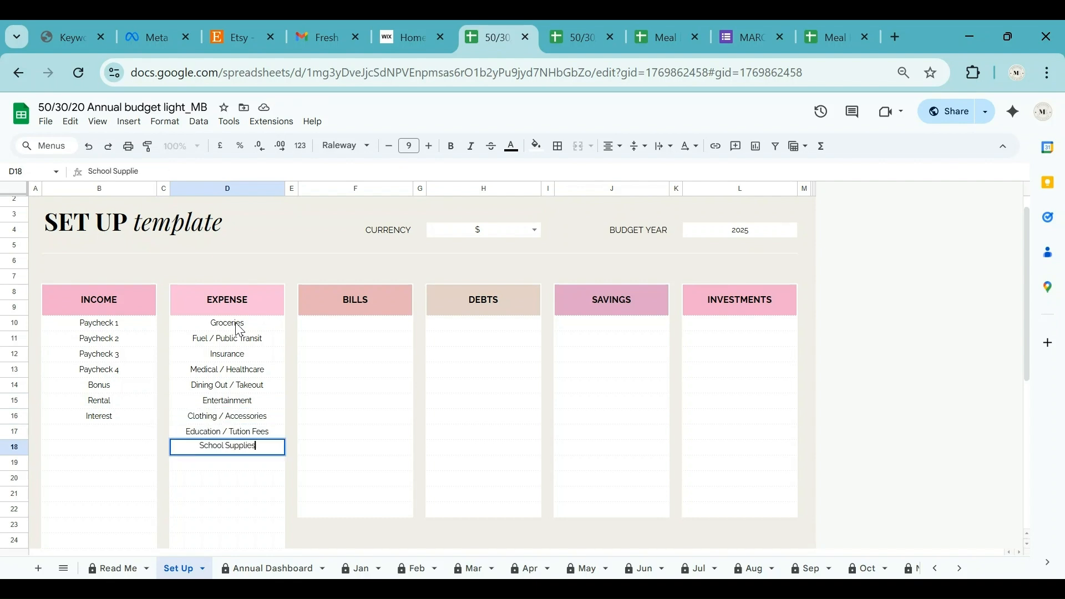
pyautogui.press('Return')
pyautogui.write('Gifts & Donations')
pyautogui.press('Return')
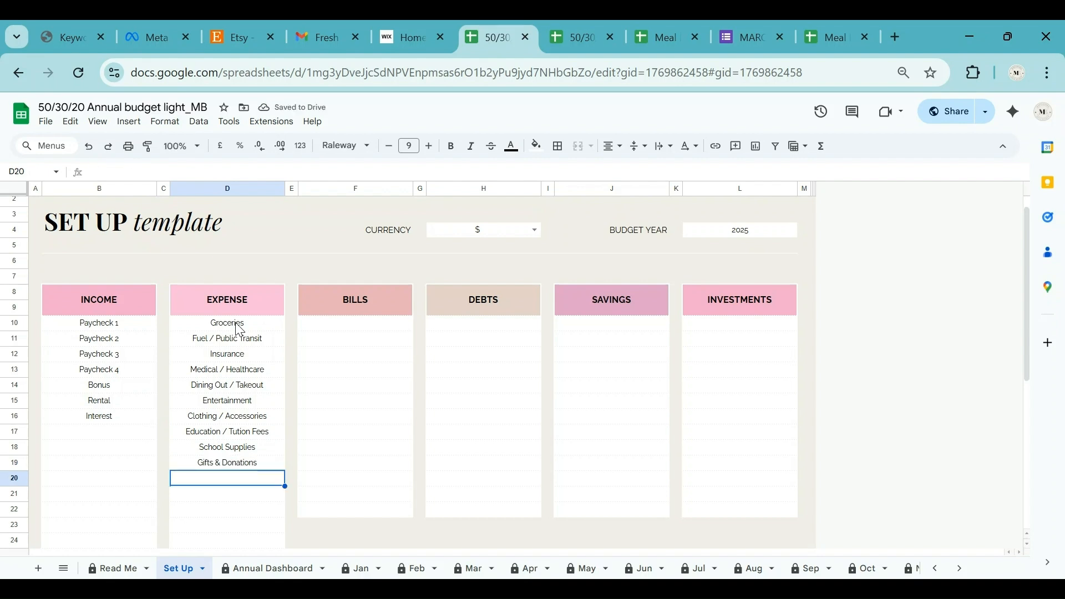
# Finish the expenses with Personal Care, Travel / Vacations, Household Supplies and Miscellaneous.
pyautogui.write('Personal Care')
pyautogui.press('Return')
pyautogui.write('Vacation')
pyautogui.press('BackSpace')
pyautogui.press('BackSpace')
pyautogui.press('BackSpace')
pyautogui.press('BackSpace')
pyautogui.press('BackSpace')
pyautogui.press('BackSpace')
pyautogui.press('BackSpace')
pyautogui.press('BackSpace')
pyautogui.write('Tra')
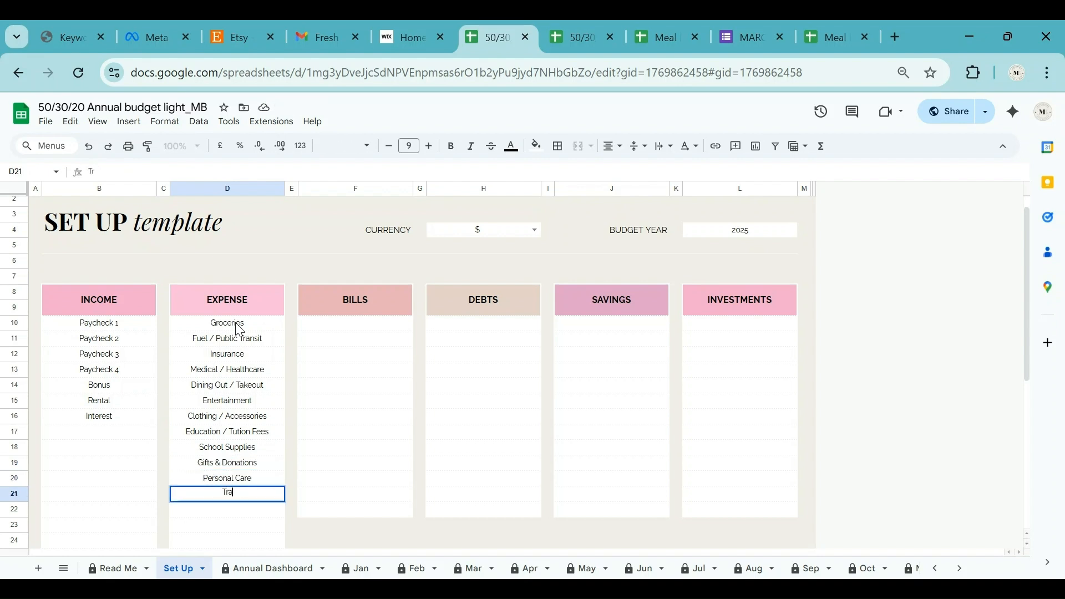
pyautogui.write('vel / Vacations')
pyautogui.press('Return')
pyautogui.write('Househol')
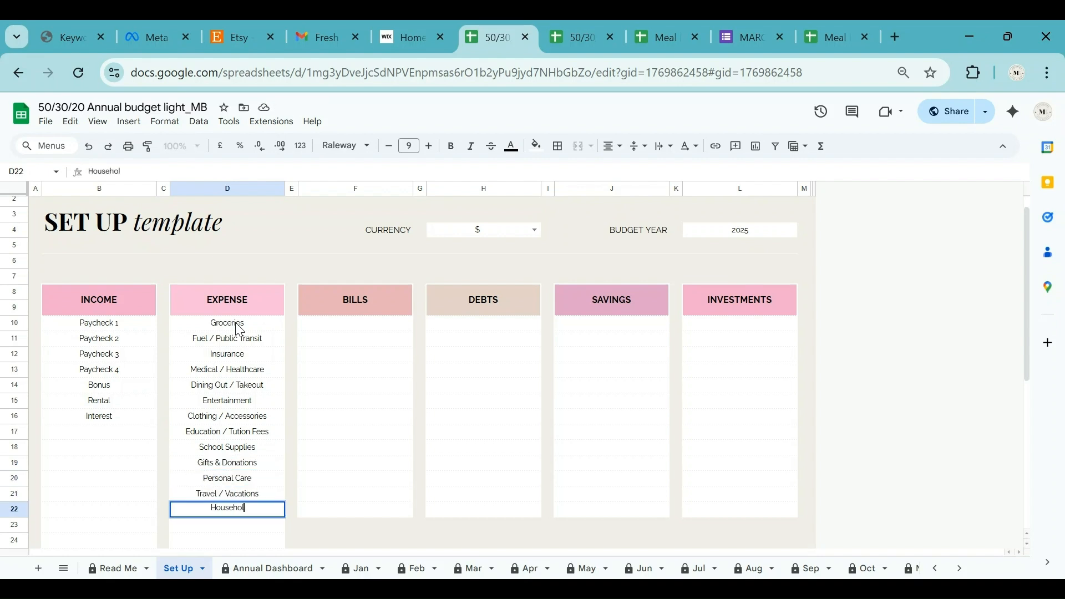
pyautogui.write('d Supplies')
pyautogui.press('Return')
pyautogui.write('Miscellaneous')
pyautogui.press('Return')
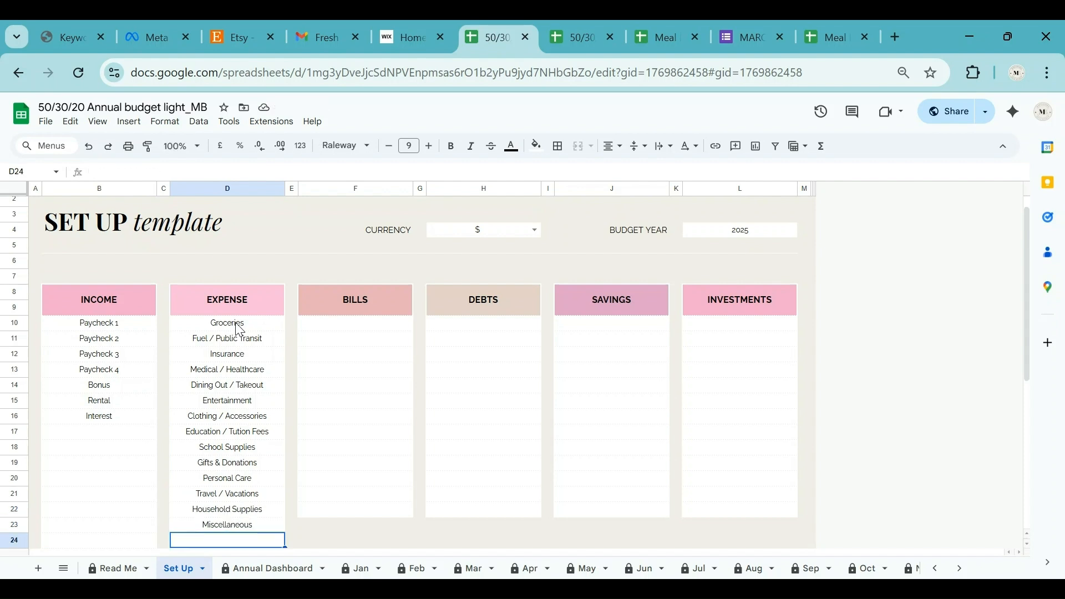
pyautogui.click(356, 328)
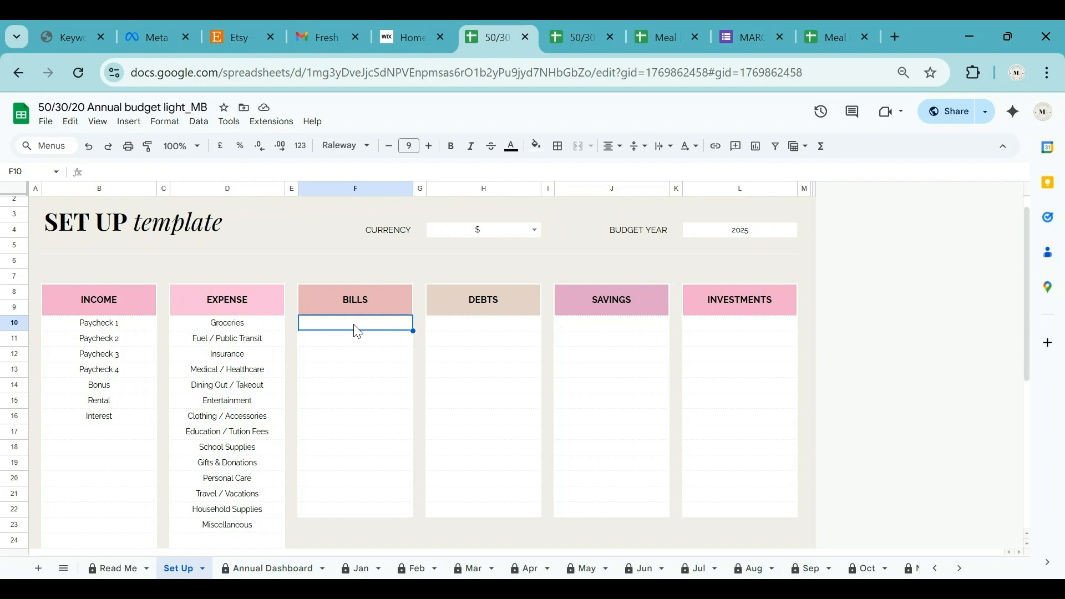
# Enter Rent, Electricity Bill, Water Bill and Internet / Wi-Fi under BILLS.
pyautogui.write('Rent')
pyautogui.press('Return')
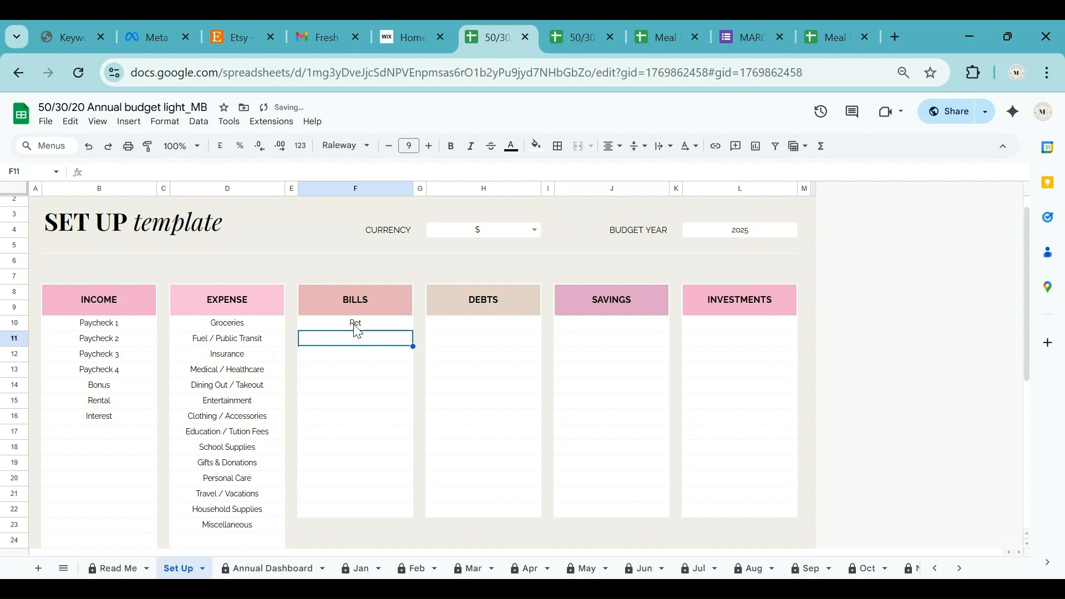
pyautogui.write('Electricity Bill')
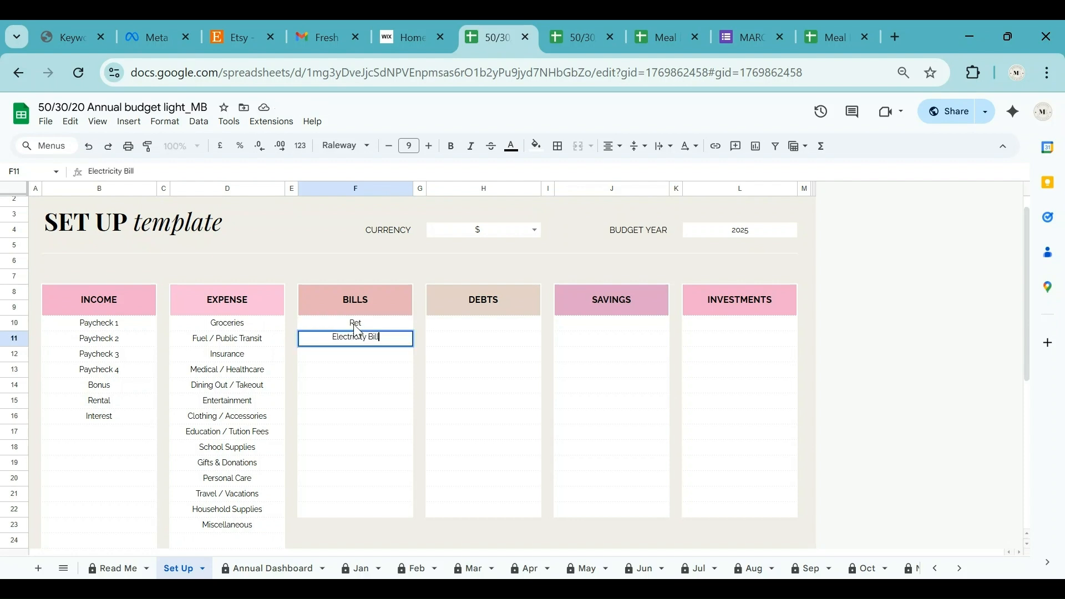
pyautogui.press('Return')
pyautogui.write('Water Bill')
pyautogui.press('Return')
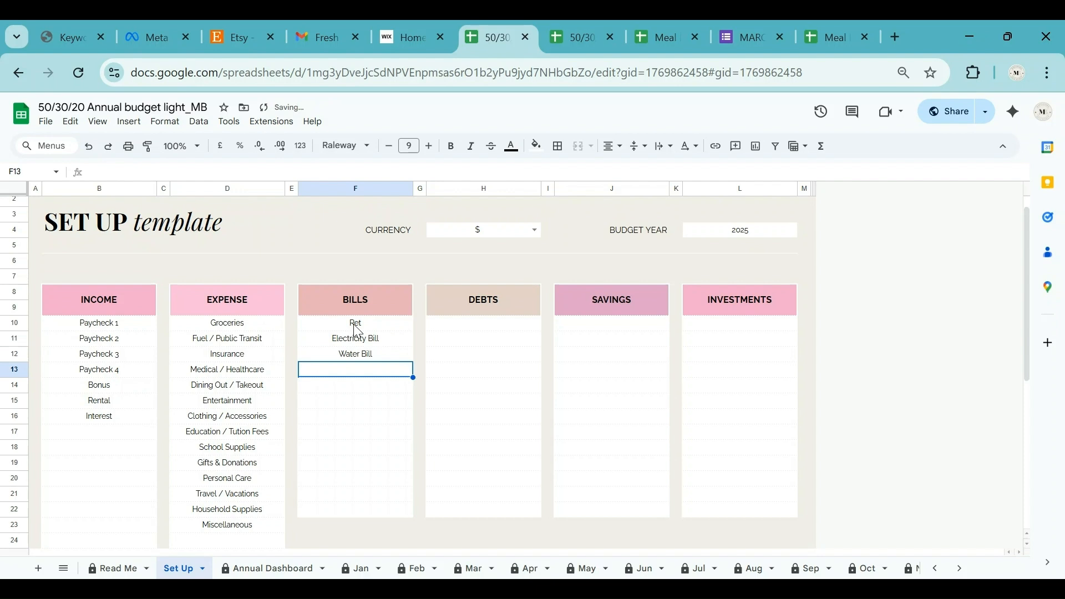
pyautogui.write('Internet / Wi-Fi')
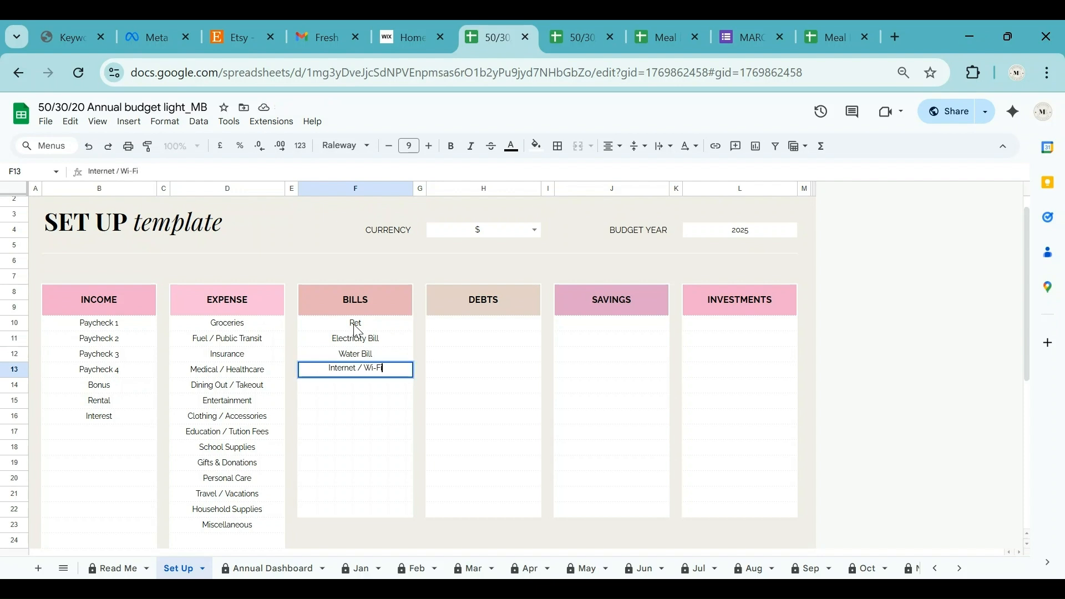
pyautogui.press('Return')
# Add Mobile Phone, Netflix, Youtube and Canva to the bills list.
pyautogui.write('Mobile Phone')
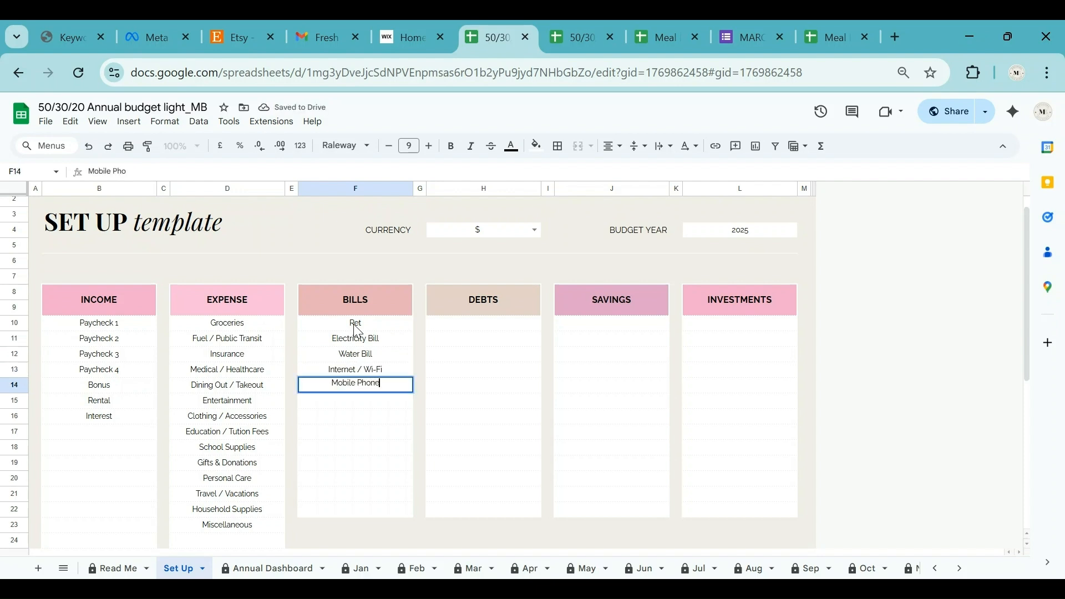
pyautogui.press('Return')
pyautogui.write('Netflix')
pyautogui.press('Return')
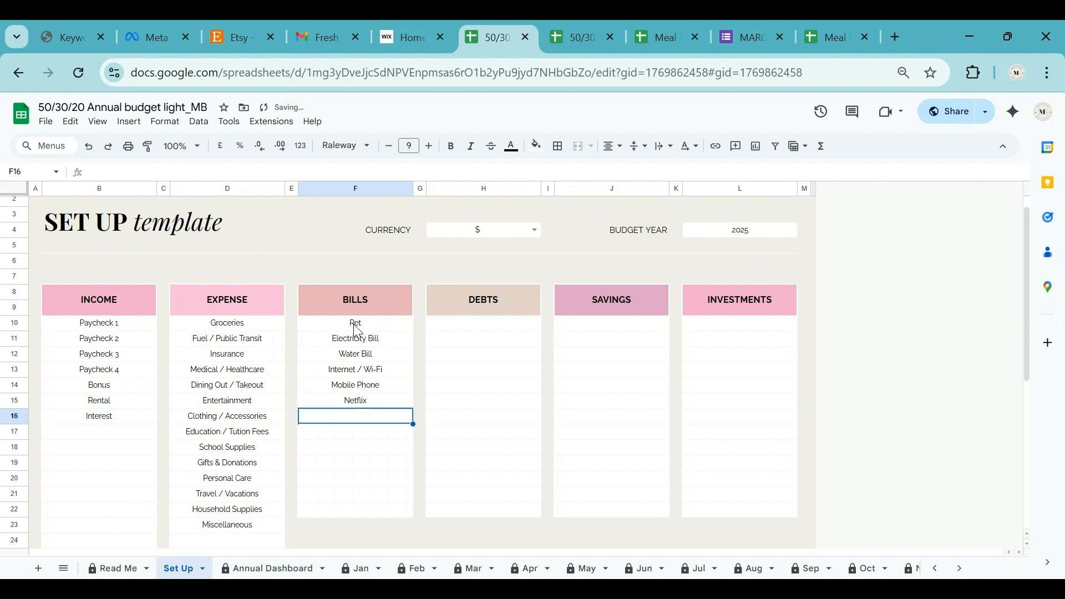
pyautogui.write('Youtube')
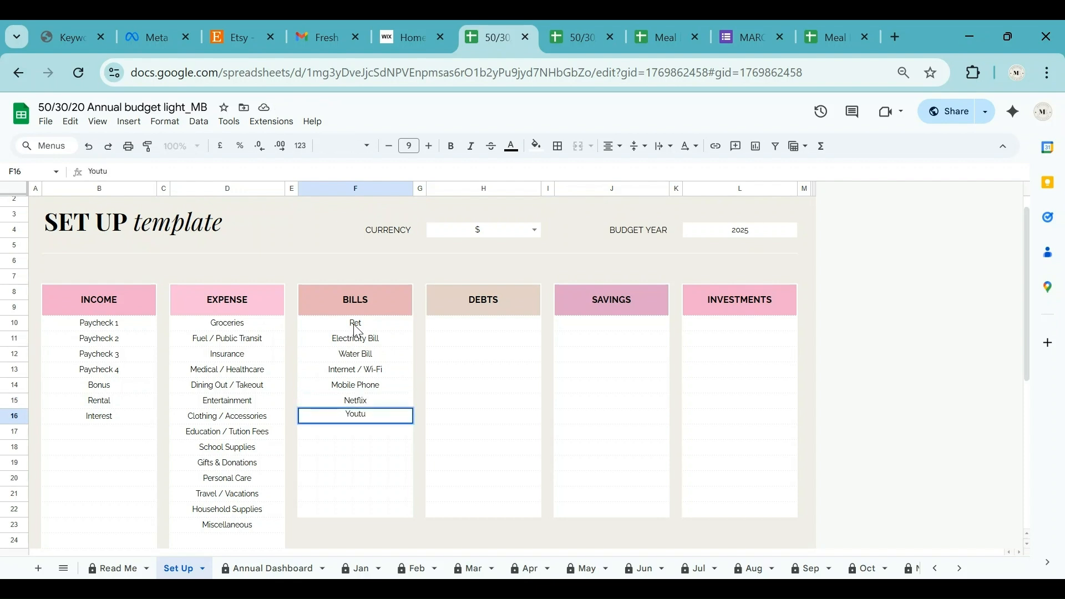
pyautogui.press('Return')
pyautogui.write('Canva')
pyautogui.press('Return')
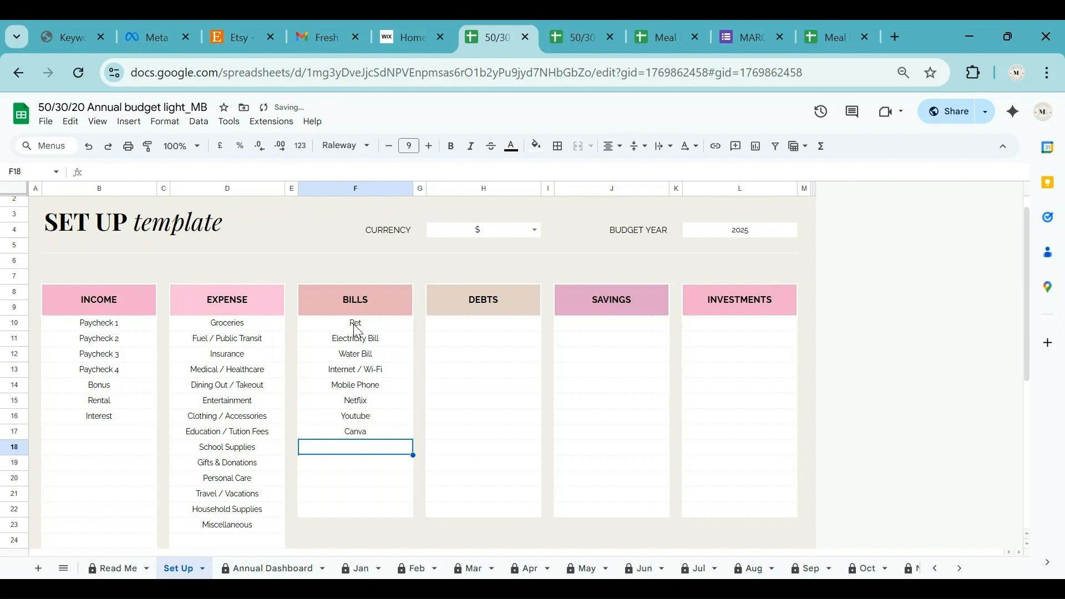
pyautogui.click(469, 330)
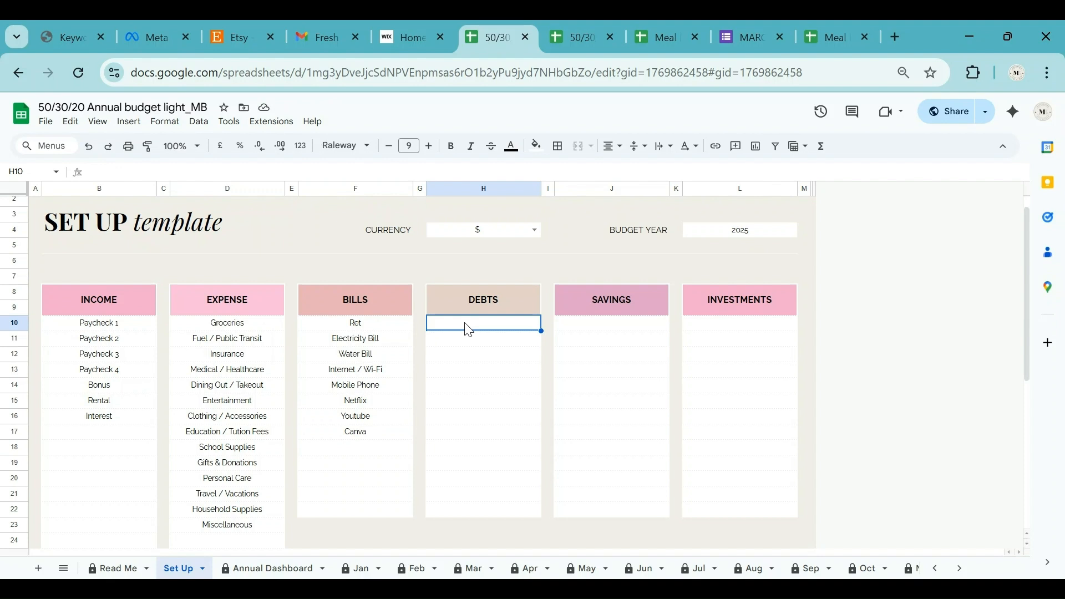
# Enter Credit card, Personal Loan, Car Loan and Home Loan under DEBTS.
pyautogui.write('Credit card')
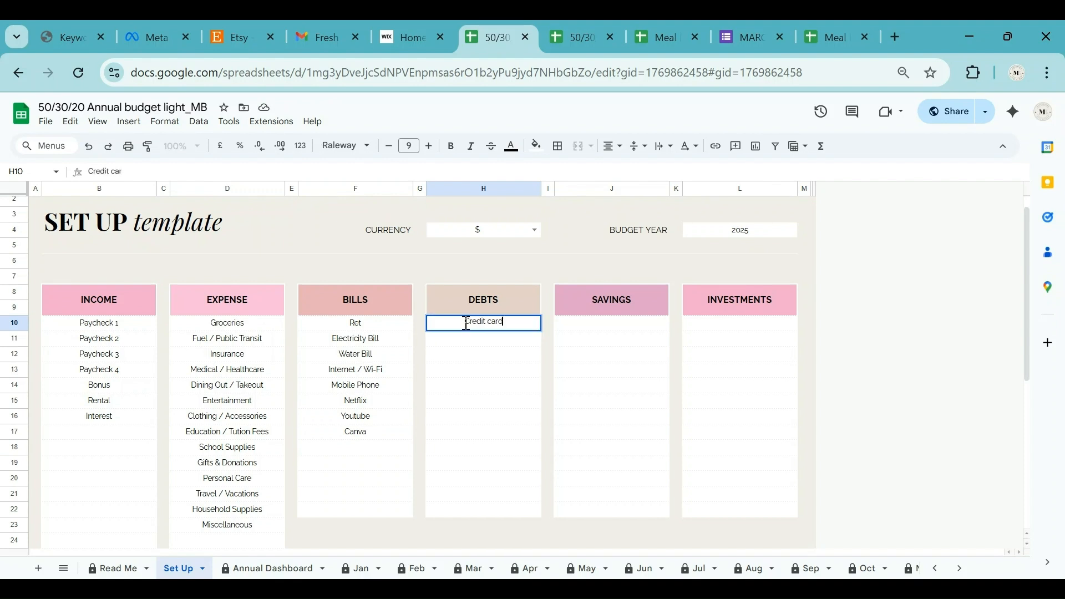
pyautogui.press('Return')
pyautogui.write('Personal Loan')
pyautogui.press('Return')
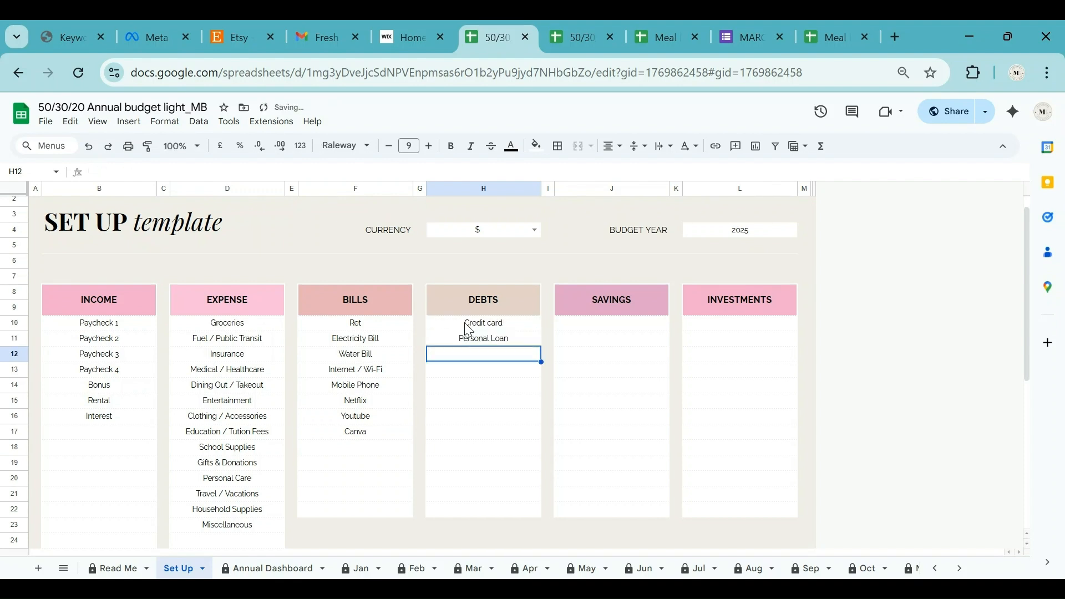
pyautogui.write('Car Loan')
pyautogui.press('Return')
pyautogui.write('Home Loan')
pyautogui.press('Return')
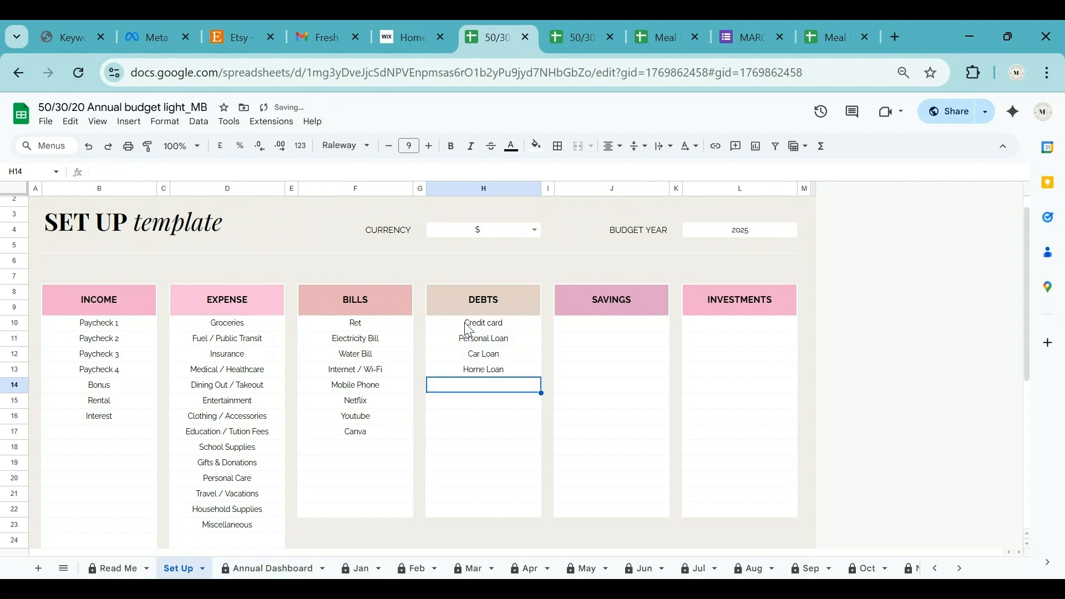
# Add Student Loan, Business Loan and Loan from Friend to the debts list.
pyautogui.write('Student Loan')
pyautogui.press('Return')
pyautogui.write('Business Loan')
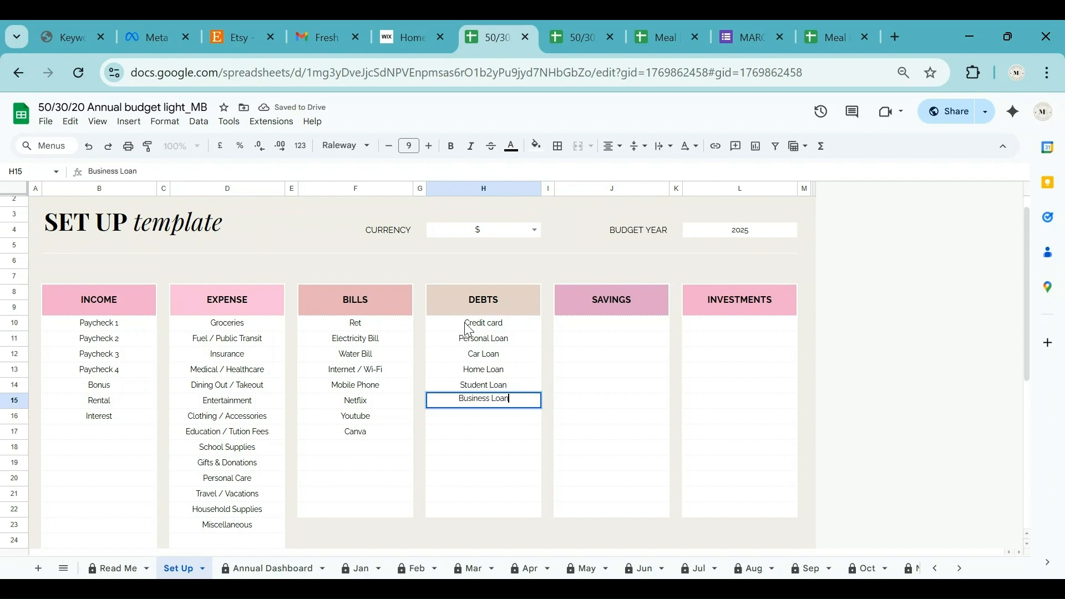
pyautogui.press('Return')
pyautogui.write('Loan from Friend')
pyautogui.press('Return')
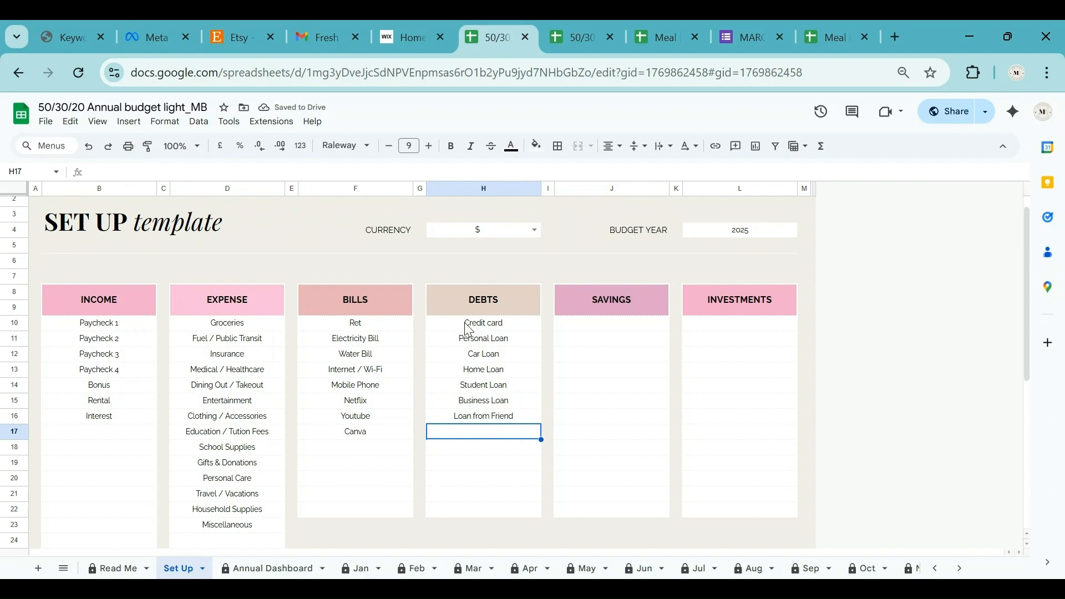
pyautogui.click(596, 326)
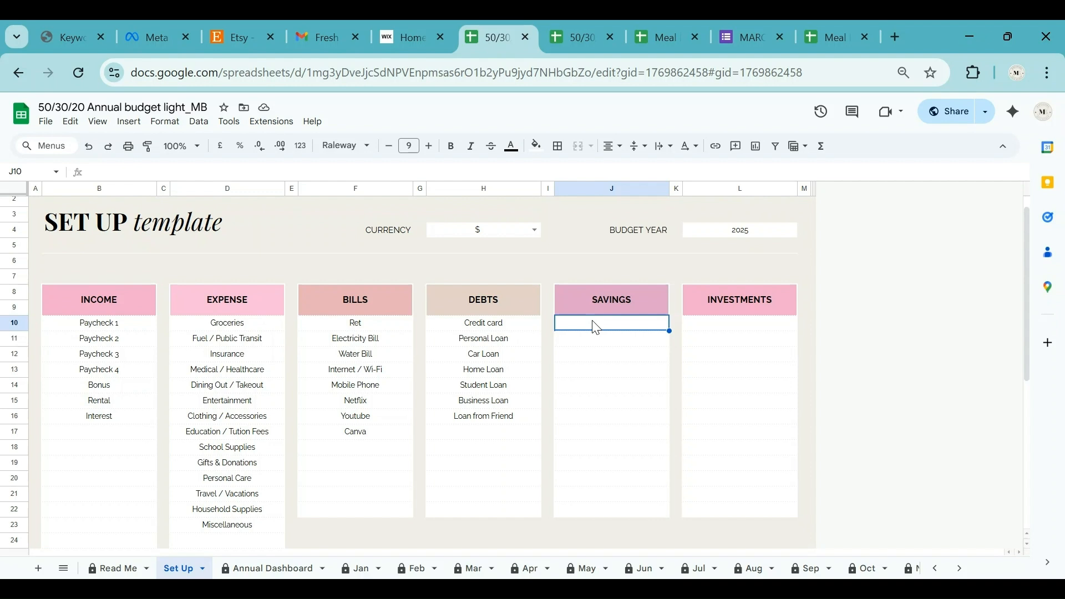
# Enter Emergency Fund, Wedding Fund, Annual bill payment, Vacation and Festive/Gift under SAVINGS.
pyautogui.write('Eme')
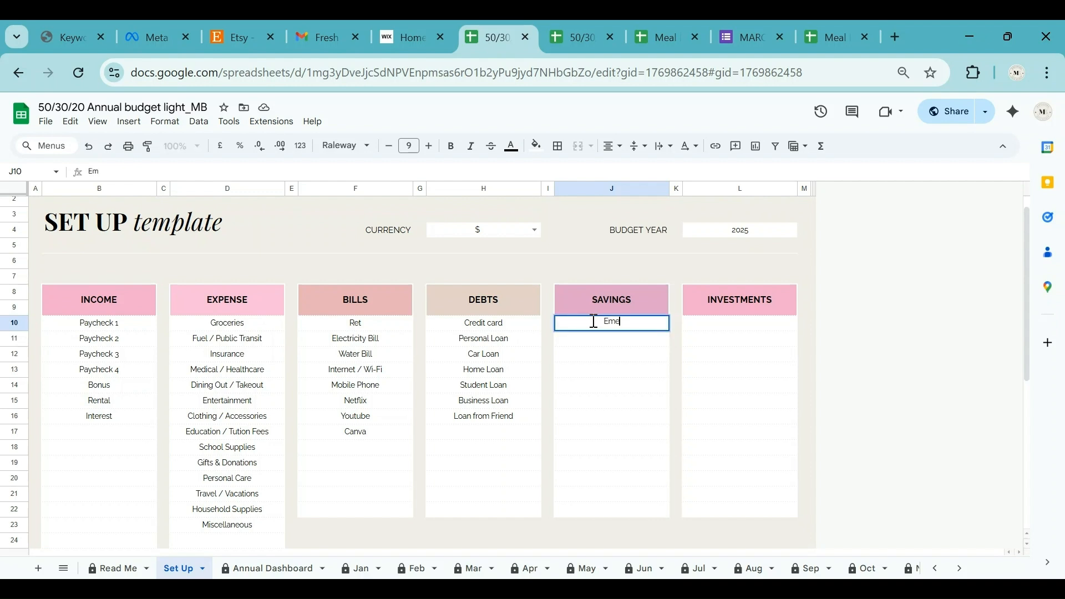
pyautogui.write('rgency Fund')
pyautogui.press('Return')
pyautogui.write('Wedding Fund')
pyautogui.press('Return')
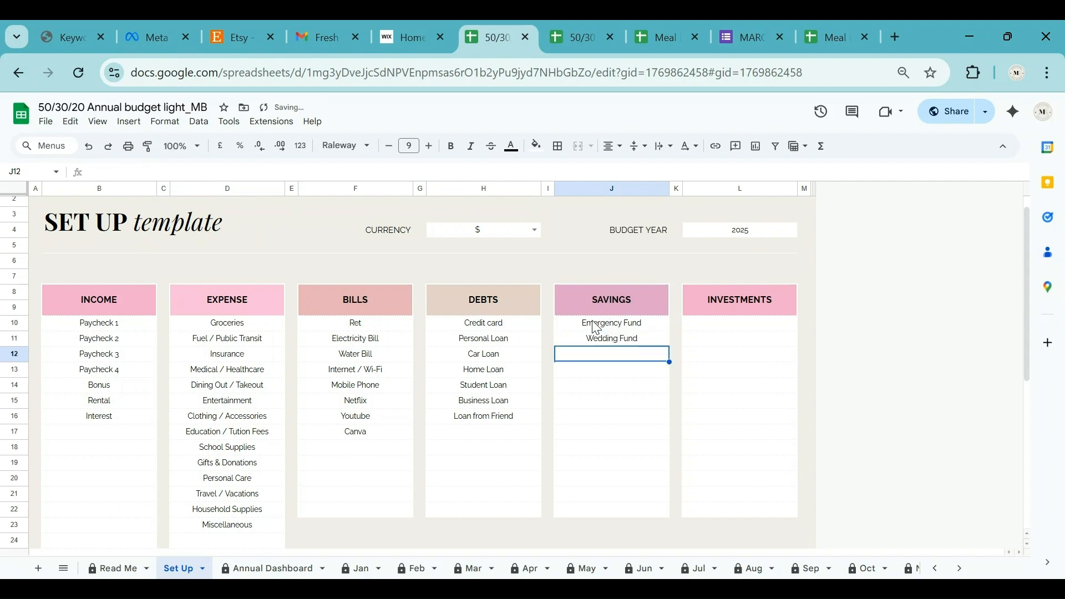
pyautogui.write('Annual bill payment')
pyautogui.press('Return')
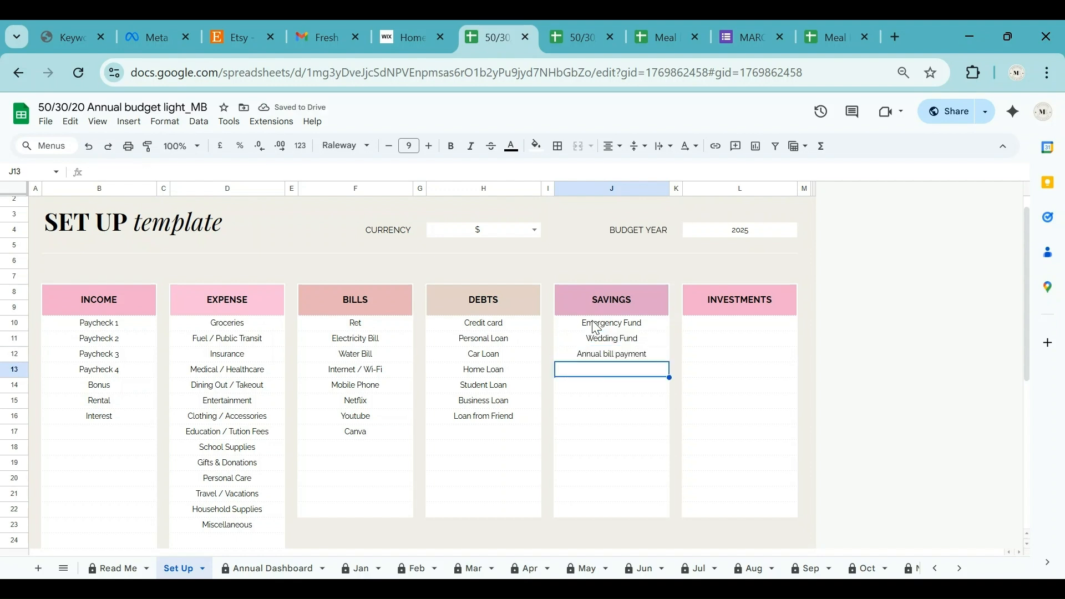
pyautogui.write('Vacation')
pyautogui.press('Return')
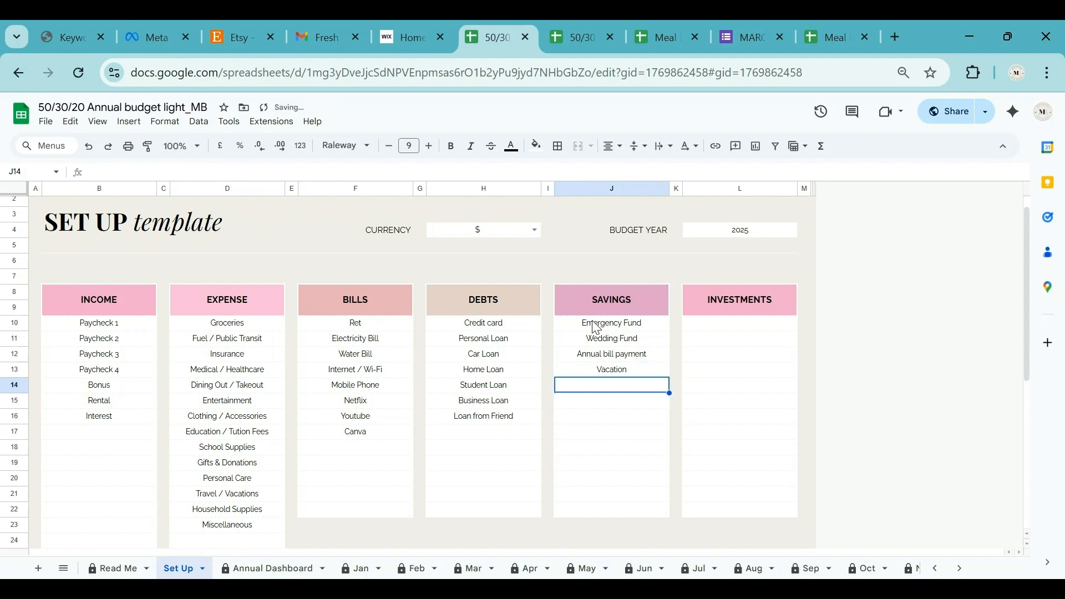
pyautogui.write('Festive/Gift')
pyautogui.press('Return')
# Add Education Fund, Home Renovation, Car, Mobile Fund and Laptop Fund to the savings list.
pyautogui.write('Educ')
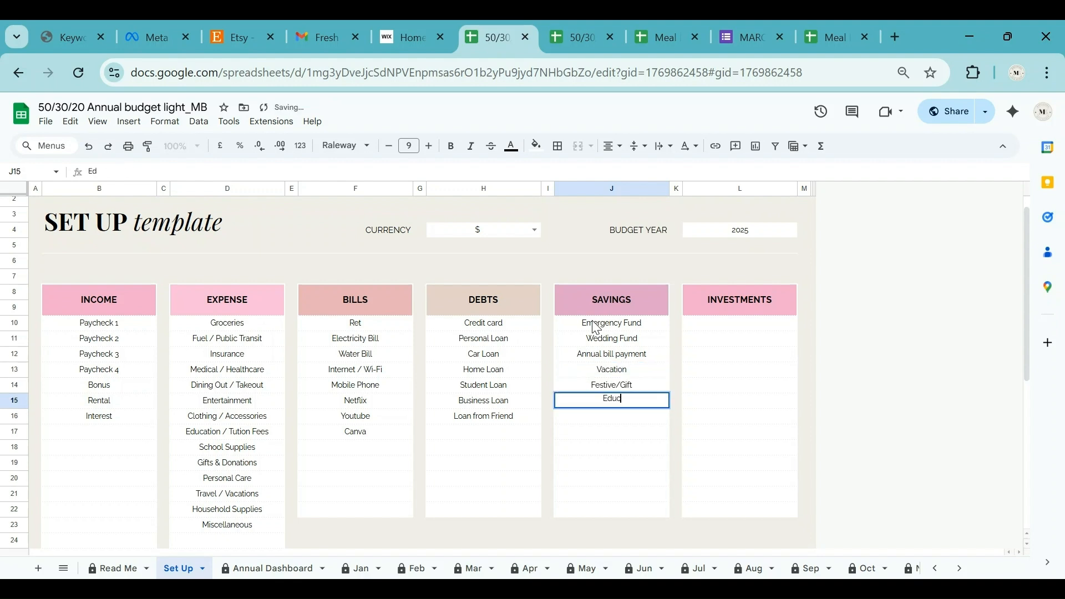
pyautogui.write('ation Fund')
pyautogui.press('Return')
pyautogui.write('Home Renovation')
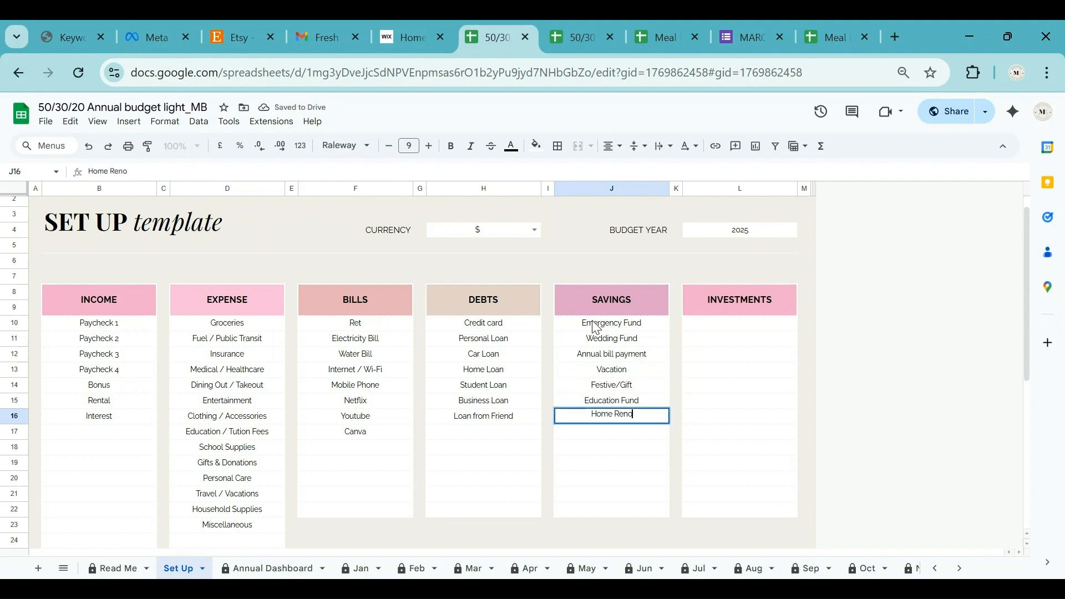
pyautogui.press('Return')
pyautogui.write('Car')
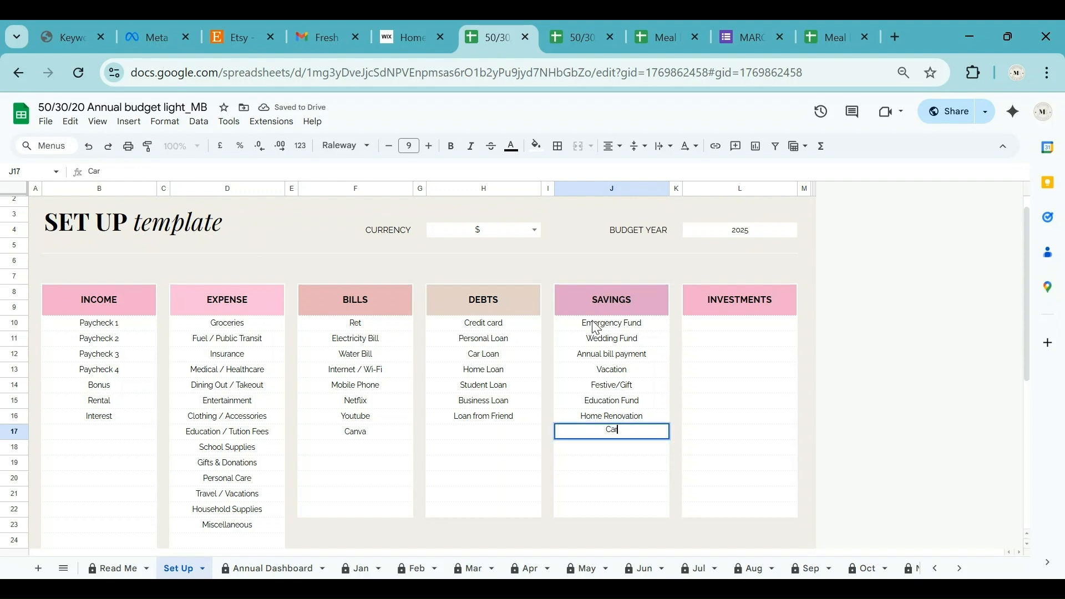
pyautogui.press('Return')
pyautogui.write('Mobile Fund')
pyautogui.press('Return')
pyautogui.write('Laptop Fund')
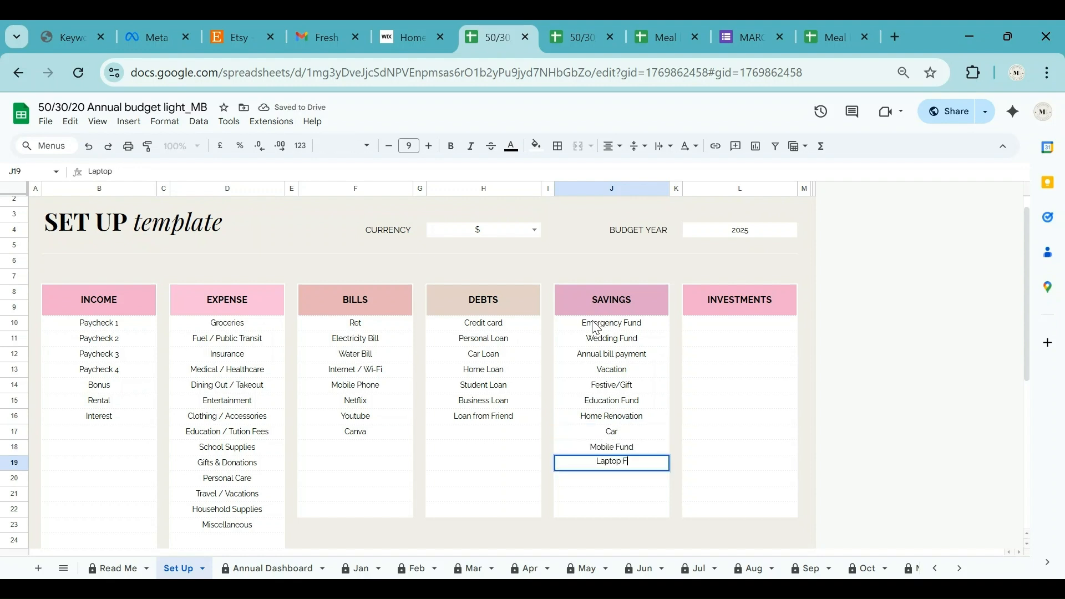
pyautogui.press('Return')
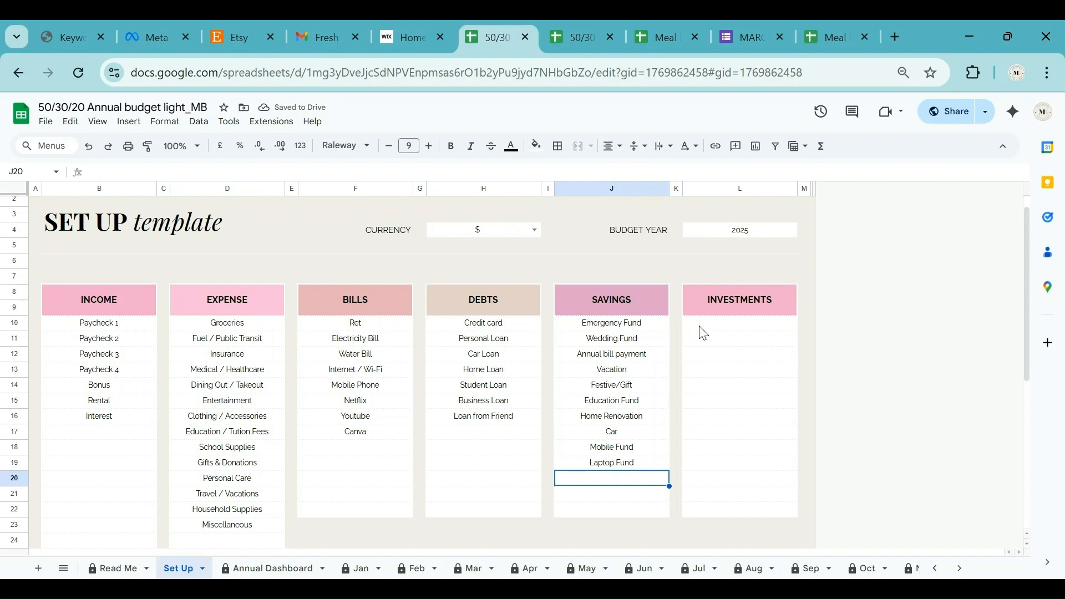
pyautogui.click(726, 329)
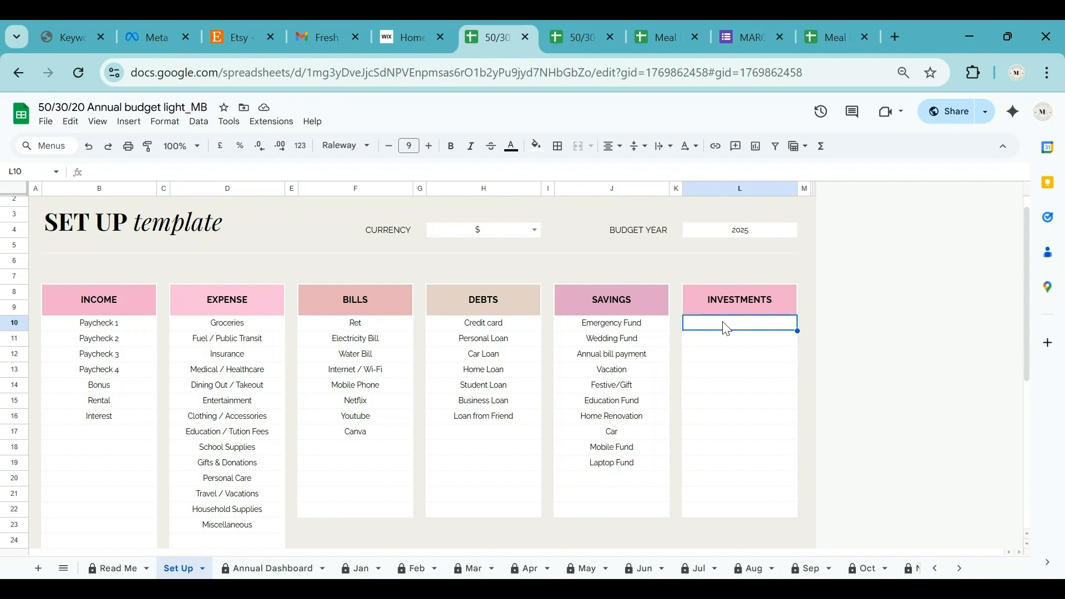
# Enter Mutual Funds, SIPs, Stocks and Fixed Deposits (FDs) under Investments.
pyautogui.write('Mutual Funds')
pyautogui.press('Return')
pyautogui.write('SIPs')
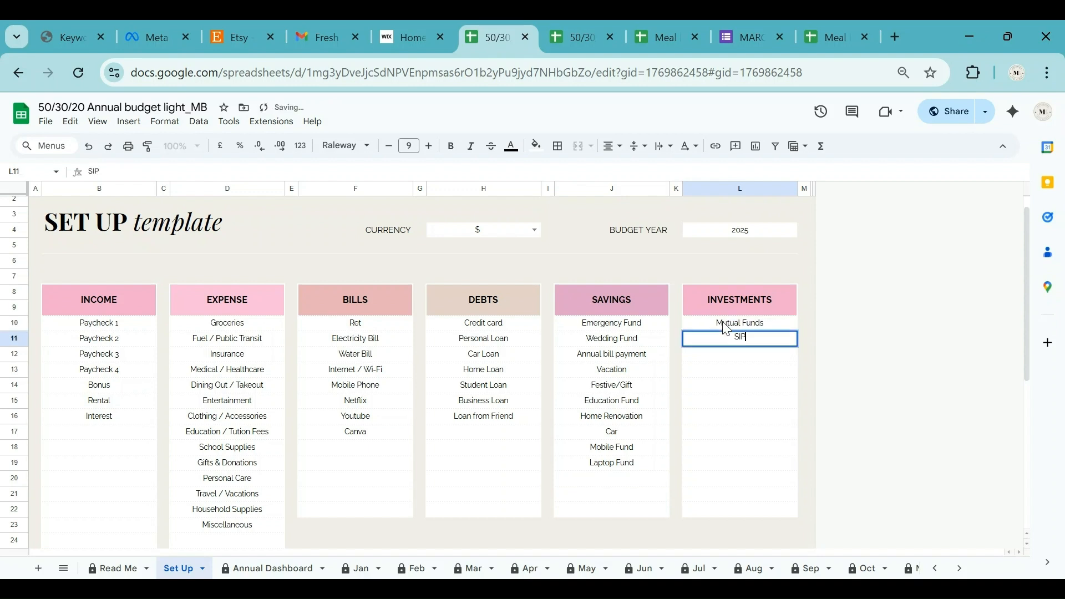
pyautogui.press('Return')
pyautogui.write('Stocks')
pyautogui.press('Return')
pyautogui.write('Fixed Depos')
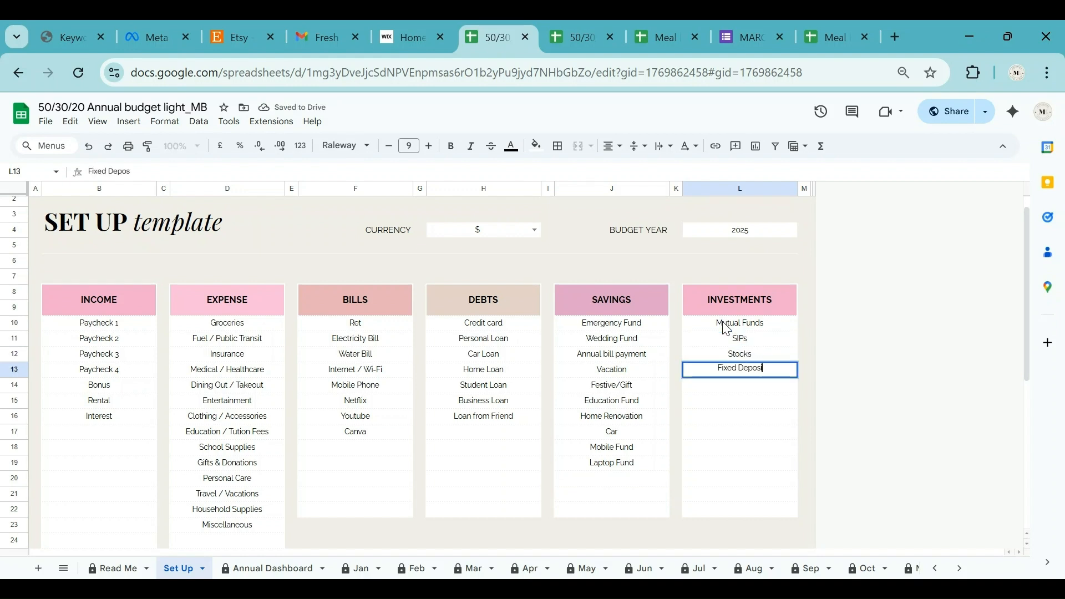
pyautogui.write('its (FDs)')
pyautogui.press('Return')
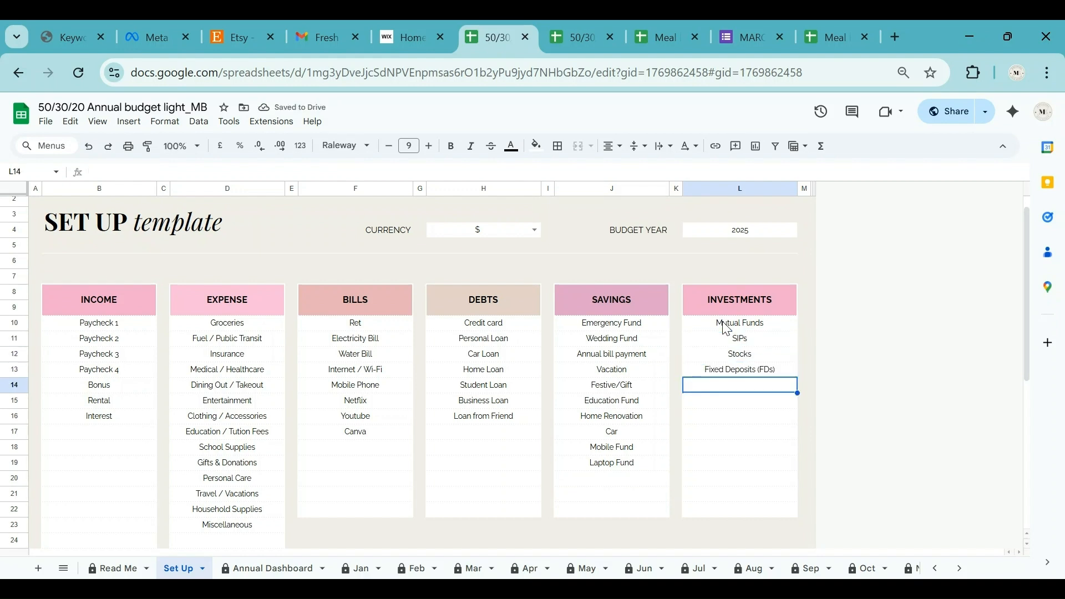
# Add PPF, NPS, Gold / Digital Gold and Real Estate Investment, then go to the Jan sheet.
pyautogui.write('Public Provident')
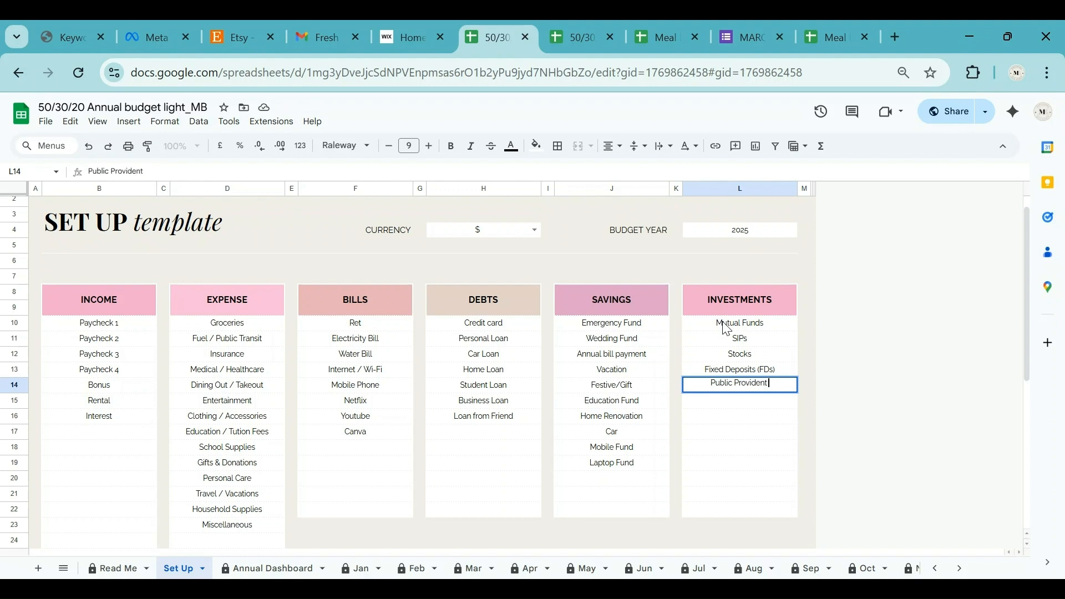
pyautogui.write(' Fund (PPF)')
pyautogui.press('Return')
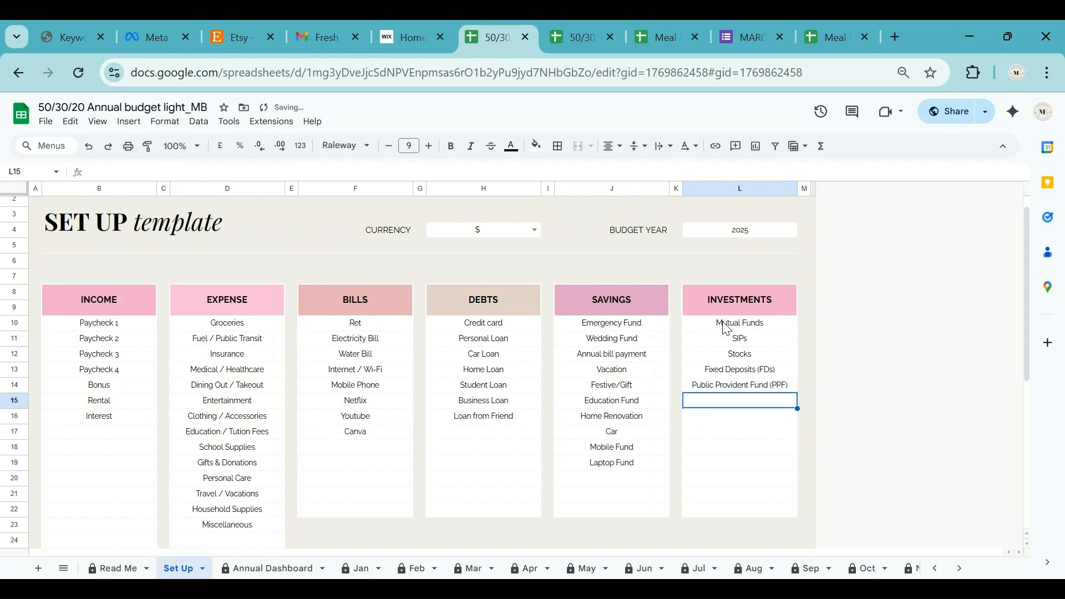
pyautogui.write('National Pension Scheme (NPS)')
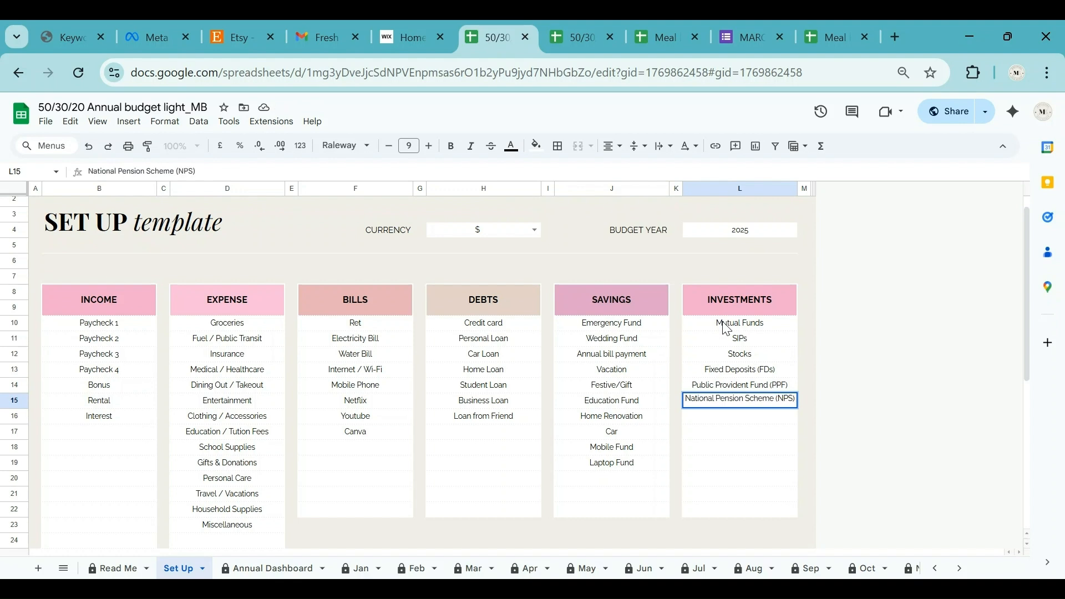
pyautogui.press('Return')
pyautogui.write('Gold / Digital Gold')
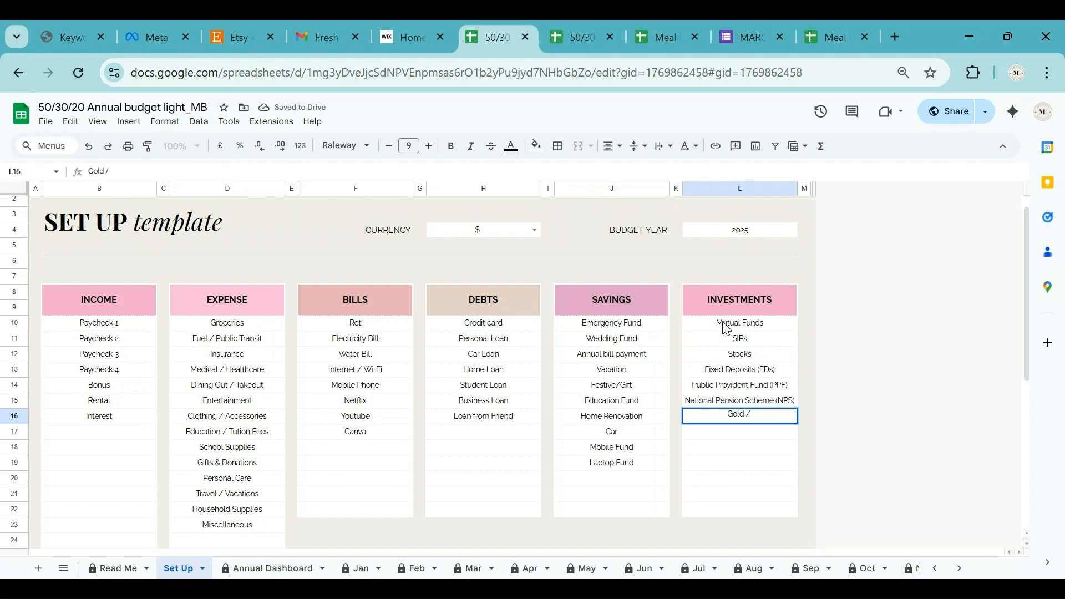
pyautogui.press('Return')
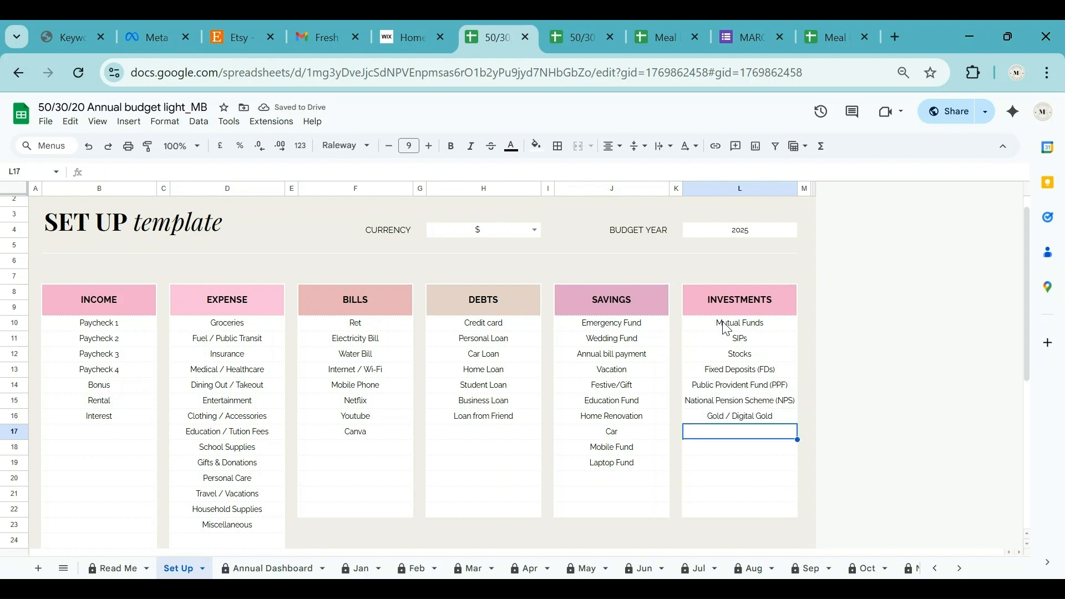
pyautogui.write('Real Estate Investment')
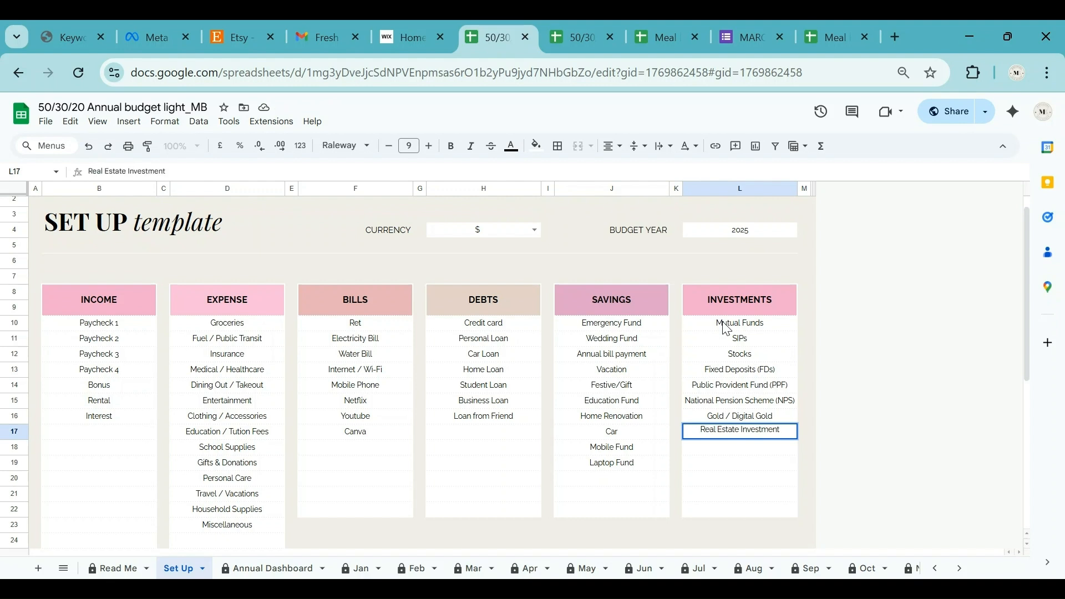
pyautogui.press('Return')
pyautogui.scroll(1, 472, 488)
pyautogui.click(360, 568)
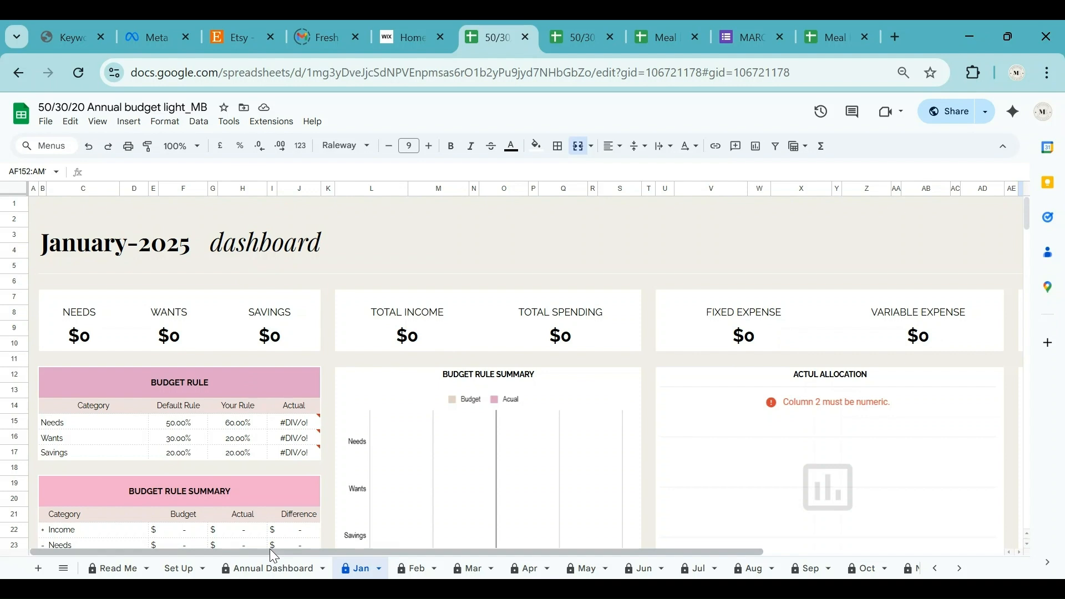
pyautogui.moveTo(271, 550); pyautogui.dragTo(551, 550)
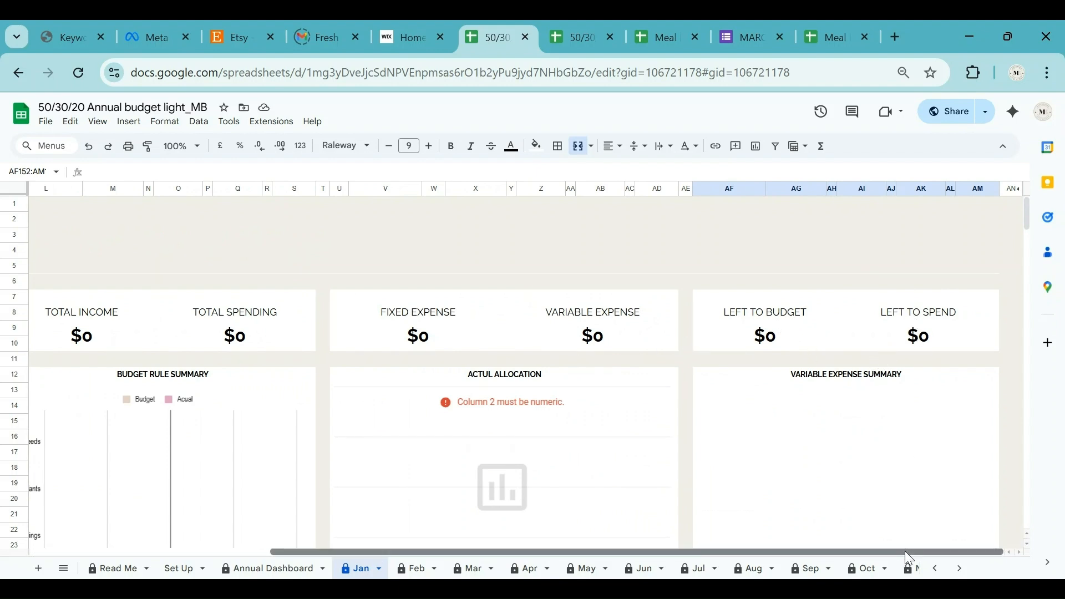
pyautogui.moveTo(904, 551); pyautogui.dragTo(610, 567)
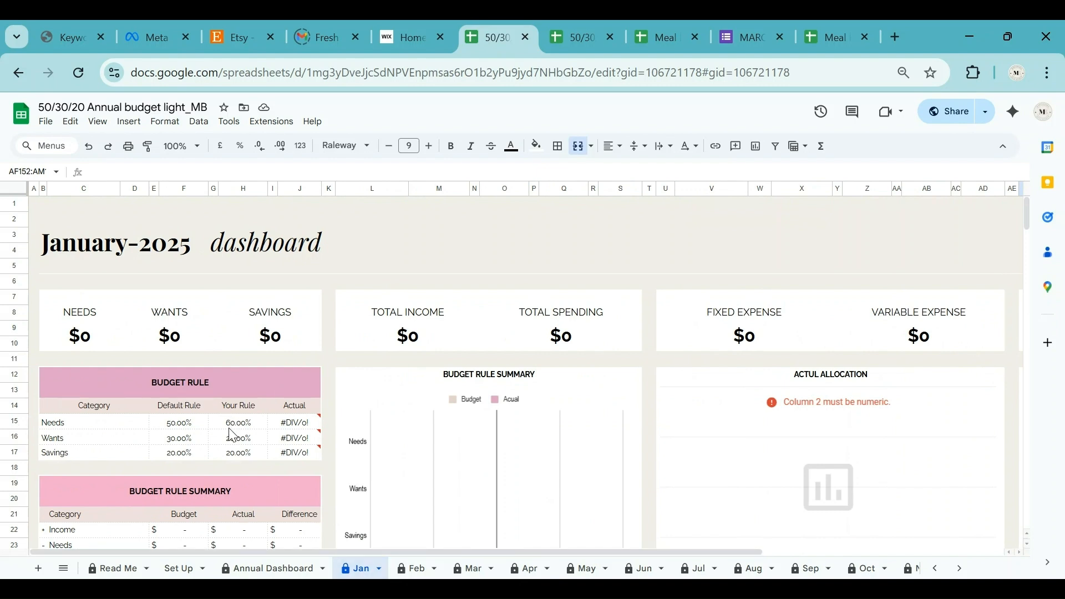
pyautogui.scroll(-3, 232, 434)
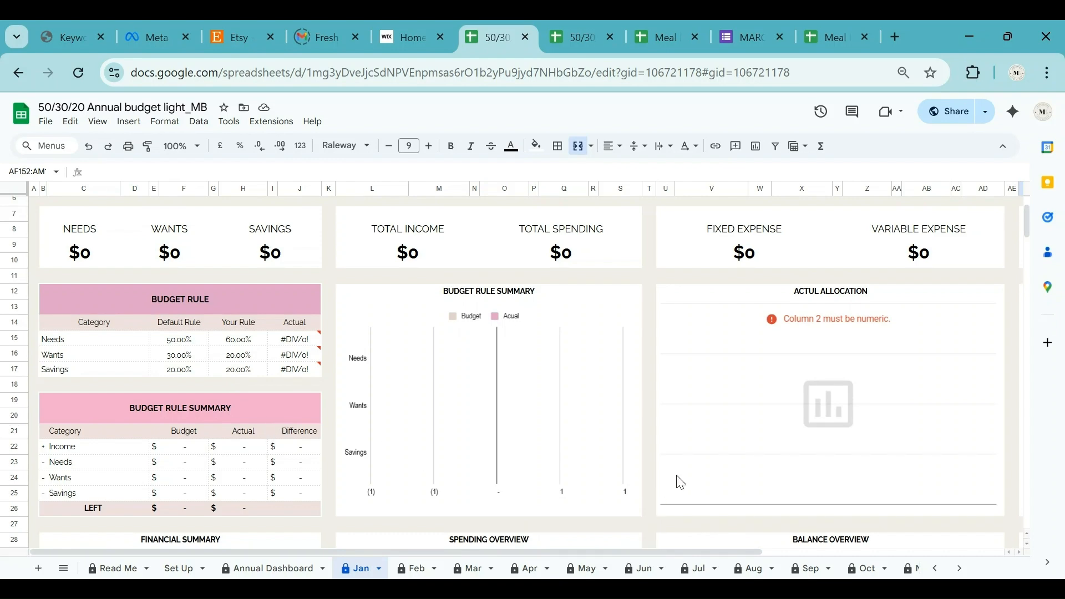
pyautogui.scroll(-2, 677, 478)
pyautogui.scroll(-9, 681, 483)
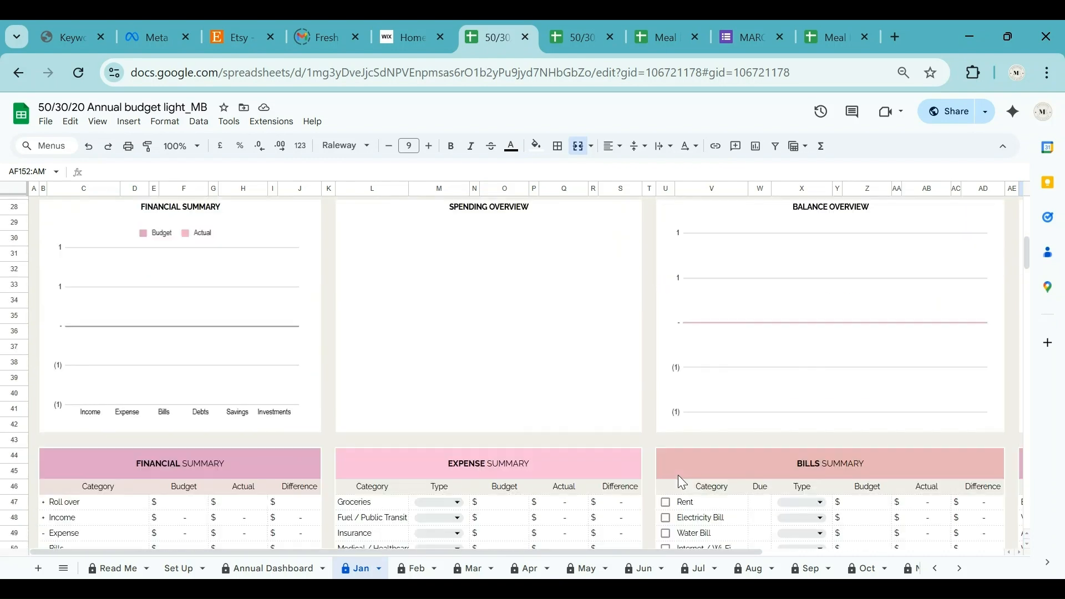
pyautogui.scroll(-2, 681, 481)
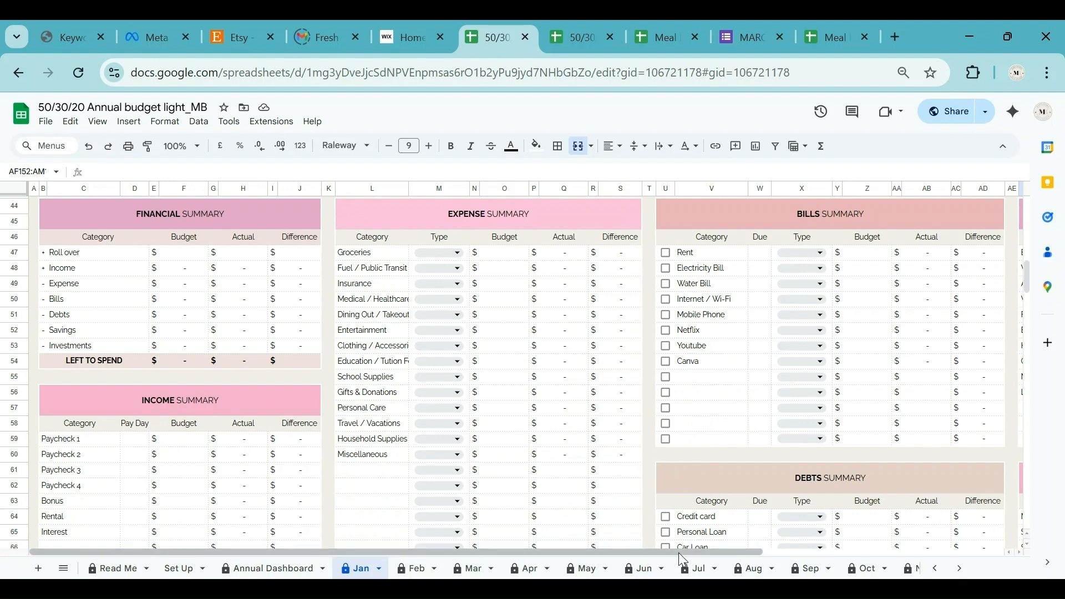
pyautogui.moveTo(677, 552); pyautogui.dragTo(656, 575)
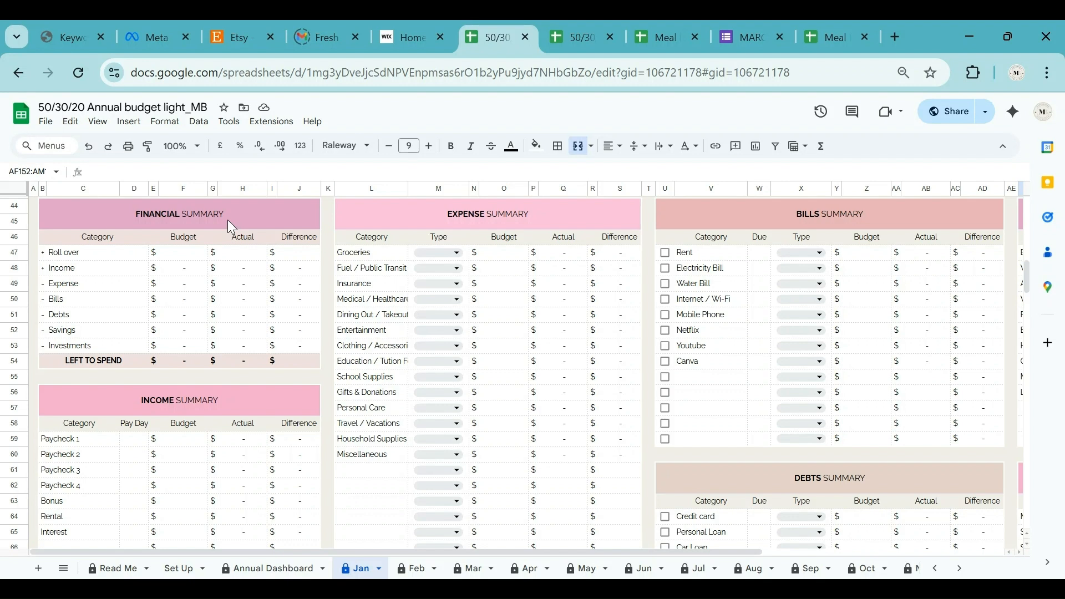
pyautogui.click(186, 258)
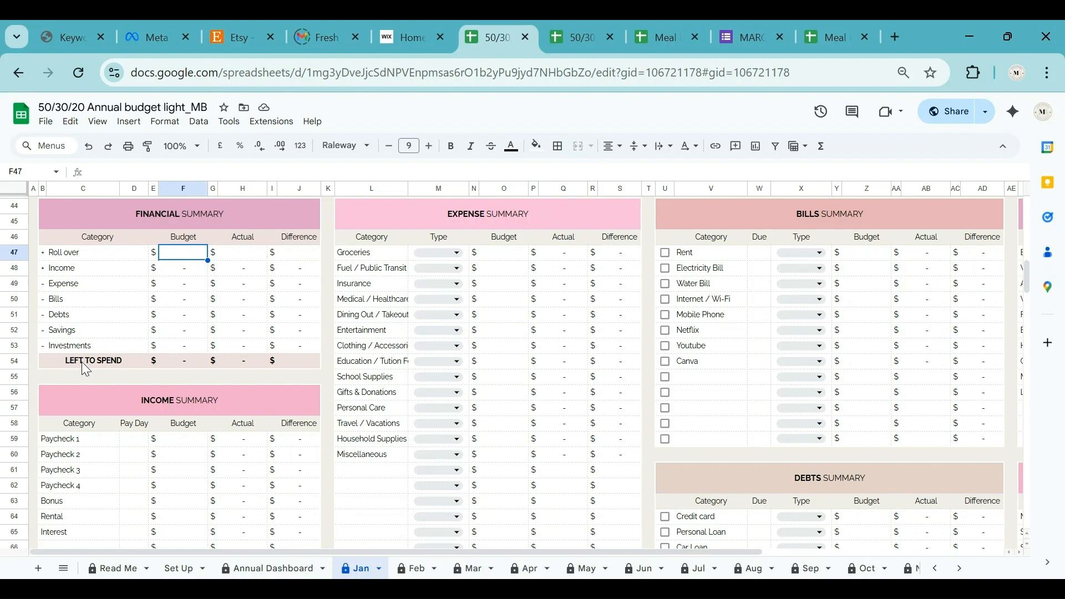
pyautogui.click(194, 360)
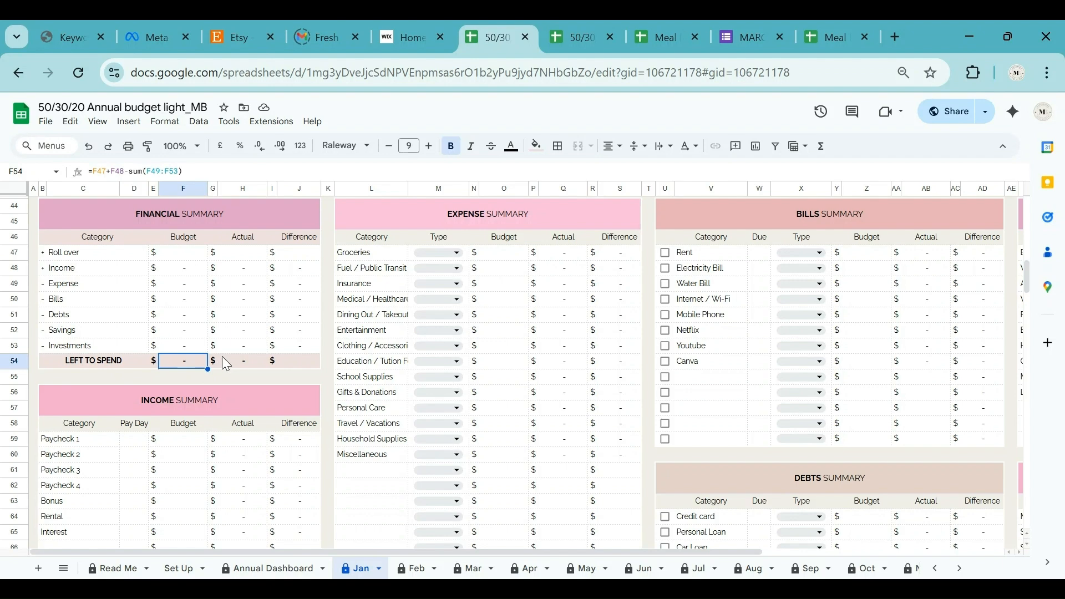
pyautogui.scroll(-3, 233, 383)
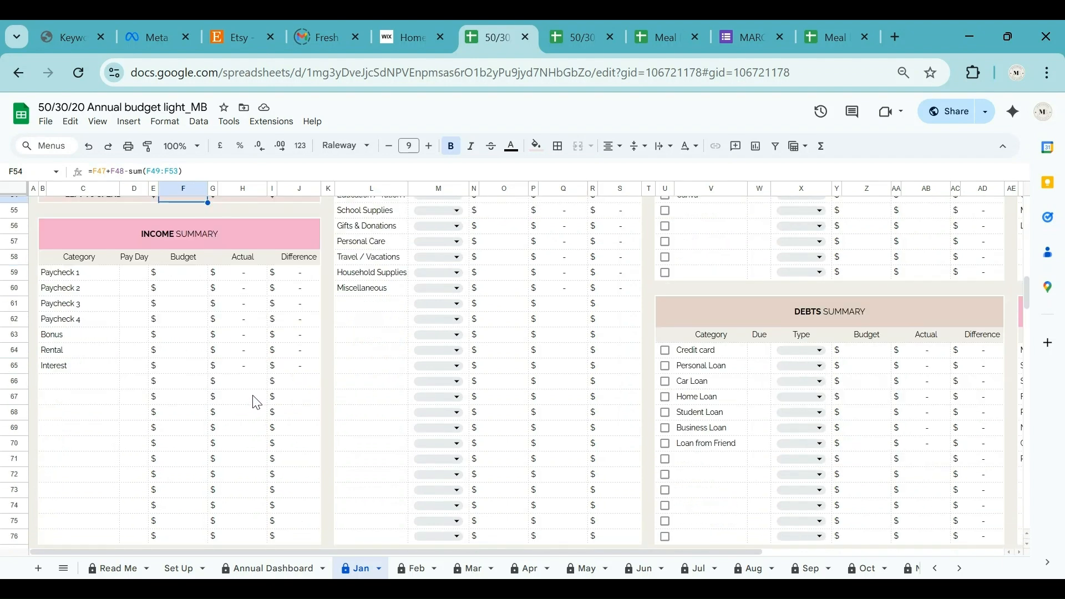
pyautogui.scroll(-5, 256, 402)
pyautogui.click(112, 371)
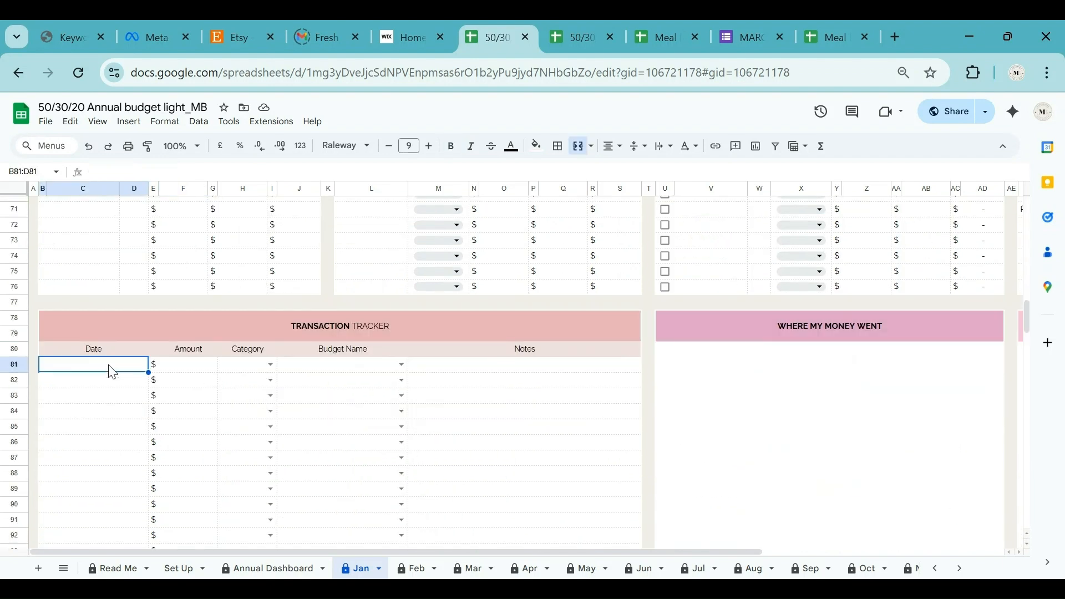
pyautogui.scroll(-2, 189, 364)
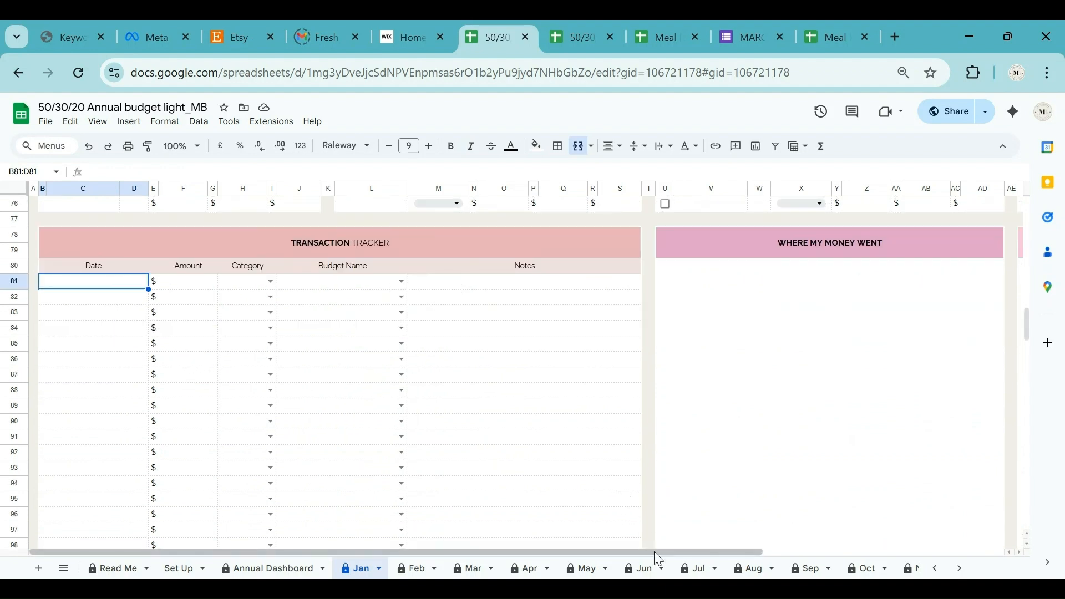
pyautogui.moveTo(657, 552); pyautogui.dragTo(920, 538)
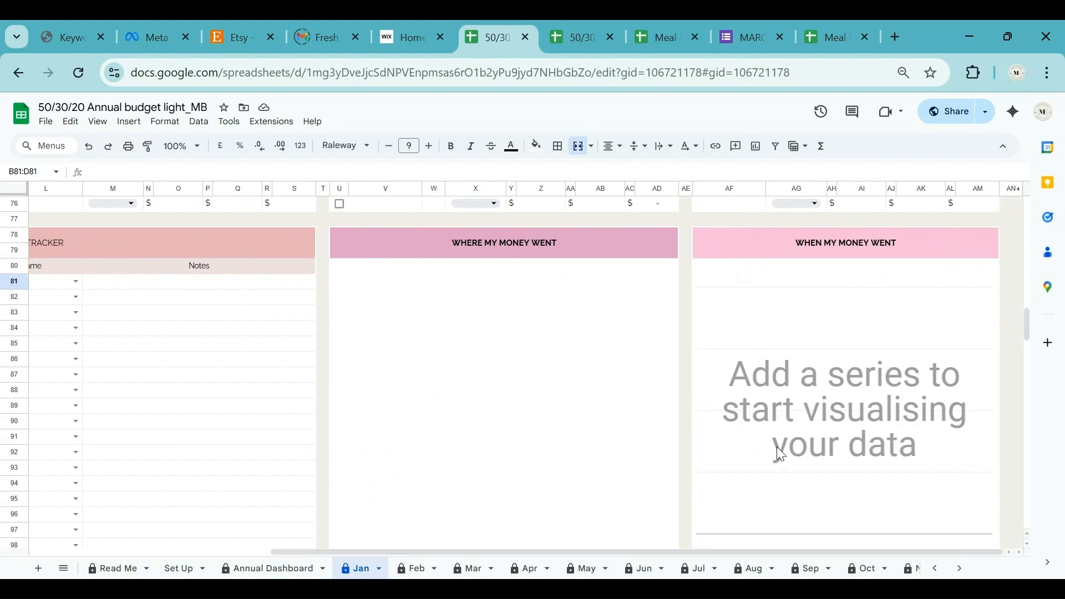
pyautogui.scroll(-5, 779, 453)
pyautogui.scroll(-2, 781, 454)
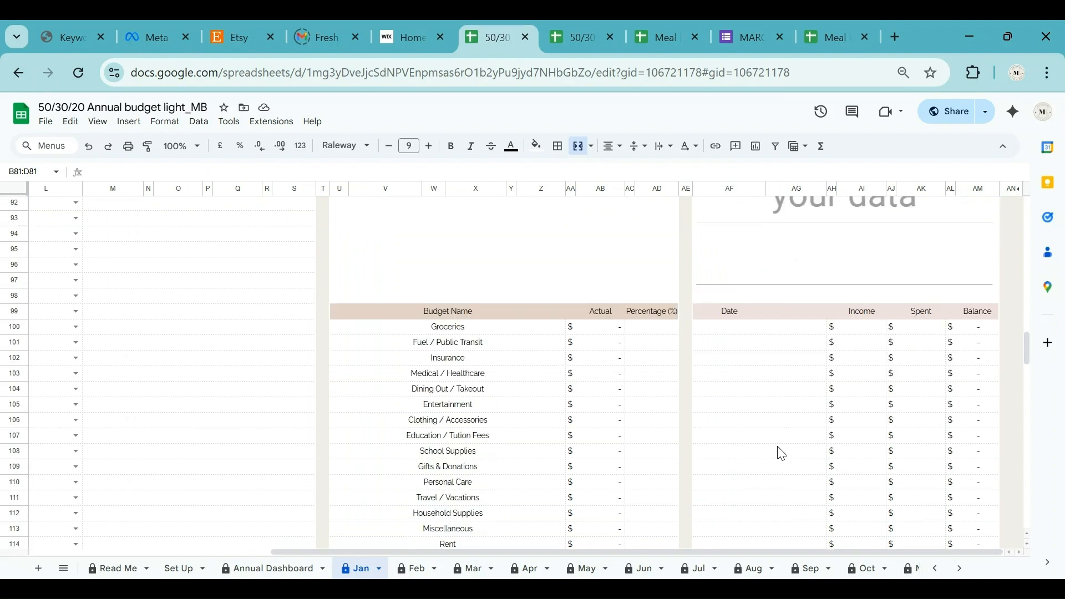
pyautogui.scroll(-15, 782, 452)
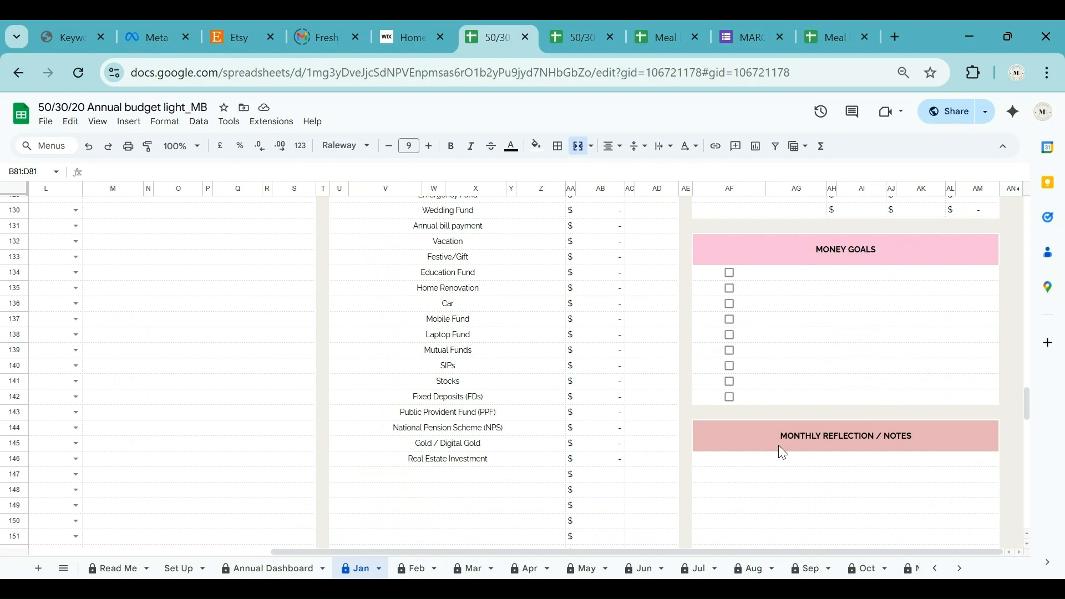
pyautogui.scroll(-2, 843, 473)
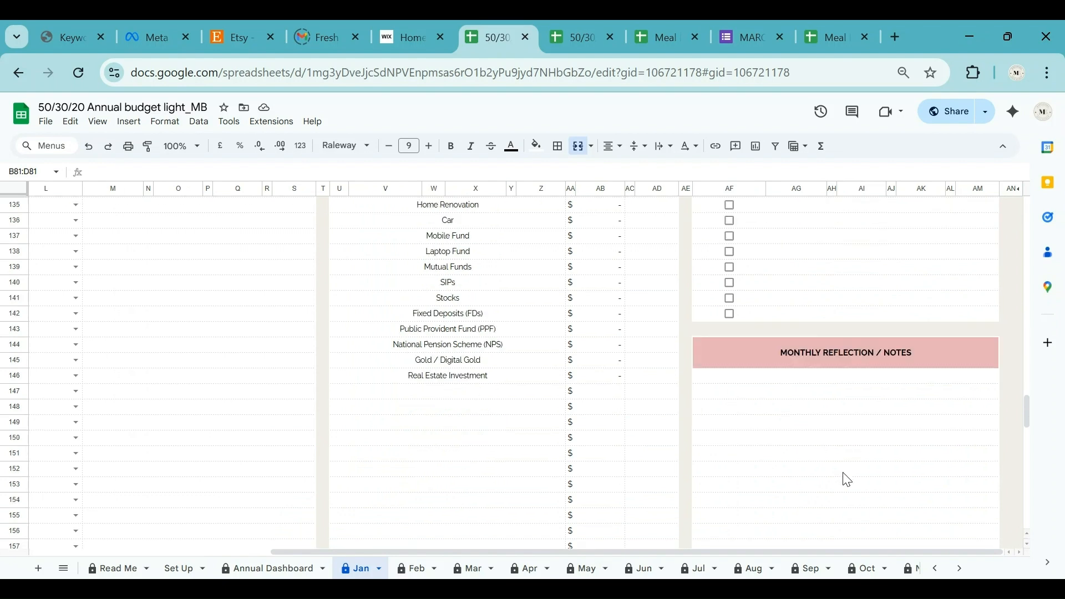
pyautogui.scroll(20, 846, 480)
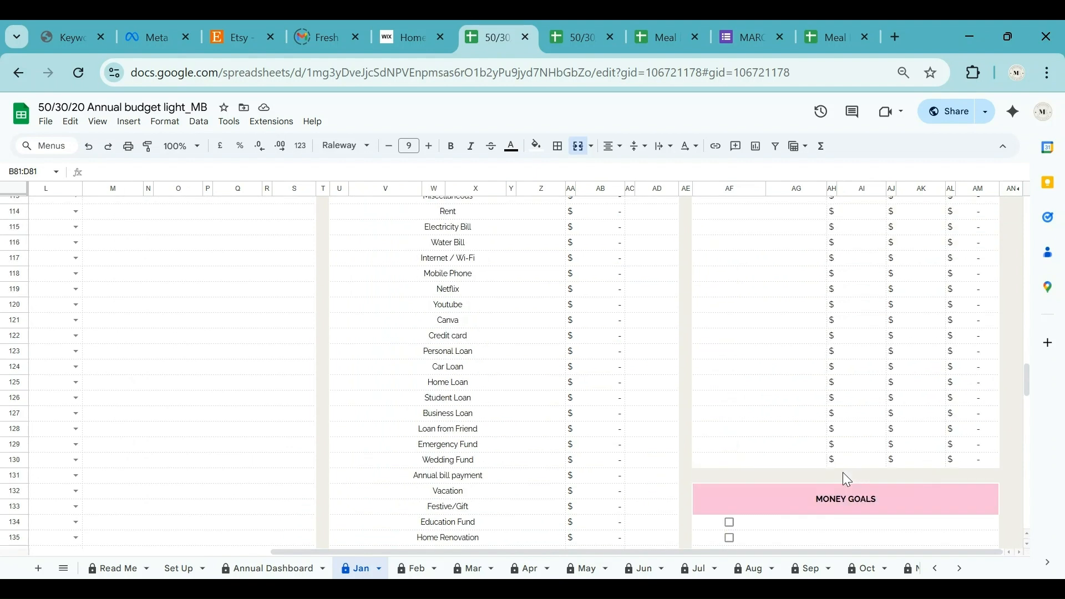
pyautogui.scroll(2, 847, 479)
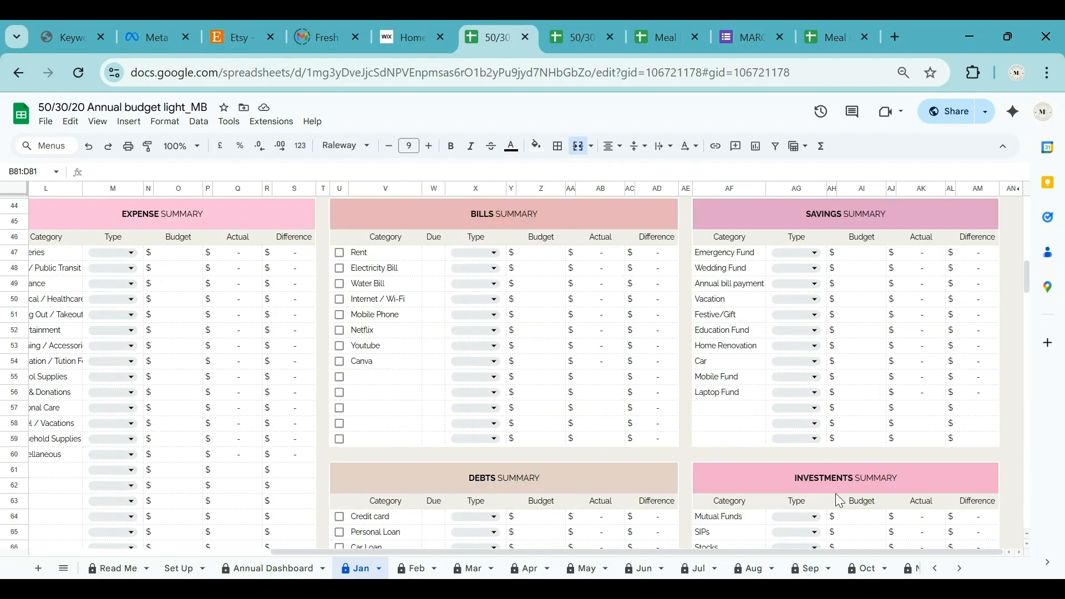
pyautogui.moveTo(799, 552); pyautogui.dragTo(142, 365)
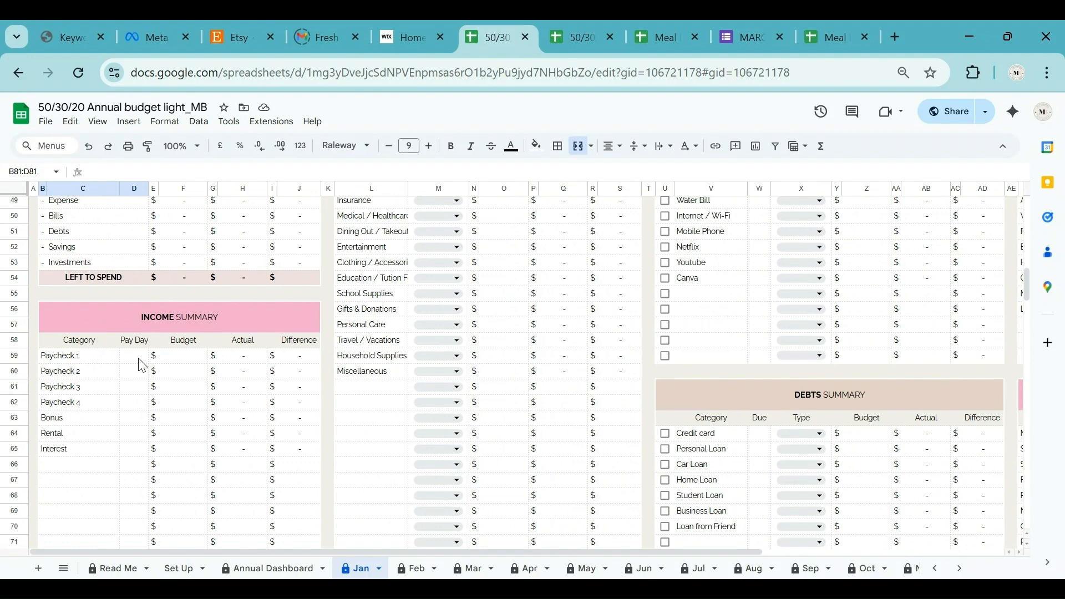
pyautogui.scroll(15, 142, 365)
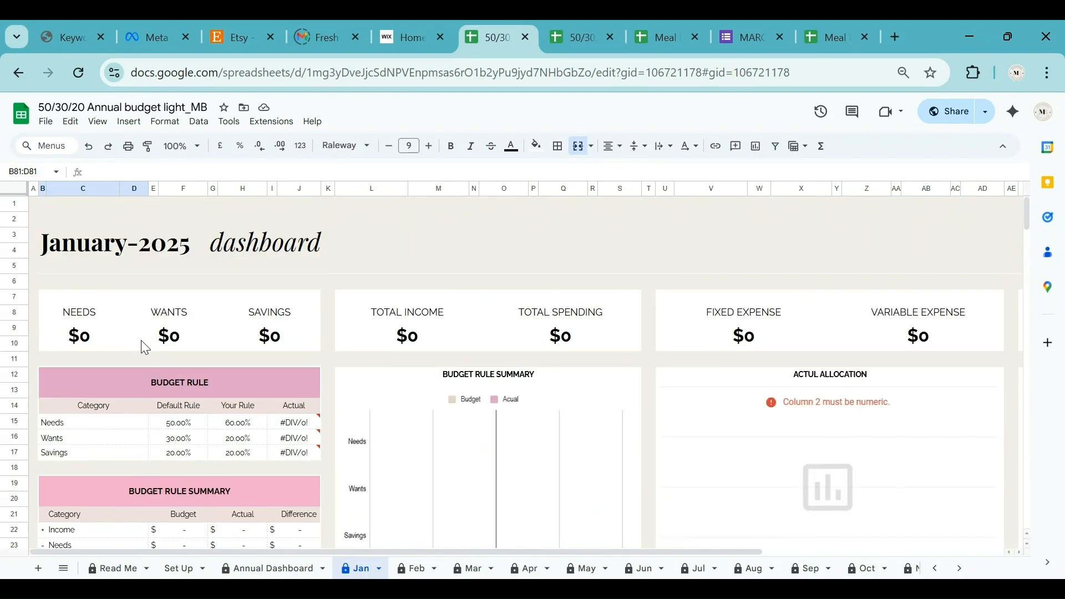
pyautogui.click(240, 425)
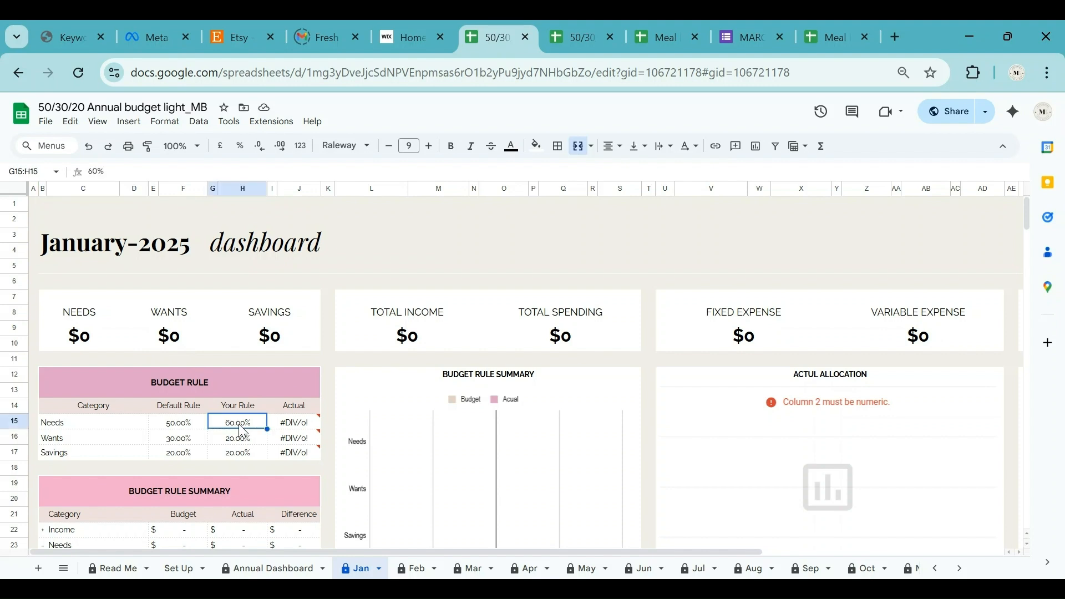
pyautogui.press('Down')
pyautogui.press('Down')
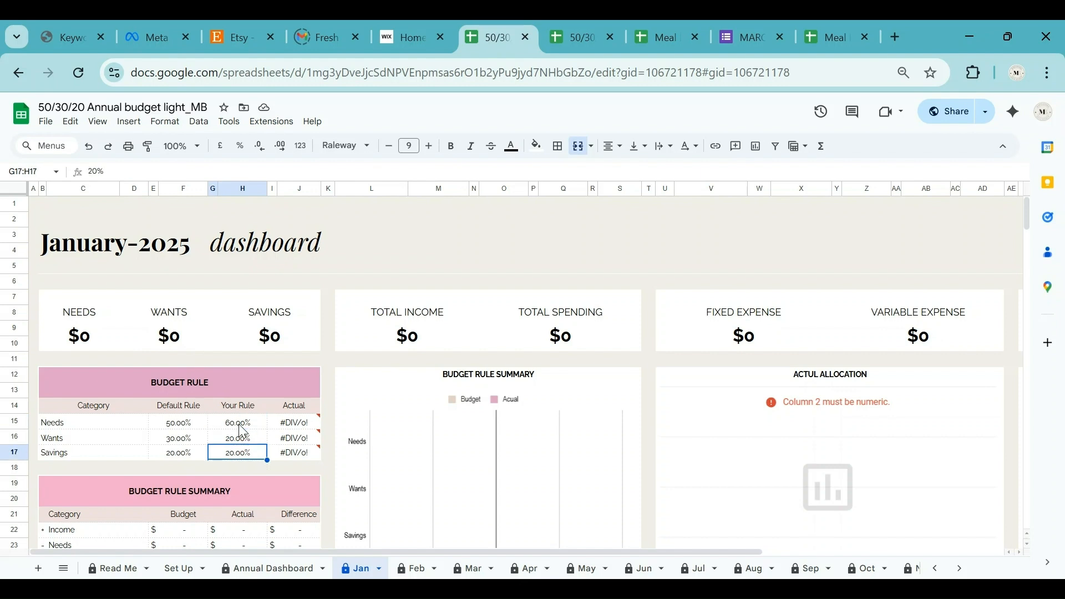
pyautogui.press('Up')
pyautogui.press('Up')
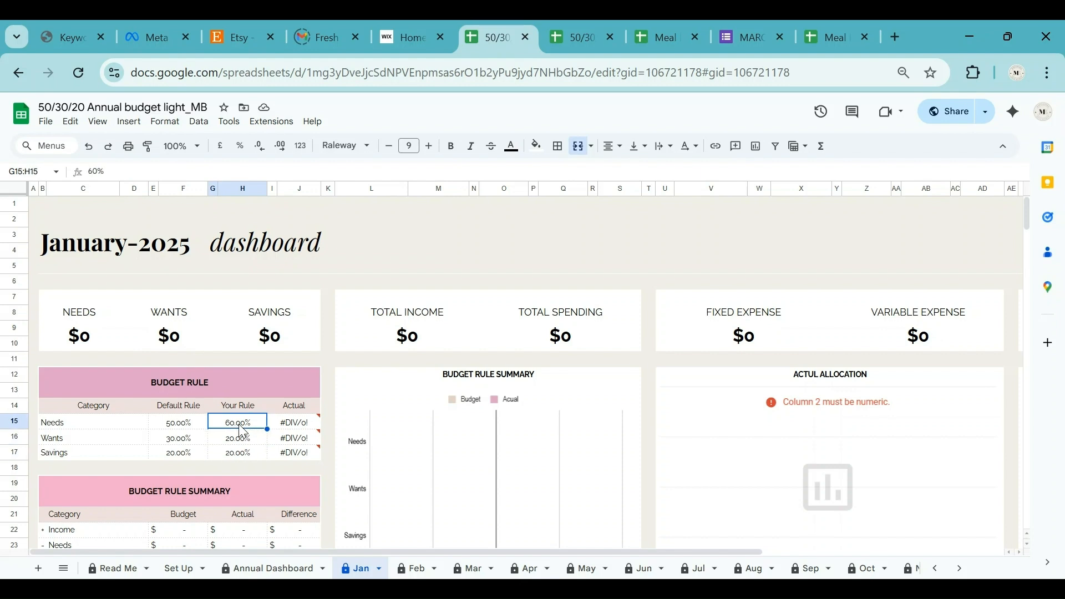
pyautogui.scroll(-5, 243, 431)
pyautogui.scroll(-5, 242, 431)
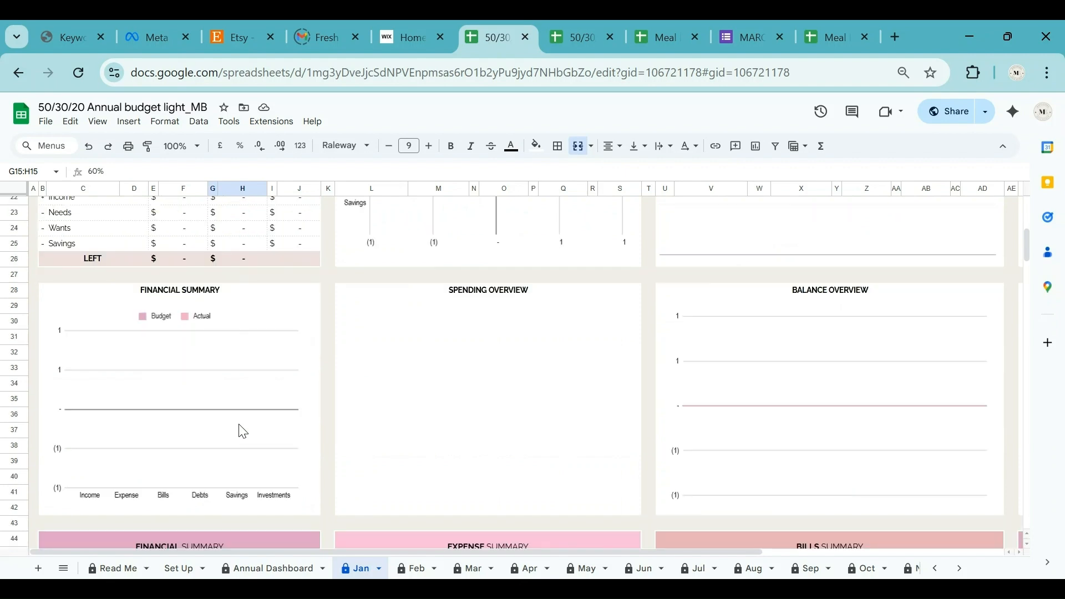
# Enter 1000 as January's Roll over budget in F47, then scroll down to the Income Summary.
pyautogui.click(179, 427)
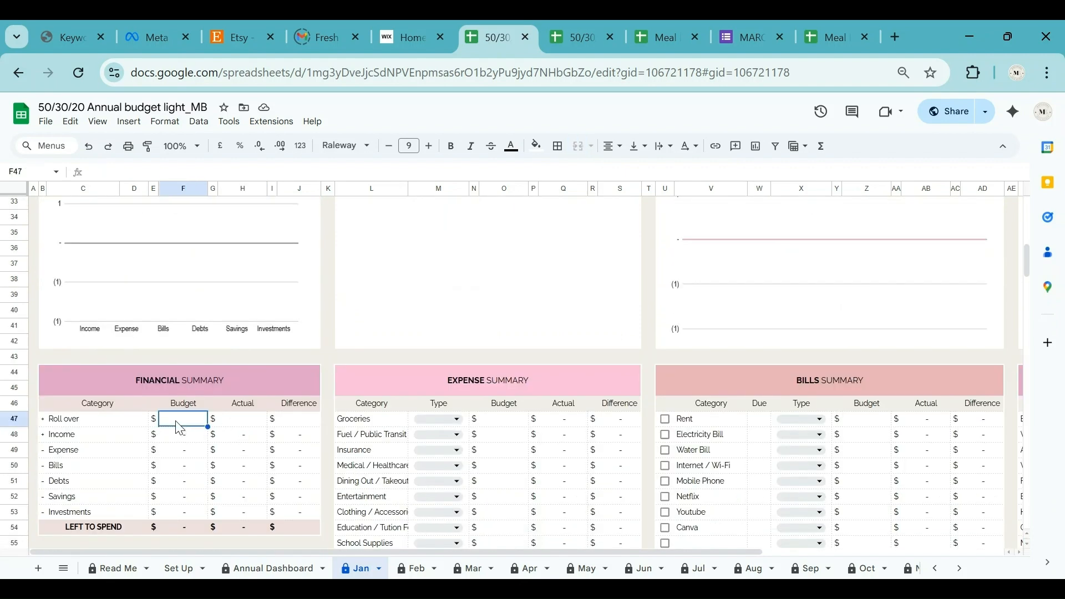
pyautogui.write('1000')
pyautogui.press('Tab')
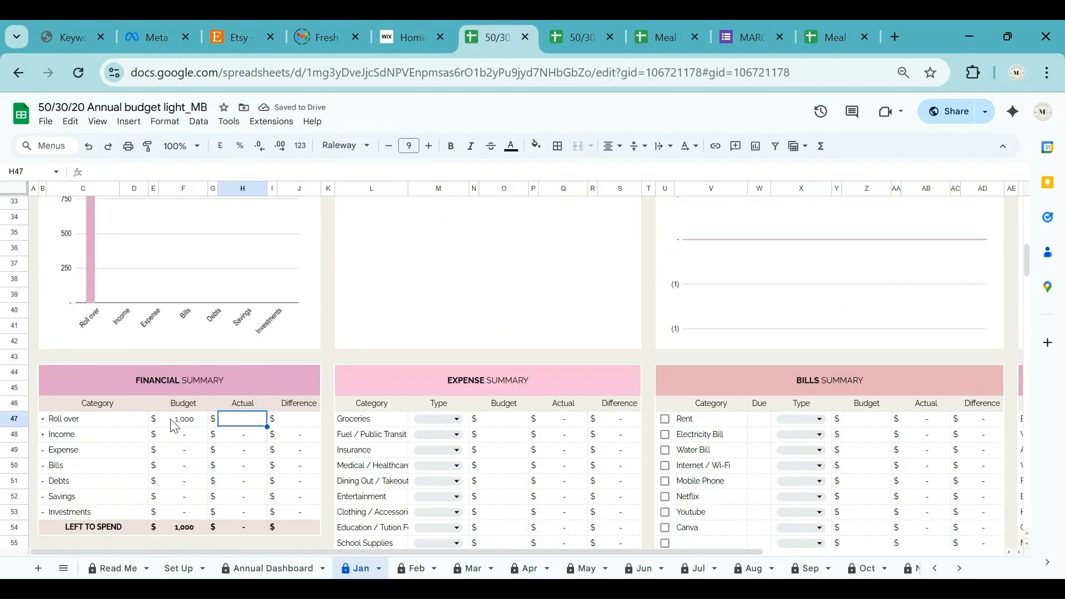
pyautogui.scroll(-3, 173, 422)
pyautogui.scroll(-1, 173, 426)
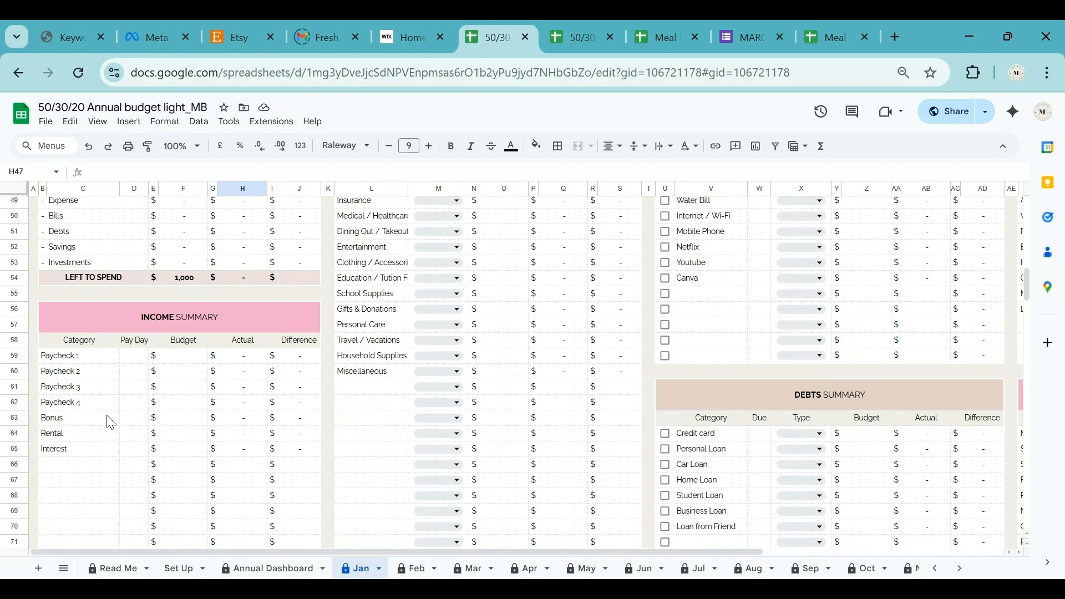
# Pick 1 January 2025 in D59's date picker as Paycheck 1's pay day.
pyautogui.doubleClick(136, 355)
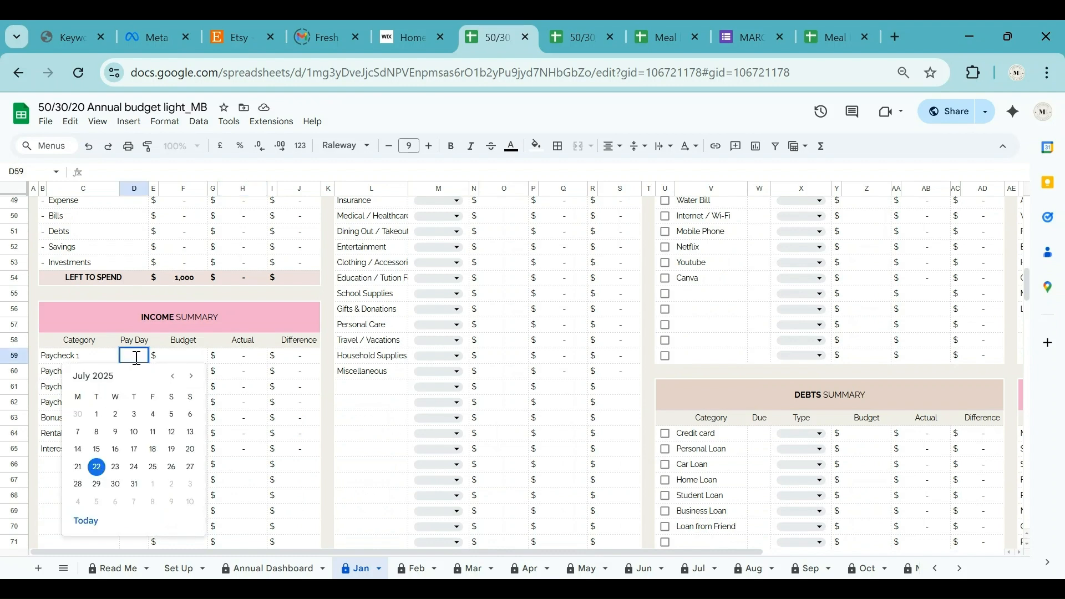
pyautogui.click(173, 377)
pyautogui.click(173, 377)
pyautogui.click(173, 378)
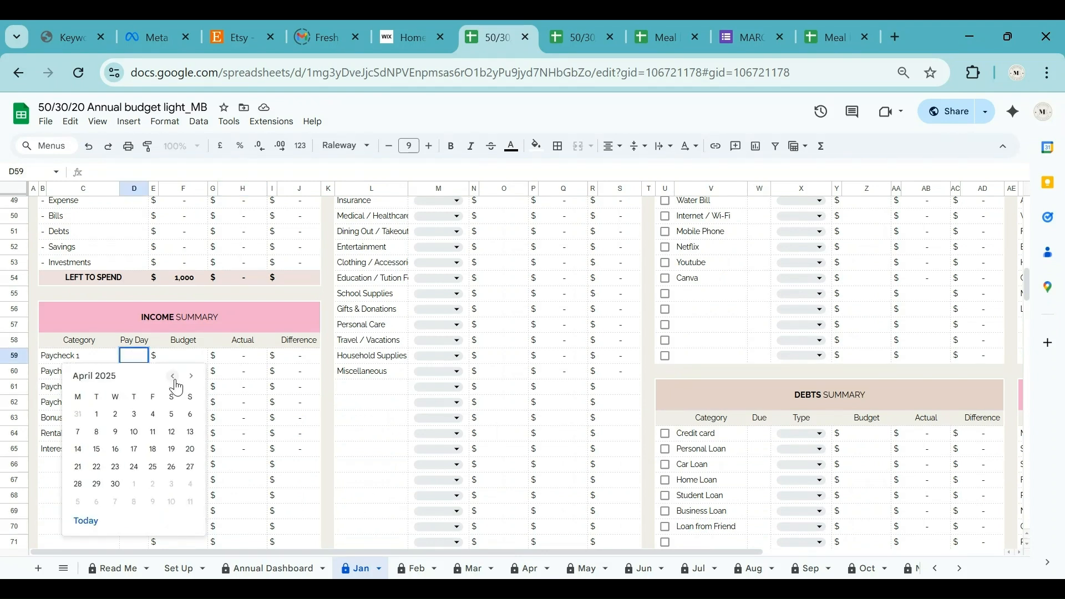
pyautogui.click(174, 378)
pyautogui.click(174, 378)
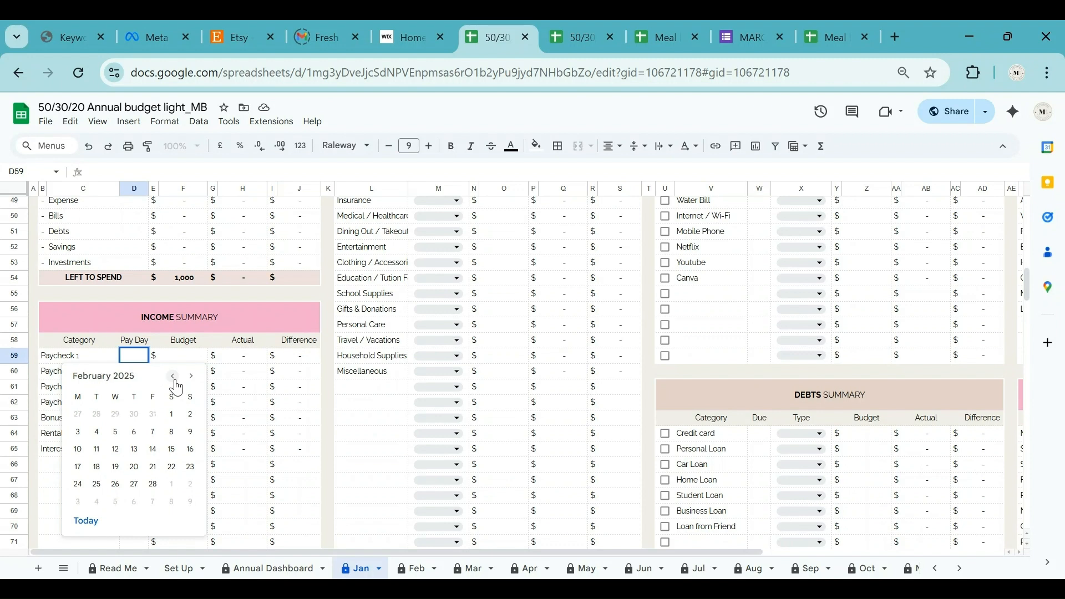
pyautogui.click(174, 377)
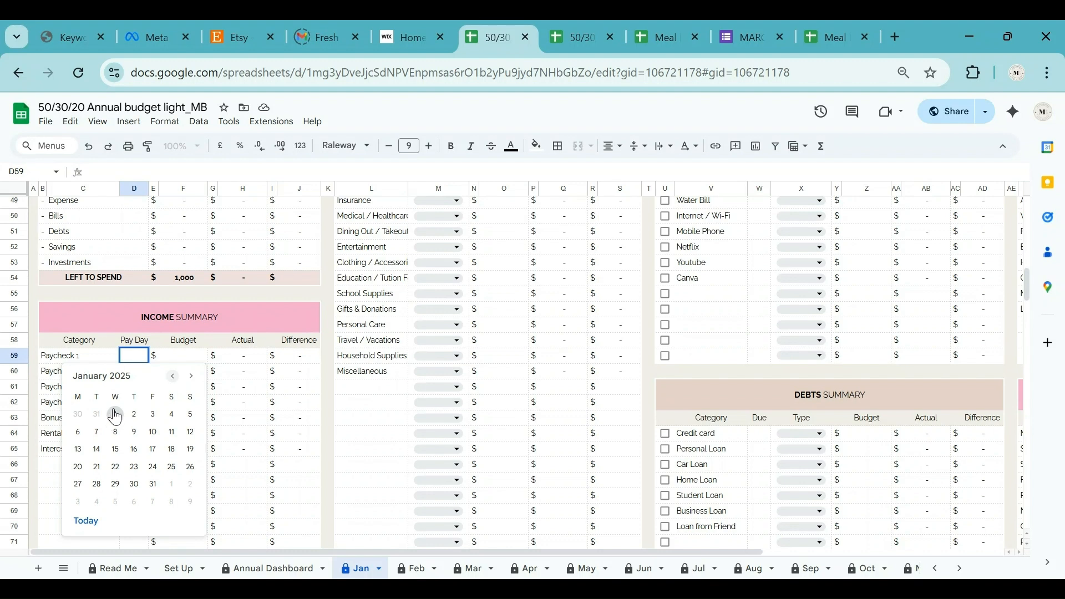
pyautogui.click(111, 357)
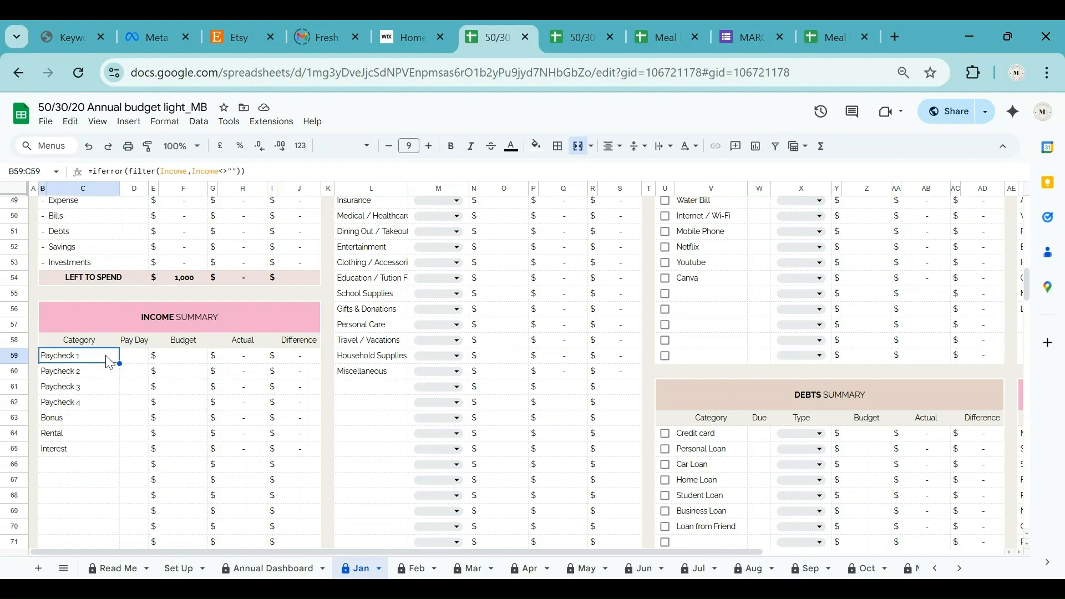
pyautogui.click(135, 361)
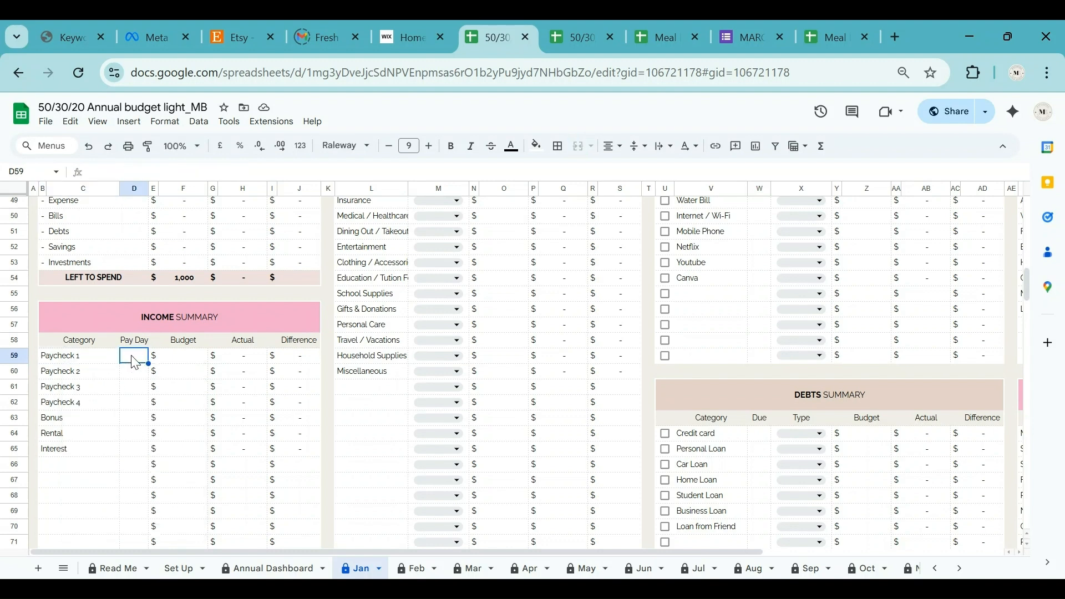
pyautogui.doubleClick(134, 362)
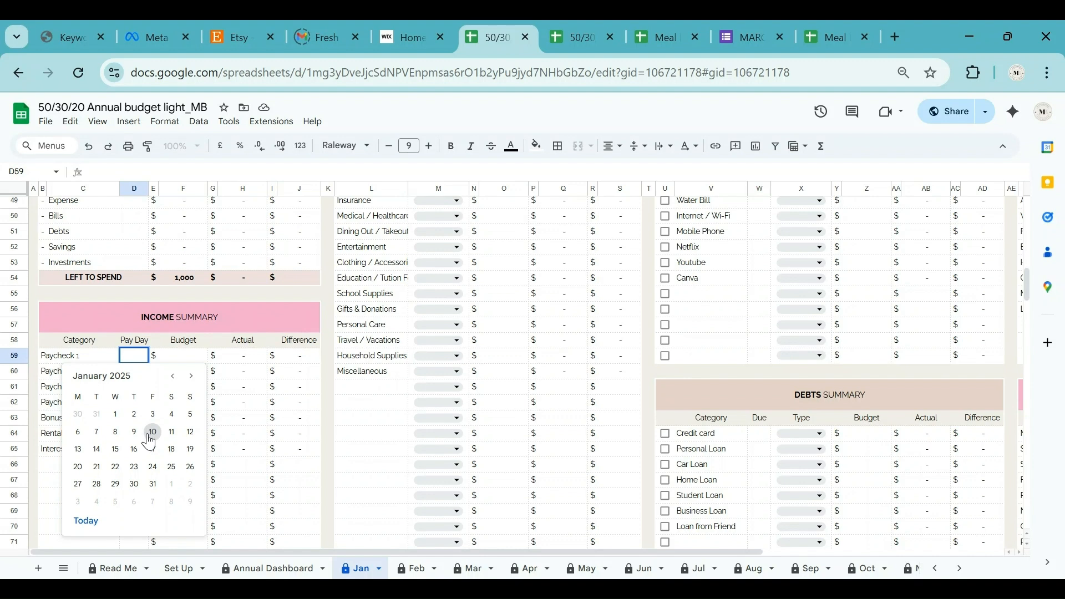
pyautogui.click(118, 420)
# Budget 5,000 for Paycheck 1, and give Paycheck 2 an 8 January pay day and 5,000 budget.
pyautogui.click(195, 361)
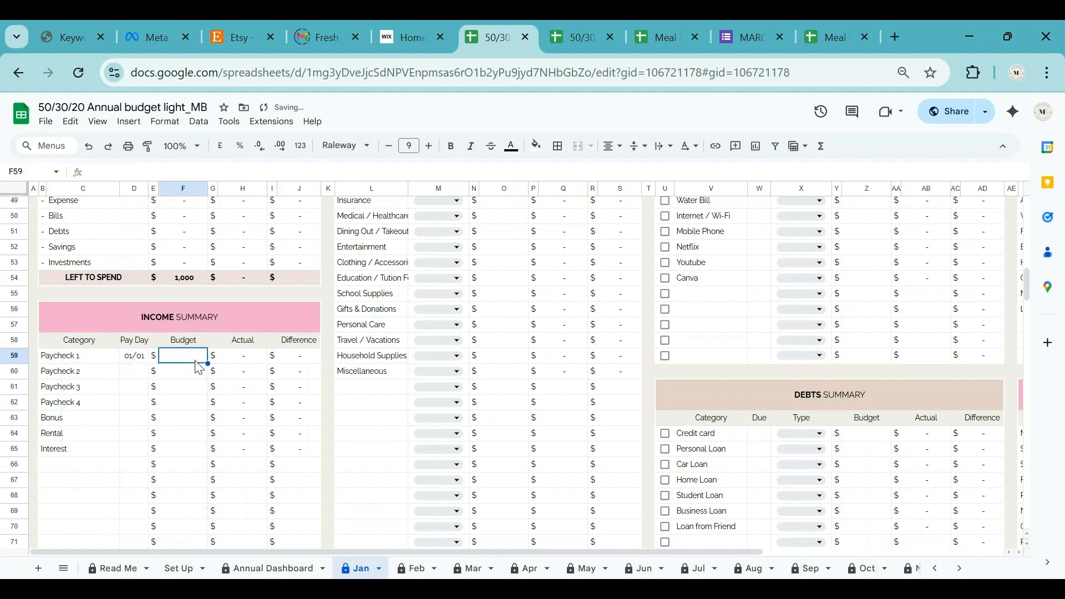
pyautogui.write('5000')
pyautogui.press('Return')
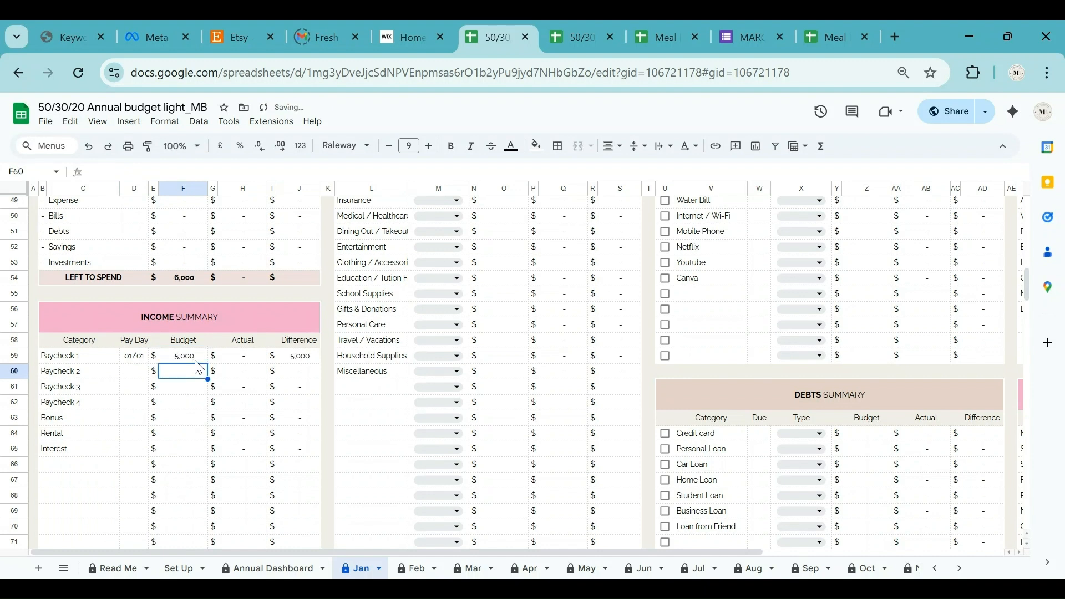
pyautogui.doubleClick(141, 375)
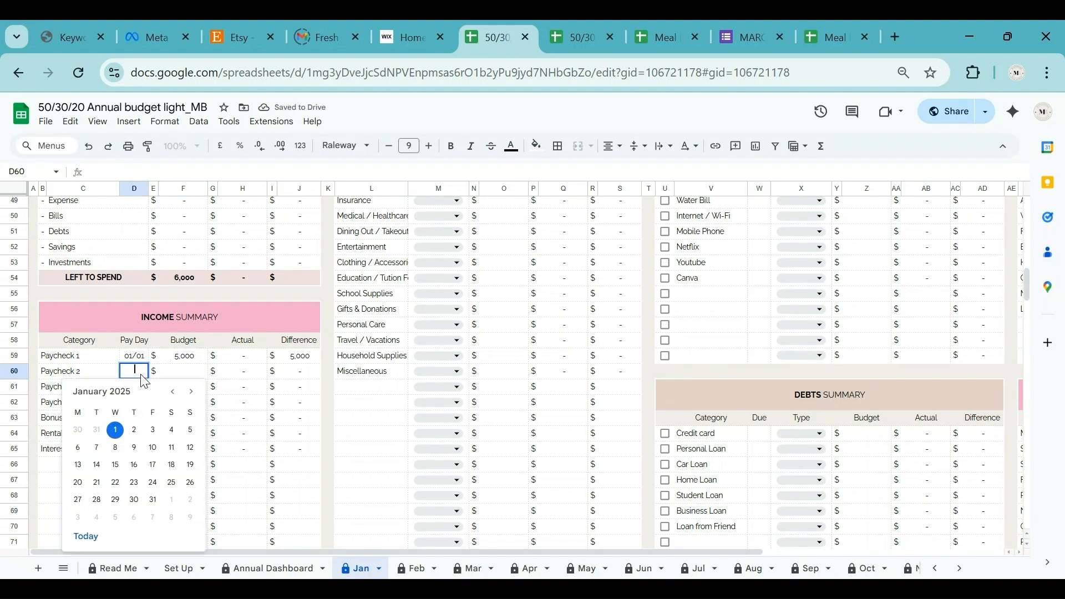
pyautogui.click(116, 447)
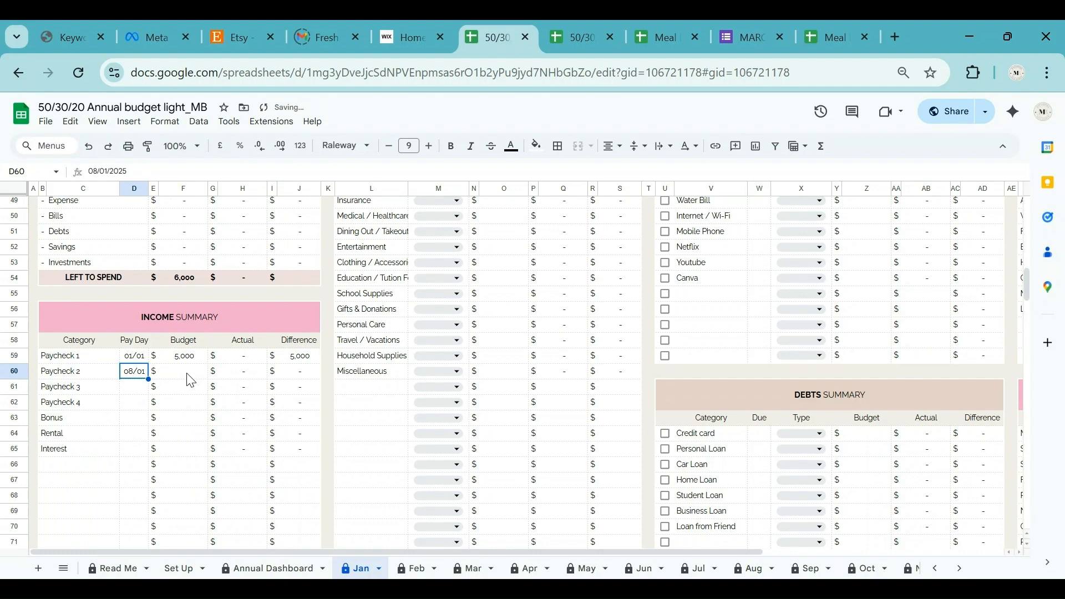
pyautogui.click(186, 374)
pyautogui.write('5000')
# Set Paycheck 3 to 15 January and Paycheck 4 to 22 January, each budgeted 5,000.
pyautogui.doubleClick(133, 386)
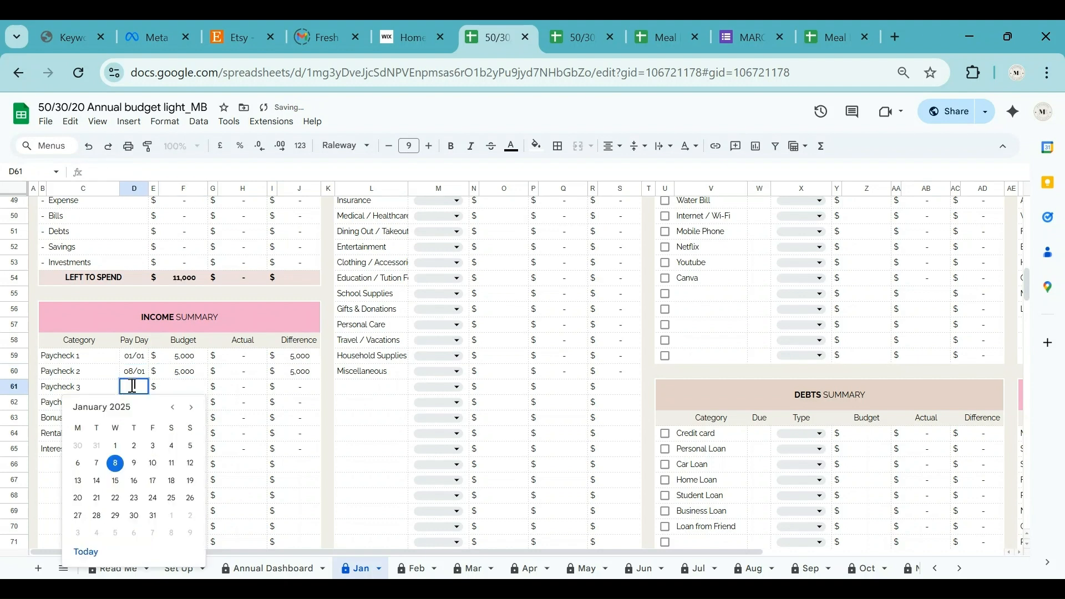
pyautogui.click(116, 483)
pyautogui.doubleClick(179, 387)
pyautogui.write('5000')
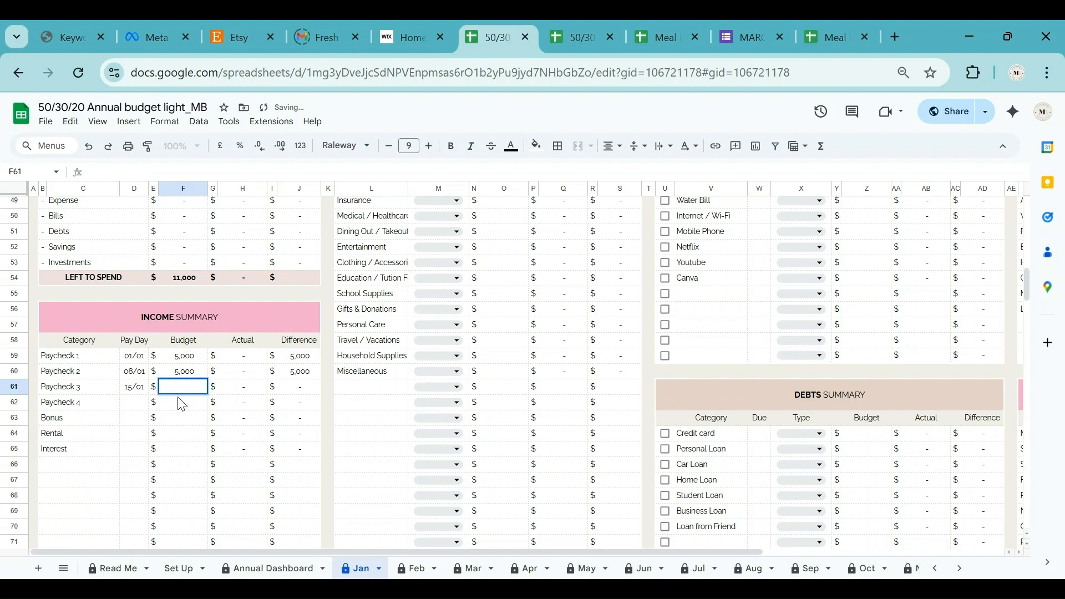
pyautogui.press('Return')
pyautogui.doubleClick(135, 403)
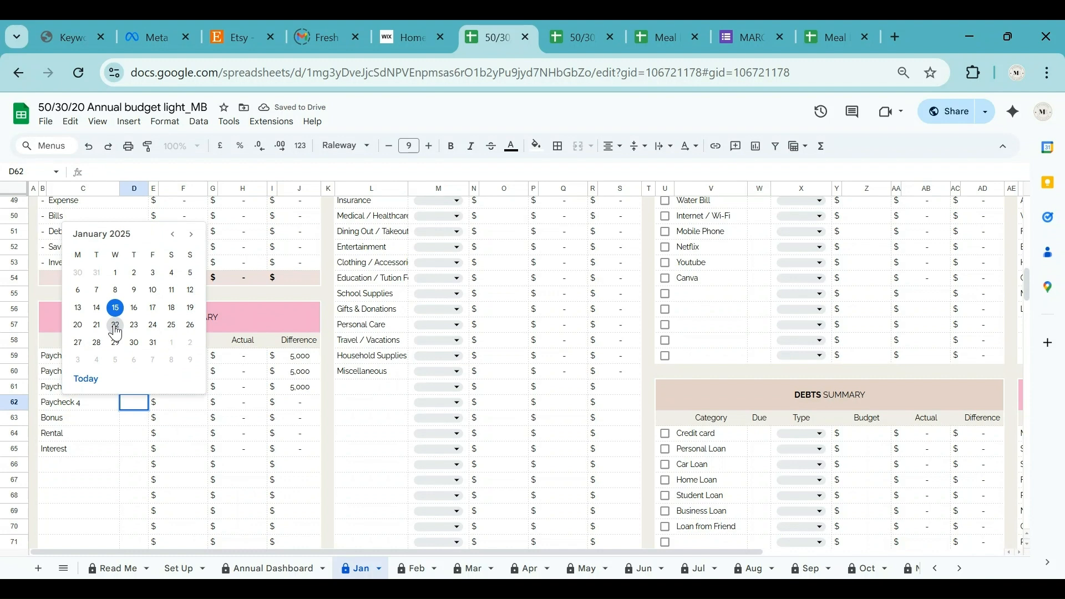
pyautogui.click(116, 326)
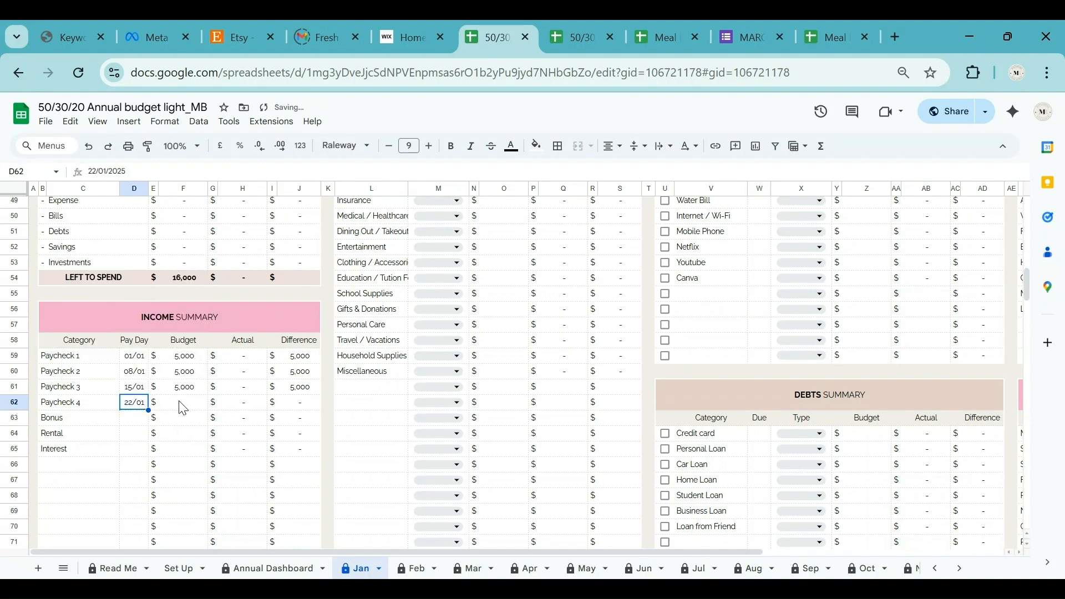
pyautogui.click(183, 409)
pyautogui.click(187, 413)
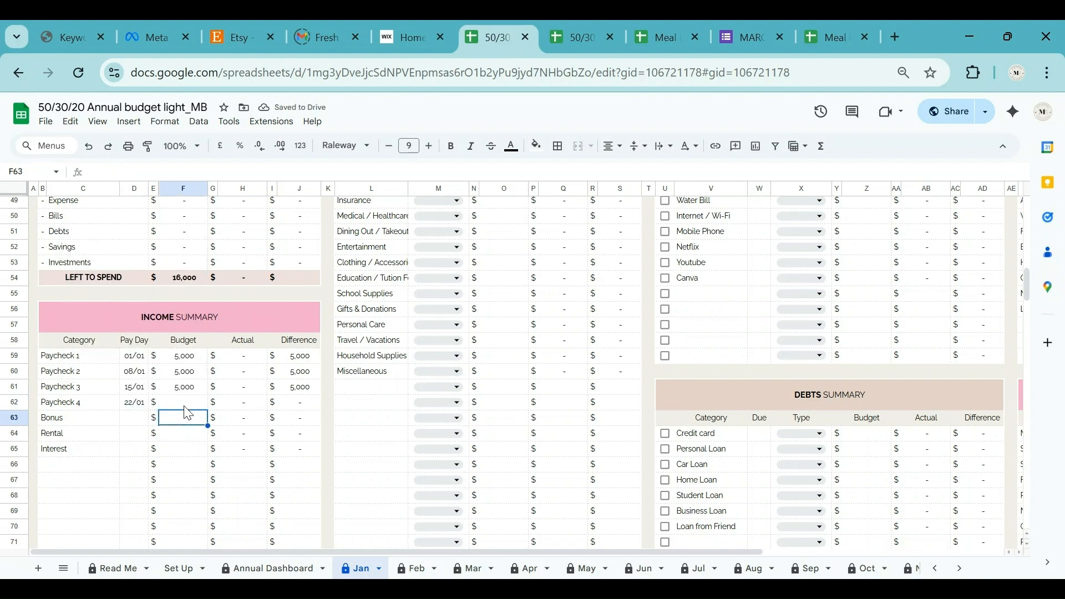
pyautogui.click(185, 405)
pyautogui.write('5,000')
# Give the Bonus a 15 January pay day and a 1,000 budget.
pyautogui.click(133, 415)
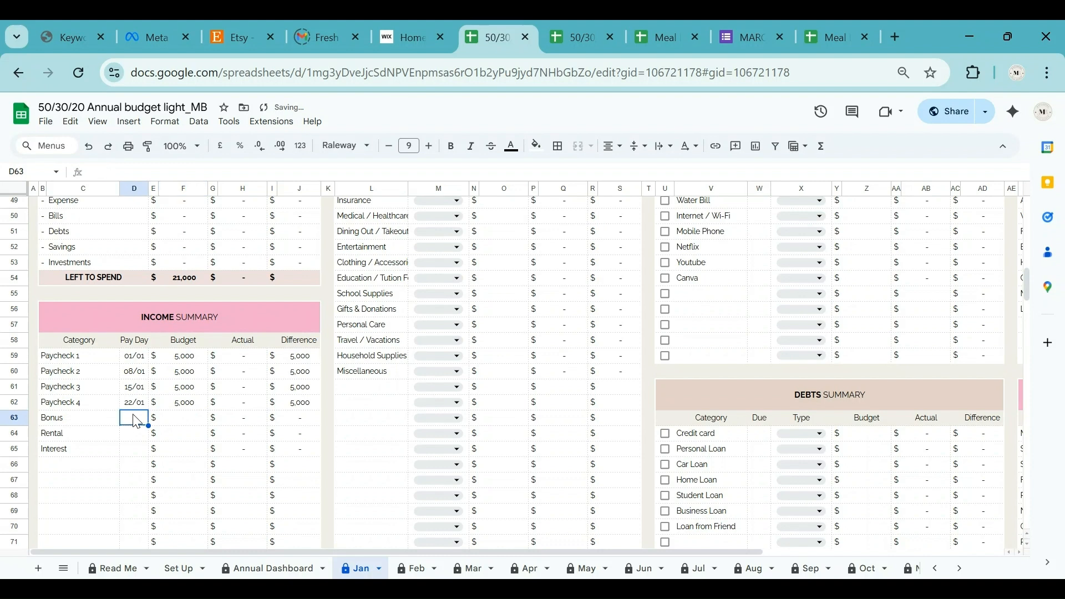
pyautogui.doubleClick(136, 421)
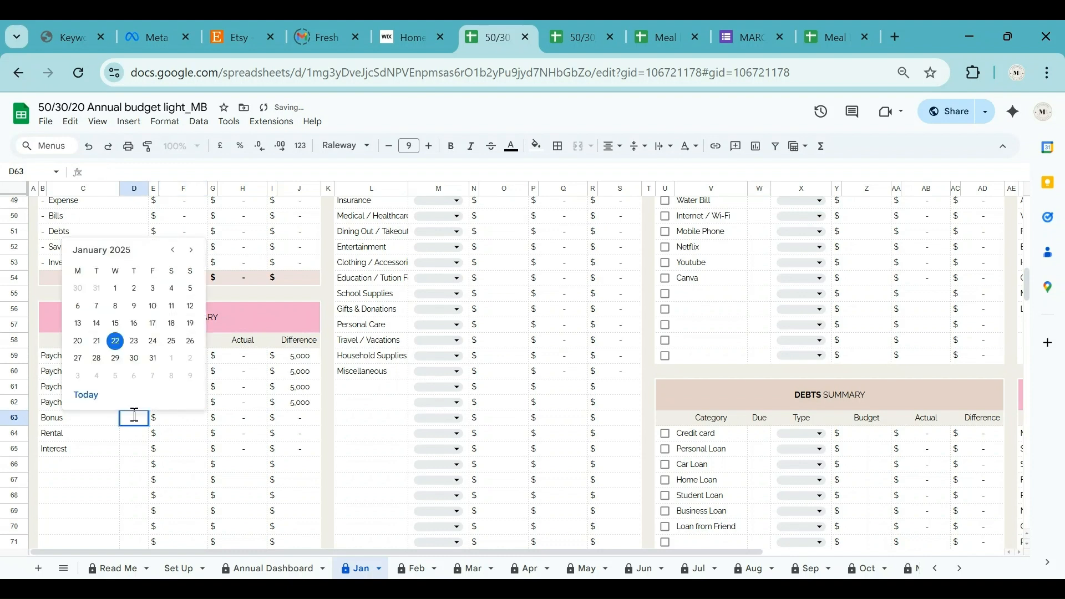
pyautogui.click(115, 327)
pyautogui.click(179, 423)
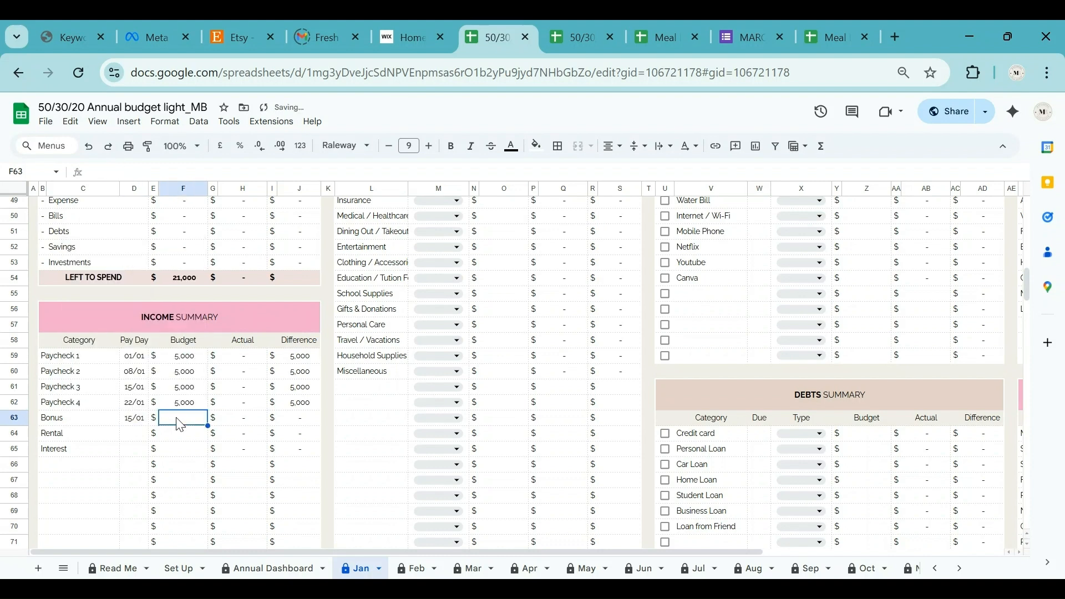
pyautogui.write('1000')
pyautogui.press('Return')
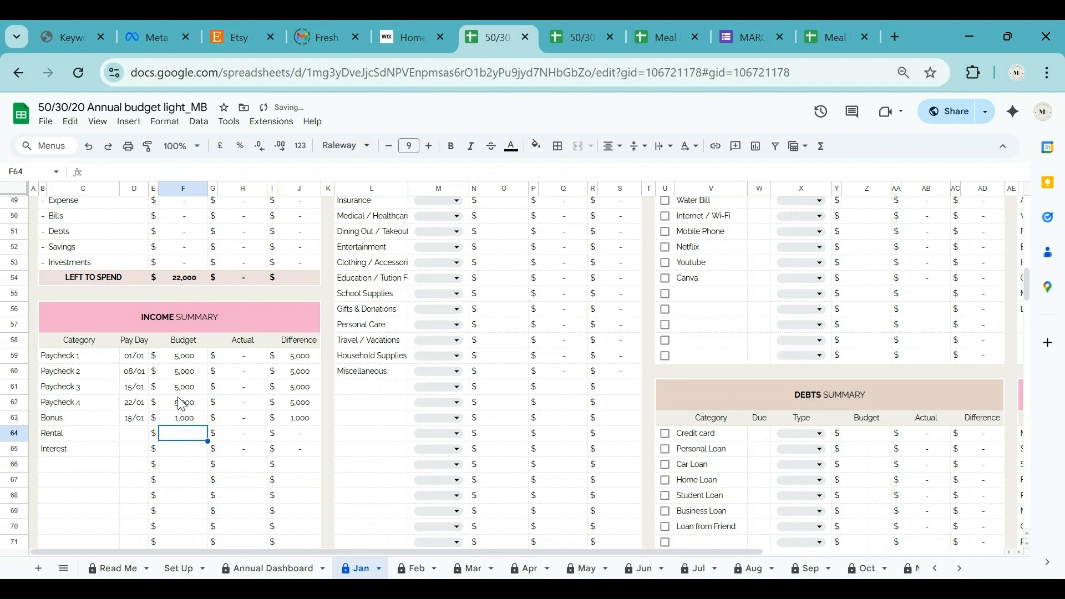
# Set Rental to 10 January with a 2,000 budget, and budget Interest at 500.
pyautogui.doubleClick(135, 433)
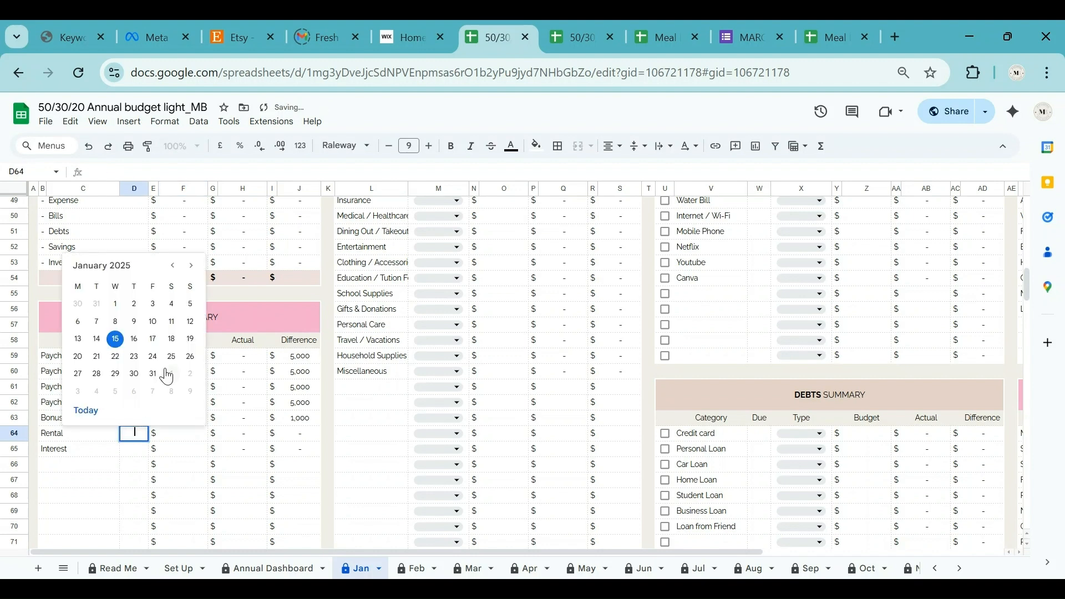
pyautogui.click(153, 321)
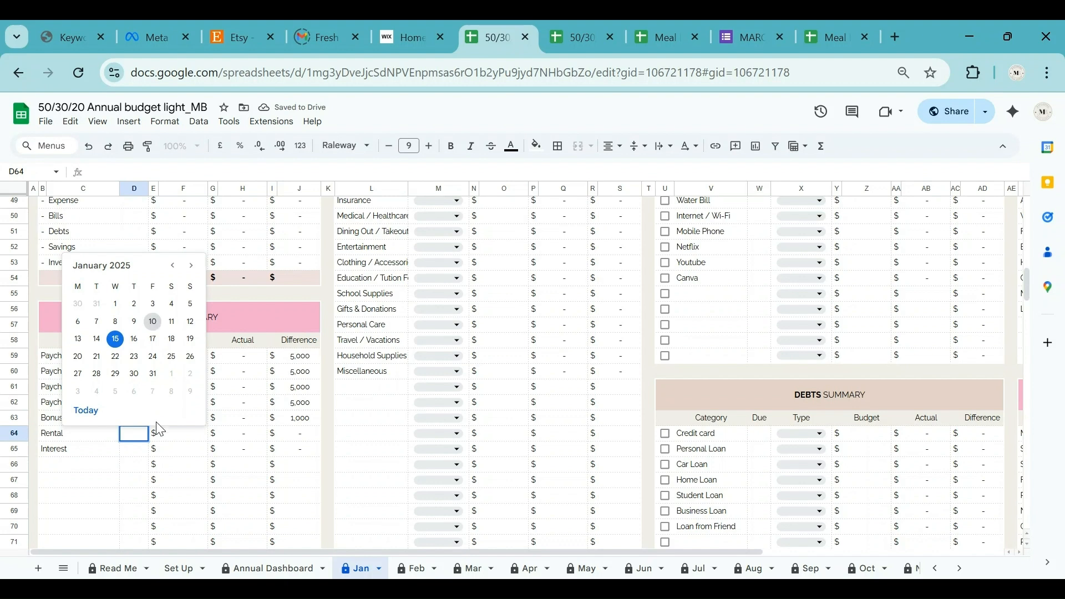
pyautogui.click(182, 440)
pyautogui.write('2000')
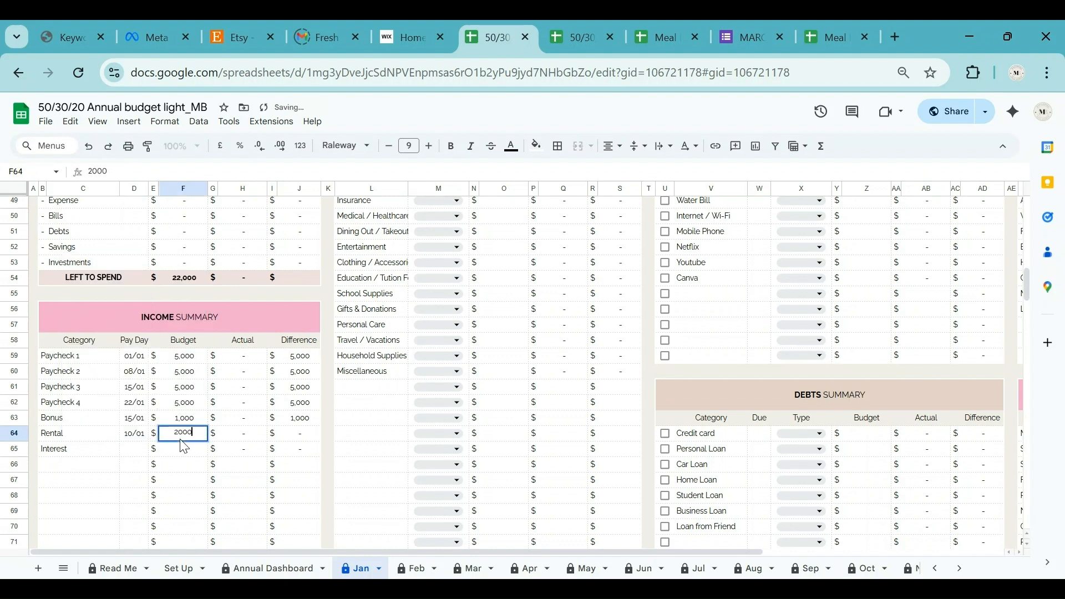
pyautogui.press('Return')
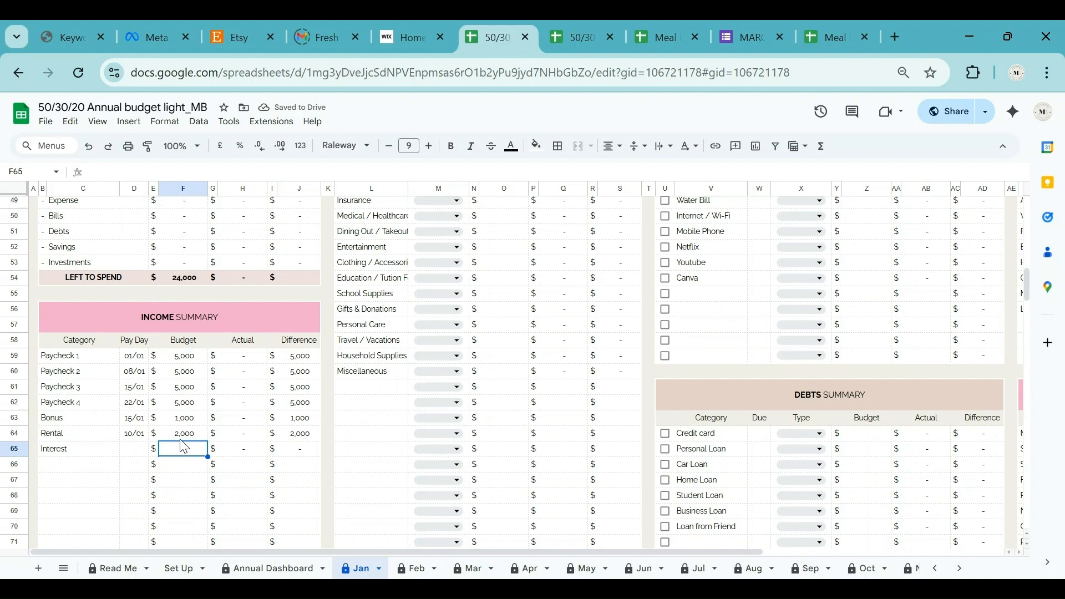
pyautogui.write('500')
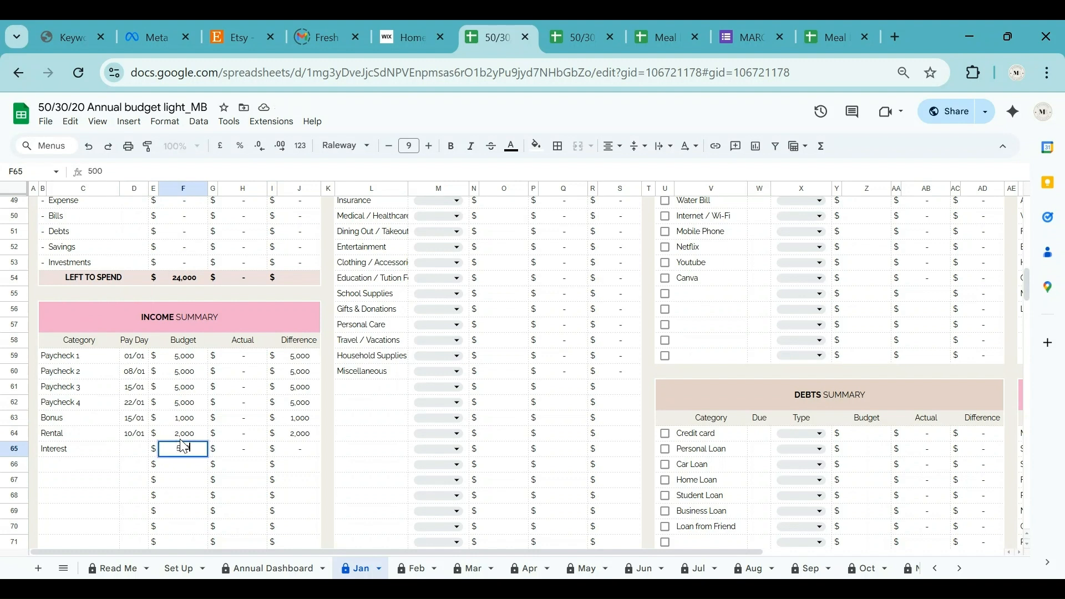
pyautogui.press('Return')
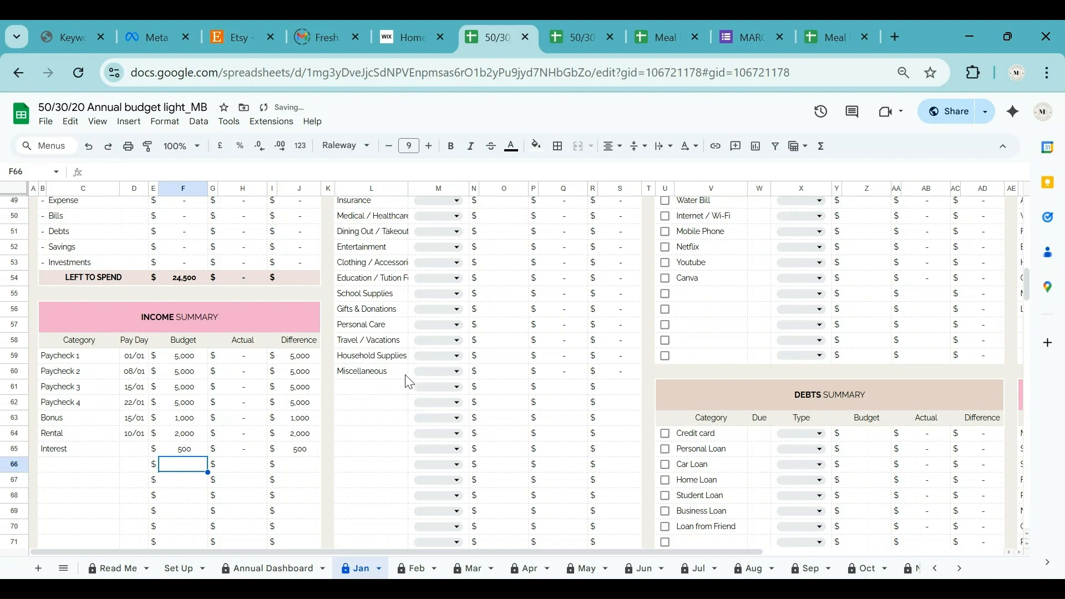
pyautogui.scroll(3, 397, 400)
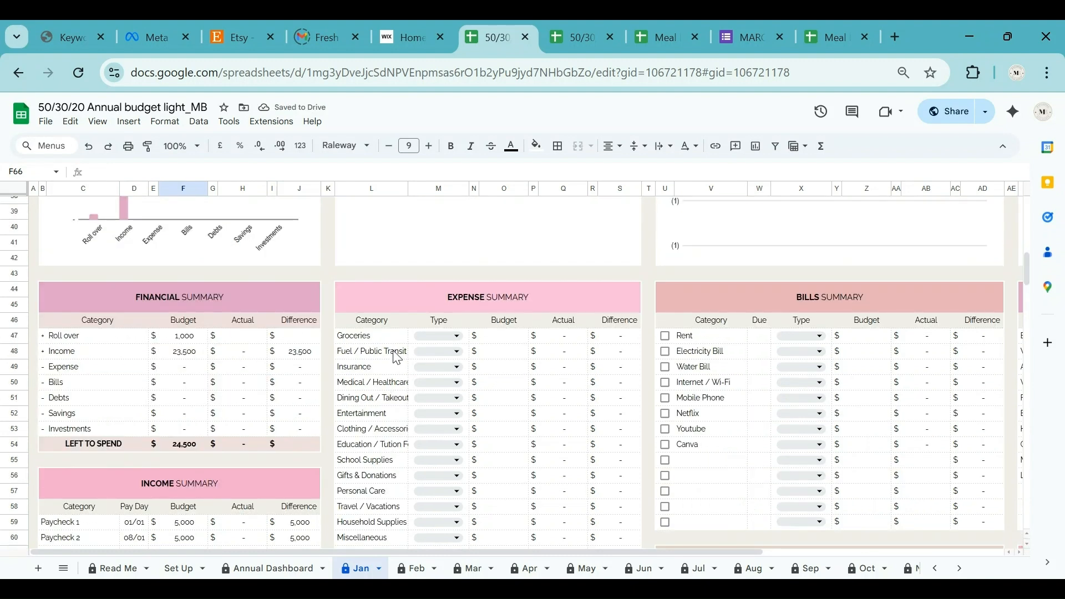
# Mark Groceries as a Needs expense with a 3,000 budget.
pyautogui.click(459, 336)
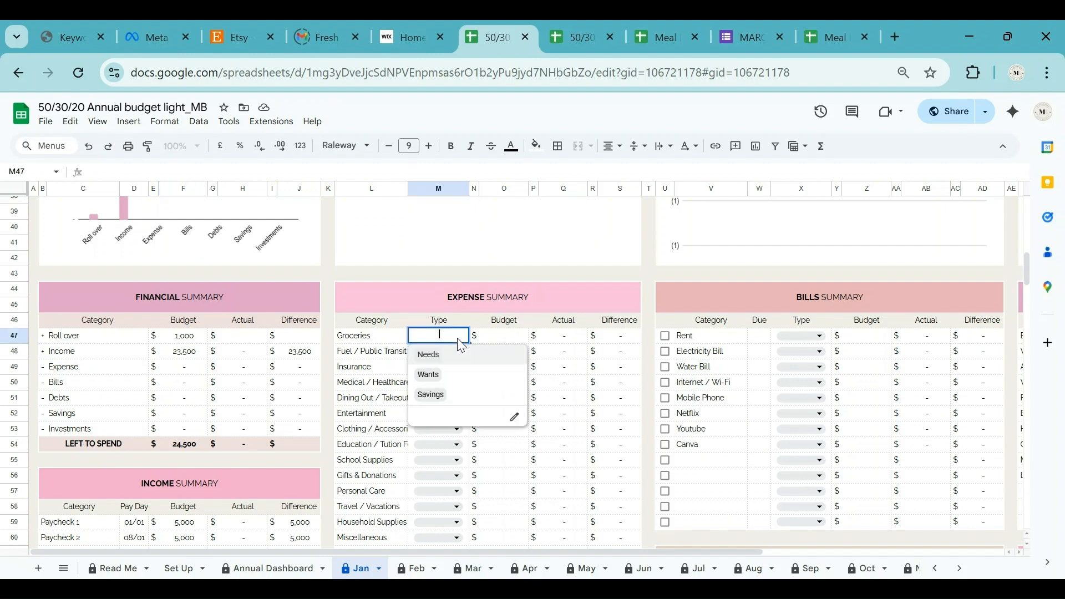
pyautogui.click(499, 336)
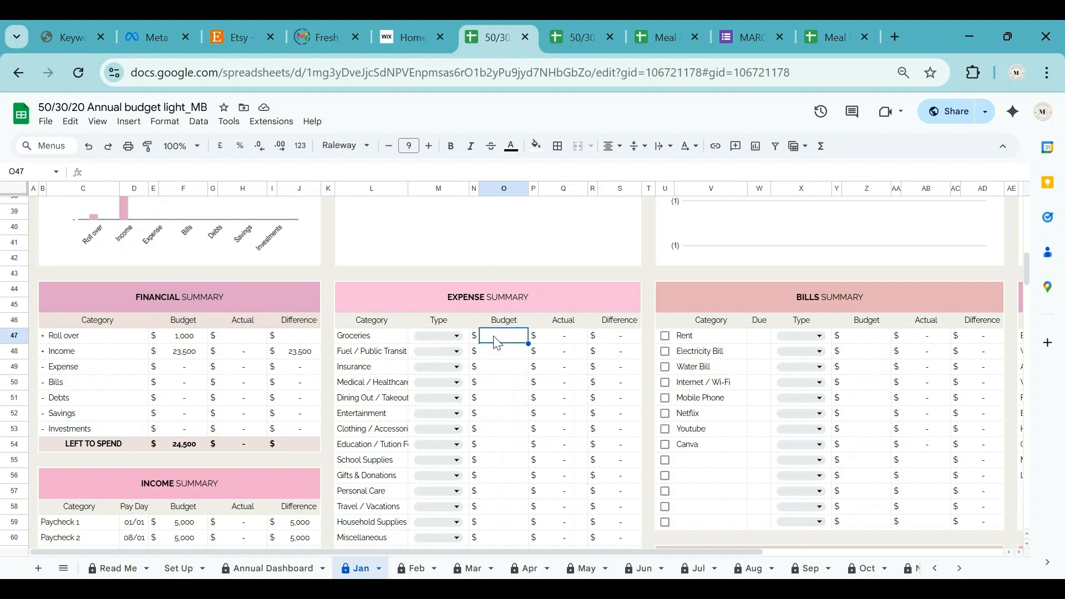
pyautogui.click(458, 336)
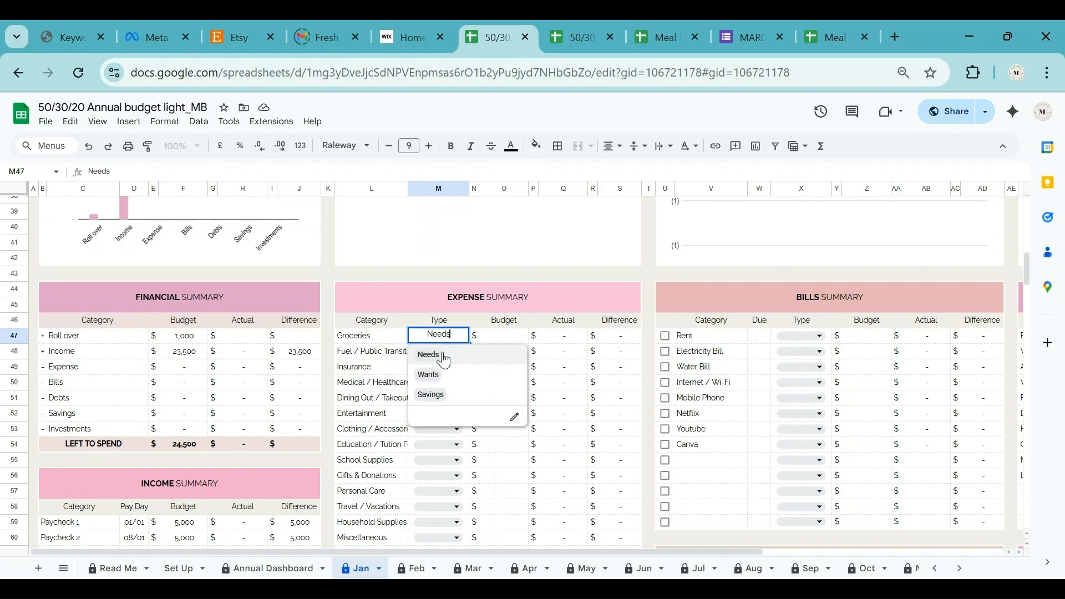
pyautogui.click(435, 355)
pyautogui.click(509, 340)
pyautogui.write('3000')
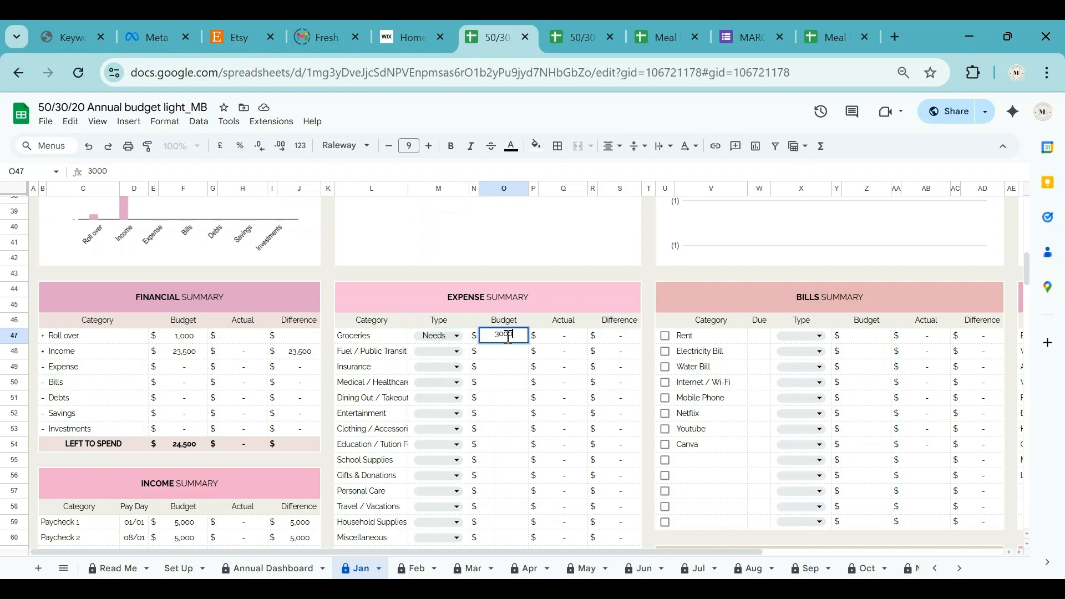
pyautogui.press('Return')
# Make fuel and transit Needs at 1,000 and Insurance Wants at 800.
pyautogui.click(450, 353)
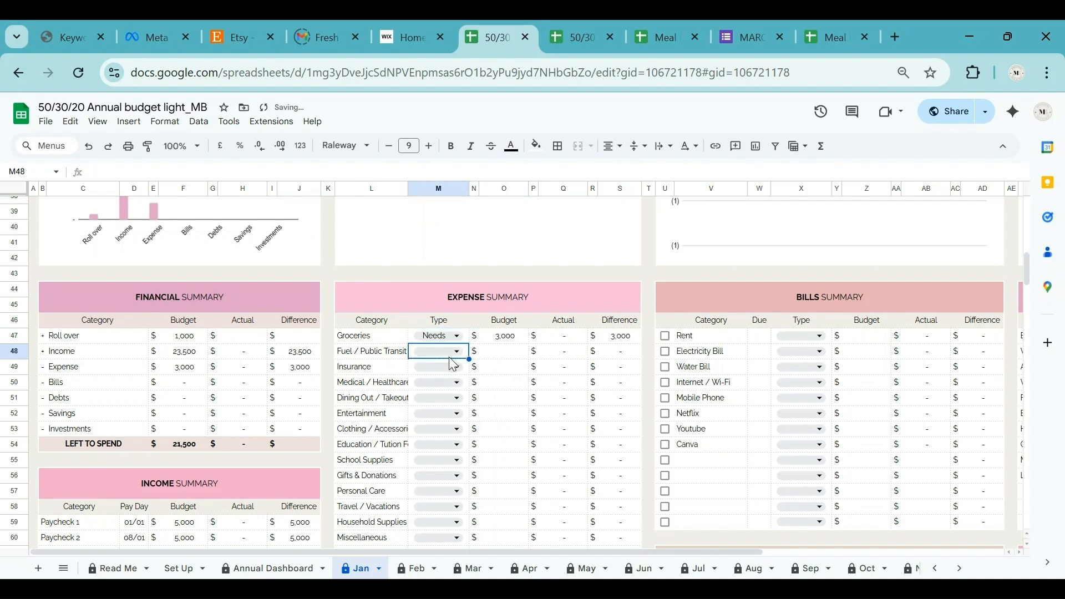
pyautogui.click(493, 359)
pyautogui.click(510, 353)
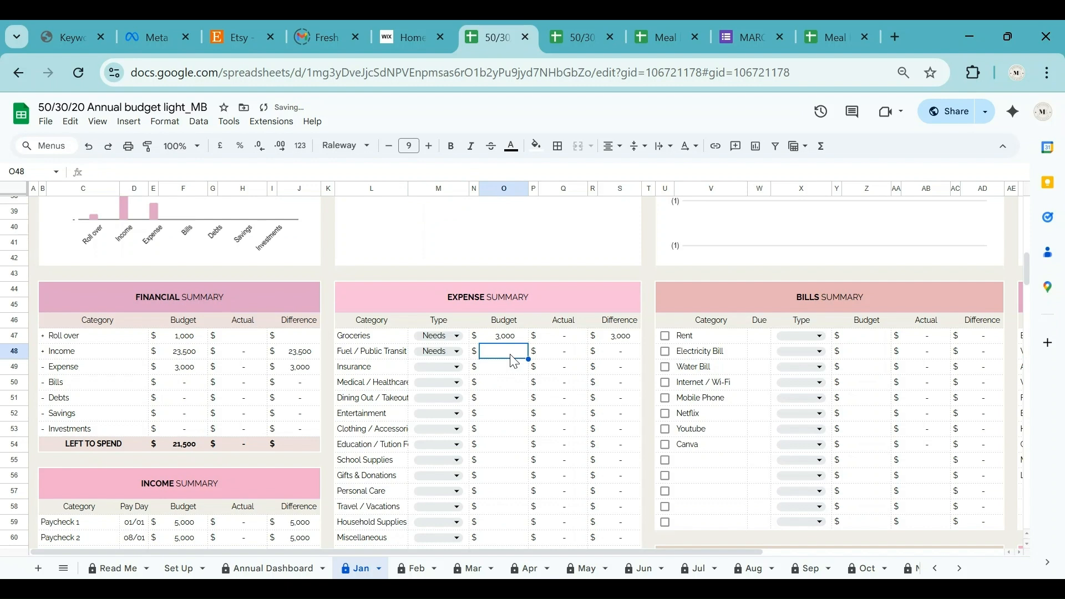
pyautogui.write('1000')
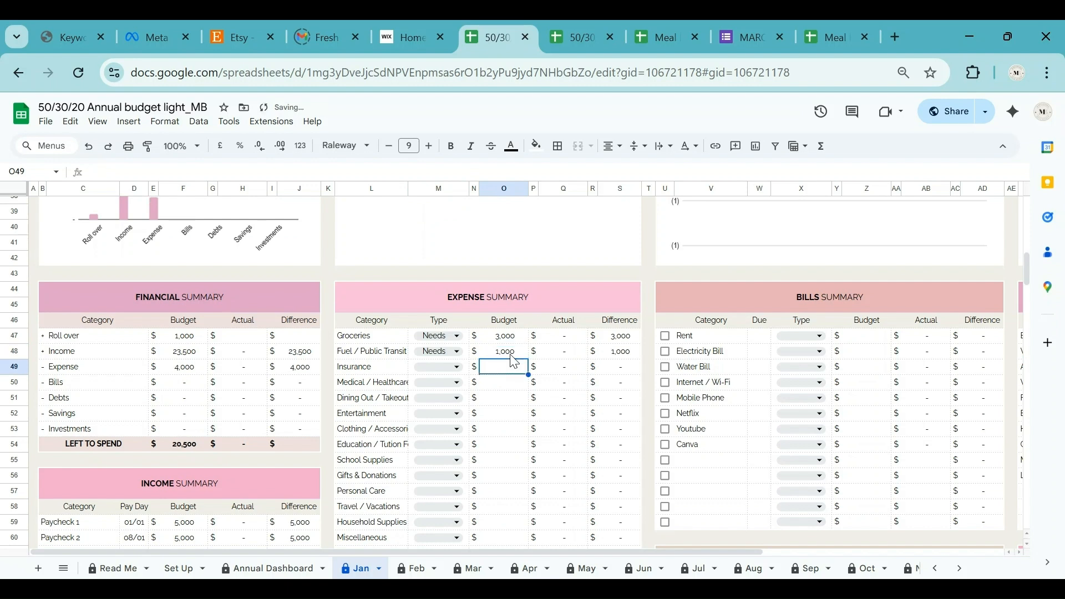
pyautogui.click(441, 367)
pyautogui.click(426, 409)
pyautogui.write('800')
pyautogui.press('Return')
# Make medical Needs at 1,200 and dining out Wants at 750.
pyautogui.click(442, 383)
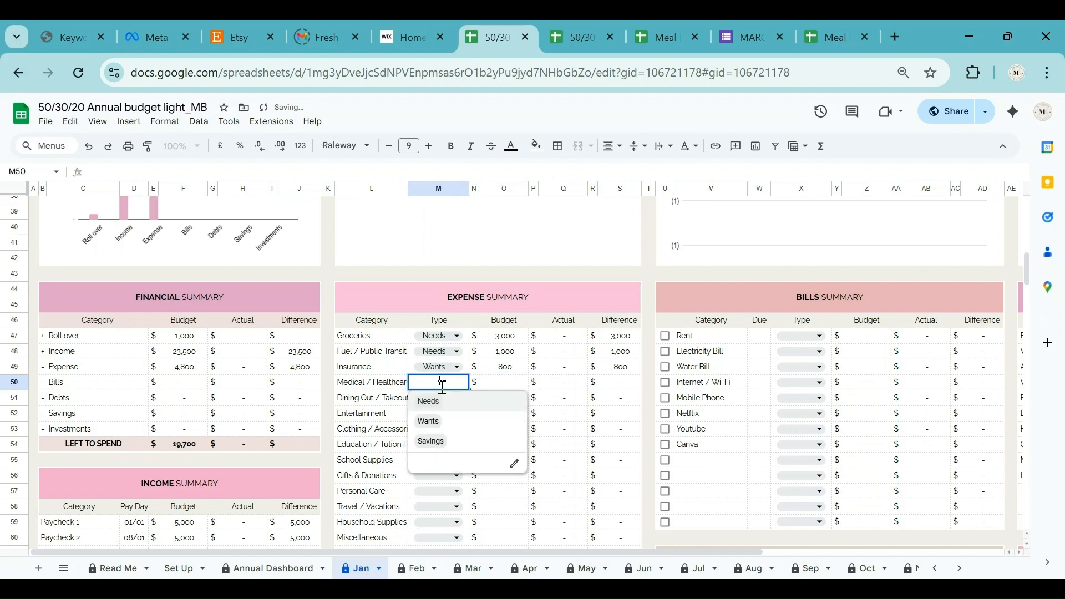
pyautogui.click(444, 401)
pyautogui.click(509, 387)
pyautogui.write('1000')
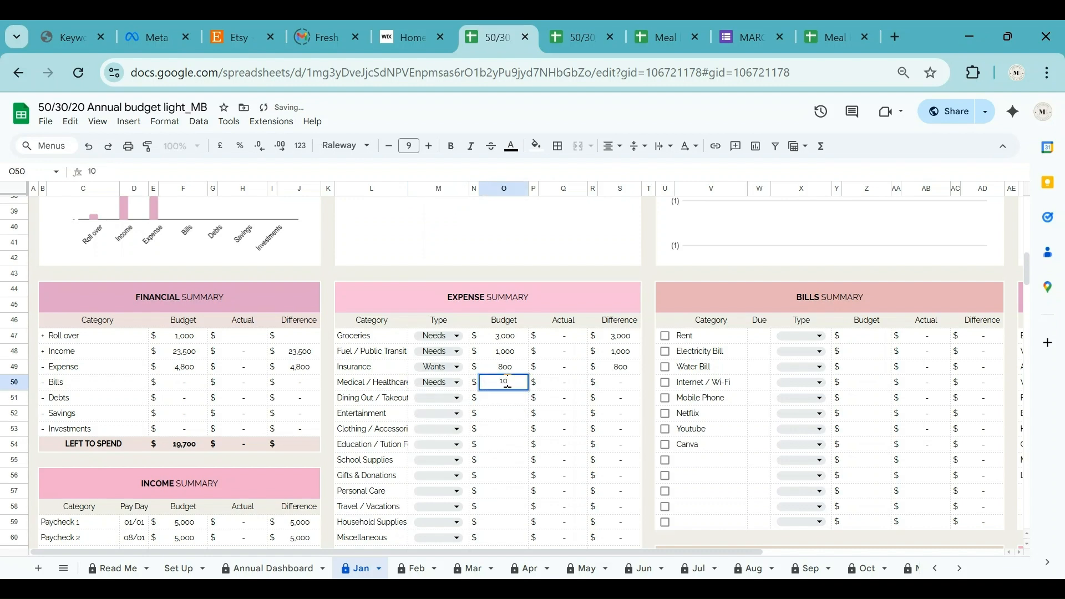
pyautogui.press('BackSpace')
pyautogui.write('200')
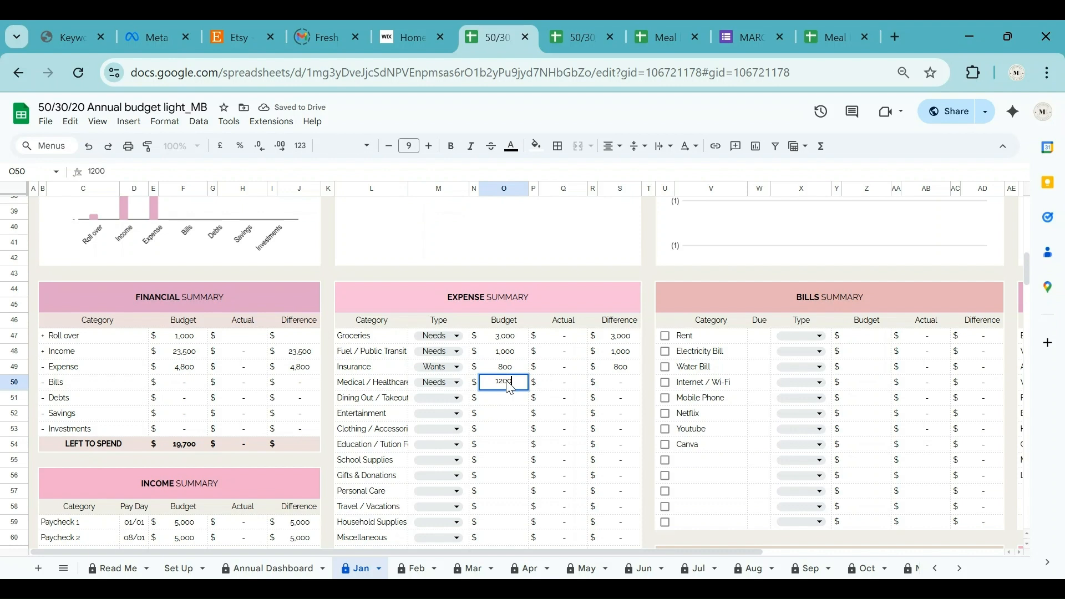
pyautogui.press('Return')
pyautogui.click(443, 398)
pyautogui.click(430, 434)
pyautogui.click(521, 404)
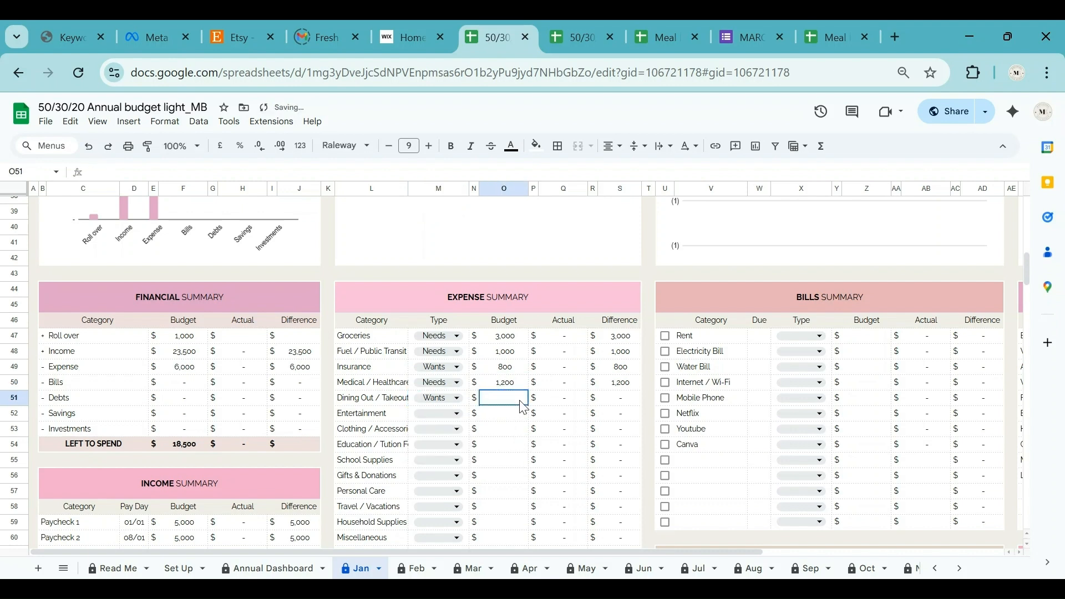
pyautogui.write('75')
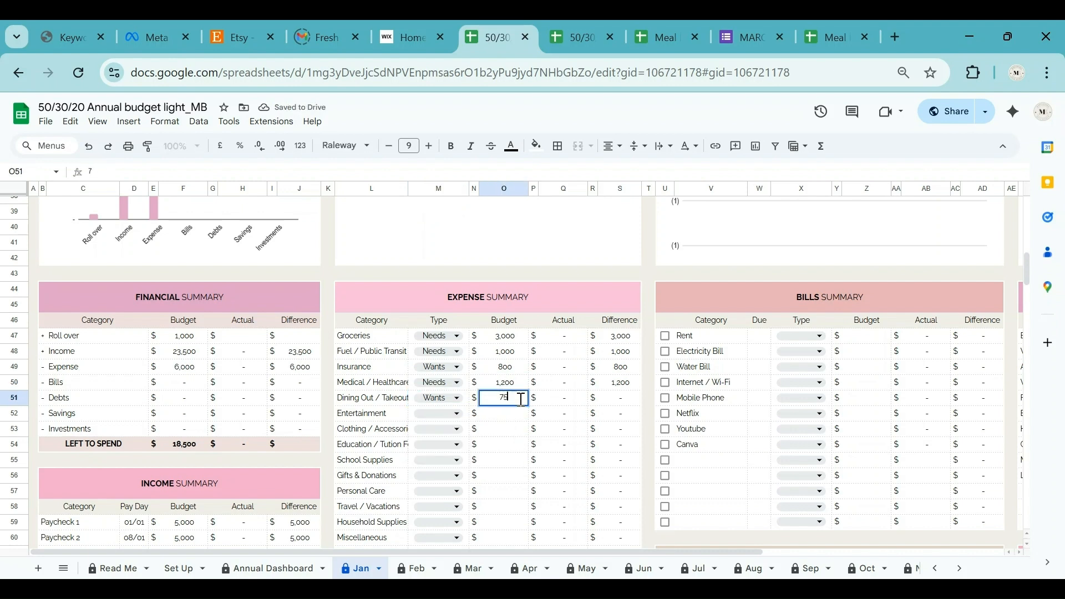
pyautogui.write('0')
pyautogui.press('Return')
# Make Entertainment Wants at 500 and clothing Wants at 600.
pyautogui.click(437, 413)
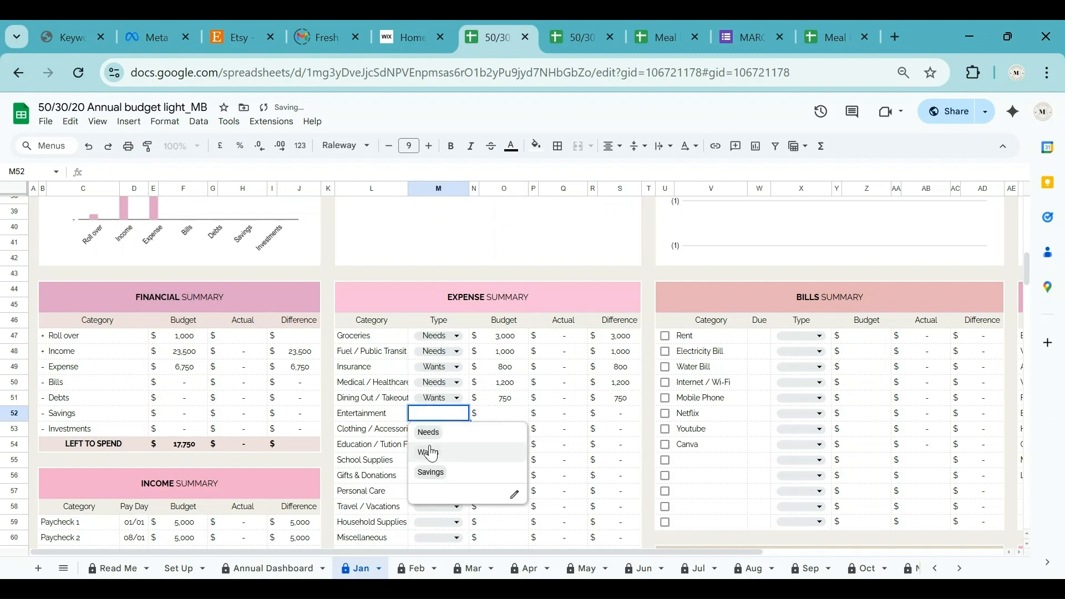
pyautogui.click(432, 453)
pyautogui.click(505, 419)
pyautogui.write('500')
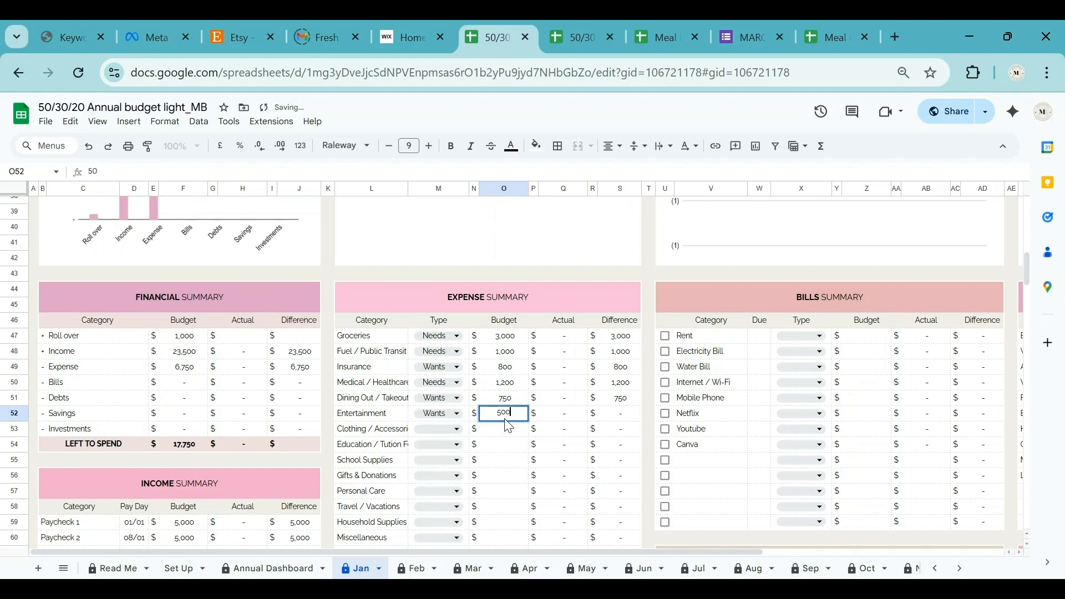
pyautogui.press('Return')
pyautogui.click(442, 430)
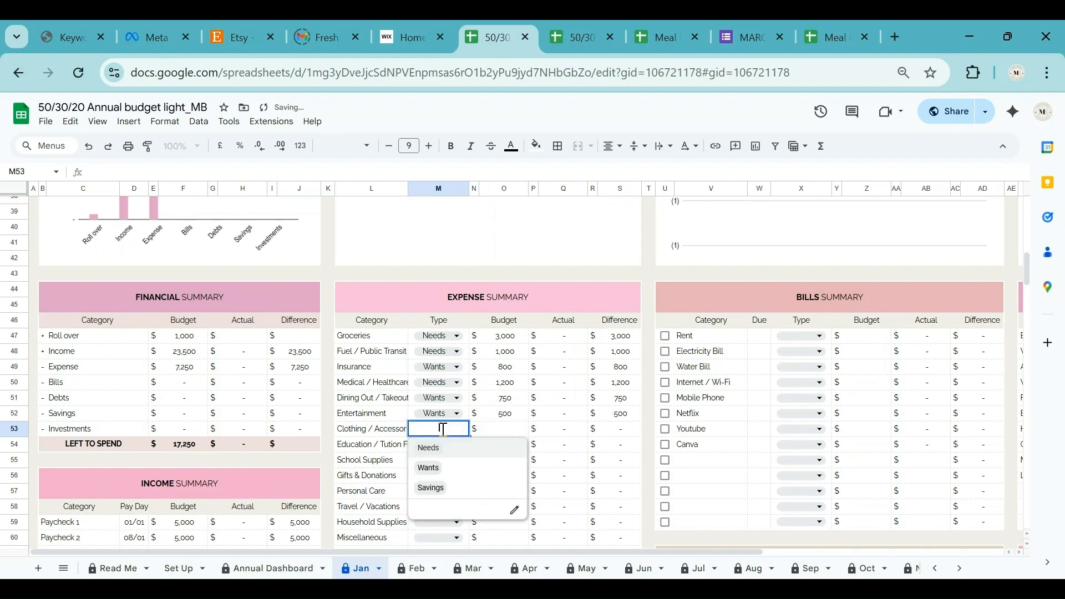
pyautogui.click(431, 478)
pyautogui.click(510, 429)
pyautogui.write('600')
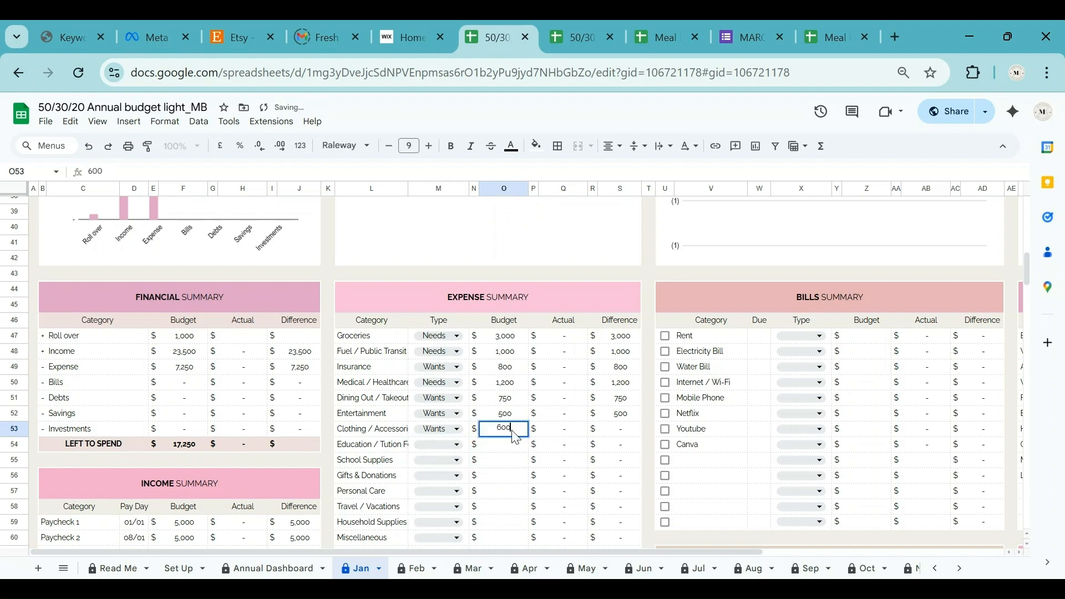
pyautogui.press('Return')
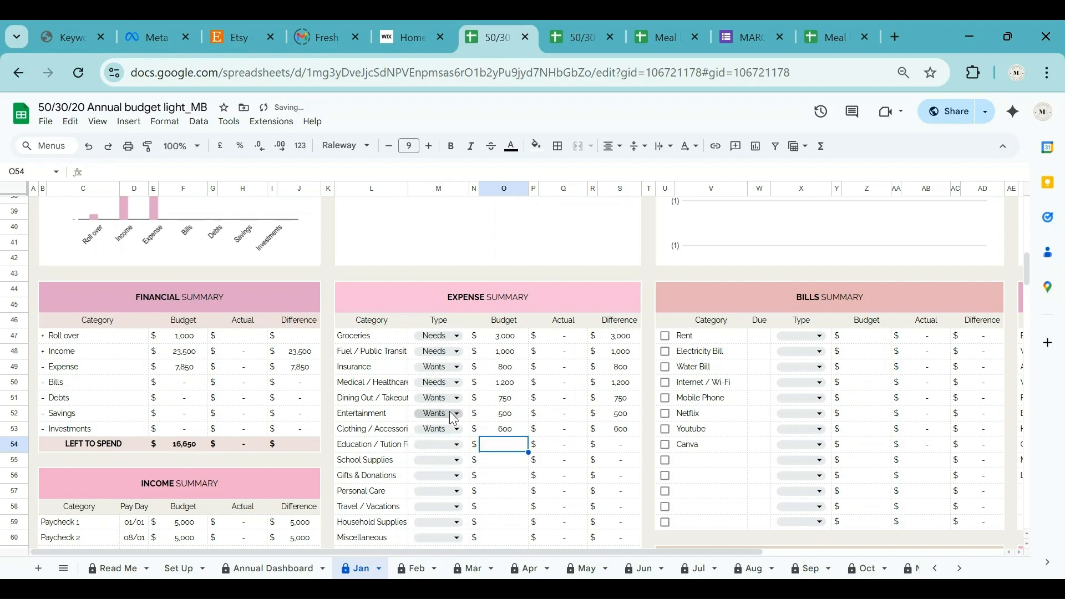
# Make education Needs at 2,500 and School Supplies Wants at 400.
pyautogui.click(438, 444)
pyautogui.click(436, 471)
pyautogui.click(516, 444)
pyautogui.write('2500')
pyautogui.press('Return')
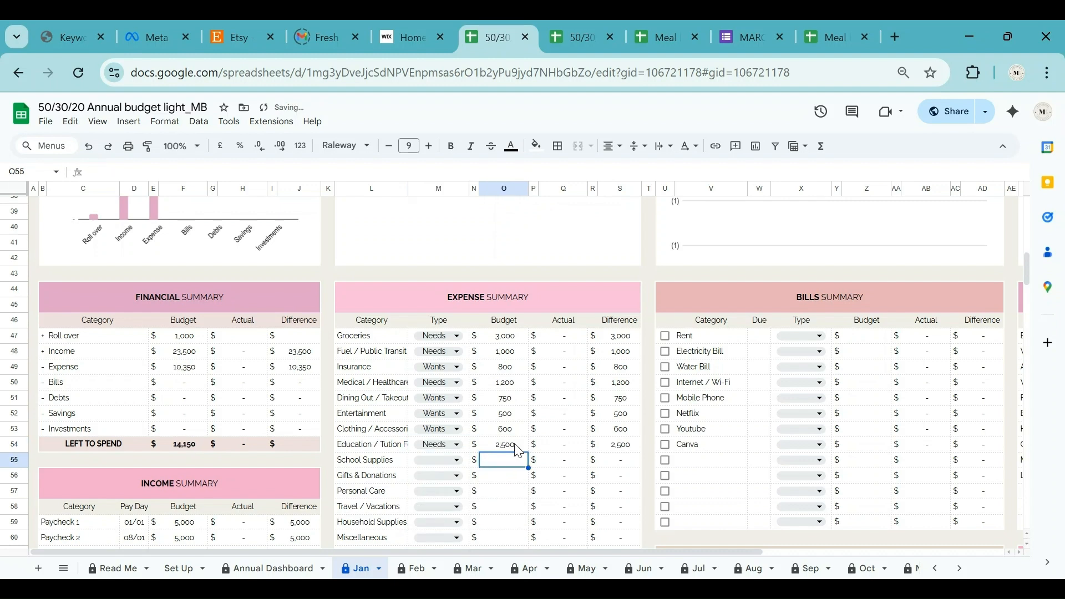
pyautogui.click(442, 459)
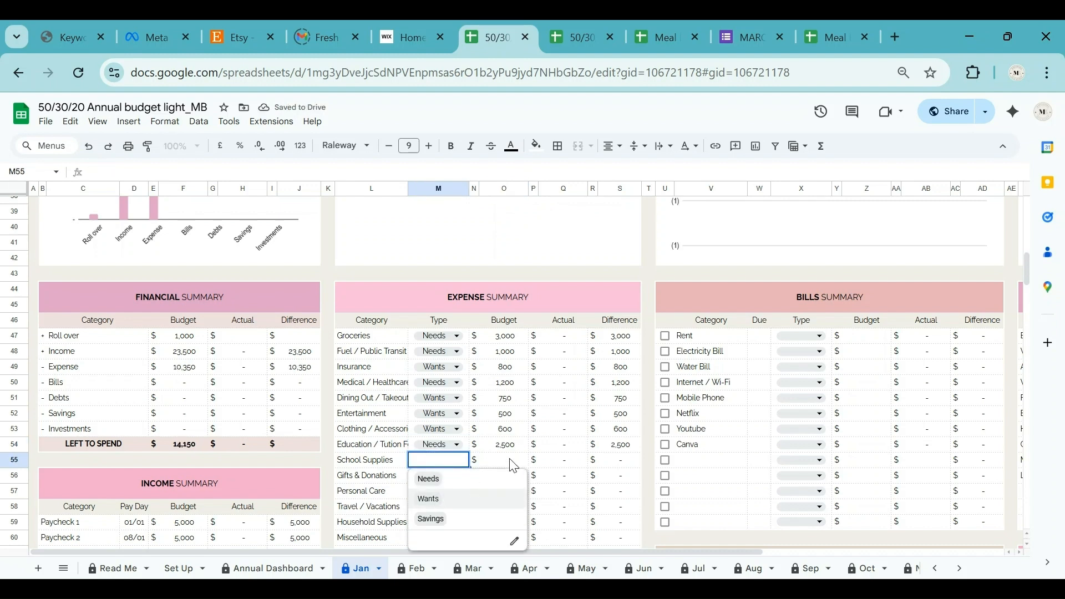
pyautogui.click(438, 502)
pyautogui.write('400')
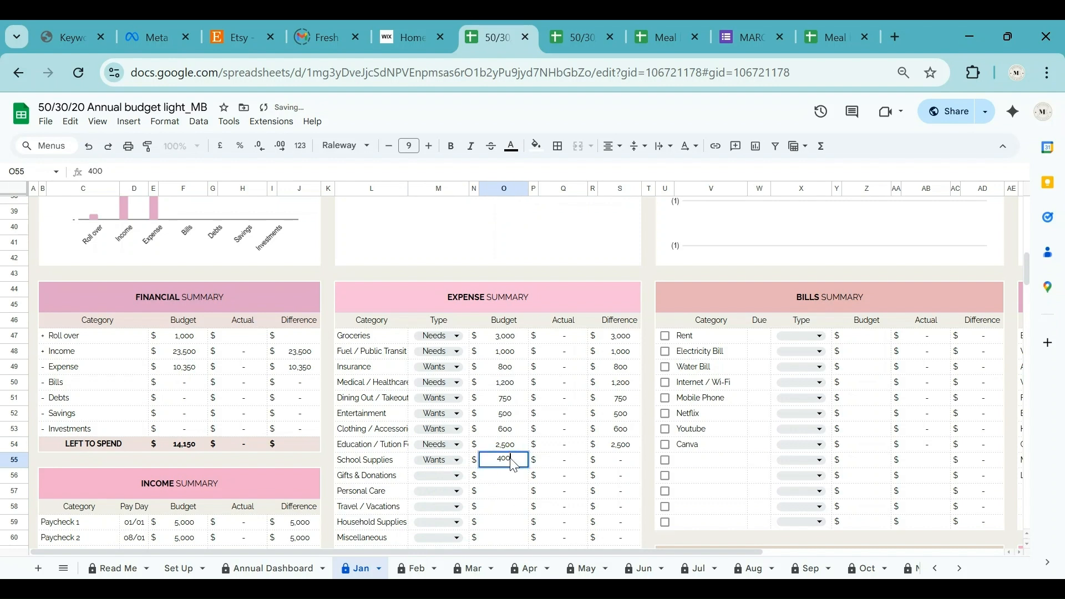
pyautogui.press('Return')
# Make Gifts & Donations Wants at 350 and Personal Care Wants at 500.
pyautogui.scroll(-2, 513, 464)
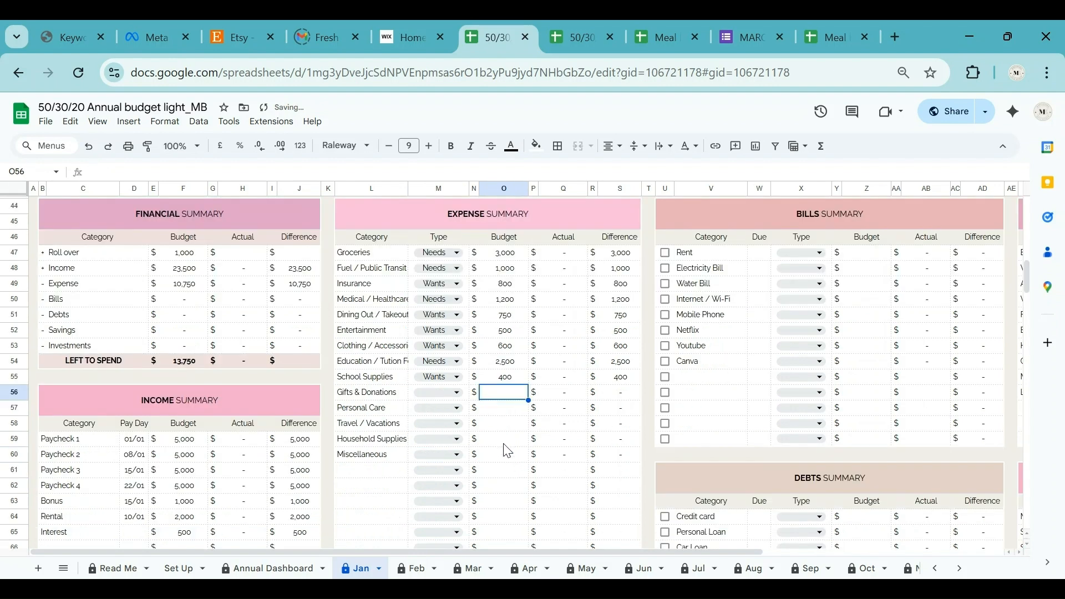
pyautogui.click(438, 391)
pyautogui.click(461, 432)
pyautogui.write('350')
pyautogui.press('Return')
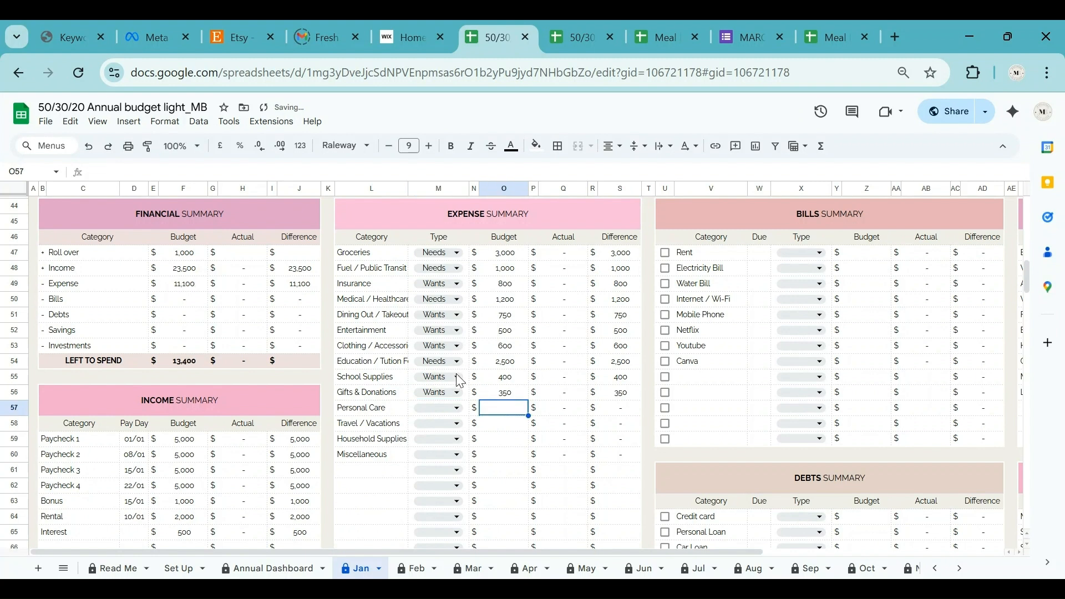
pyautogui.click(438, 408)
pyautogui.click(443, 446)
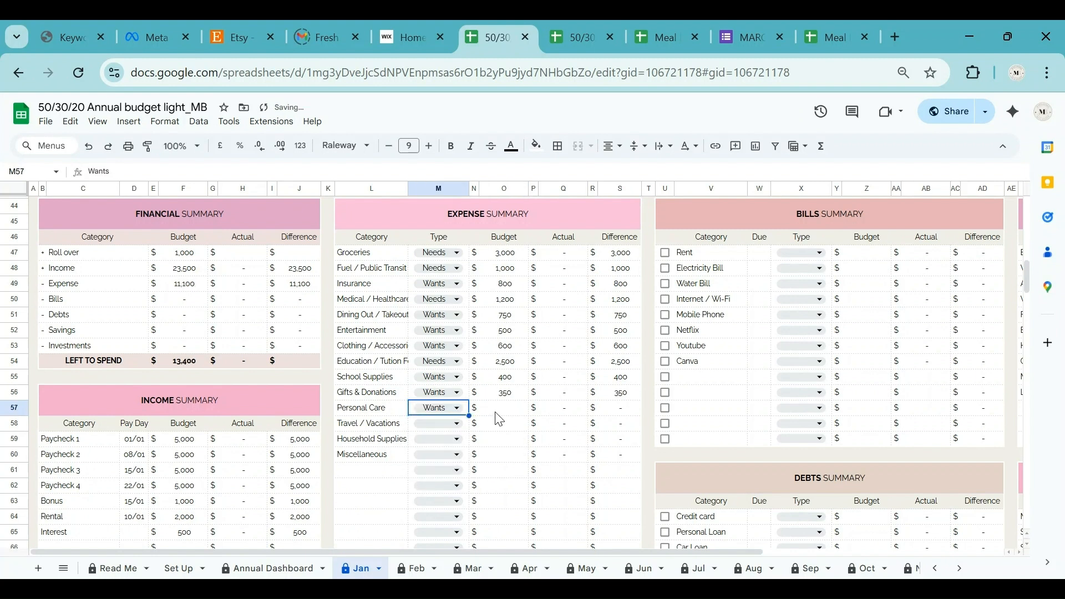
pyautogui.click(502, 413)
pyautogui.write('500')
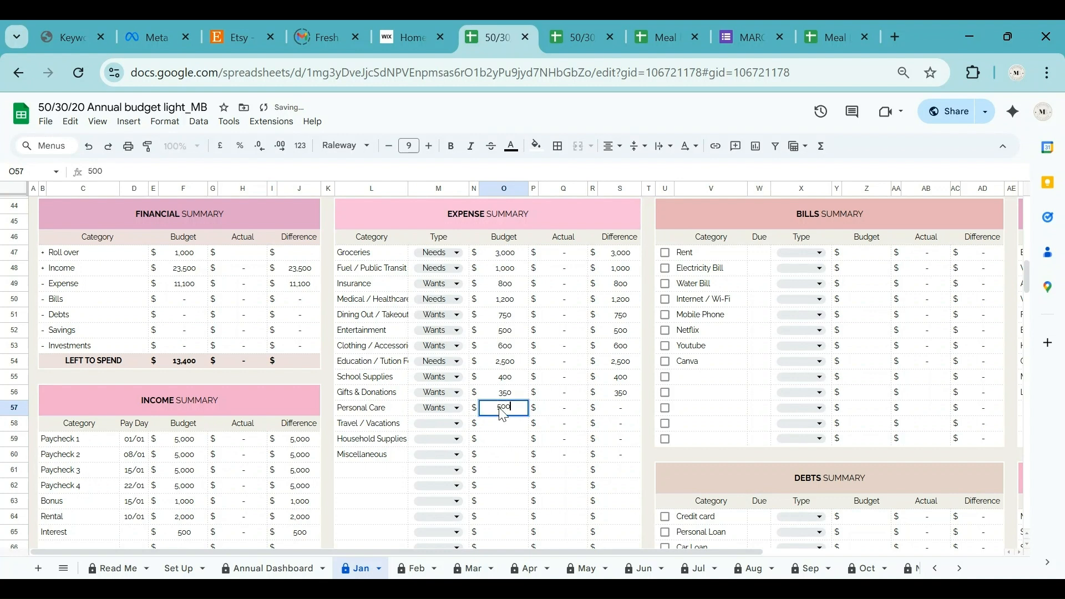
pyautogui.press('Return')
# Make Travel / Vacations Wants at 1,500 and Household Supplies Needs at 700.
pyautogui.click(438, 423)
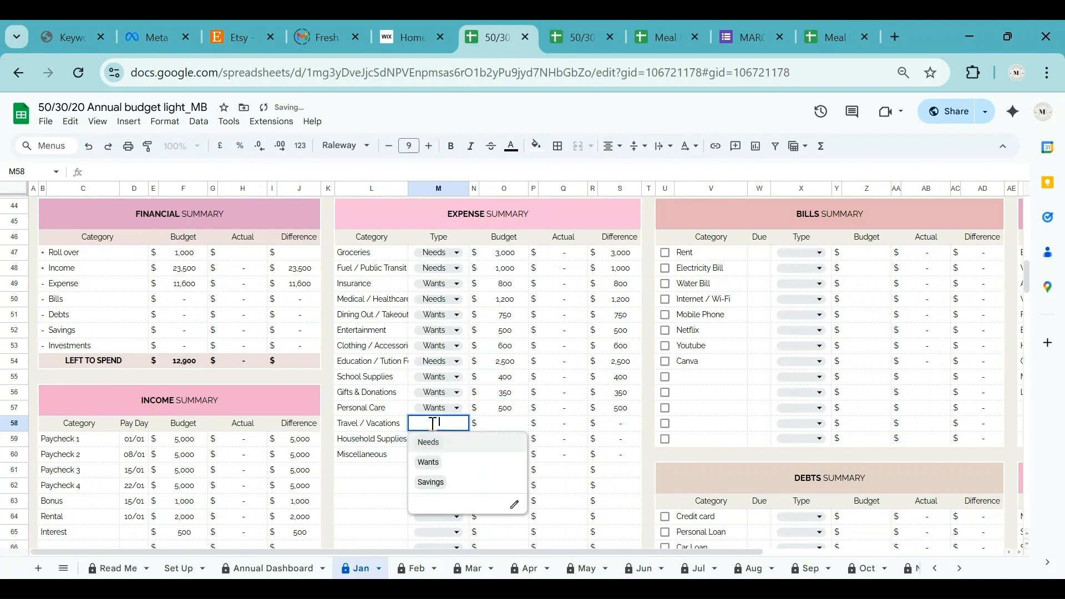
pyautogui.click(436, 469)
pyautogui.click(516, 426)
pyautogui.write('1')
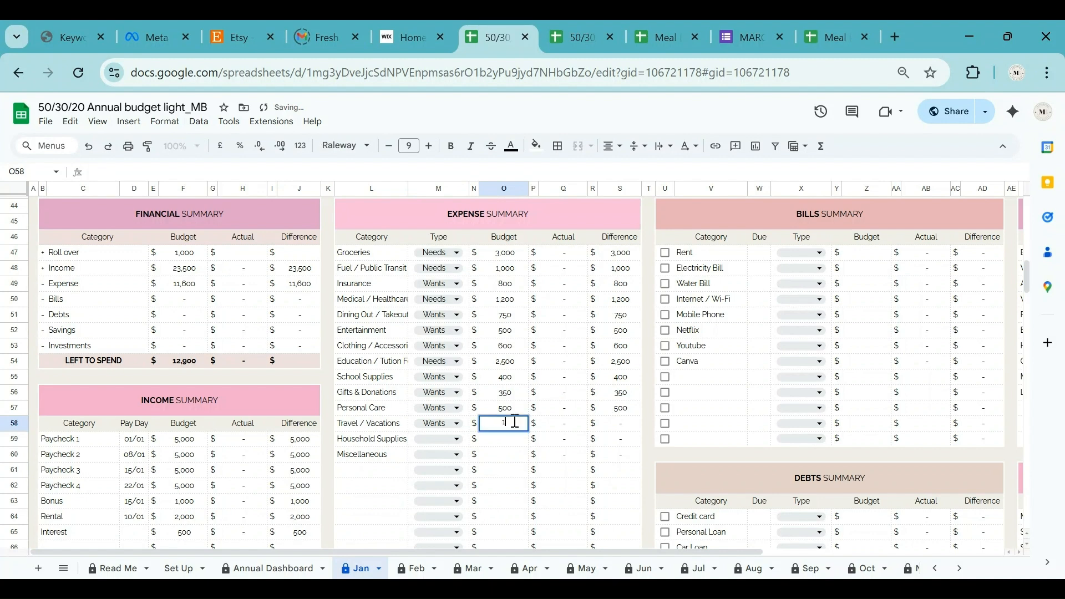
pyautogui.write(',500')
pyautogui.press('Return')
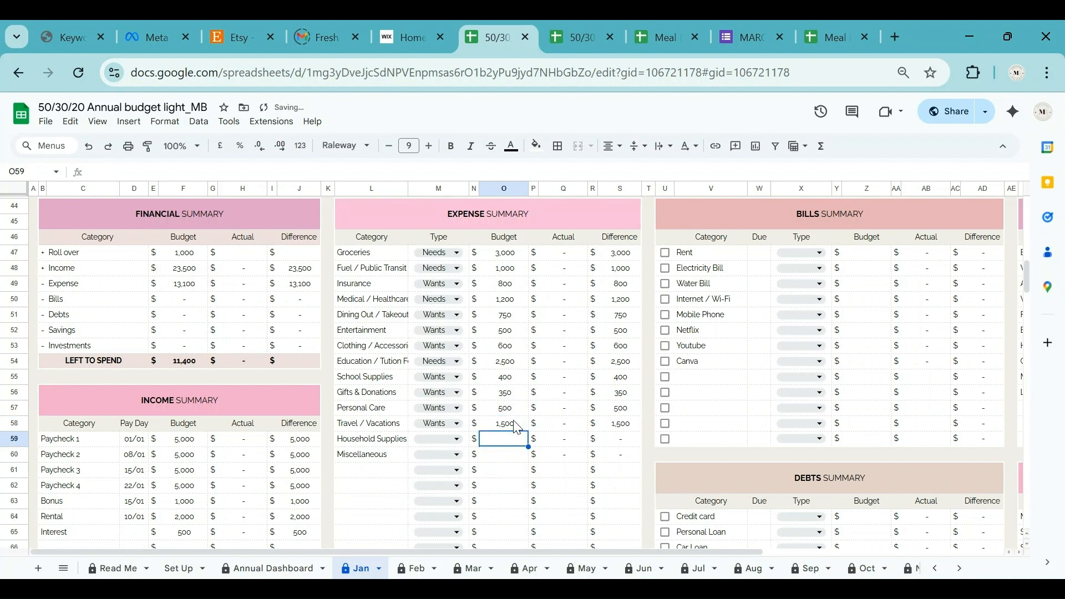
pyautogui.click(438, 438)
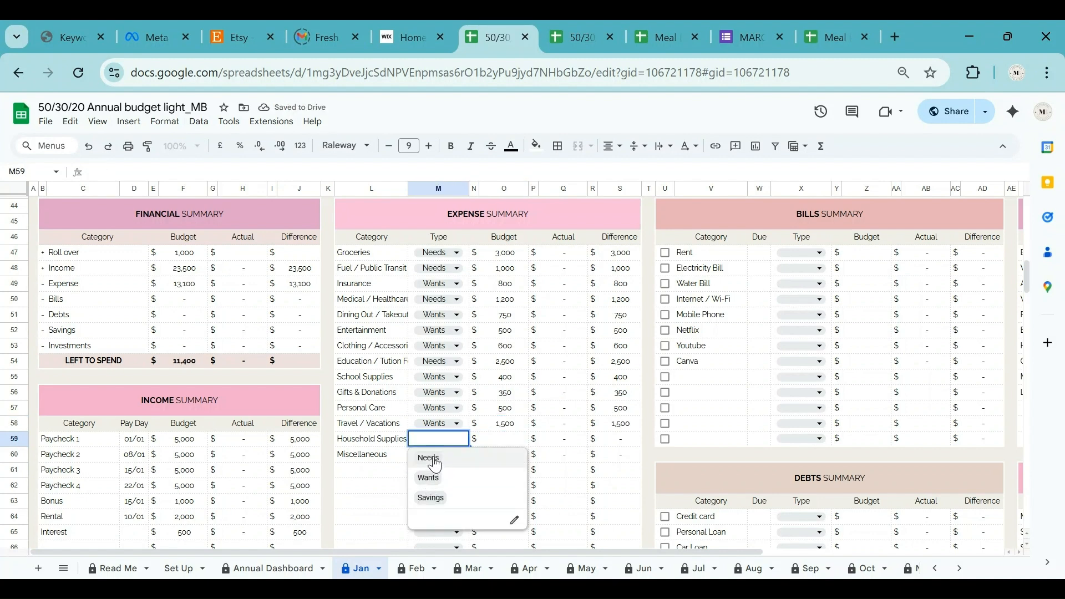
pyautogui.click(502, 444)
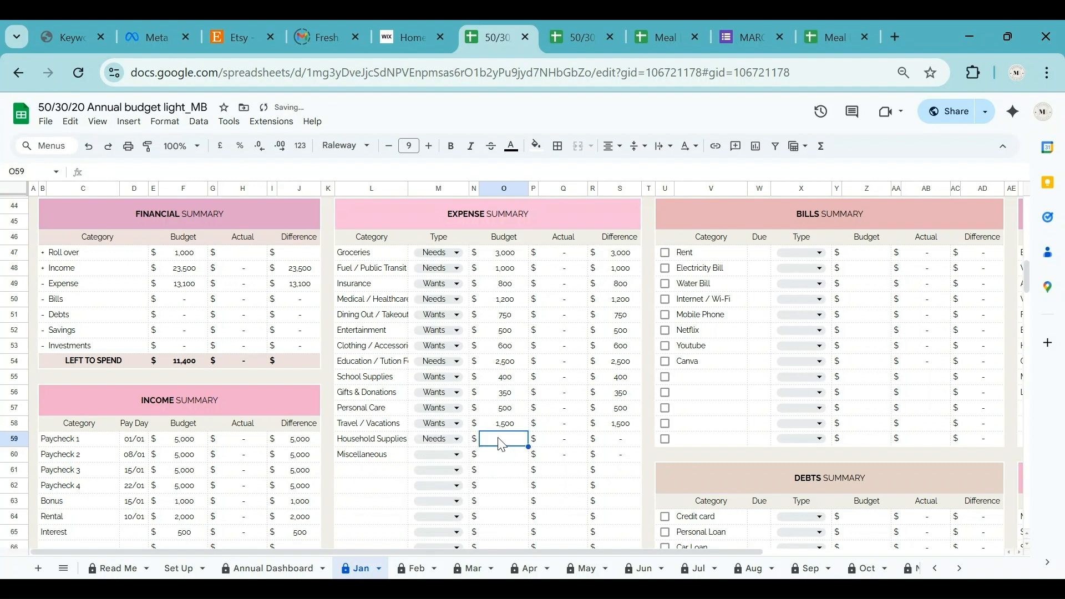
pyautogui.write('700')
pyautogui.press('Return')
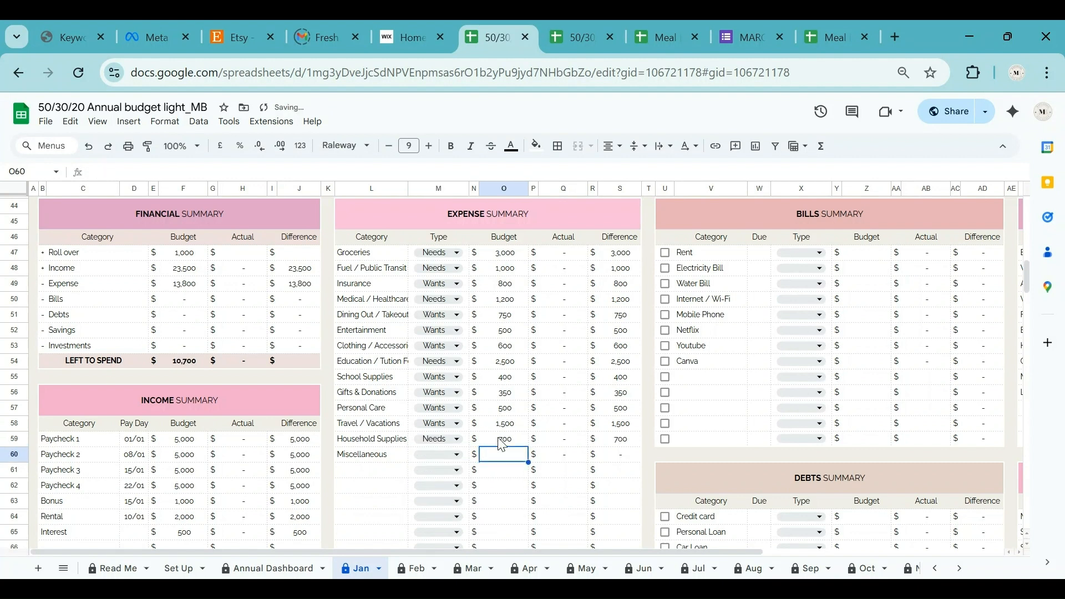
# Mark Miscellaneous as a Wants expense budgeted at 300.
pyautogui.click(450, 459)
pyautogui.click(435, 496)
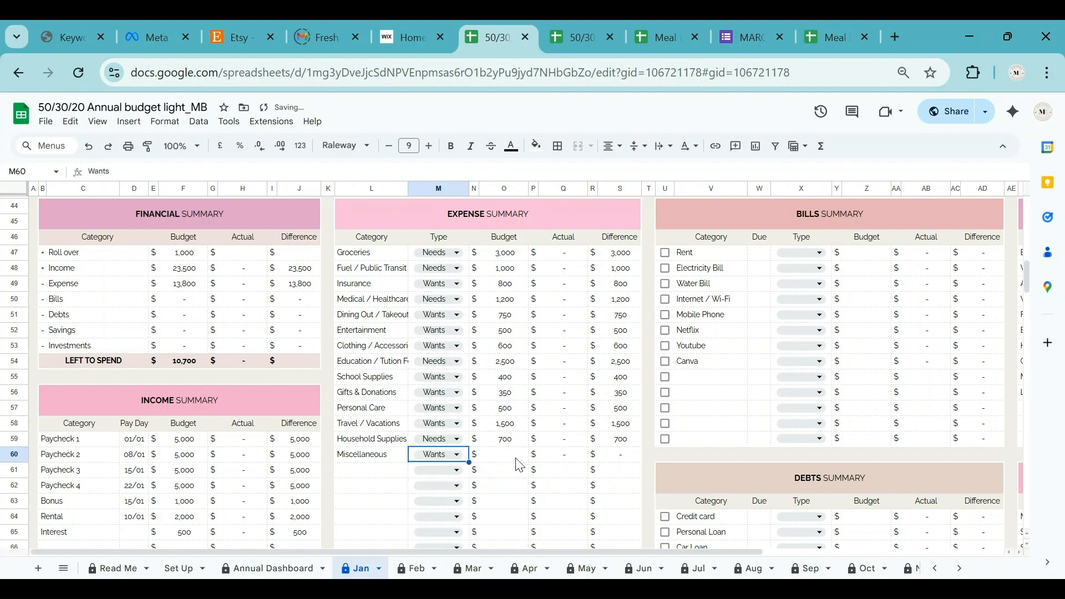
pyautogui.click(524, 461)
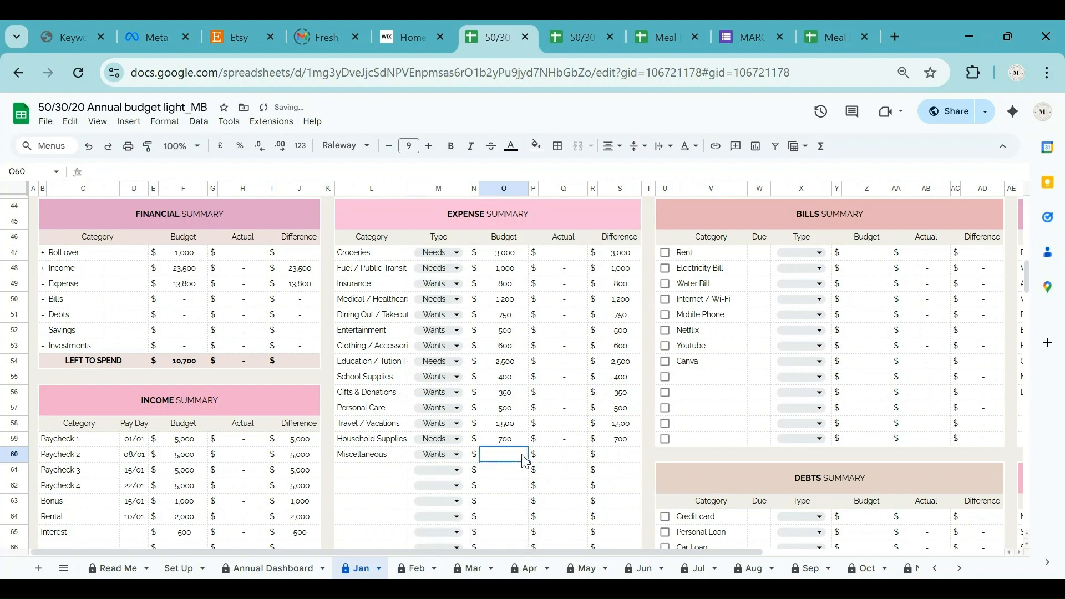
pyautogui.write('300')
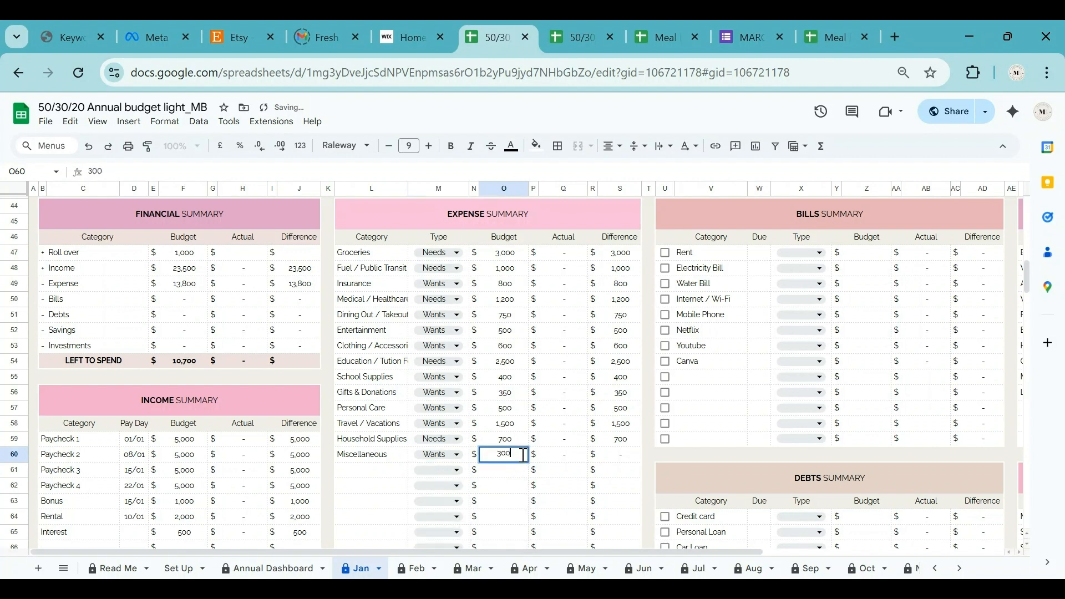
pyautogui.press('Return')
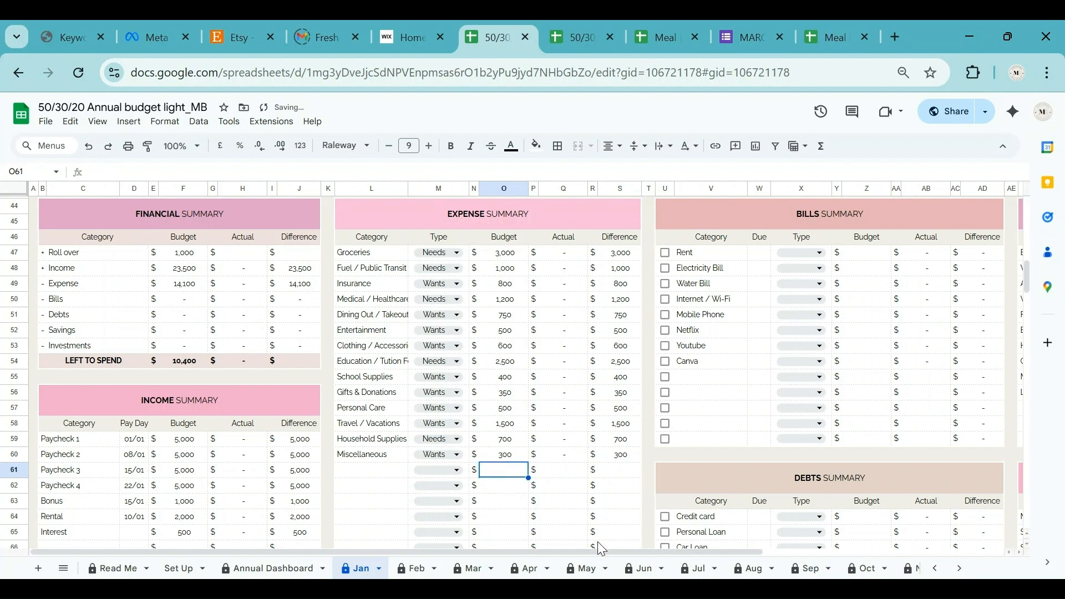
# Scroll right to the Bills and Savings summaries and select the Rent due-date cell W47.
pyautogui.moveTo(624, 551); pyautogui.dragTo(798, 549)
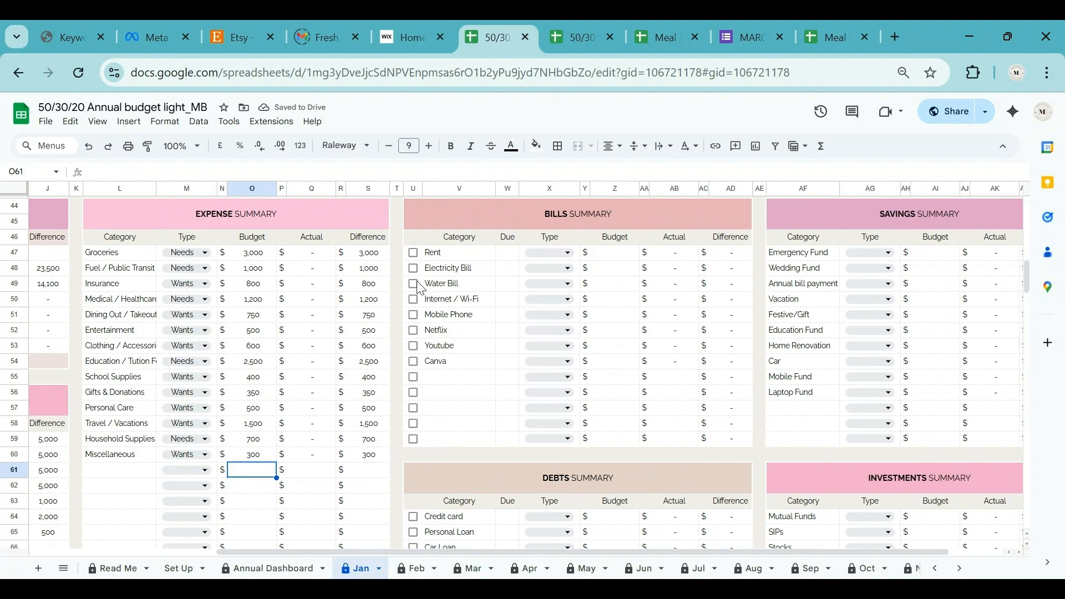
pyautogui.click(504, 250)
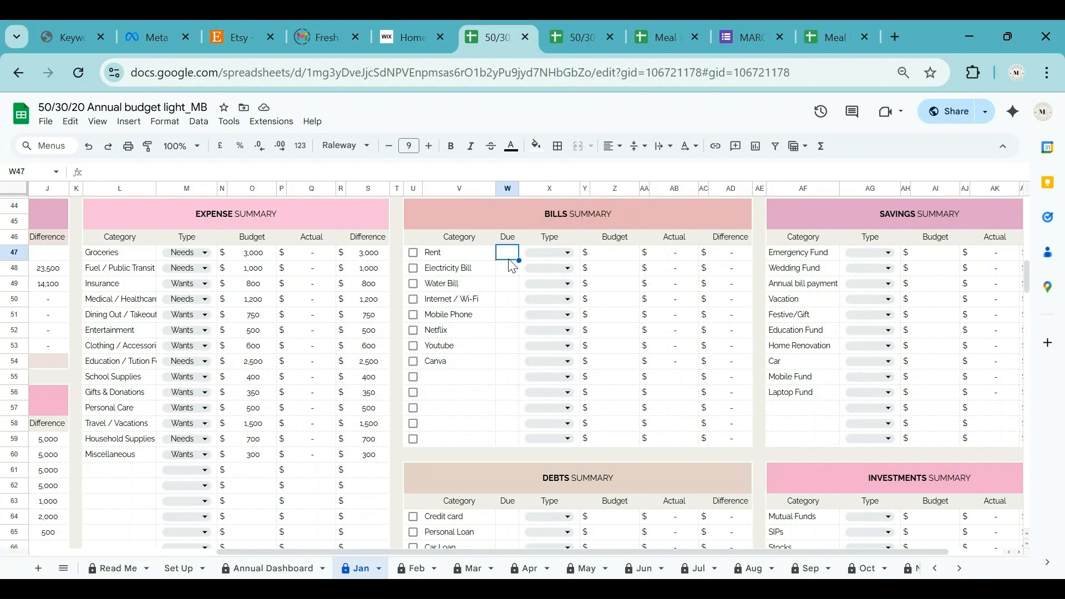
pyautogui.moveTo(551, 553); pyautogui.dragTo(640, 557)
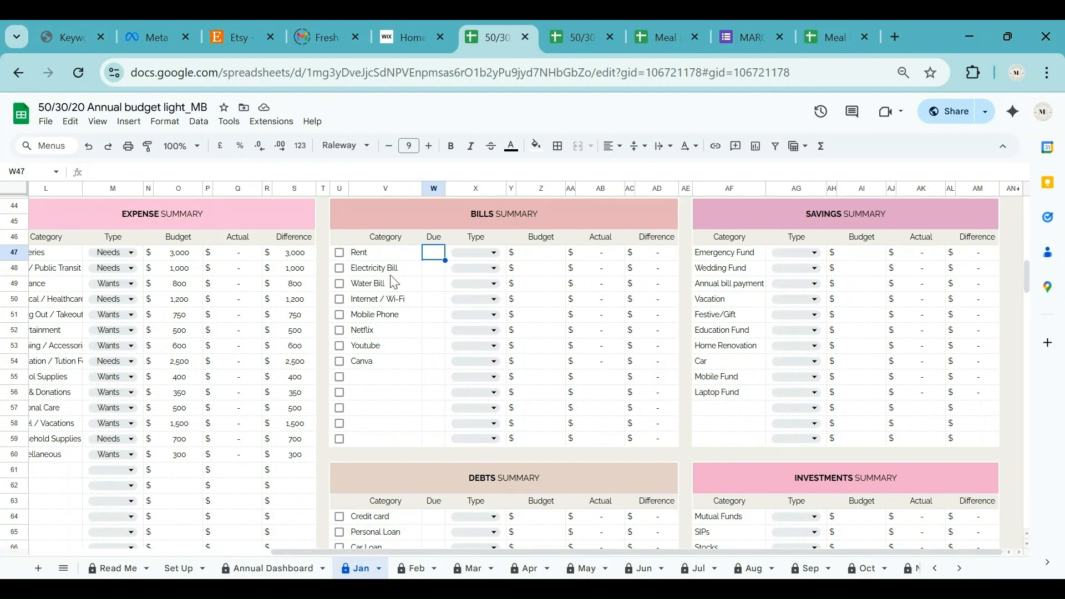
# Give Rent a 1 January due date, Needs type and a 1,000 budget.
pyautogui.doubleClick(432, 252)
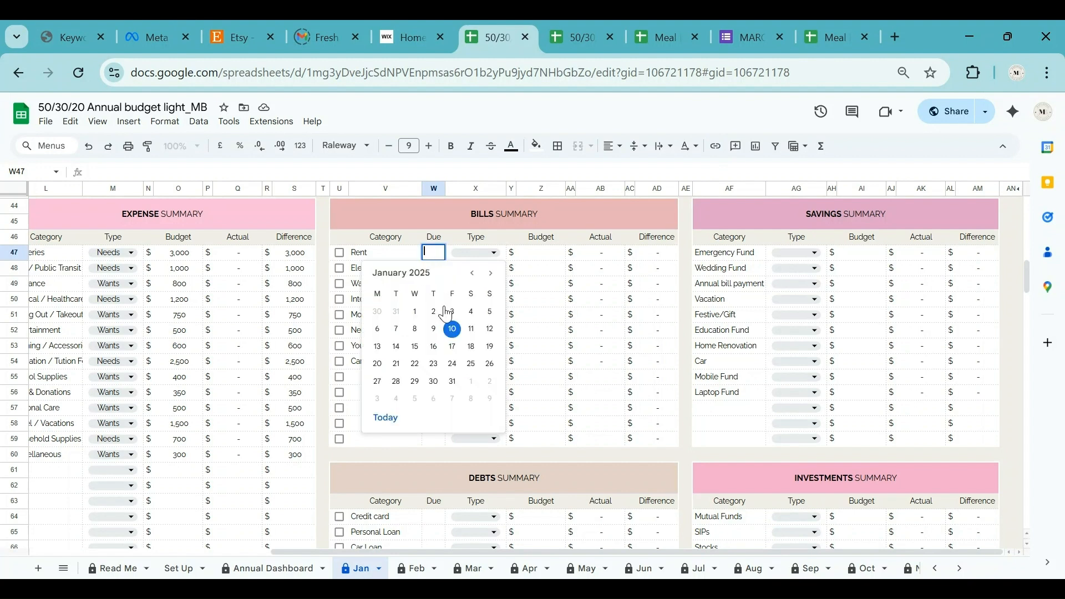
pyautogui.click(415, 313)
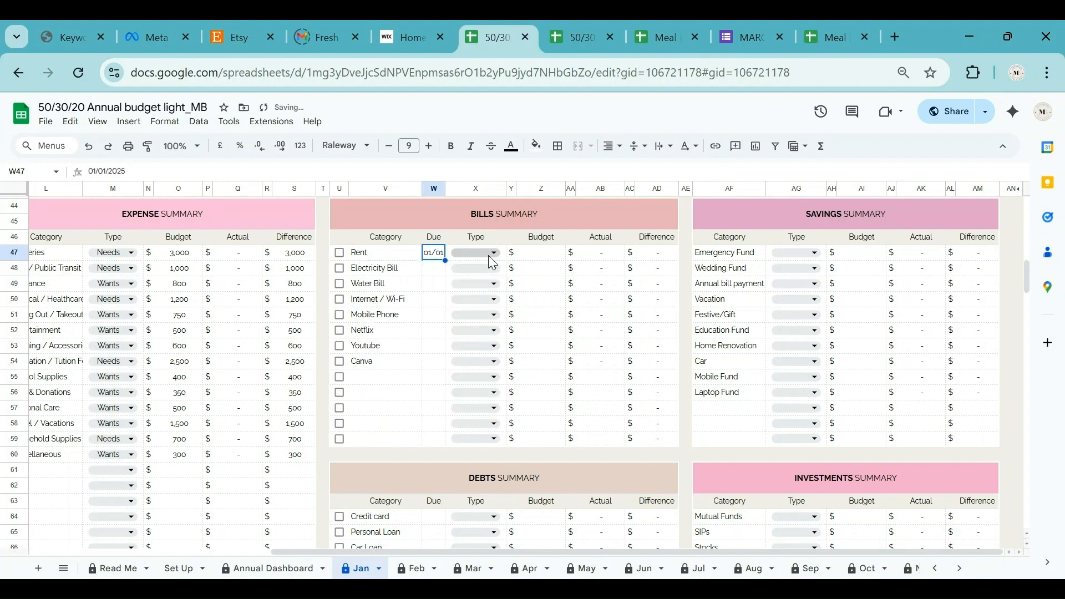
pyautogui.click(488, 256)
pyautogui.click(474, 274)
pyautogui.click(542, 254)
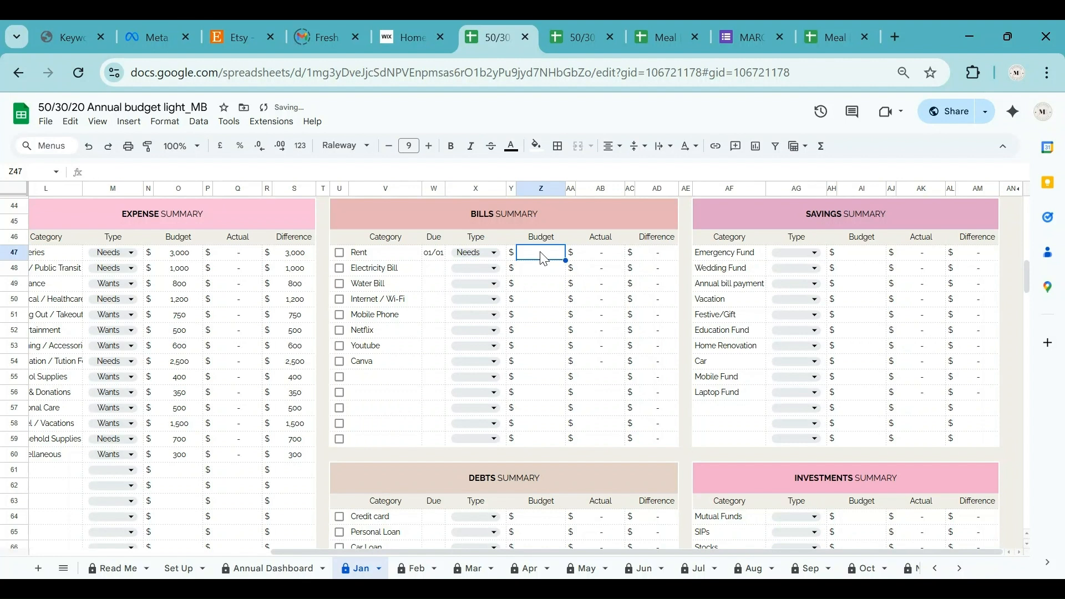
pyautogui.write('1,000')
pyautogui.press('Return')
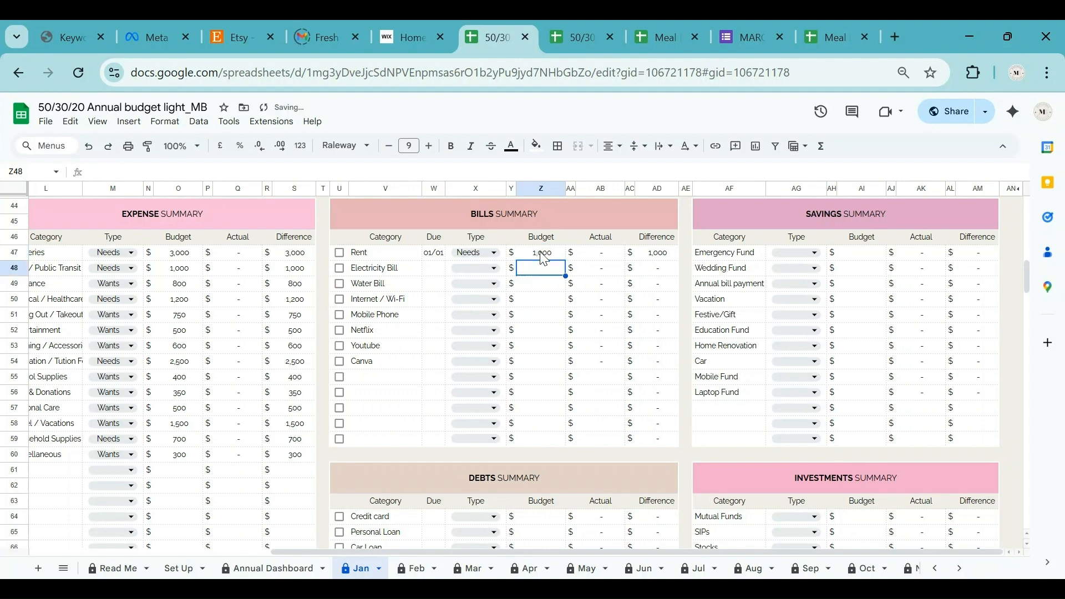
# Give Electricity Bill a 10 January due date, Needs type and a 500 budget.
pyautogui.doubleClick(433, 269)
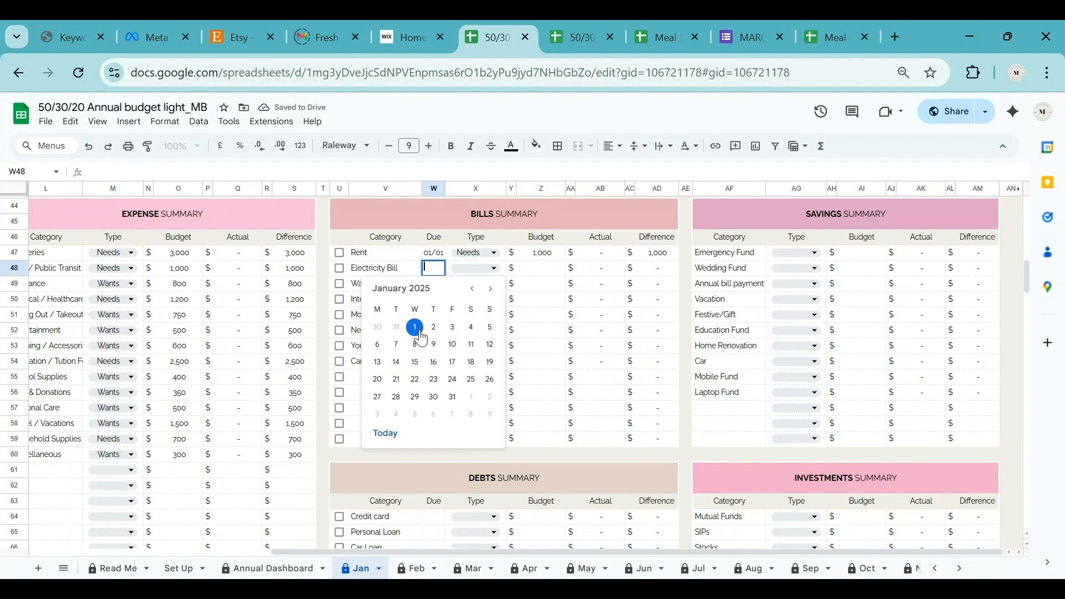
pyautogui.click(454, 344)
pyautogui.click(490, 269)
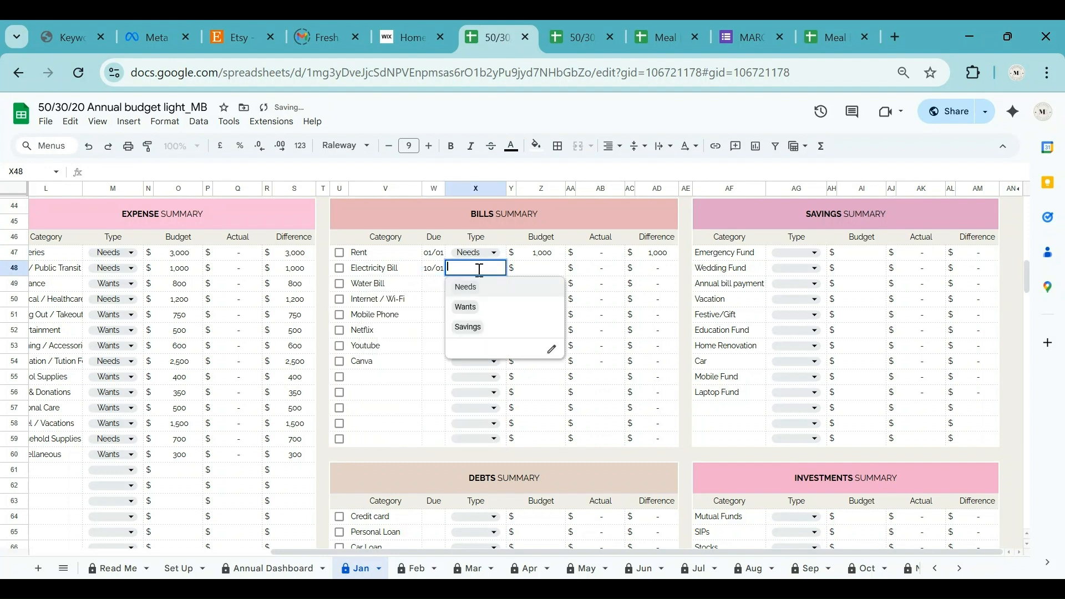
pyautogui.click(466, 304)
pyautogui.click(549, 272)
pyautogui.write('500')
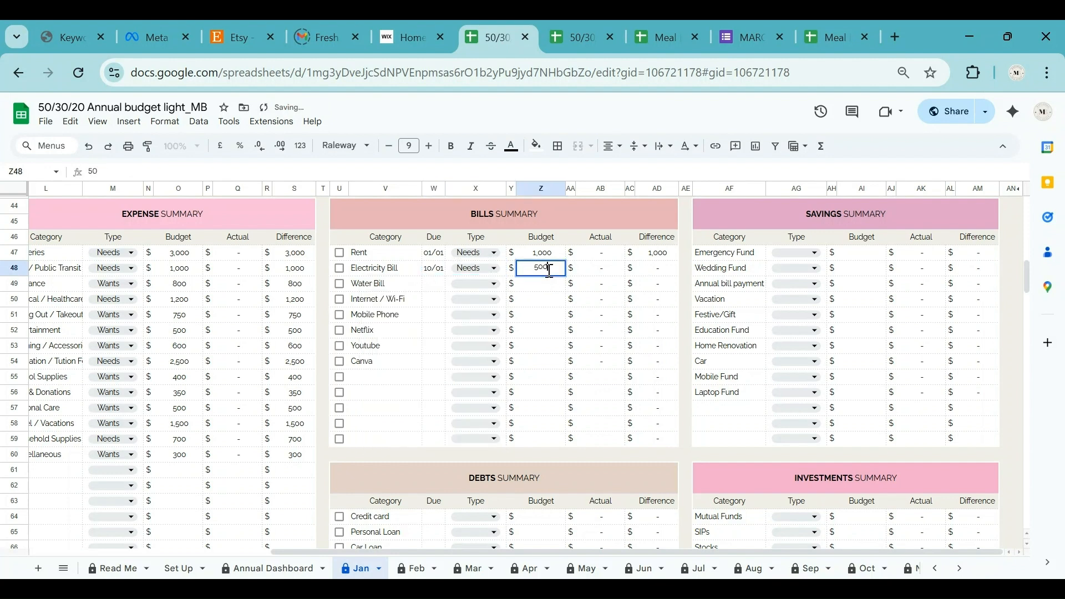
pyautogui.press('Return')
# Give Water Bill a 10/01 due date, Needs type and a 300 budget.
pyautogui.click(434, 285)
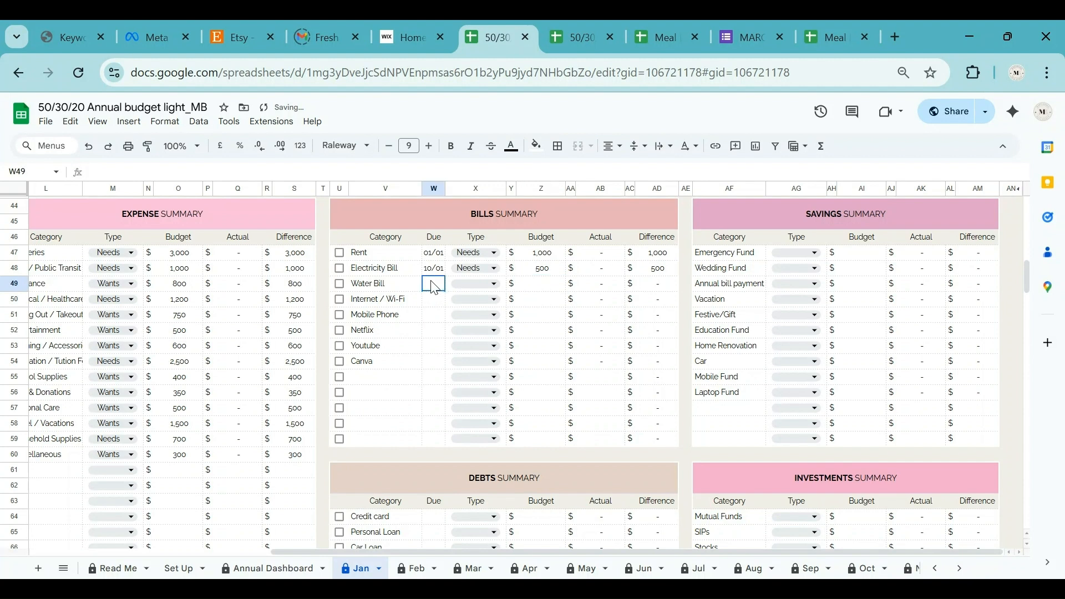
pyautogui.hotkey('ctrl', 'd')
pyautogui.click(486, 286)
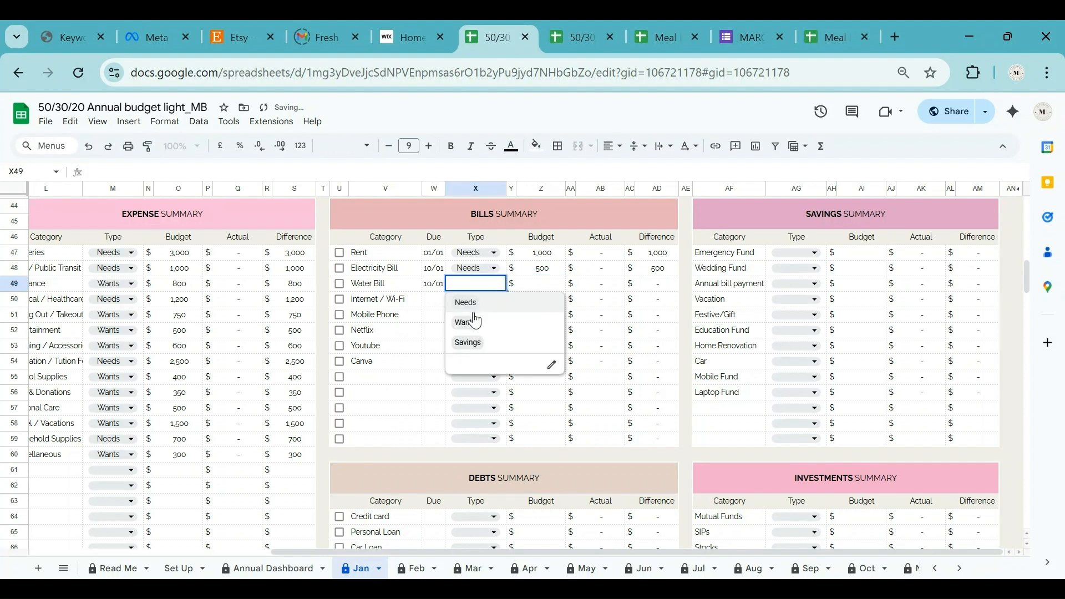
pyautogui.click(464, 302)
pyautogui.click(540, 284)
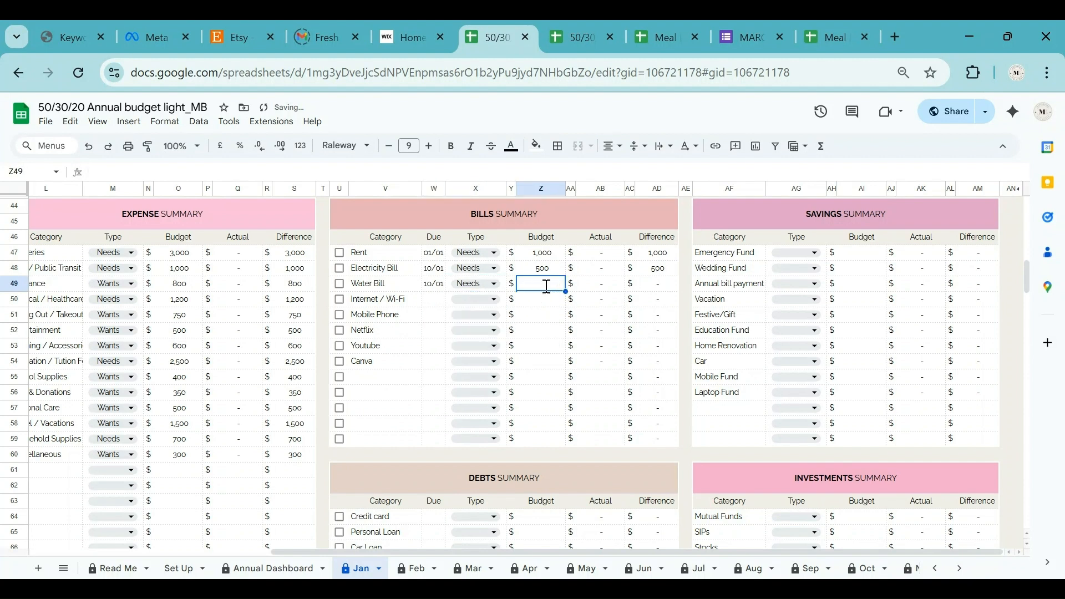
pyautogui.write('300')
pyautogui.press('Return')
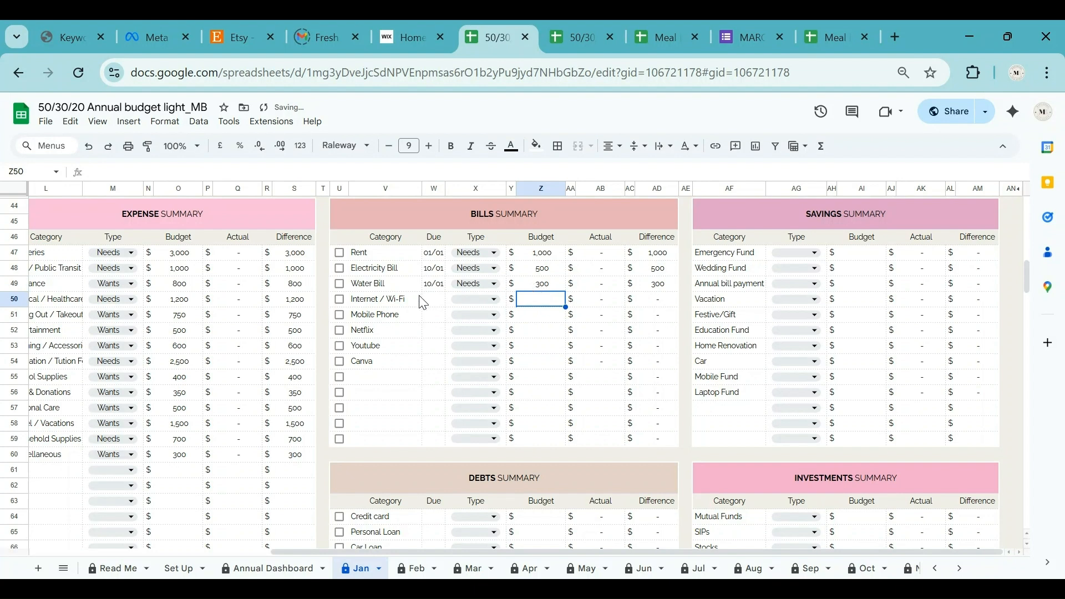
# Give Internet / Wi-Fi a 9 January due date, Wants type and a 200 budget.
pyautogui.doubleClick(441, 302)
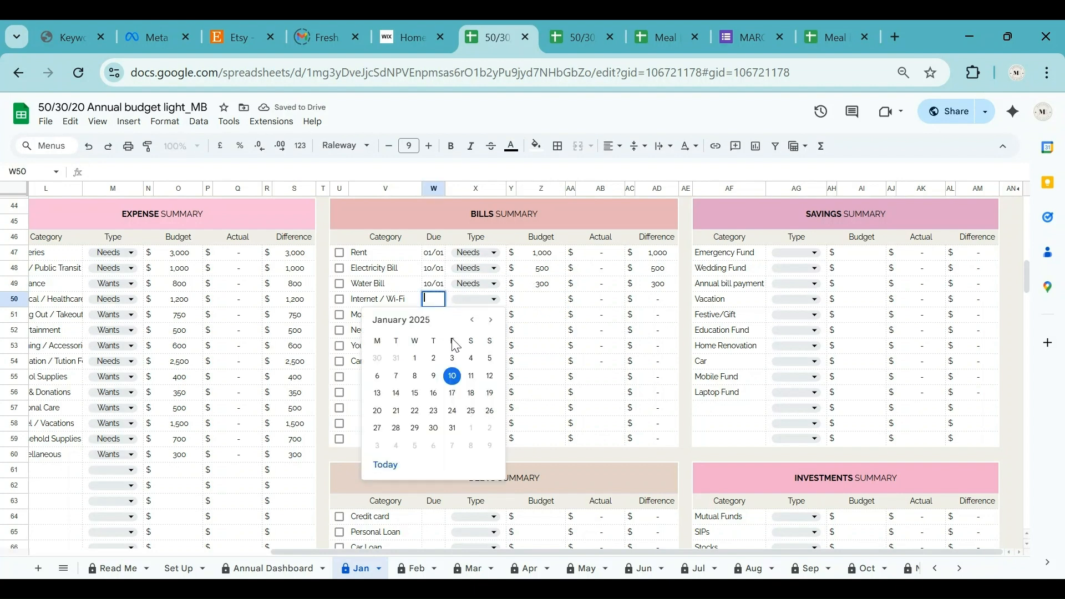
pyautogui.click(491, 300)
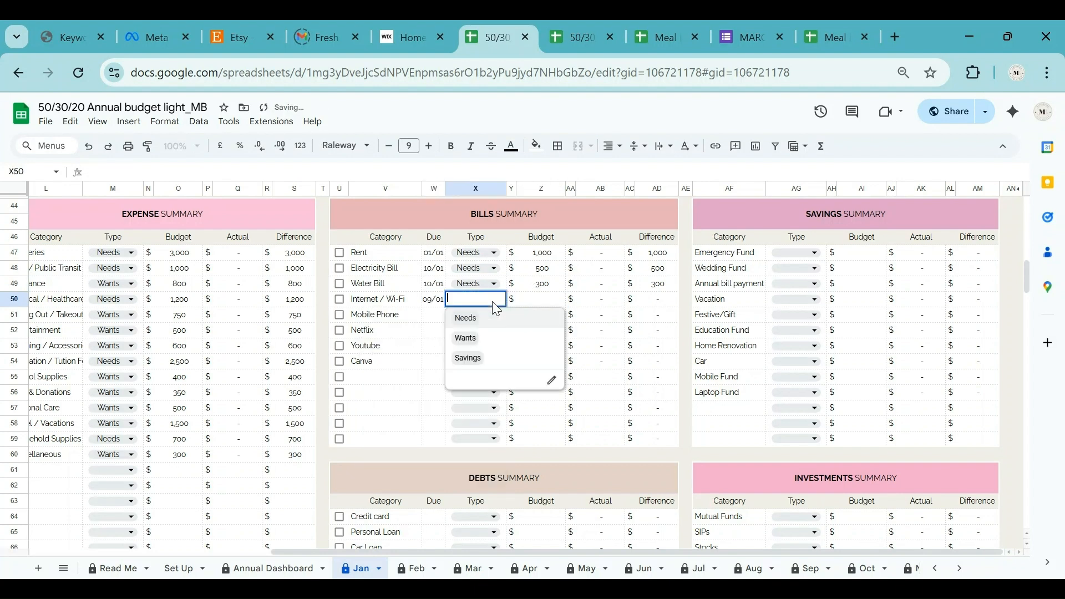
pyautogui.click(472, 339)
pyautogui.click(544, 300)
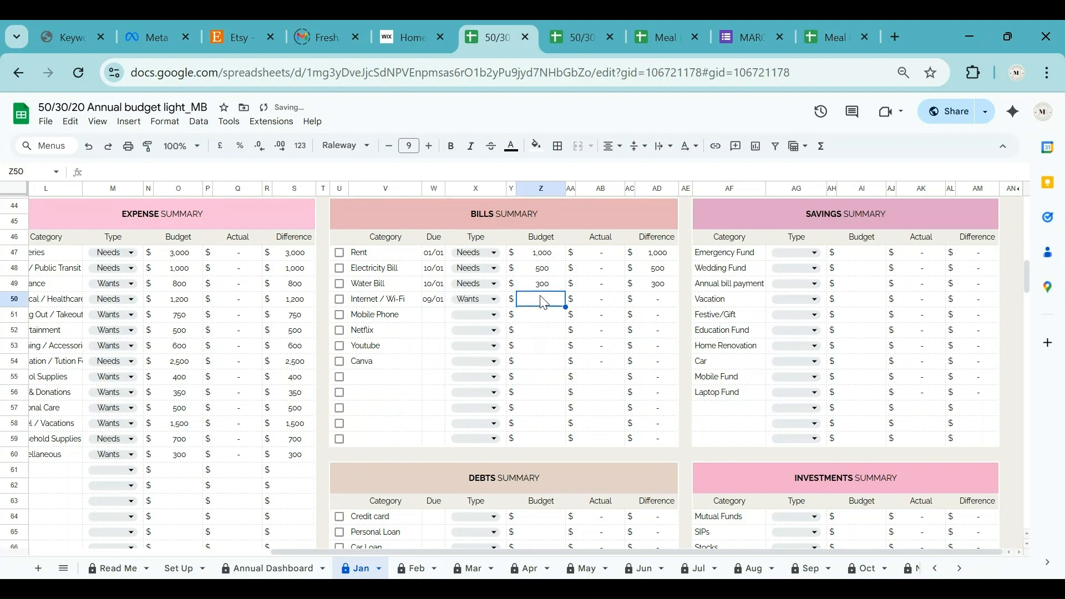
pyautogui.write('200')
pyautogui.press('Return')
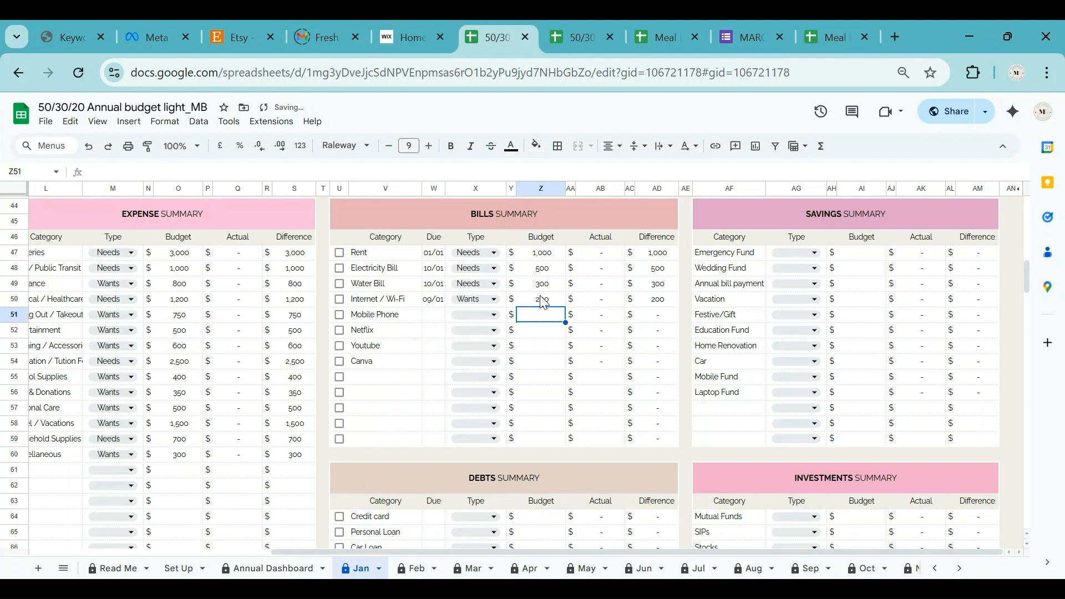
# Give Mobile Phone a 16 January due date, Wants type and a 200 budget.
pyautogui.doubleClick(425, 314)
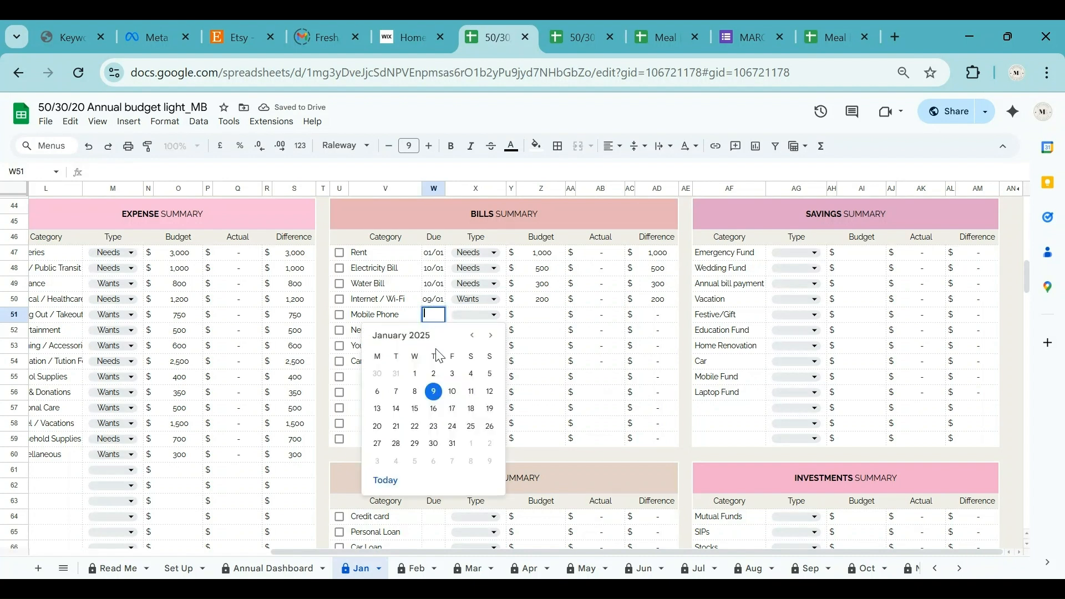
pyautogui.click(437, 413)
pyautogui.click(485, 317)
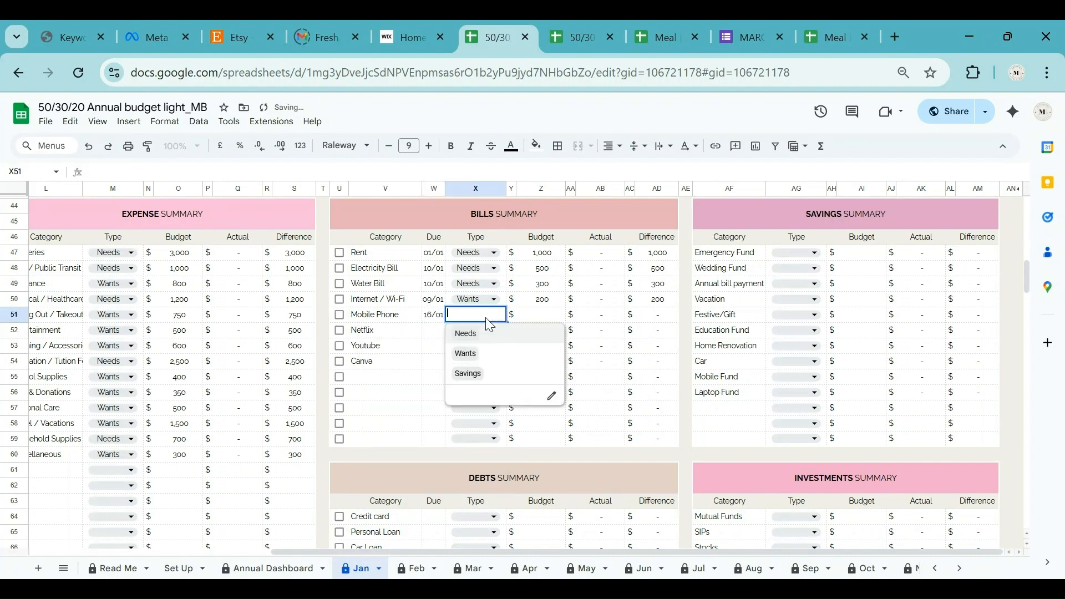
pyautogui.press('Return')
pyautogui.click(542, 314)
pyautogui.write('2')
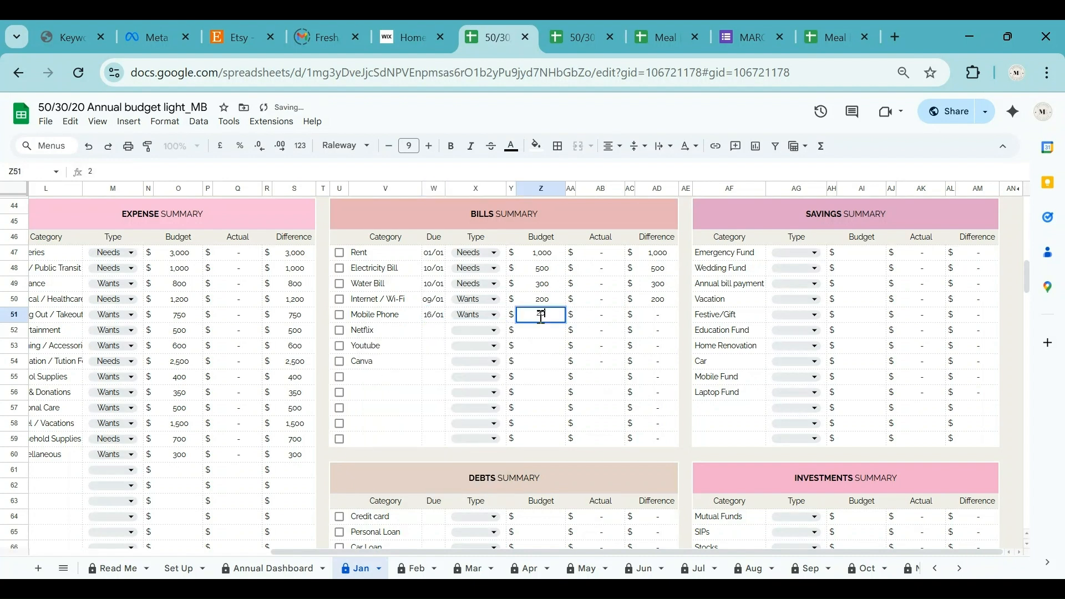
pyautogui.write('00')
# Give Netflix a 24 January due date, Wants type and a 100 budget.
pyautogui.doubleClick(434, 330)
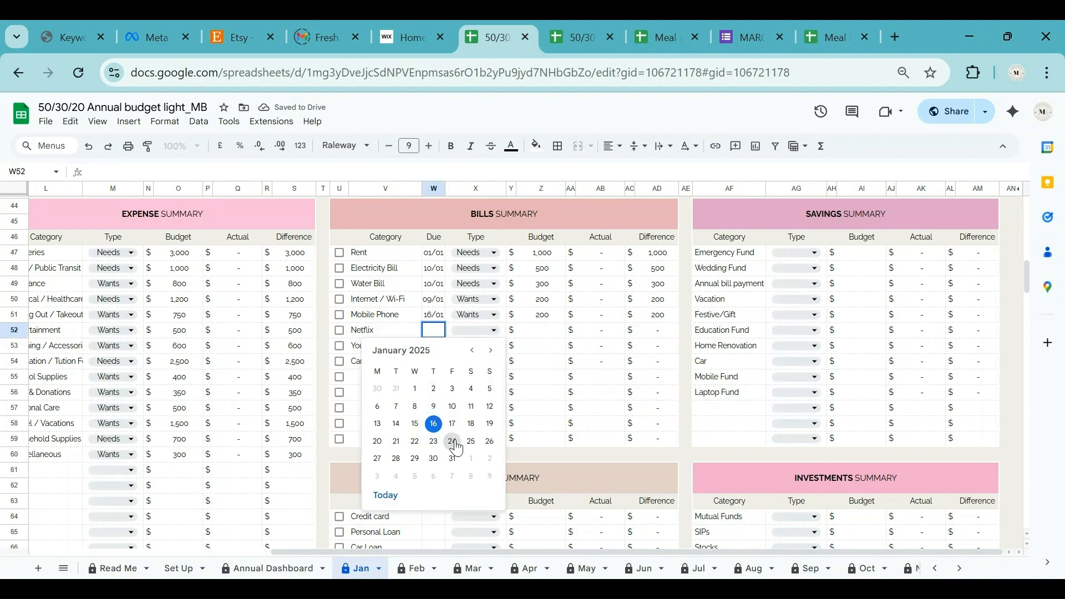
pyautogui.click(452, 441)
pyautogui.click(481, 331)
pyautogui.click(468, 369)
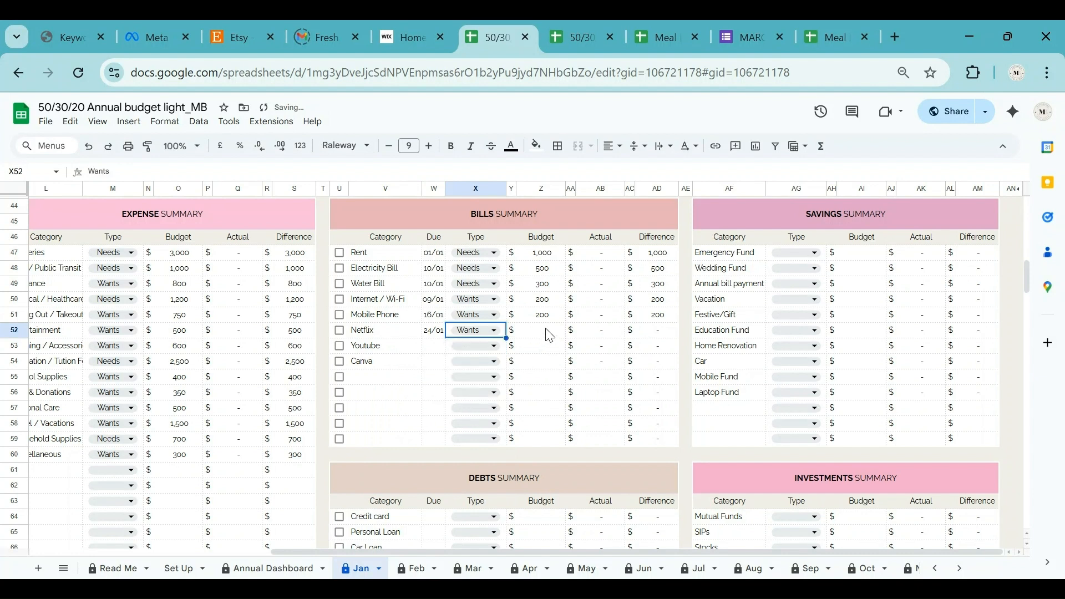
pyautogui.click(557, 332)
pyautogui.write('100')
pyautogui.press('Return')
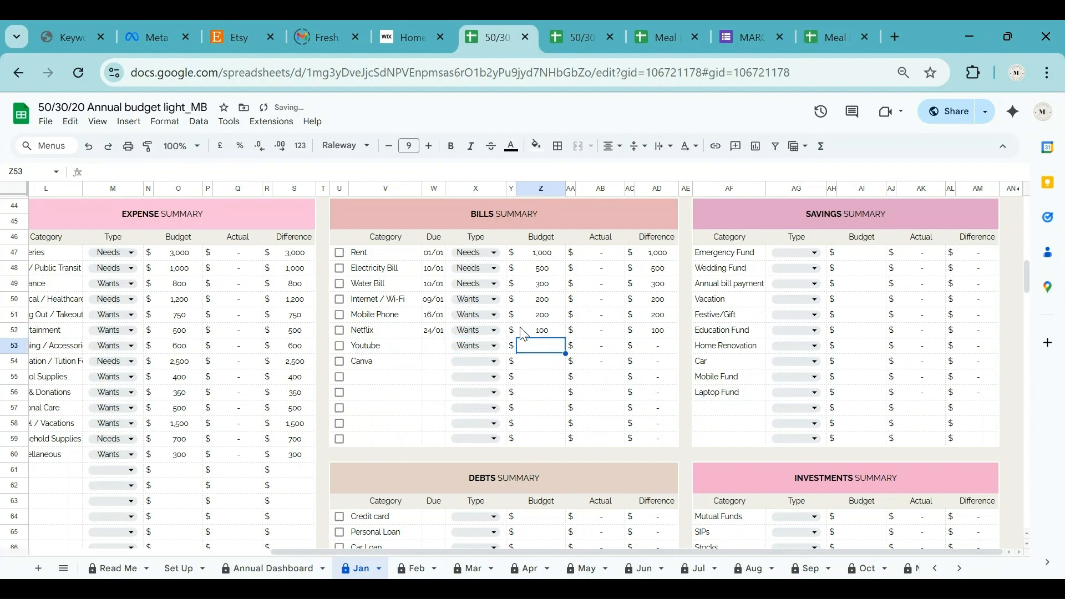
# Give Youtube a 20 January due date and a 100 budget.
pyautogui.doubleClick(433, 345)
pyautogui.click(378, 457)
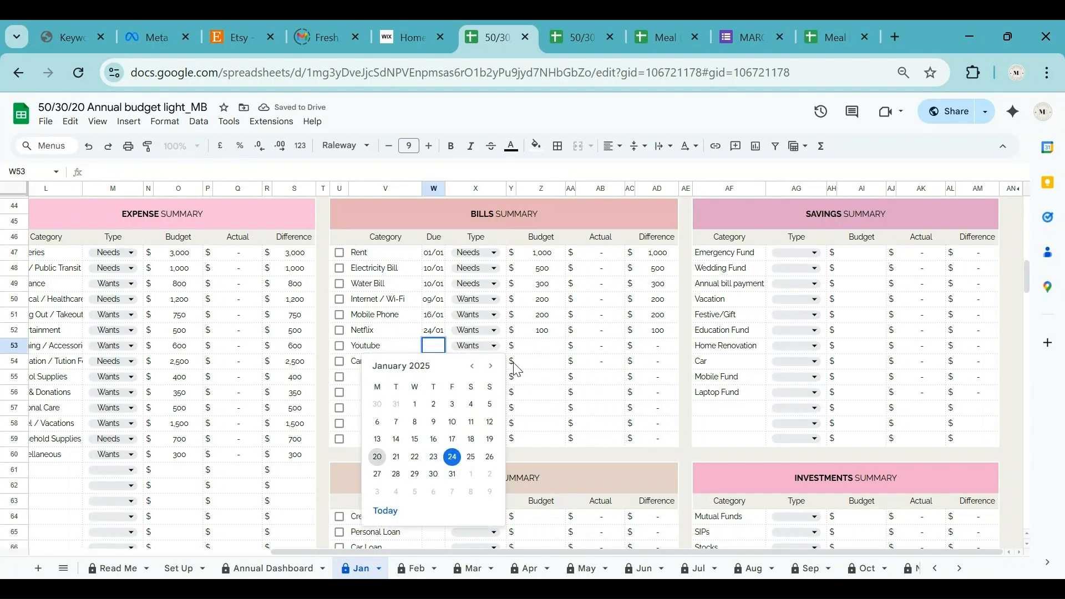
pyautogui.click(556, 347)
pyautogui.write('100')
# Give Canva a 23 January due date, Needs type, and move to its budget cell.
pyautogui.doubleClick(433, 361)
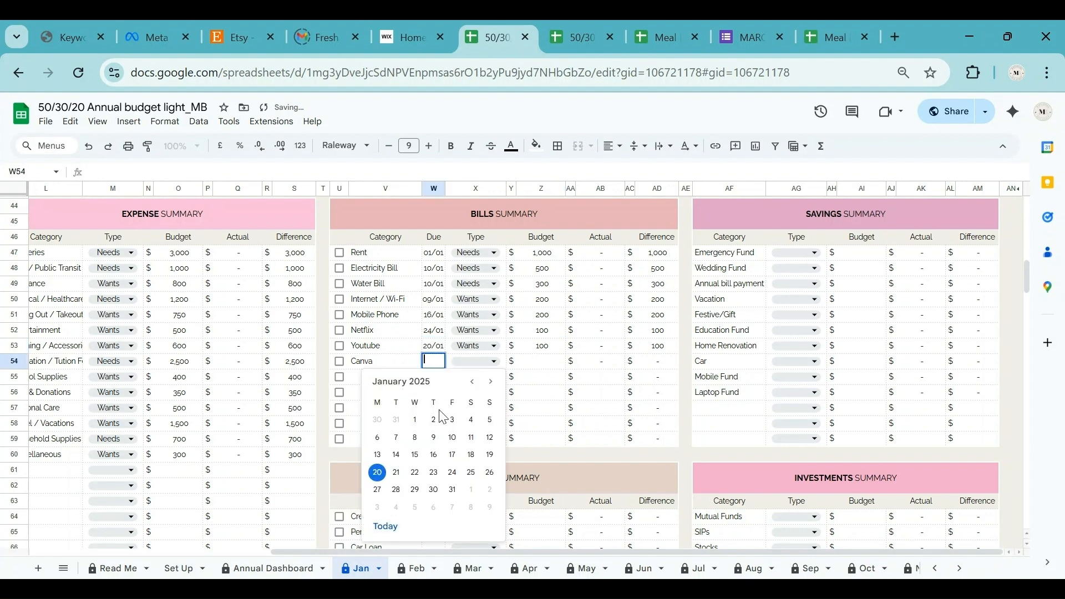
pyautogui.click(434, 472)
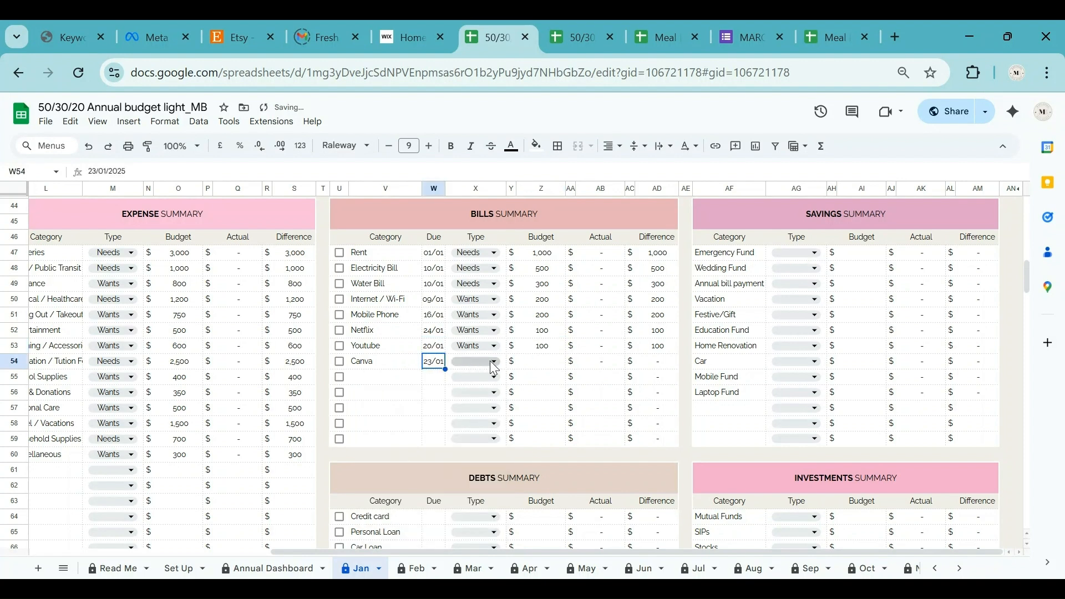
pyautogui.click(494, 363)
pyautogui.click(467, 377)
pyautogui.click(545, 363)
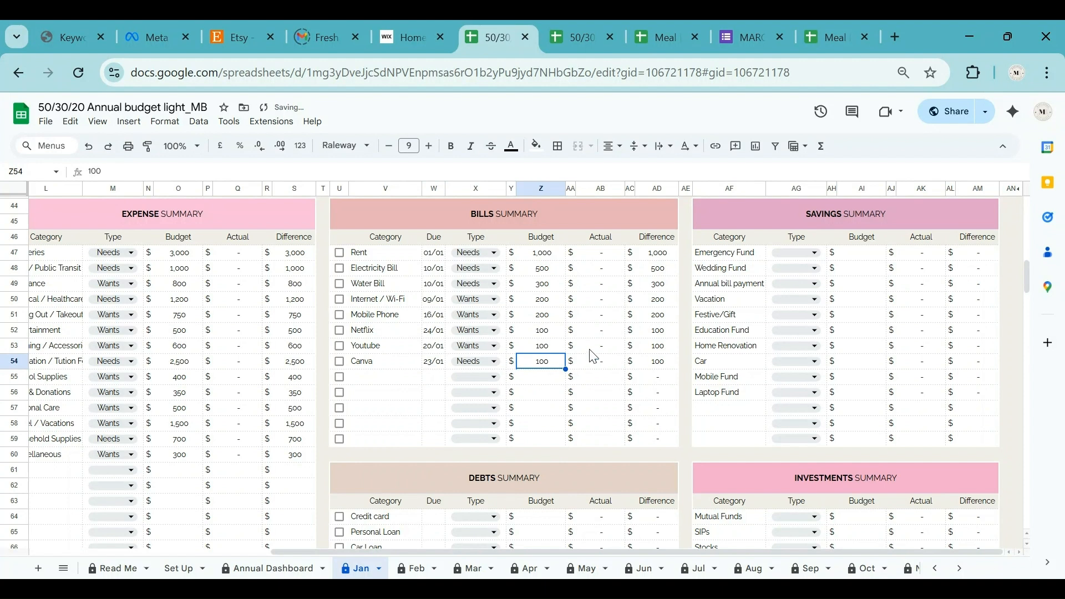
pyautogui.scroll(-5, 480, 398)
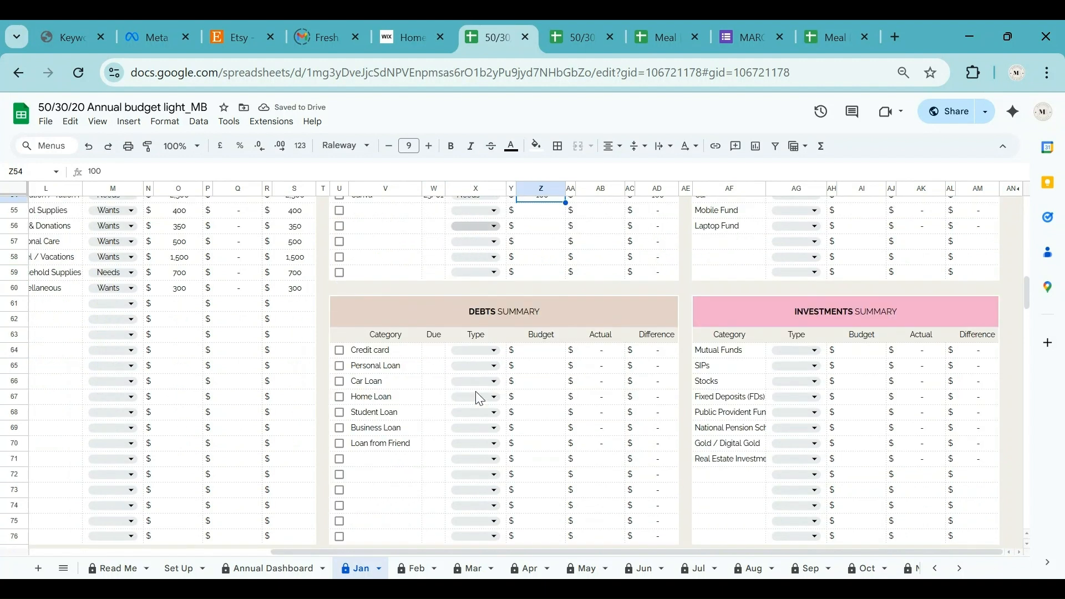
# Give Credit card a 3 January due date, Wants type and a 200 budget.
pyautogui.click(434, 350)
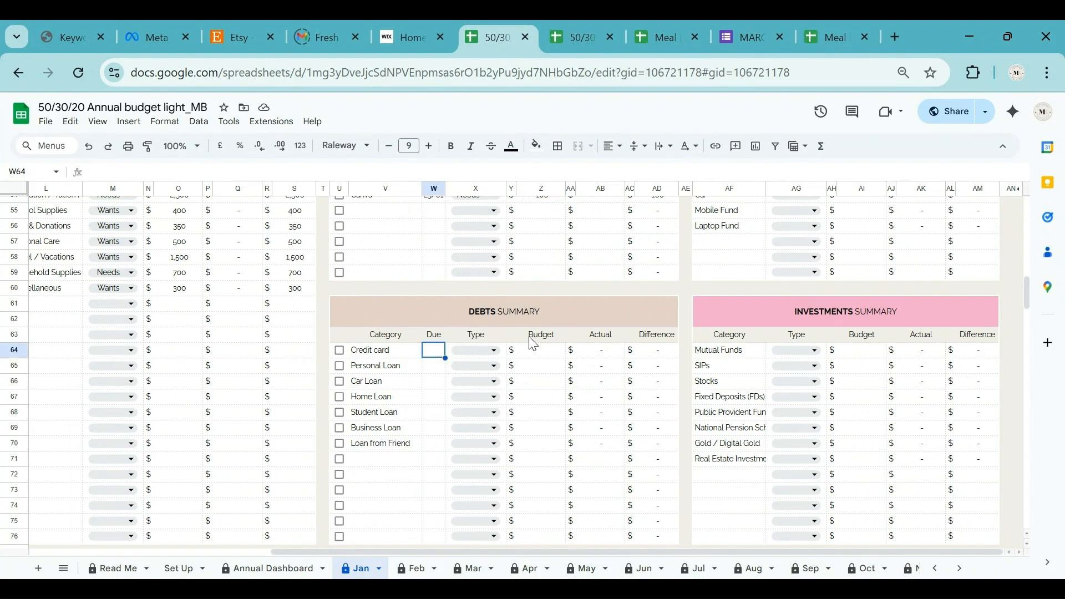
pyautogui.doubleClick(438, 351)
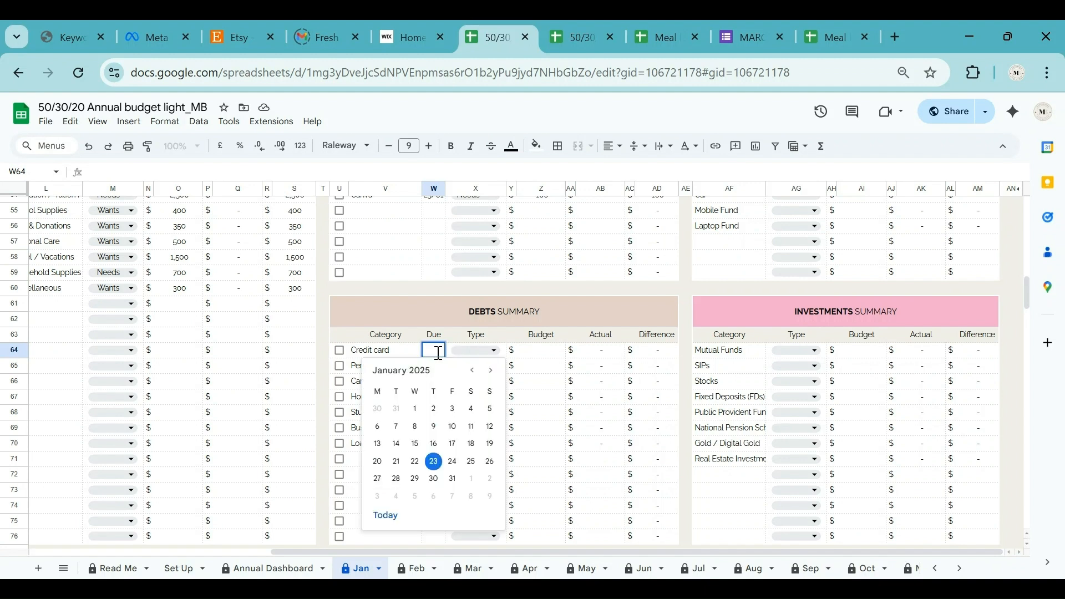
pyautogui.click(452, 409)
pyautogui.click(492, 351)
pyautogui.click(468, 388)
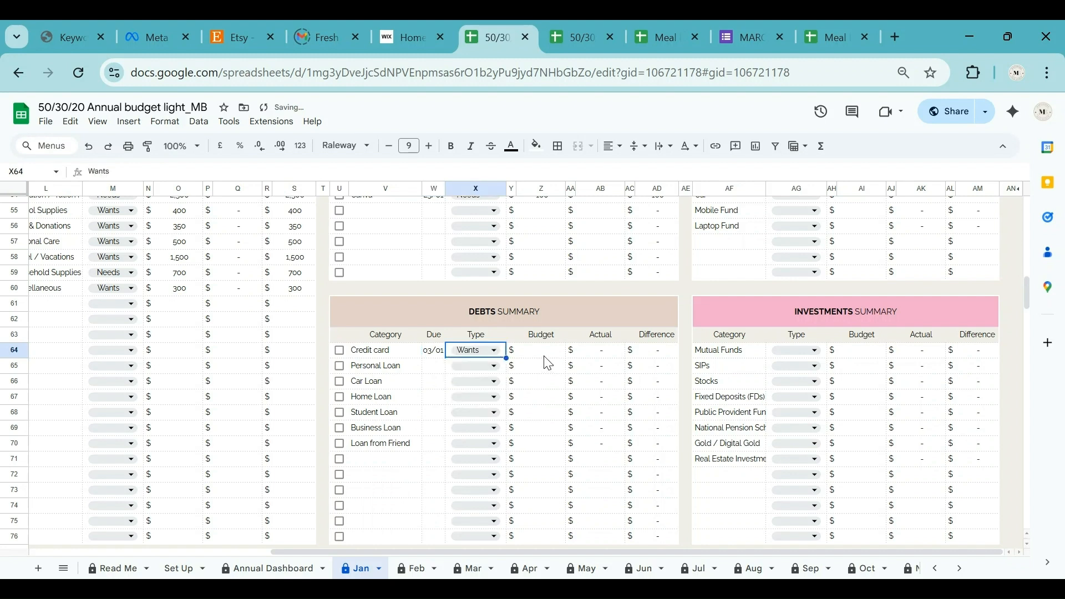
pyautogui.click(545, 355)
pyautogui.press('Return')
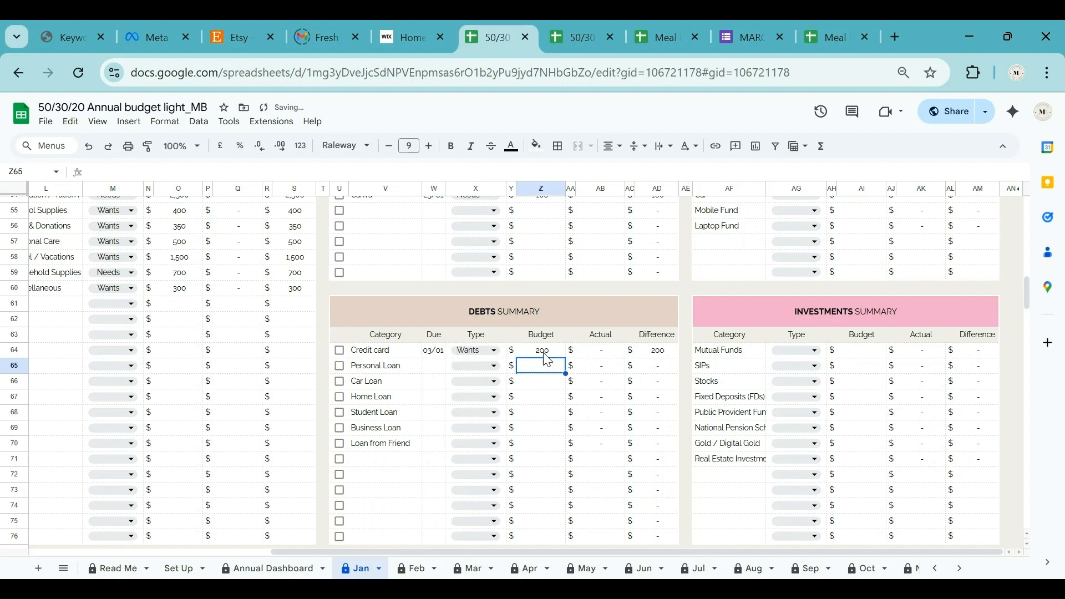
# Give Personal Loan a 4 January due date, Wants type and a 400 budget.
pyautogui.doubleClick(436, 370)
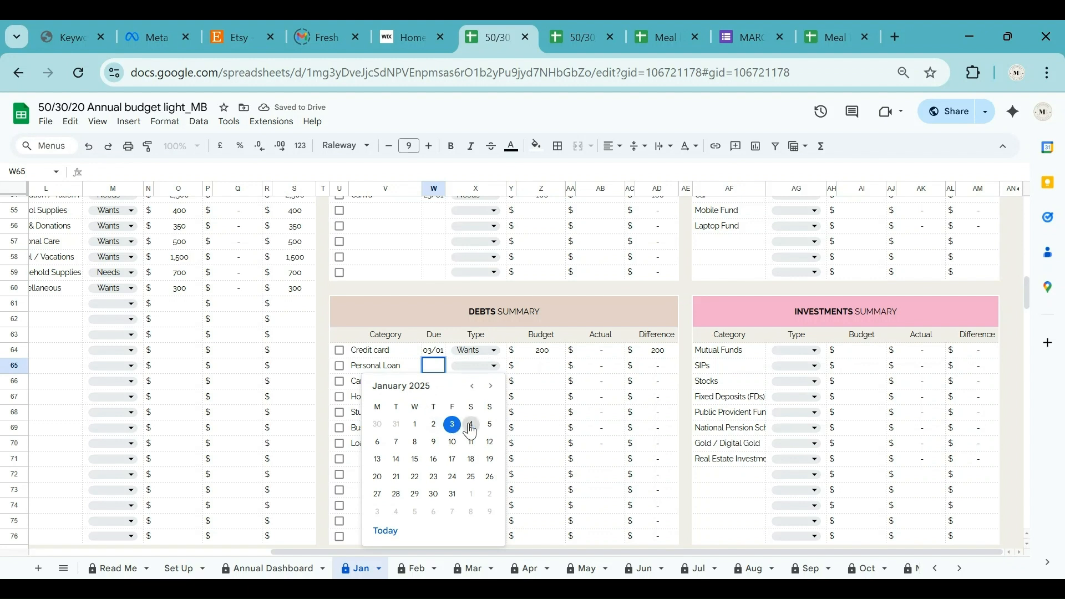
pyautogui.click(471, 424)
pyautogui.click(477, 366)
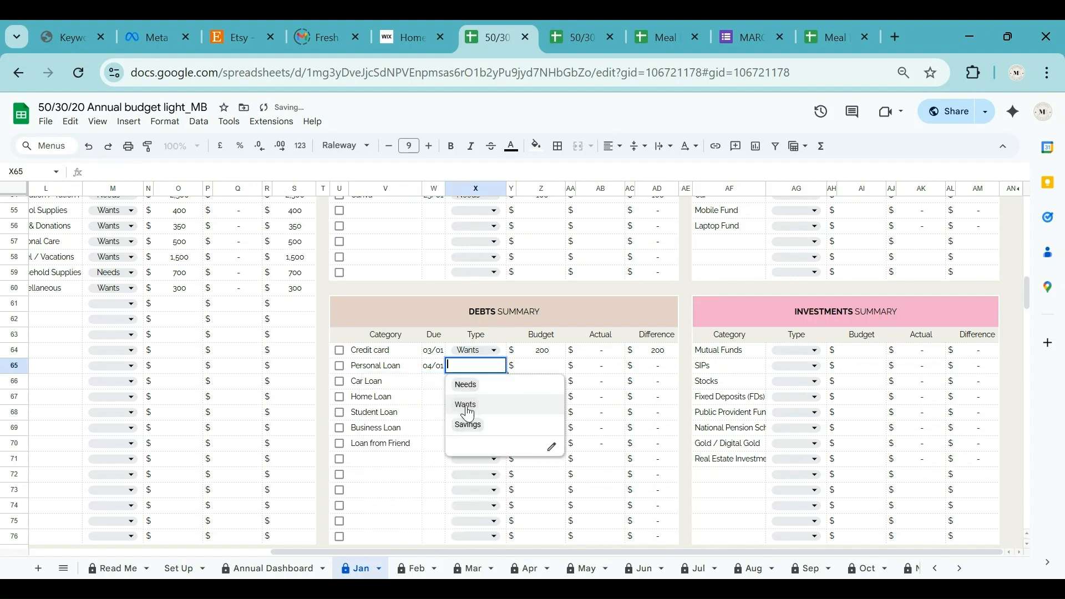
pyautogui.click(465, 406)
pyautogui.click(538, 372)
pyautogui.write('400')
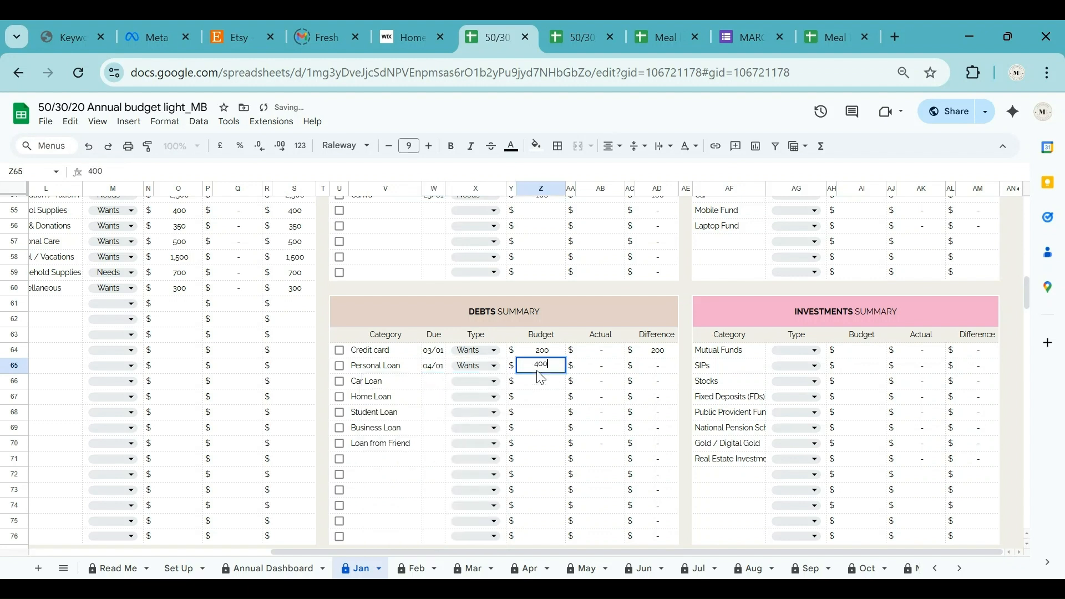
pyautogui.press('Return')
# Give Car Loan a 5 January due date, Wants type and a 500 budget.
pyautogui.doubleClick(433, 381)
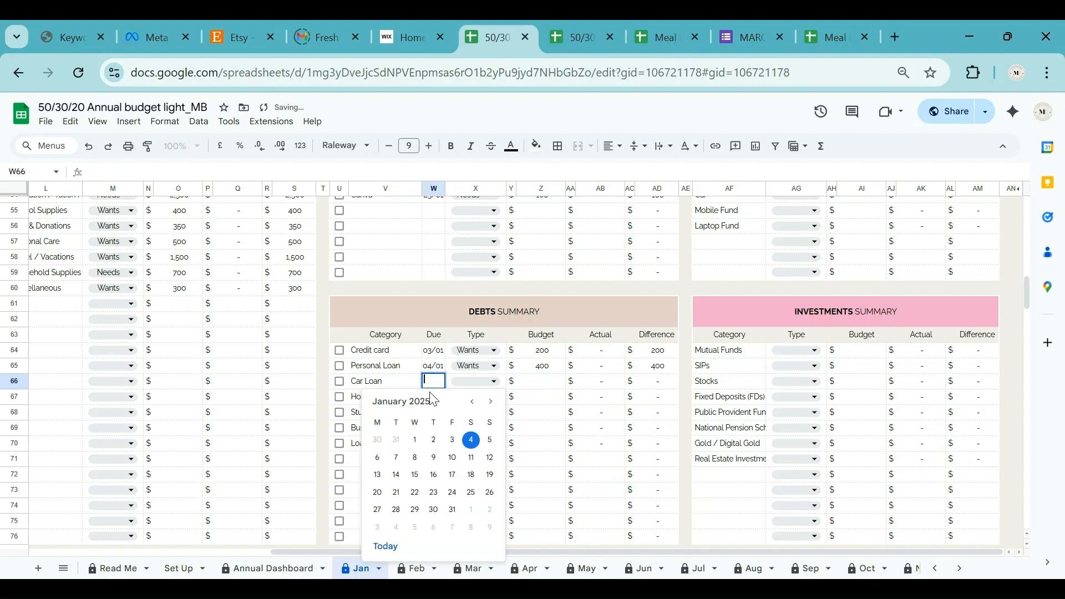
pyautogui.click(491, 440)
pyautogui.click(475, 382)
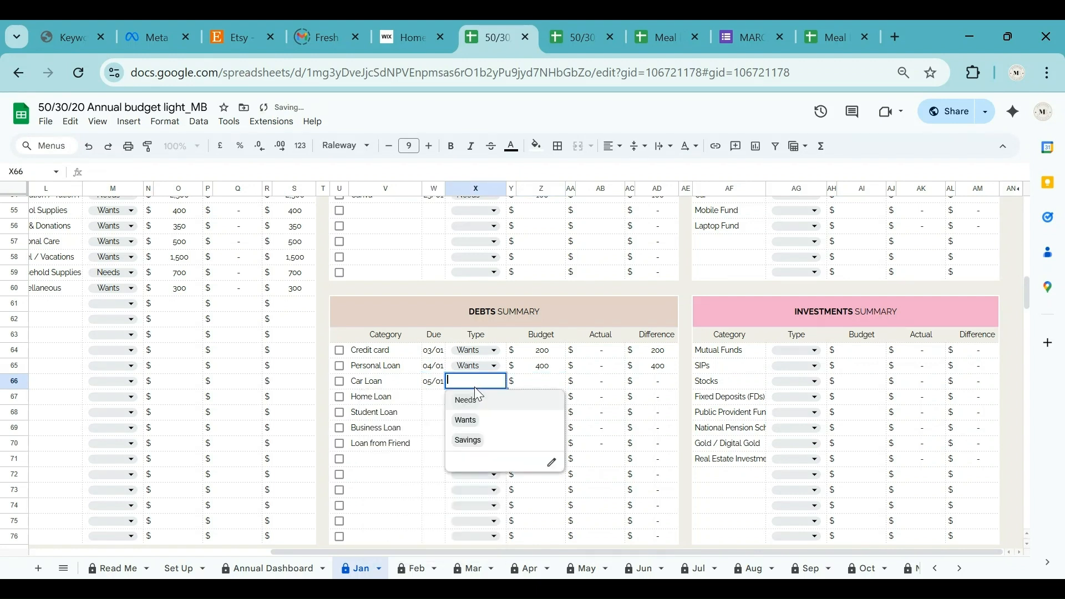
pyautogui.click(469, 417)
pyautogui.click(534, 385)
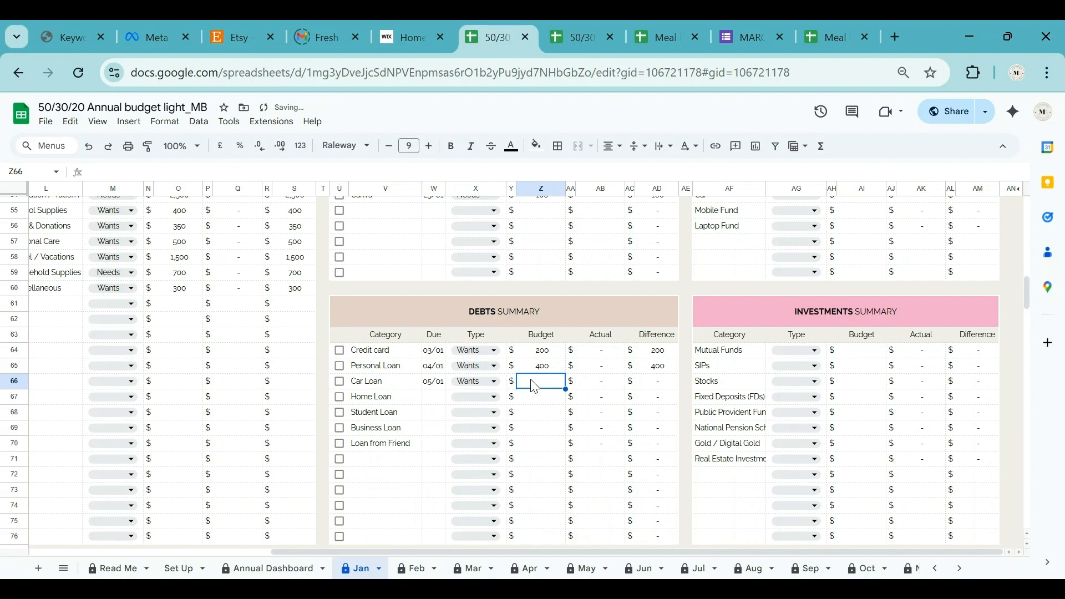
pyautogui.write('500')
pyautogui.press('Return')
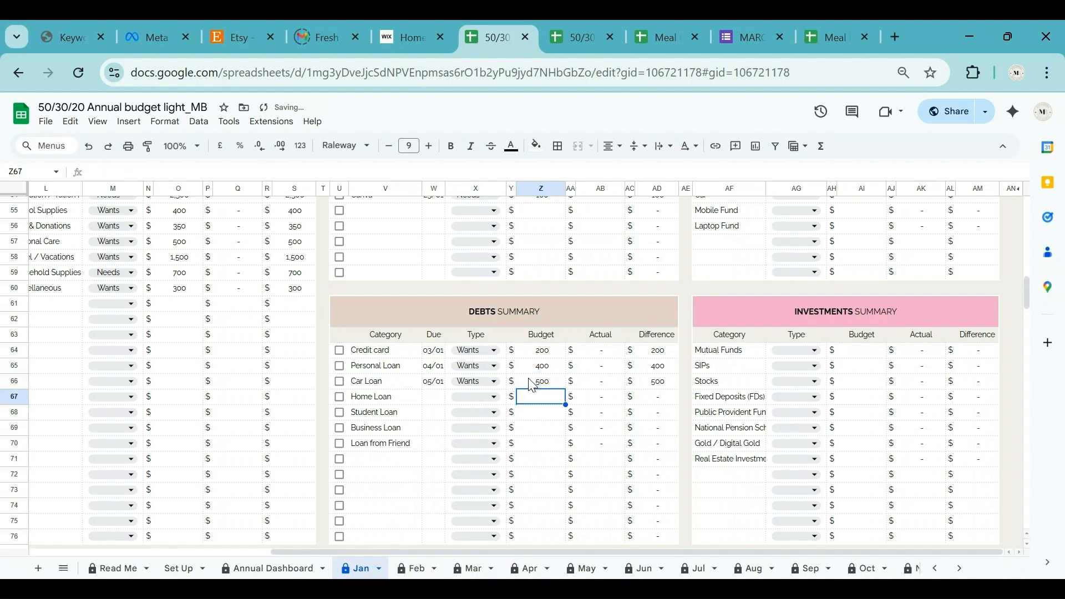
# Give Home Loan a 9 January due date, Needs type and an 800 budget.
pyautogui.doubleClick(432, 396)
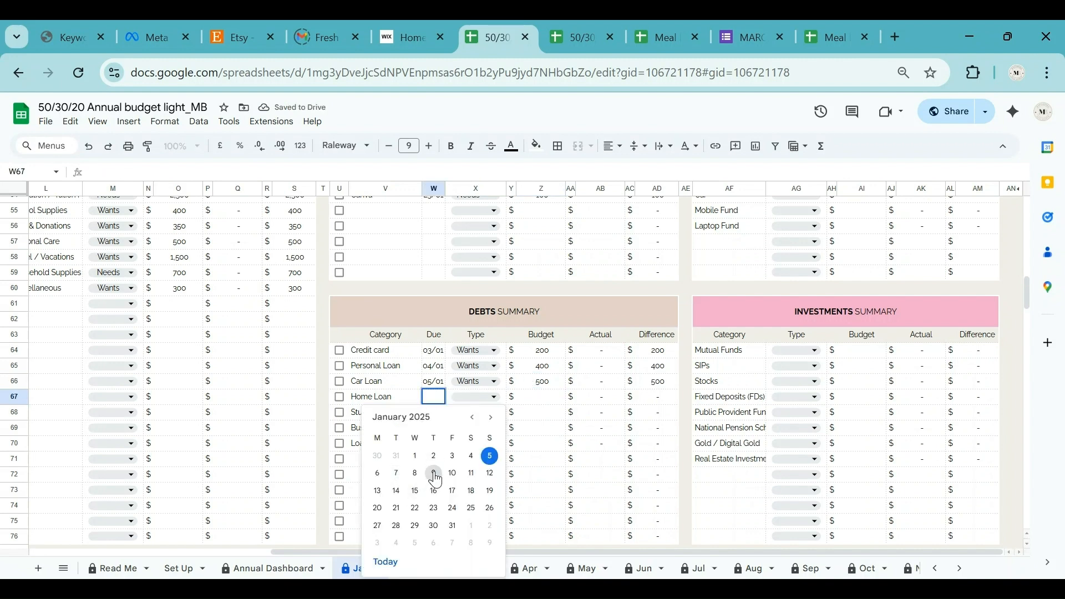
pyautogui.click(434, 473)
pyautogui.doubleClick(483, 397)
pyautogui.click(467, 416)
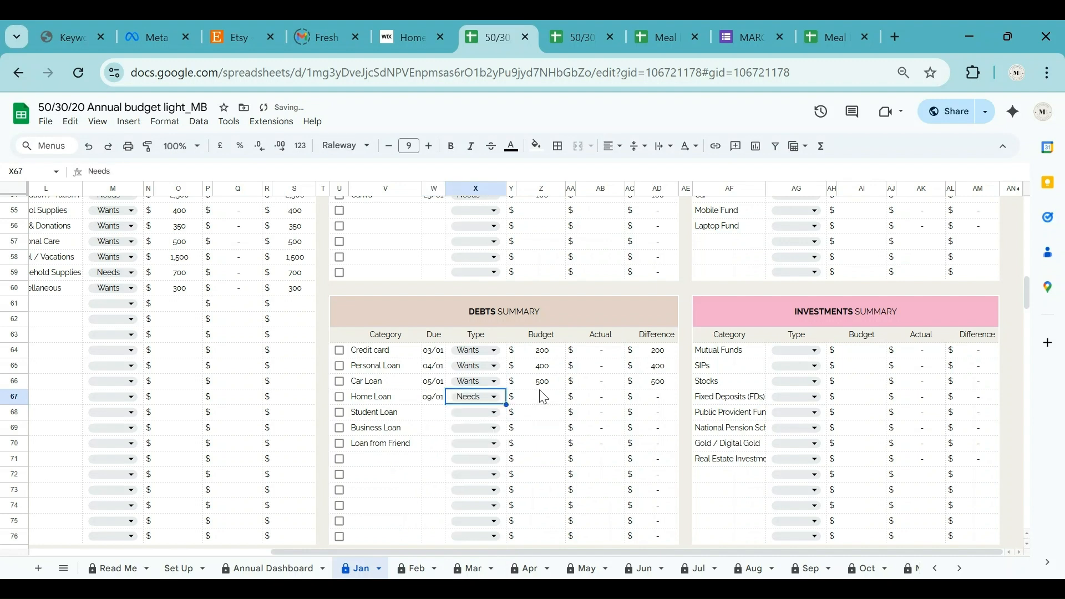
pyautogui.click(541, 400)
pyautogui.write('800')
pyautogui.press('Return')
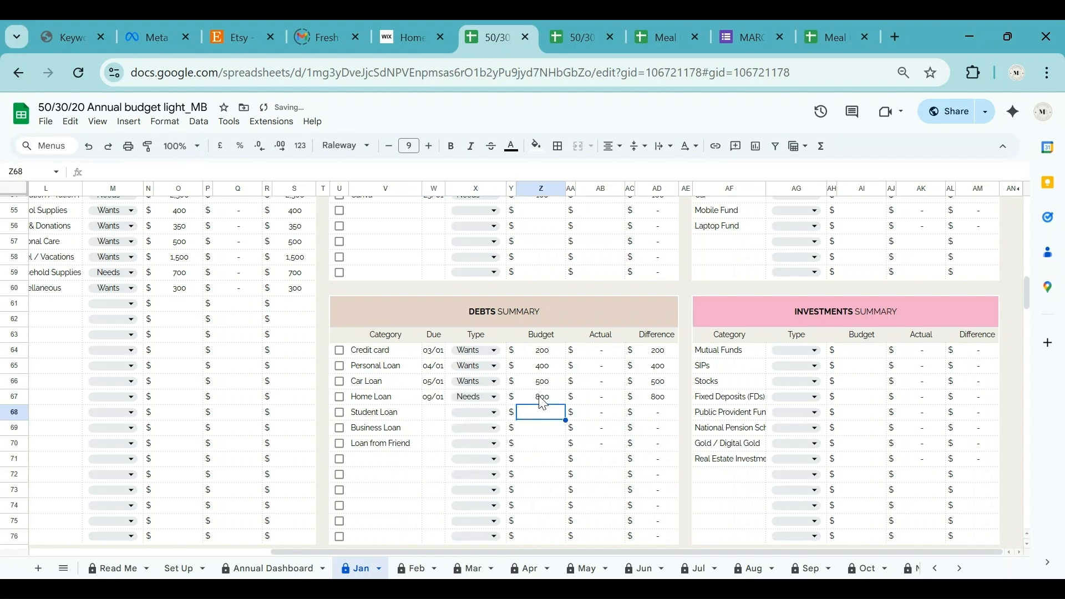
# Give Student Loan a 12 January due date, Needs type and a 100 budget.
pyautogui.doubleClick(428, 413)
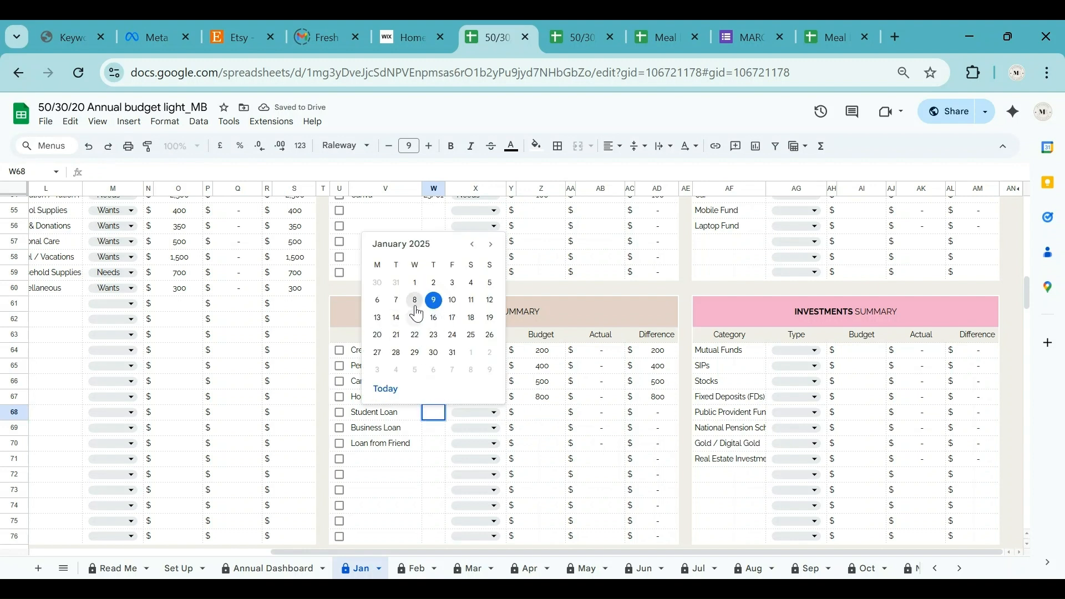
pyautogui.click(489, 300)
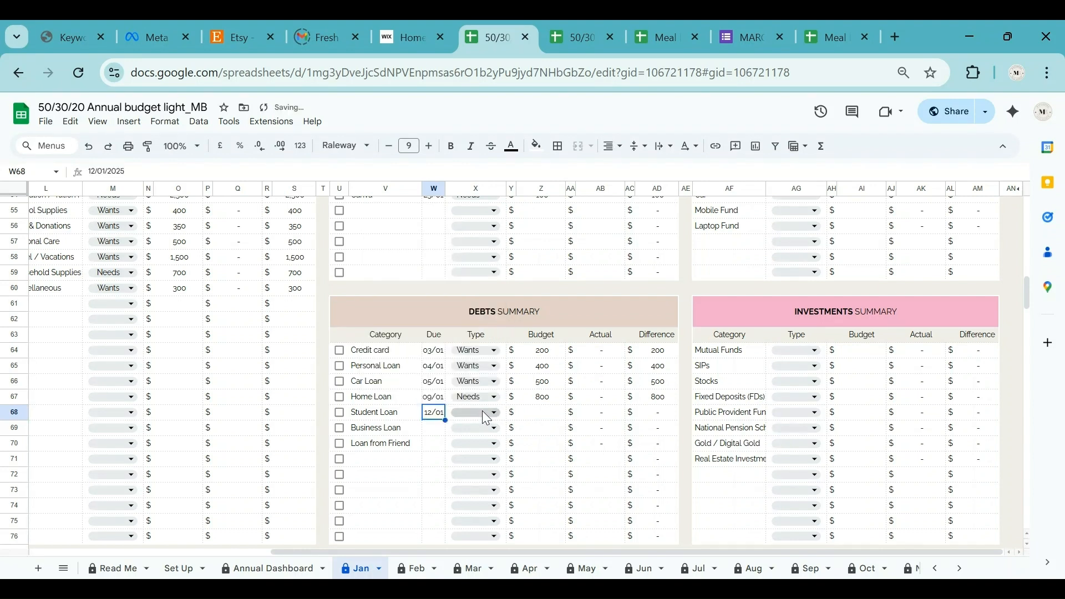
pyautogui.click(486, 413)
pyautogui.click(465, 431)
pyautogui.click(540, 413)
pyautogui.write('100')
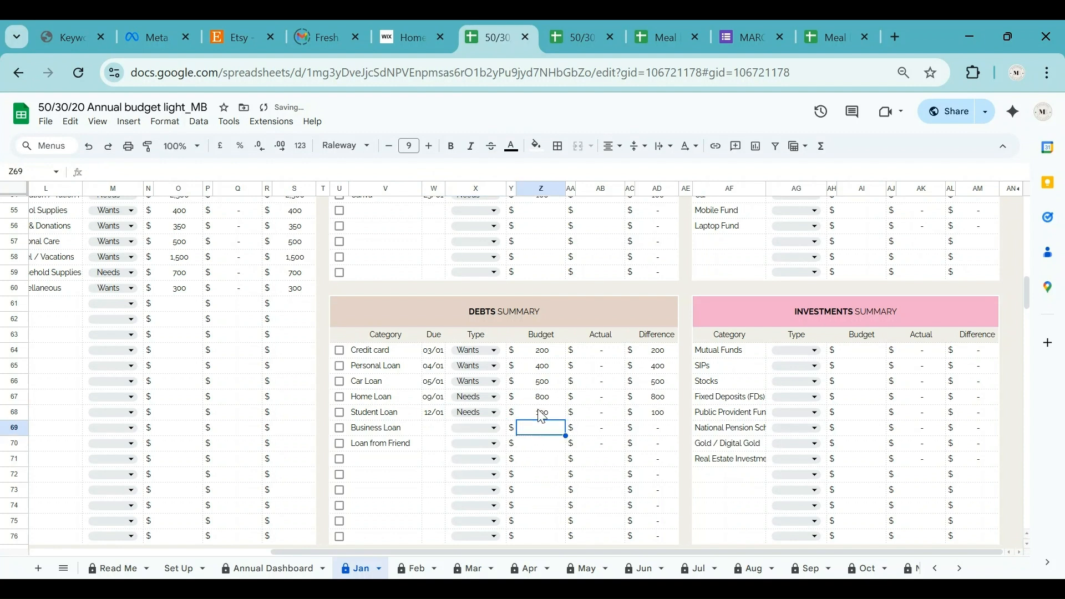
# Give Business Loan a 14 January due date, Wants type and a 100 budget.
pyautogui.doubleClick(433, 428)
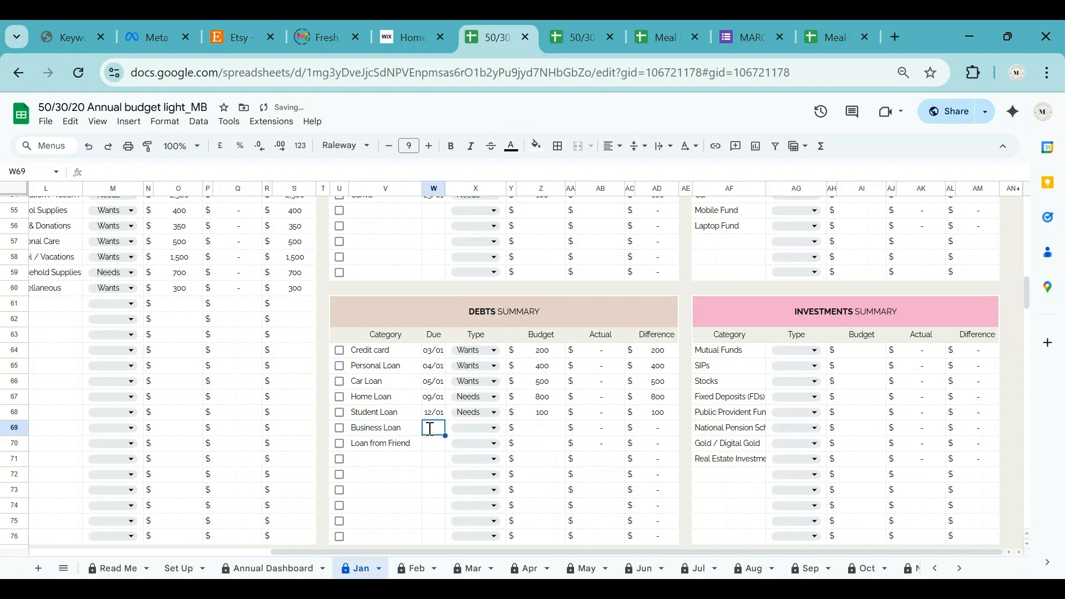
pyautogui.click(396, 332)
pyautogui.click(464, 431)
pyautogui.click(465, 466)
pyautogui.click(538, 431)
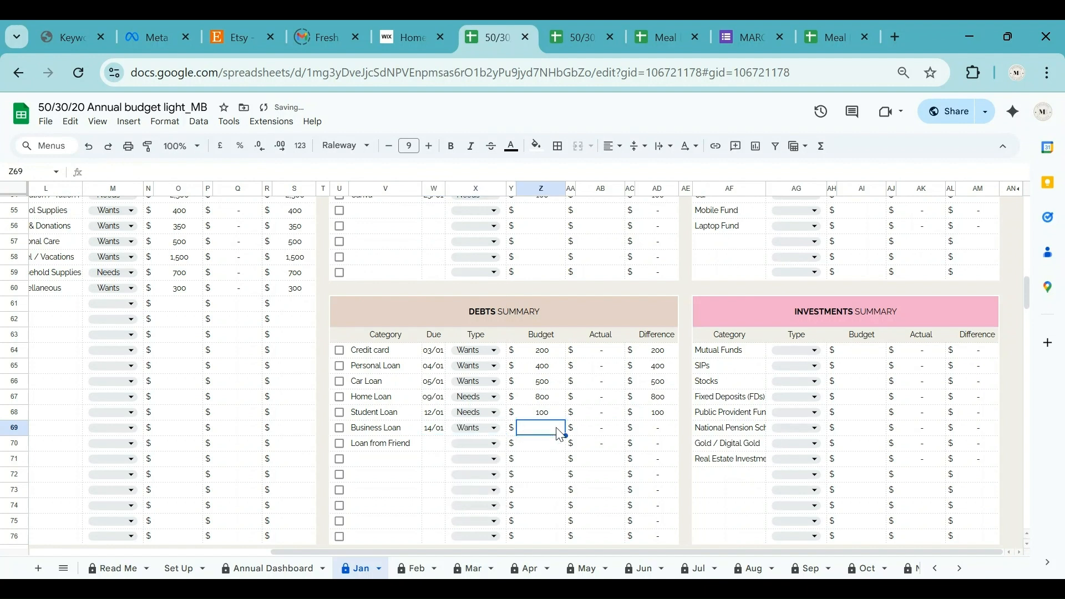
pyautogui.write('100')
# Give Loan from Friend a 16 January due date, Wants type and a 100 budget.
pyautogui.doubleClick(434, 442)
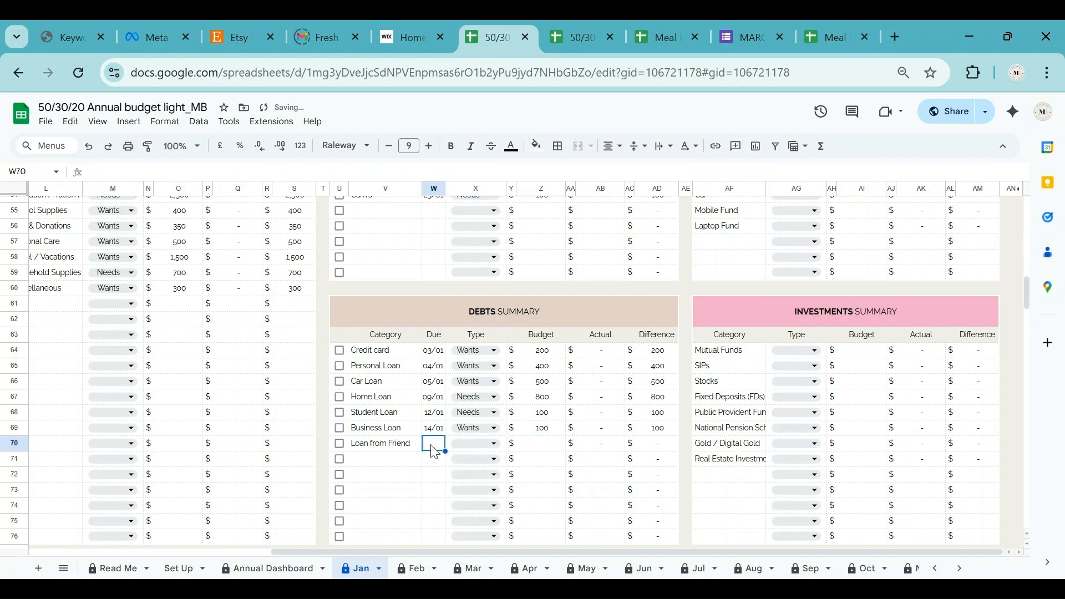
pyautogui.click(434, 349)
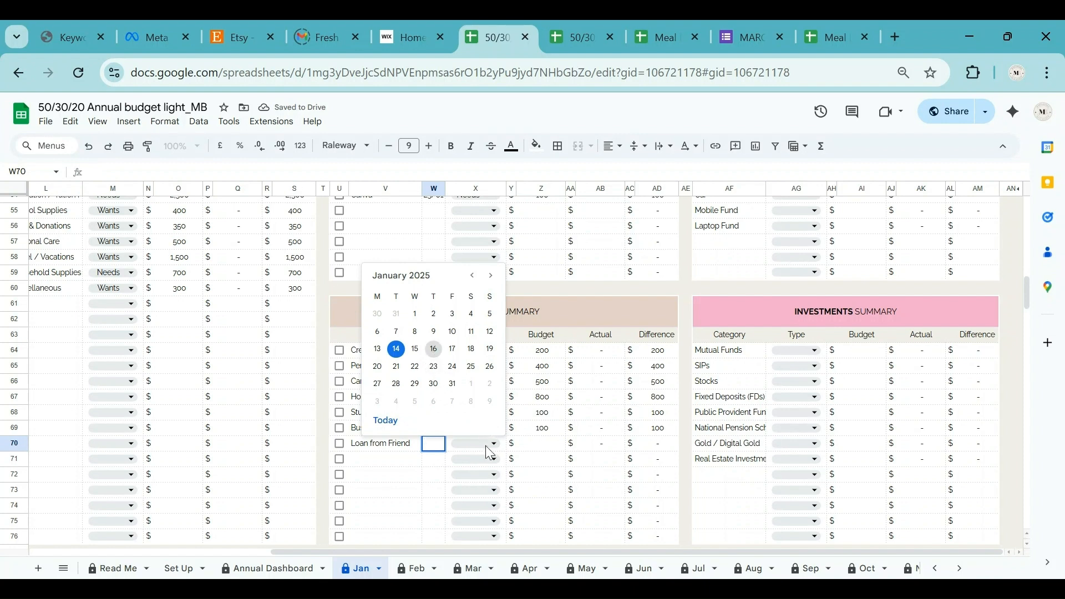
pyautogui.click(486, 445)
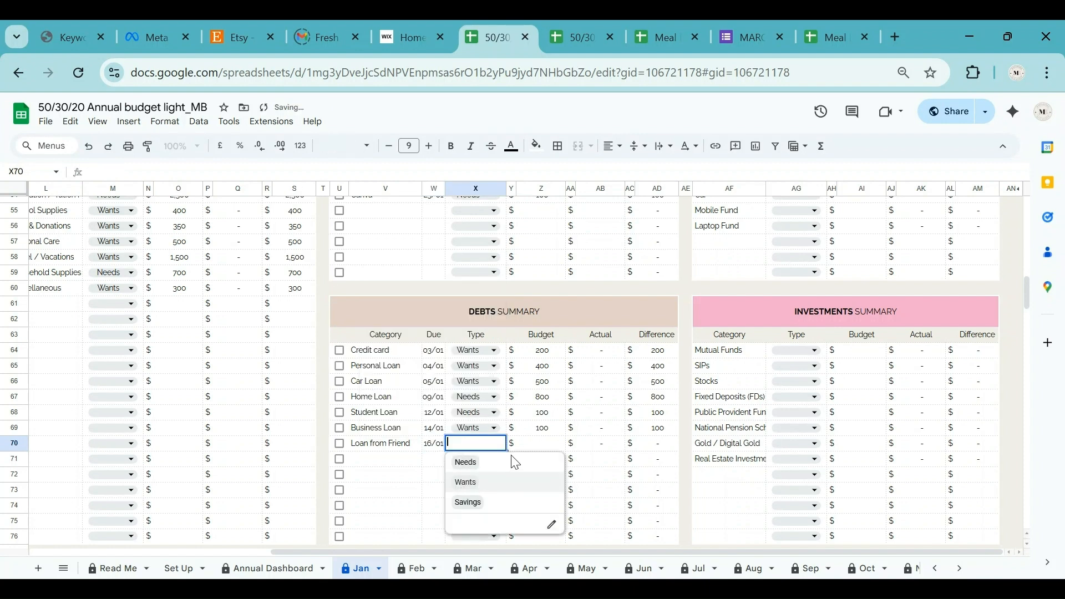
pyautogui.click(466, 465)
pyautogui.click(553, 448)
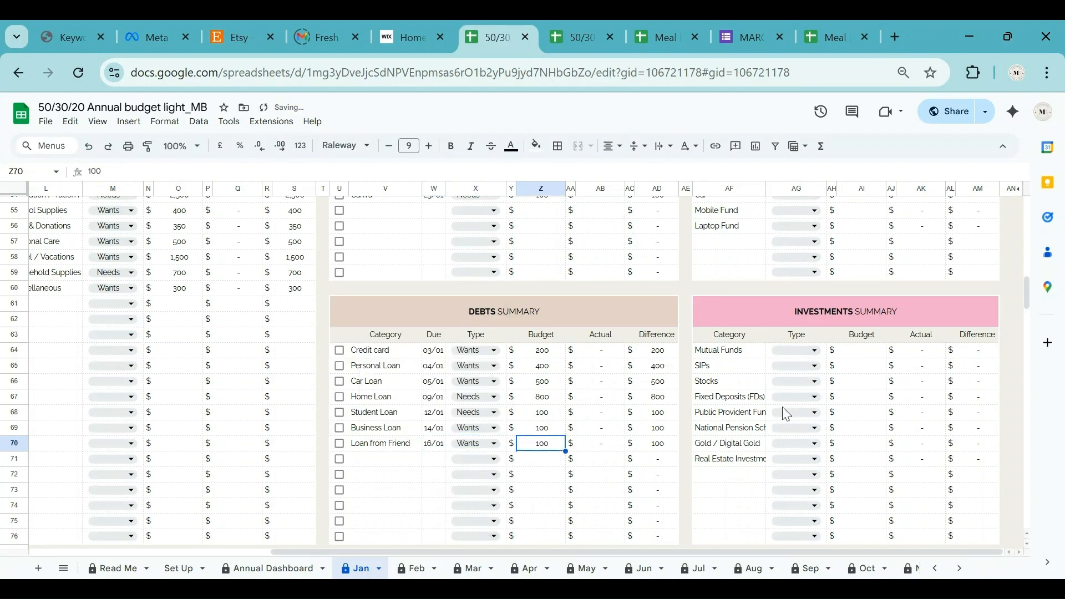
pyautogui.scroll(3, 799, 410)
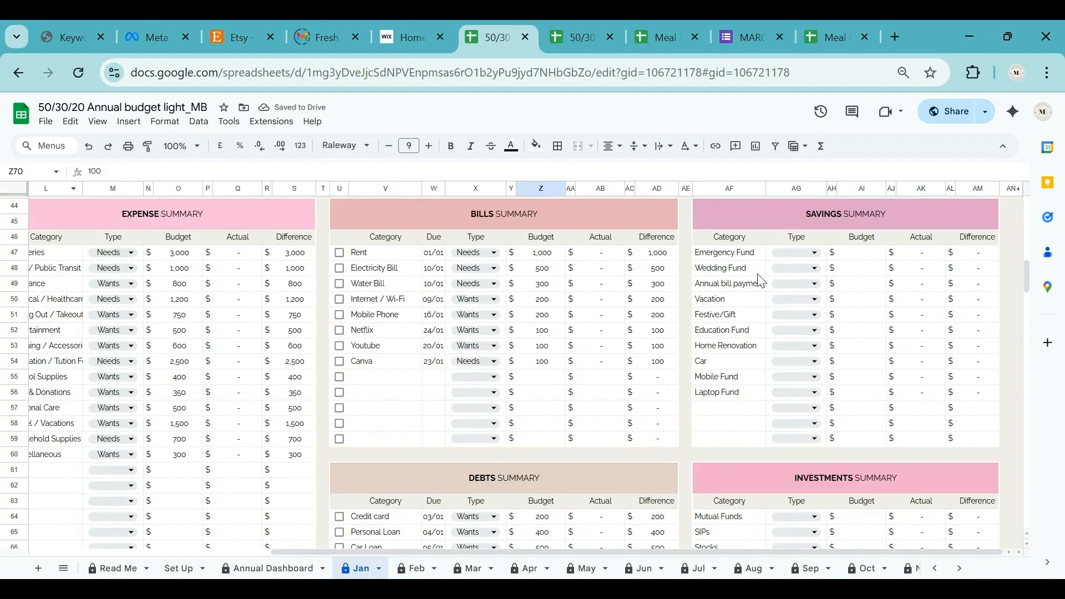
# Set Emergency Fund's type to Savings and copy it down to every savings fund.
pyautogui.click(776, 241)
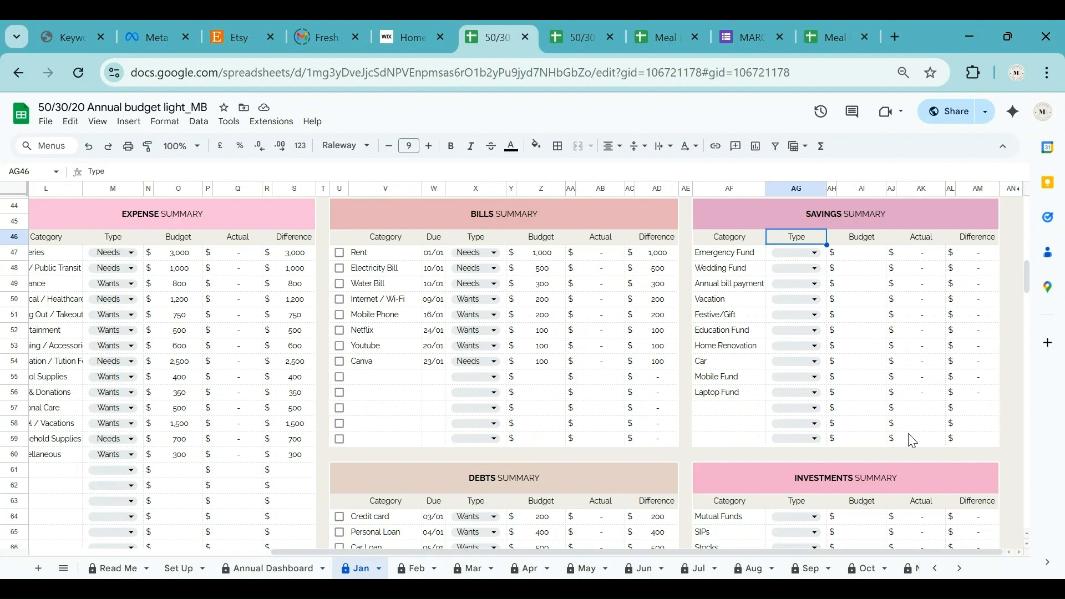
pyautogui.doubleClick(806, 251)
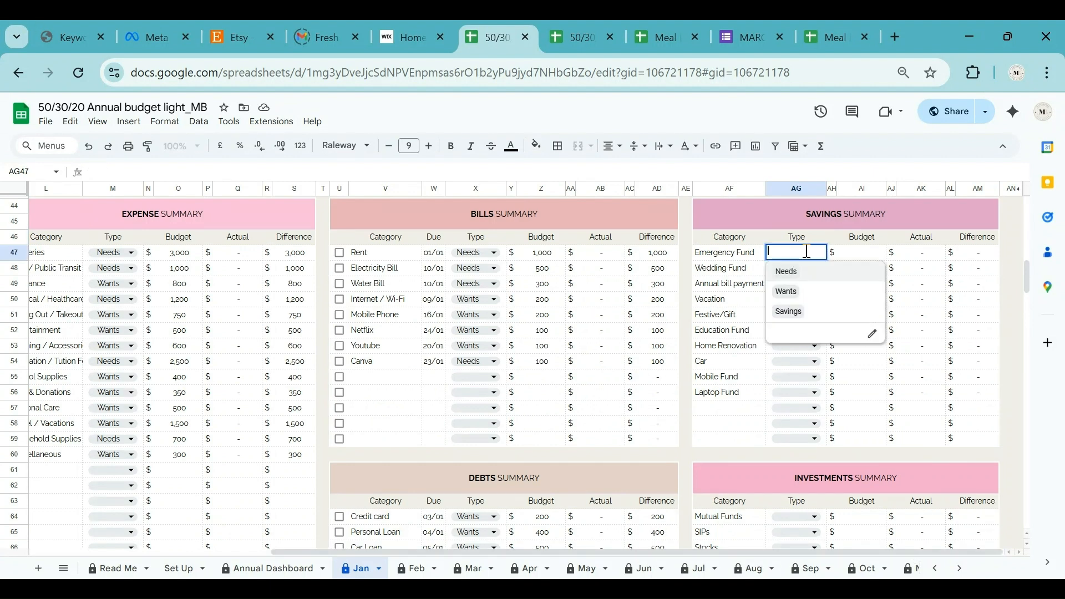
pyautogui.click(788, 311)
pyautogui.moveTo(826, 259); pyautogui.dragTo(797, 388)
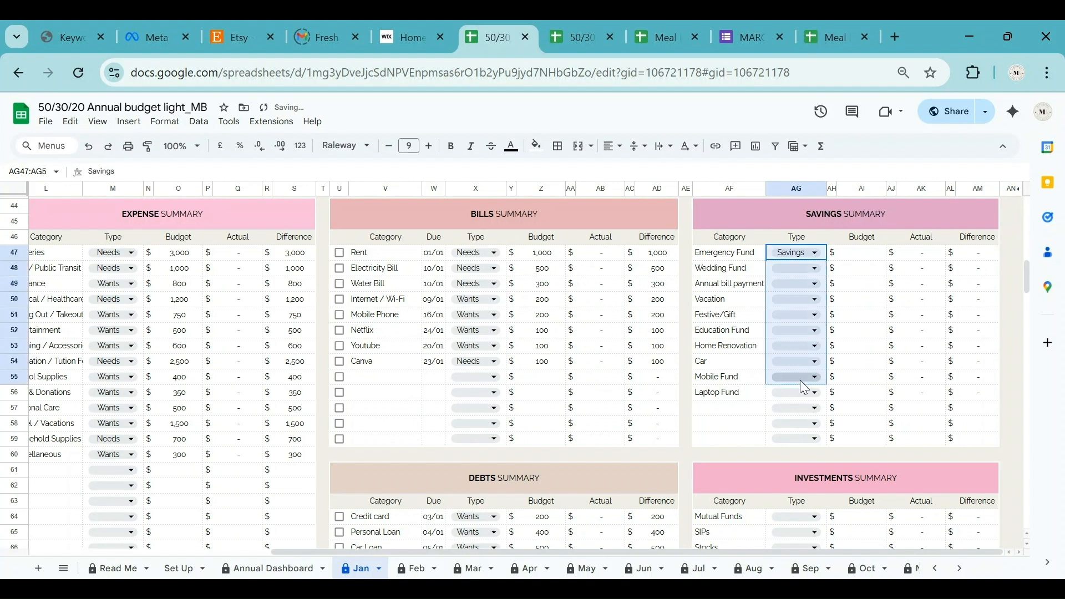
# Enter budgets: Emergency Fund 200, Wedding Fund 300, Annual bill payment 100, Vacation 200, Festive/Gift 200.
pyautogui.click(858, 258)
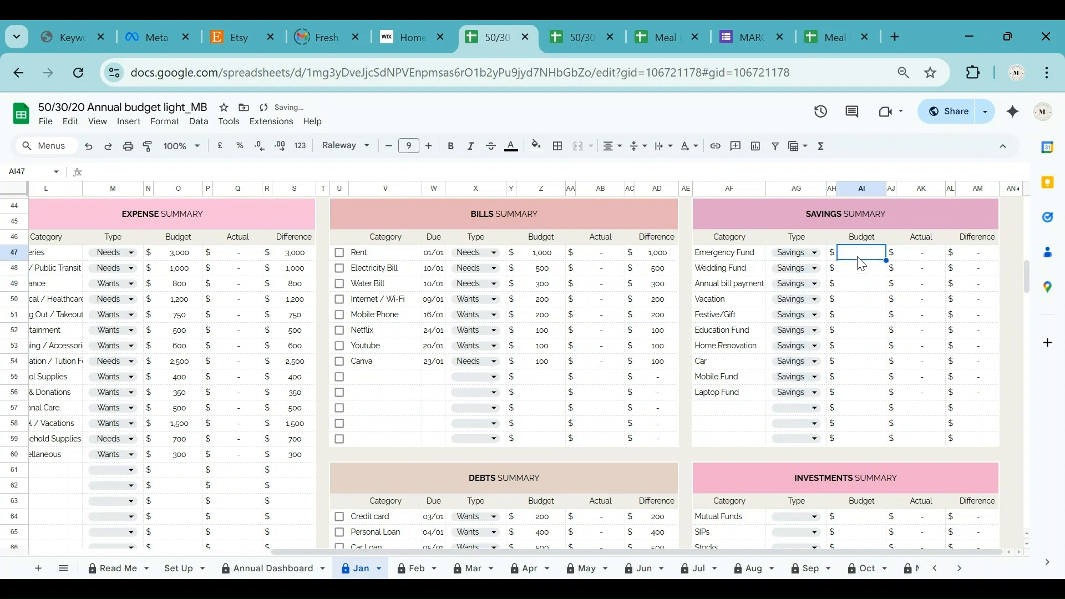
pyautogui.write('200')
pyautogui.press('Return')
pyautogui.write('300')
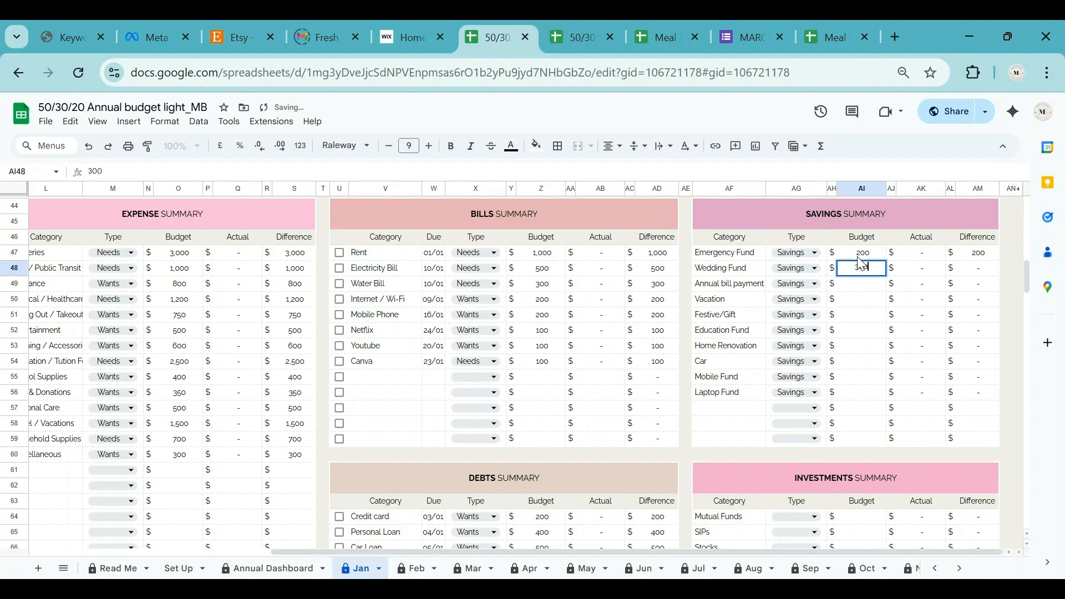
pyautogui.press('Return')
pyautogui.write('100')
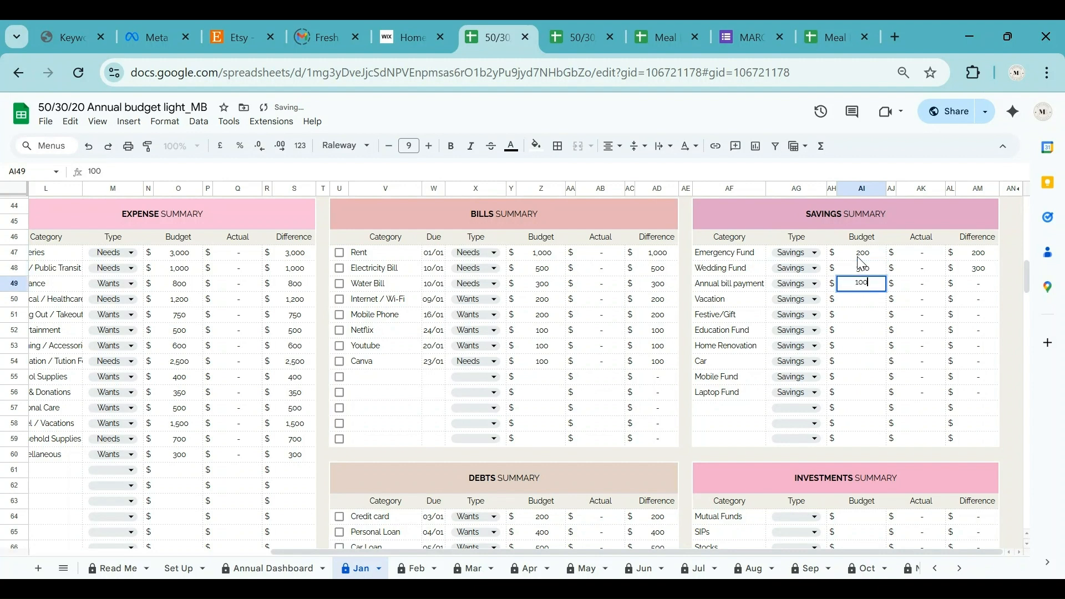
pyautogui.press('Return')
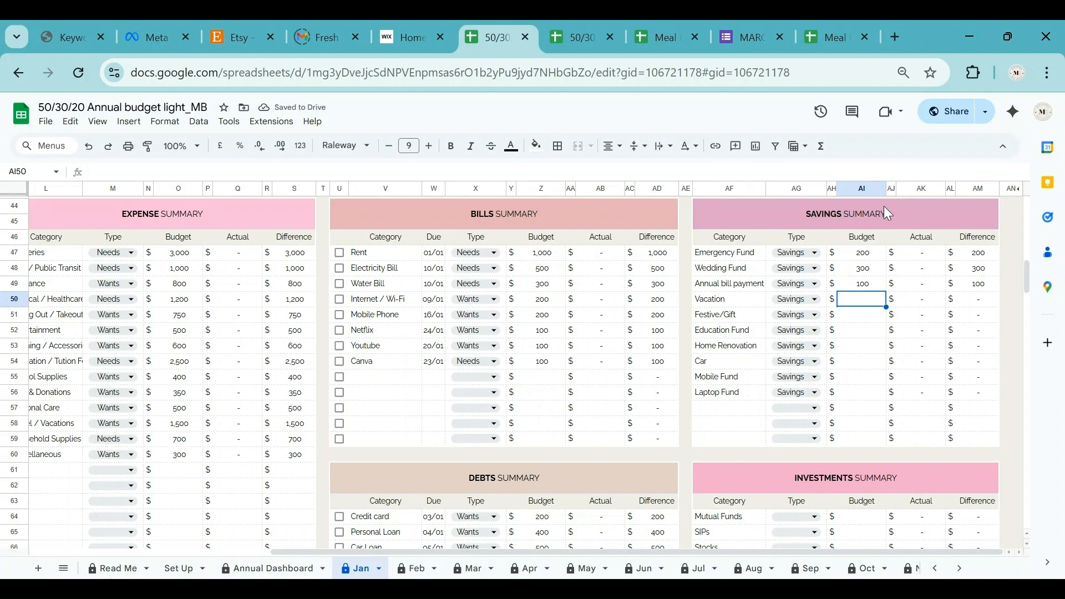
pyautogui.write('200')
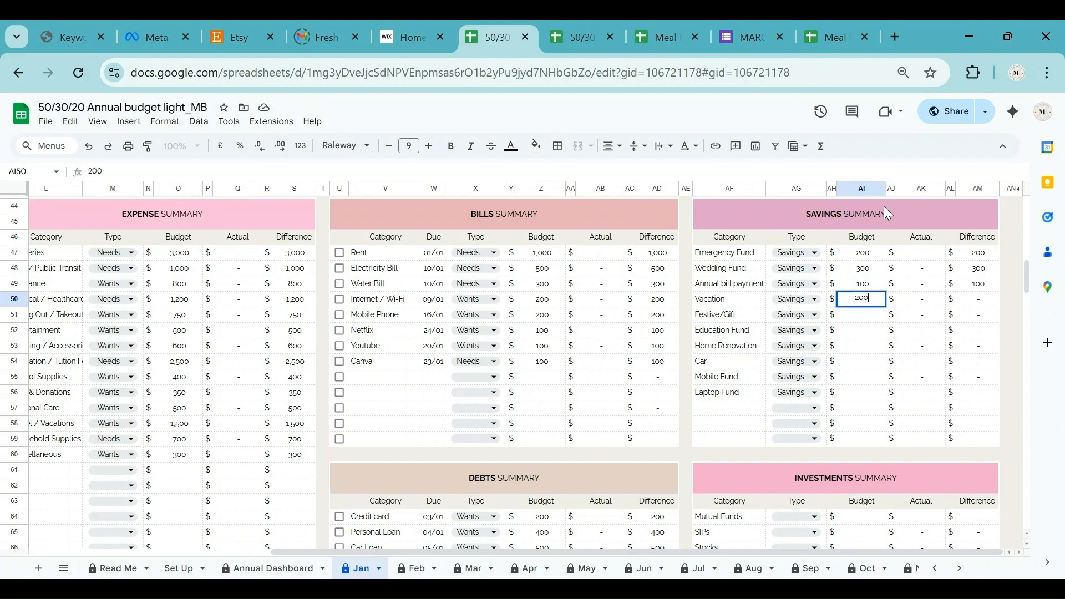
pyautogui.press('Return')
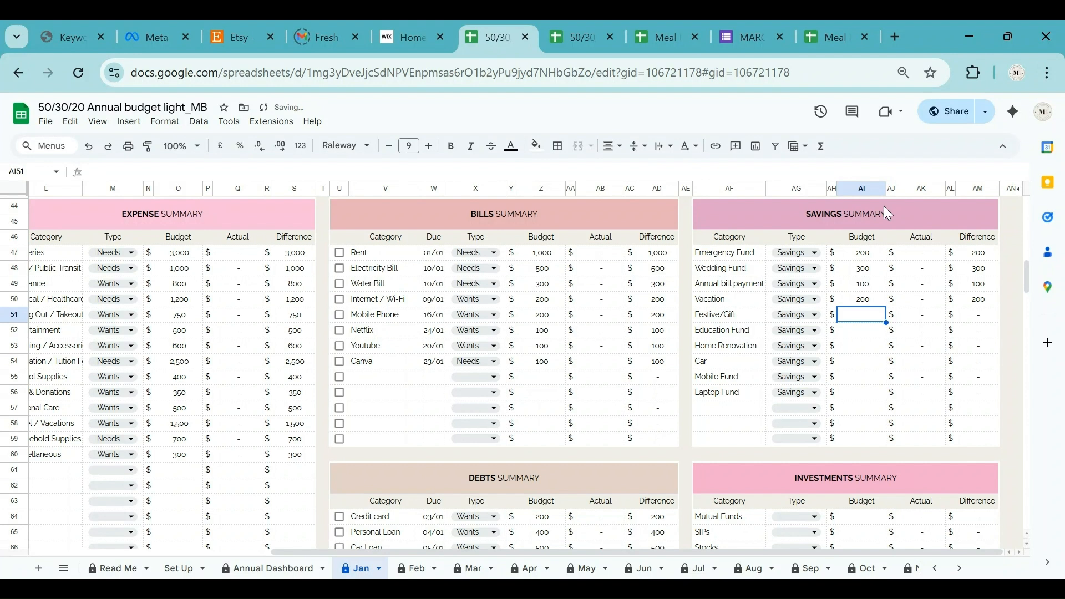
pyautogui.write('200')
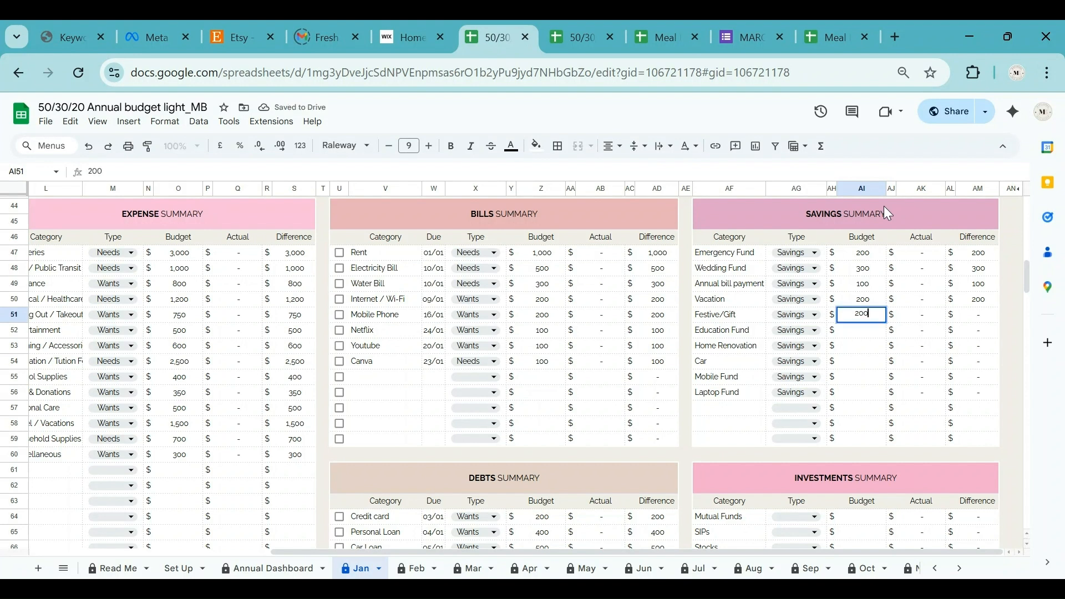
pyautogui.press('Return')
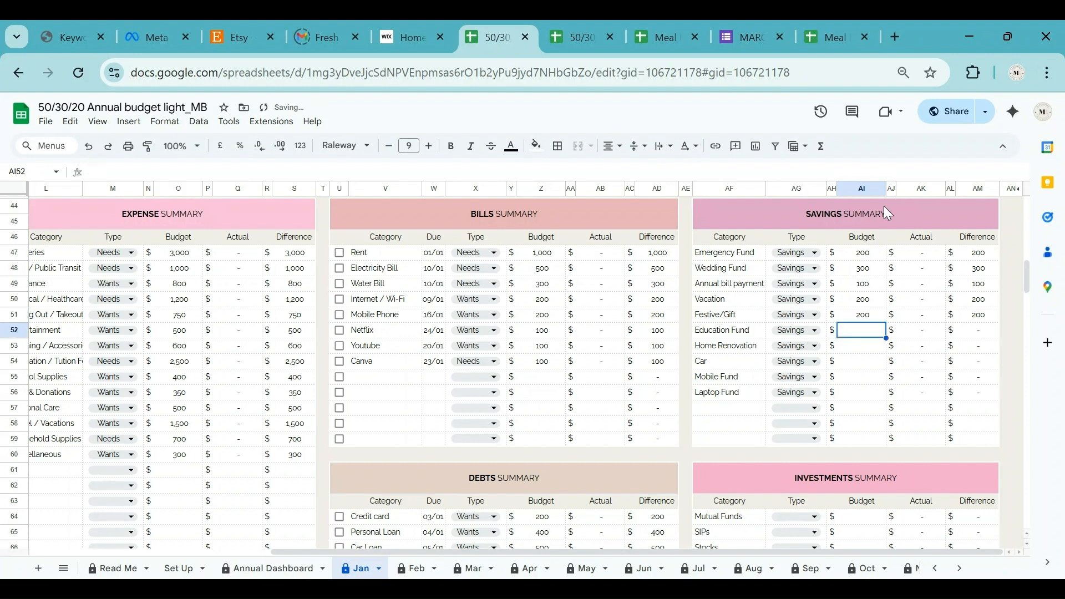
# Enter budgets: Education Fund 200, Home Renovation 200, Car 500, Mobile Fund 100, Laptop Fund 100.
pyautogui.write('200')
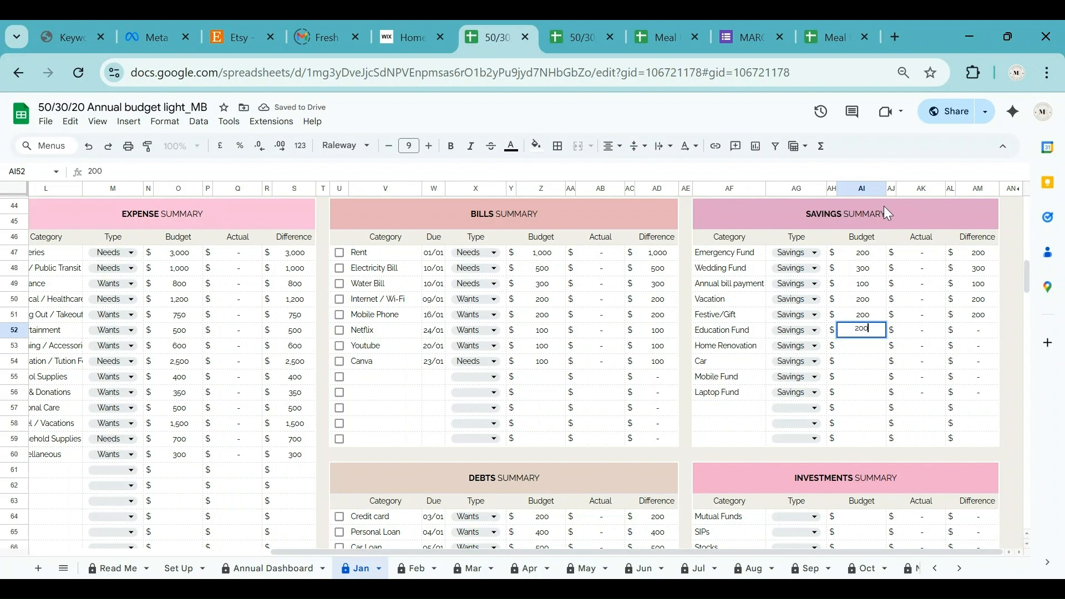
pyautogui.press('Return')
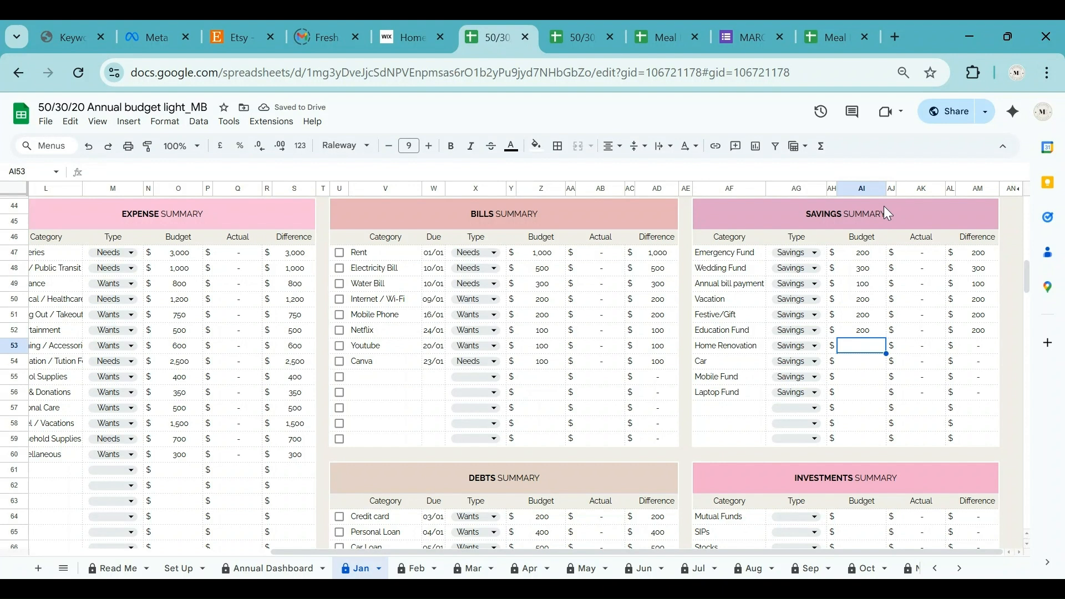
pyautogui.write('200')
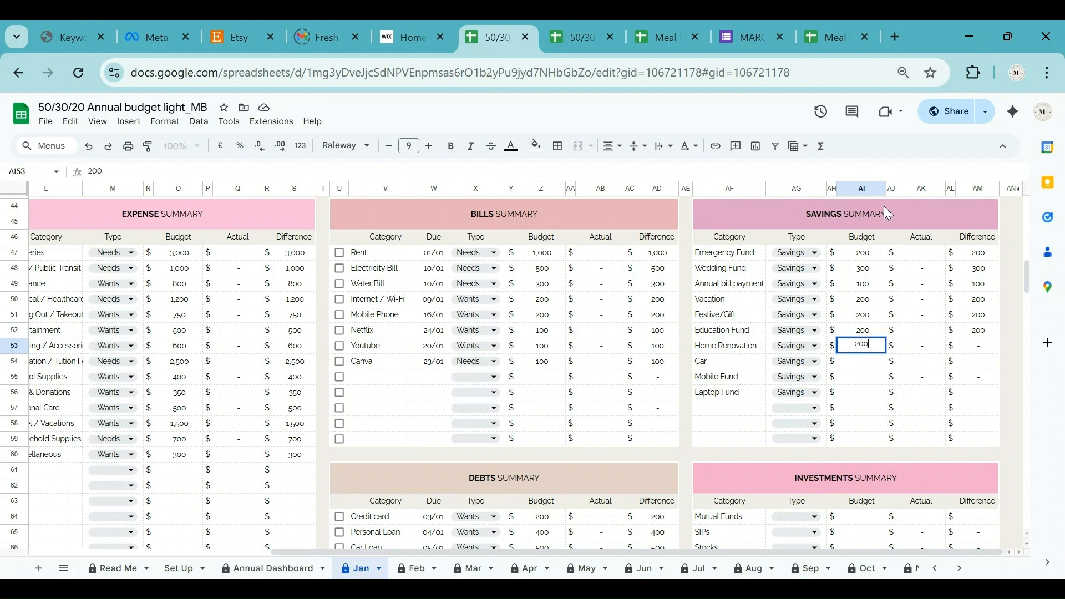
pyautogui.press('Return')
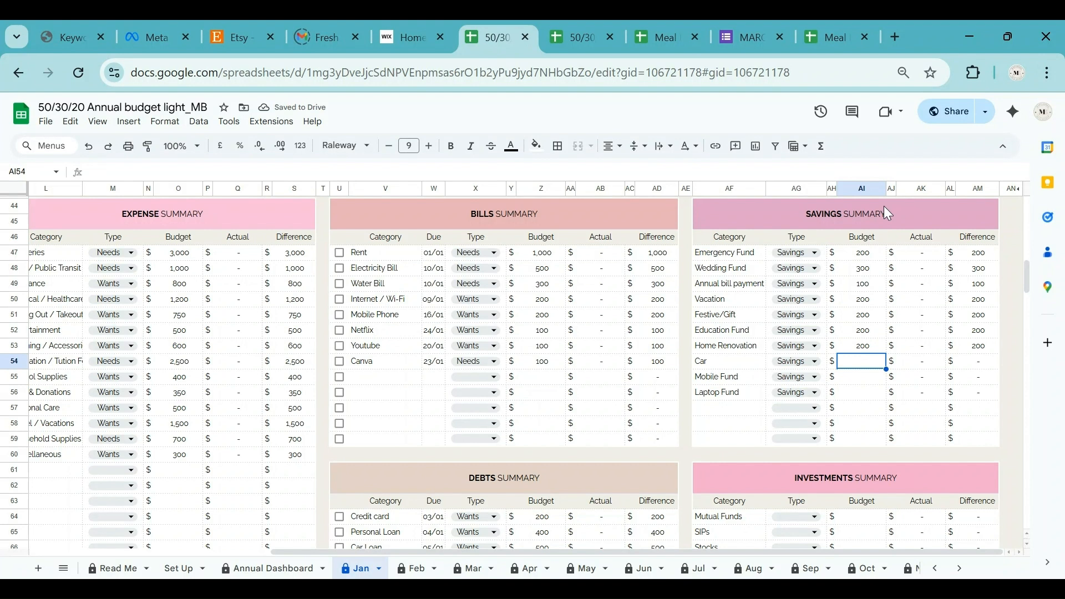
pyautogui.write('500')
pyautogui.press('Return')
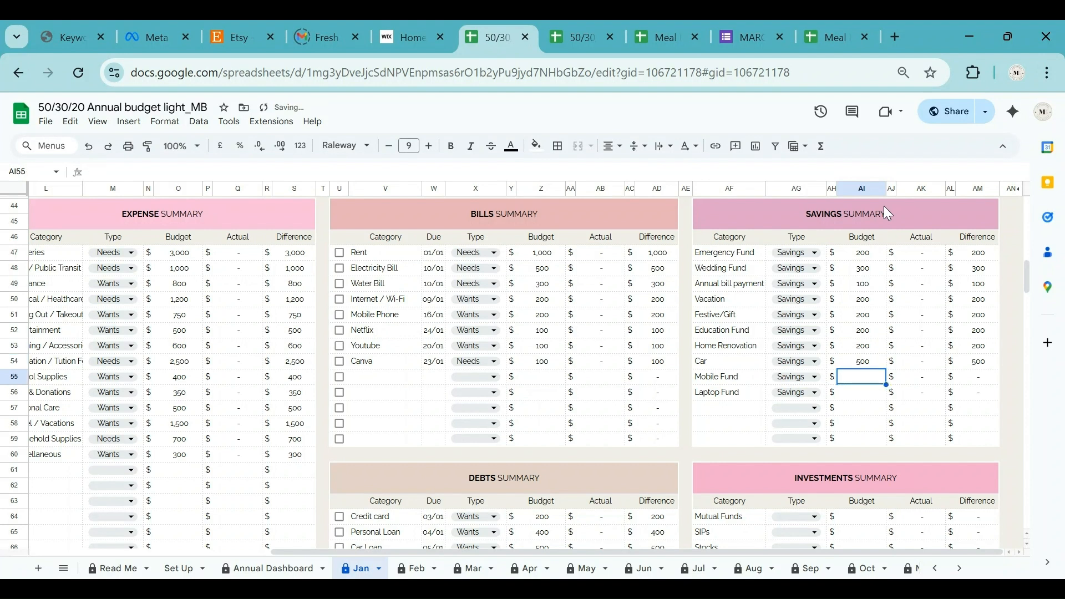
pyautogui.write('100')
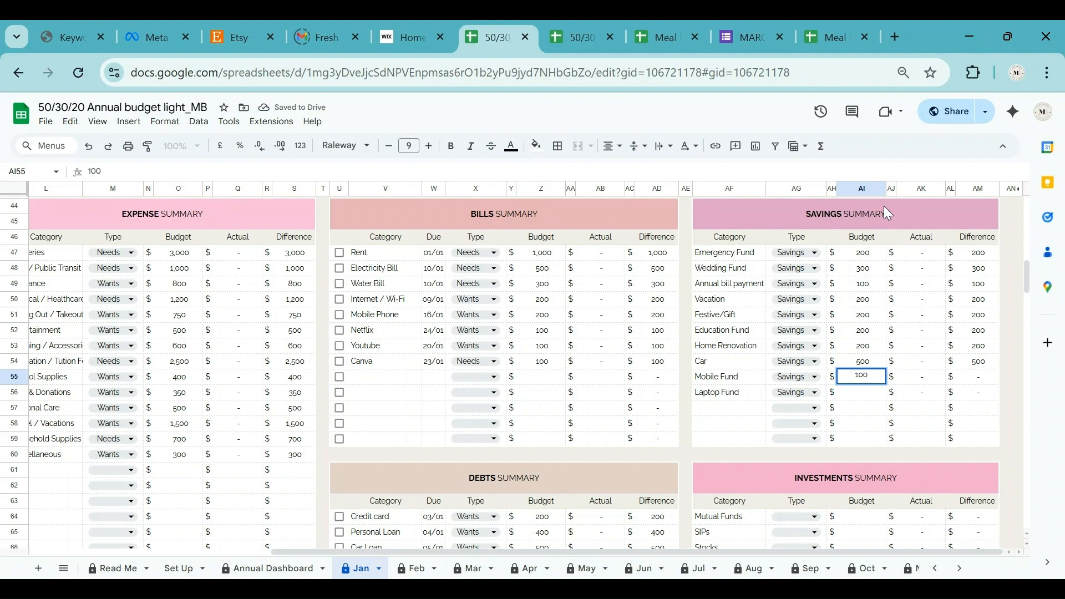
pyautogui.press('Return')
pyautogui.write('1')
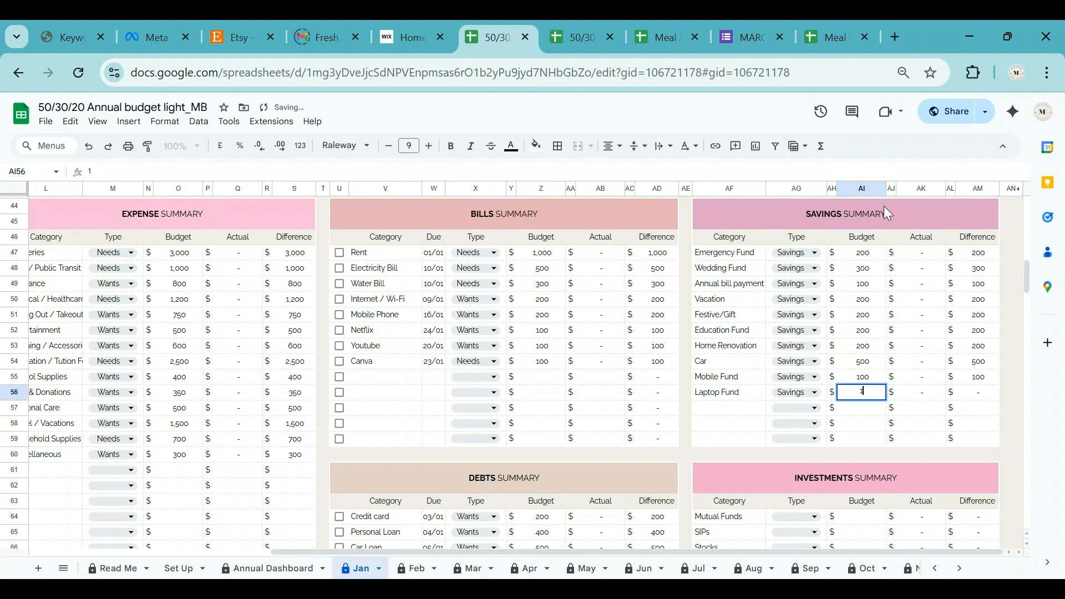
pyautogui.write('00')
pyautogui.press('Return')
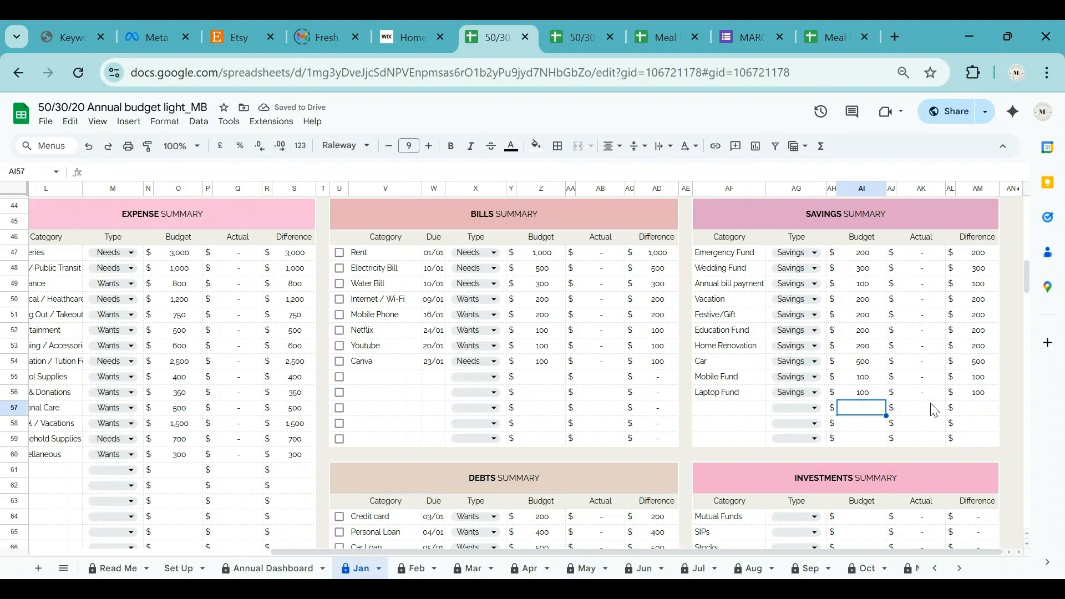
pyautogui.scroll(-3, 931, 408)
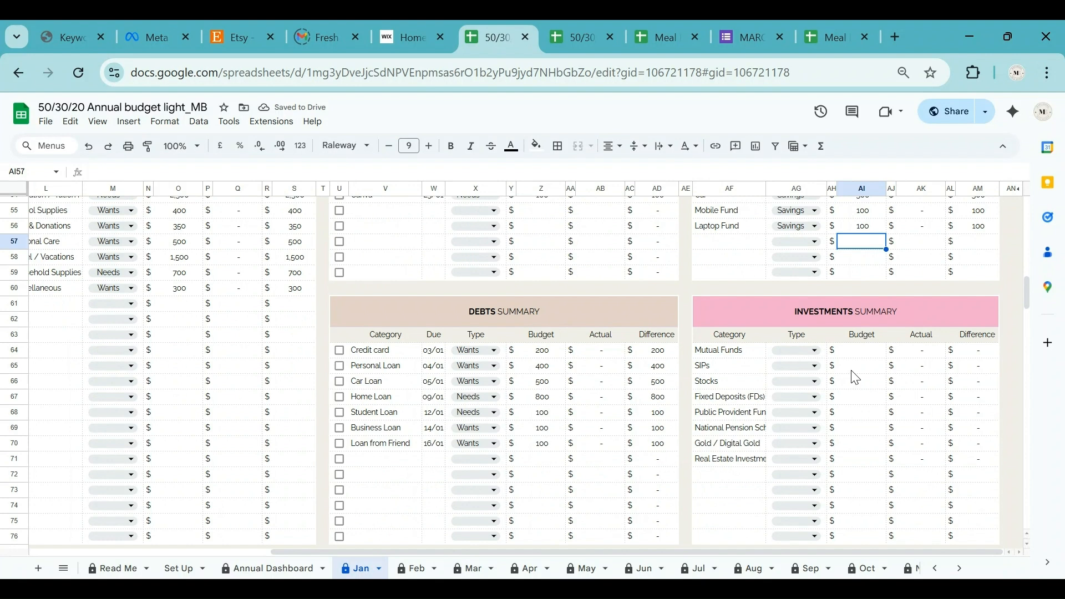
# Set all eight investment categories' type to Savings in AG64:AG71.
pyautogui.scroll(-2, 821, 358)
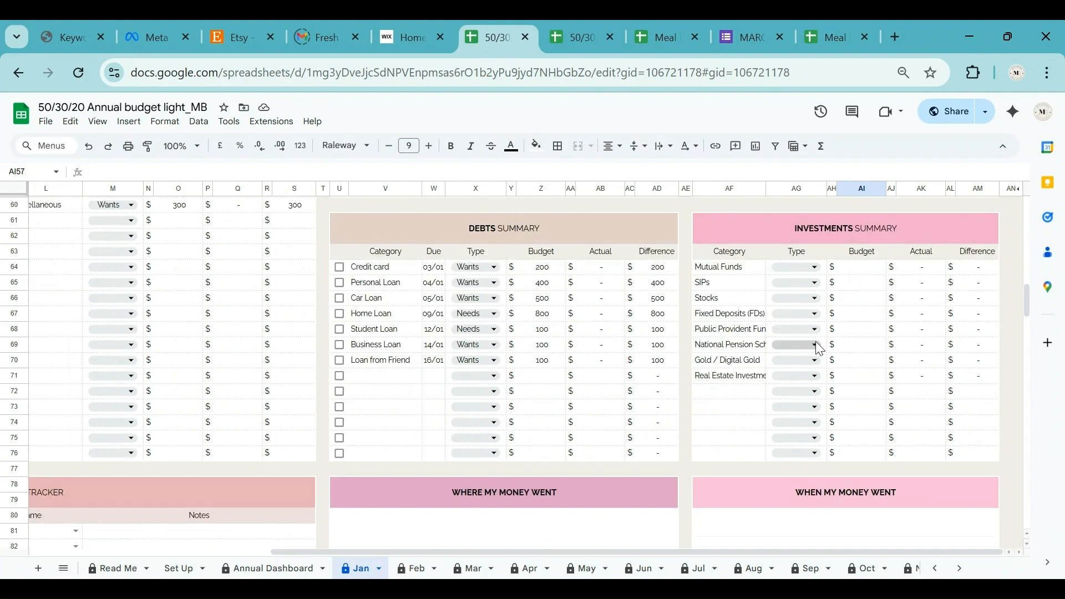
pyautogui.click(815, 267)
pyautogui.click(788, 324)
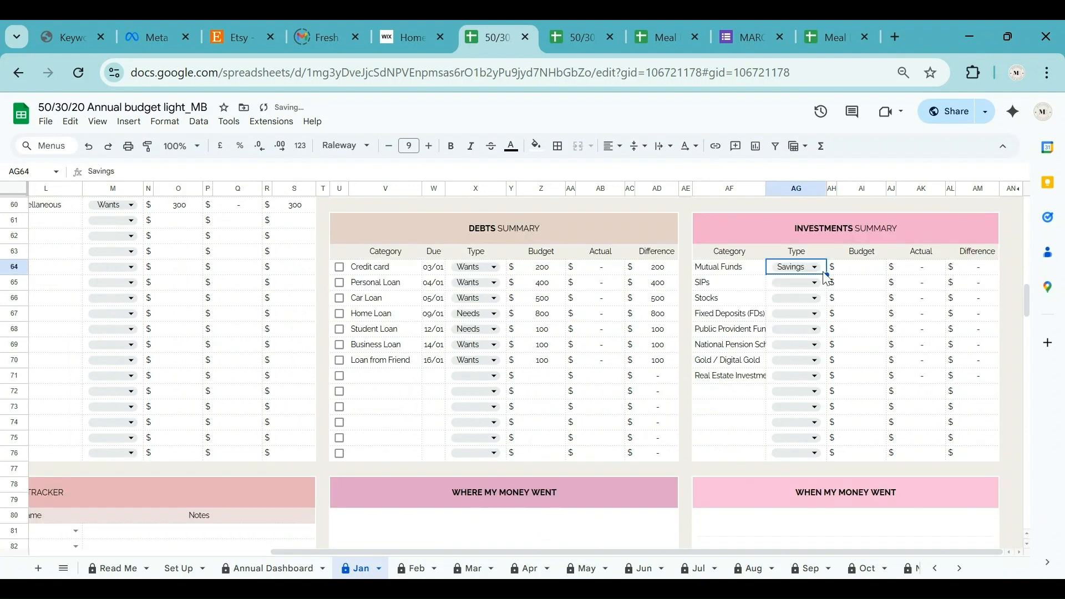
pyautogui.moveTo(825, 274); pyautogui.dragTo(820, 377)
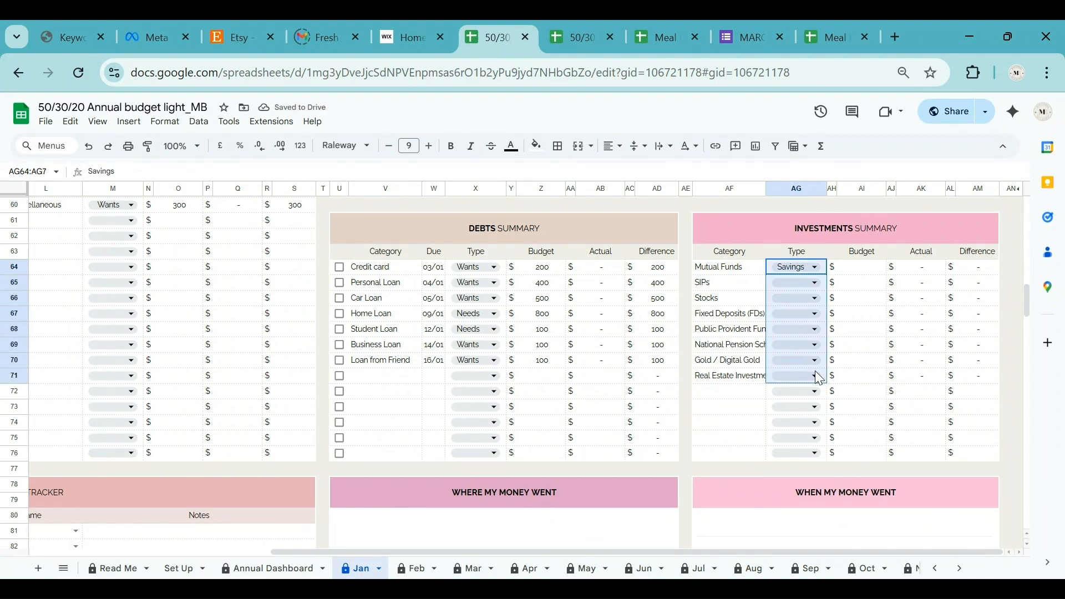
pyautogui.hotkey('ctrl', 'd')
# Budget 400 for Mutual Funds and 200 each for SIPs, Stocks and Fixed Deposits.
pyautogui.click(868, 268)
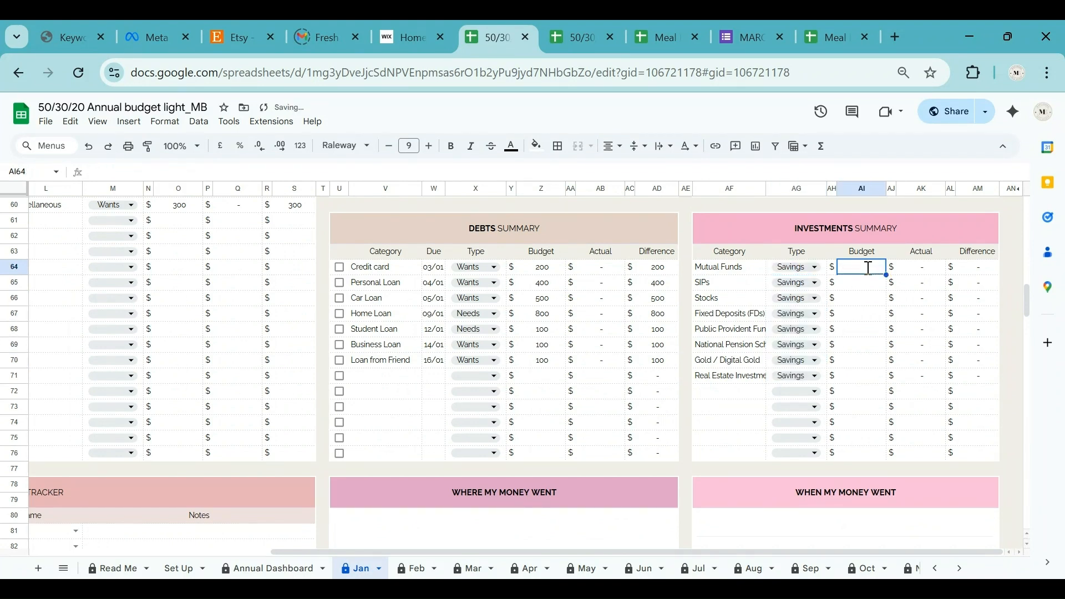
pyautogui.write('400')
pyautogui.press('Return')
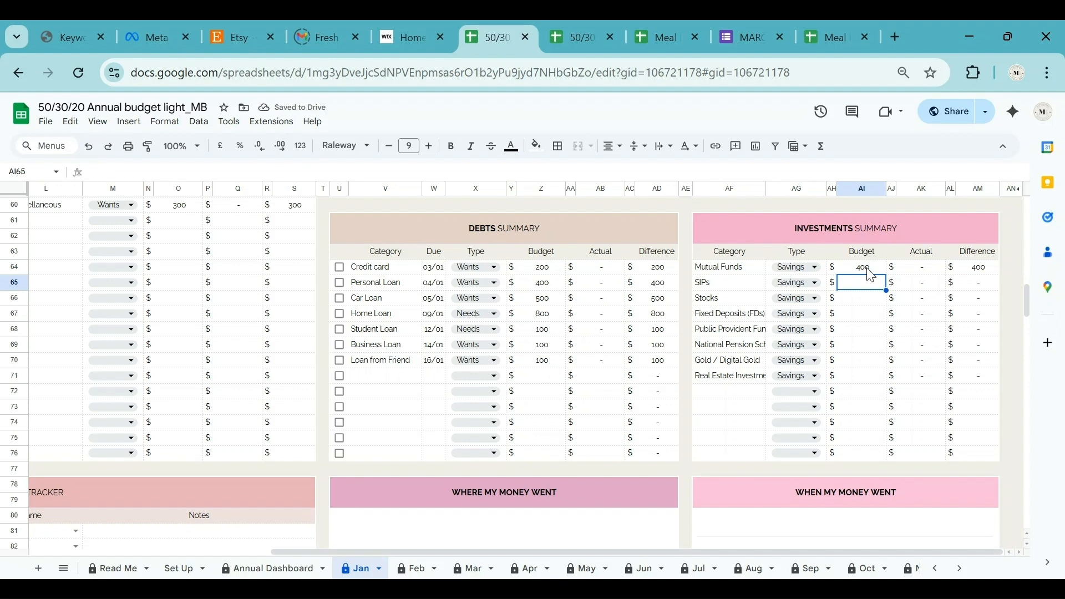
pyautogui.write('200')
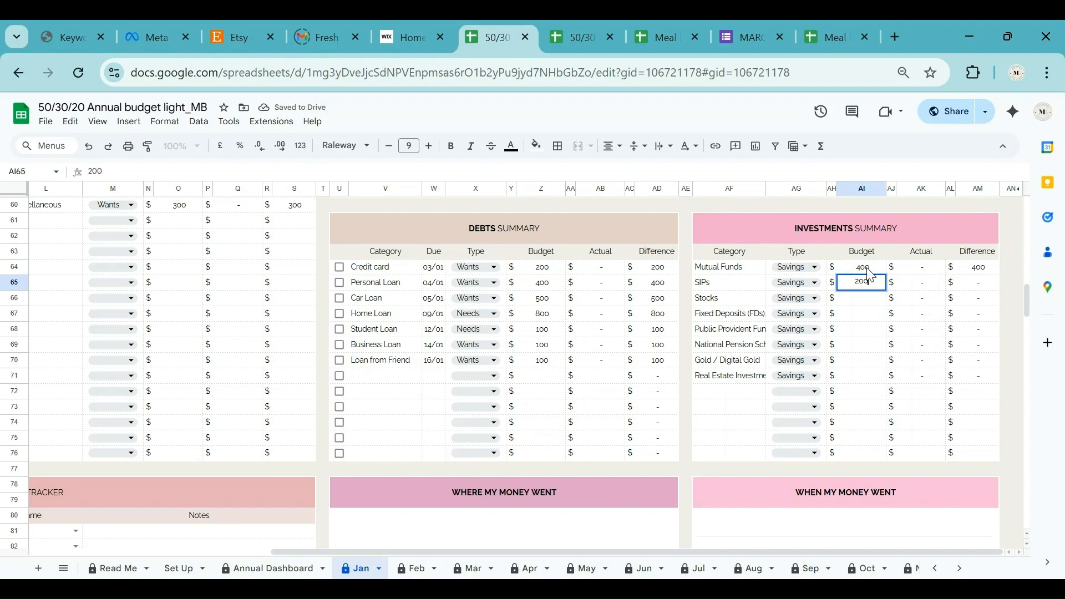
pyautogui.press('Return')
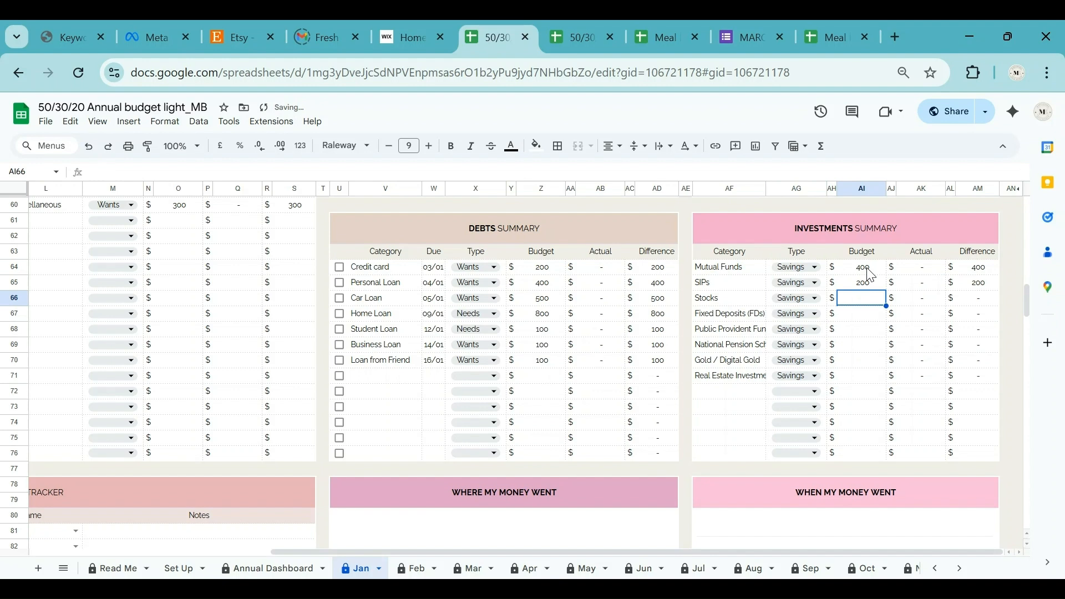
pyautogui.write('200')
pyautogui.press('Return')
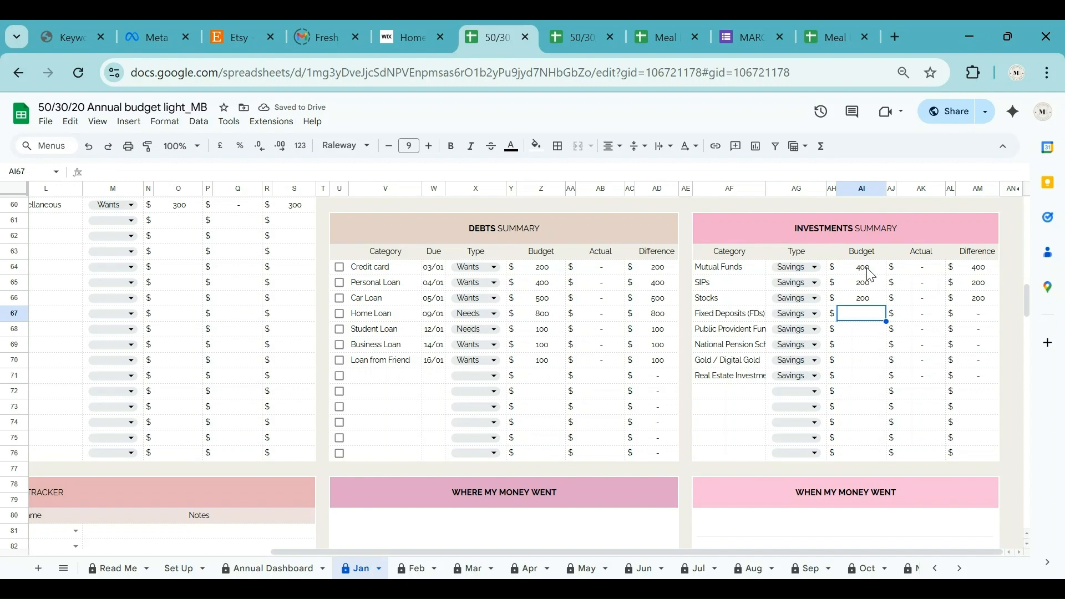
pyautogui.write('200')
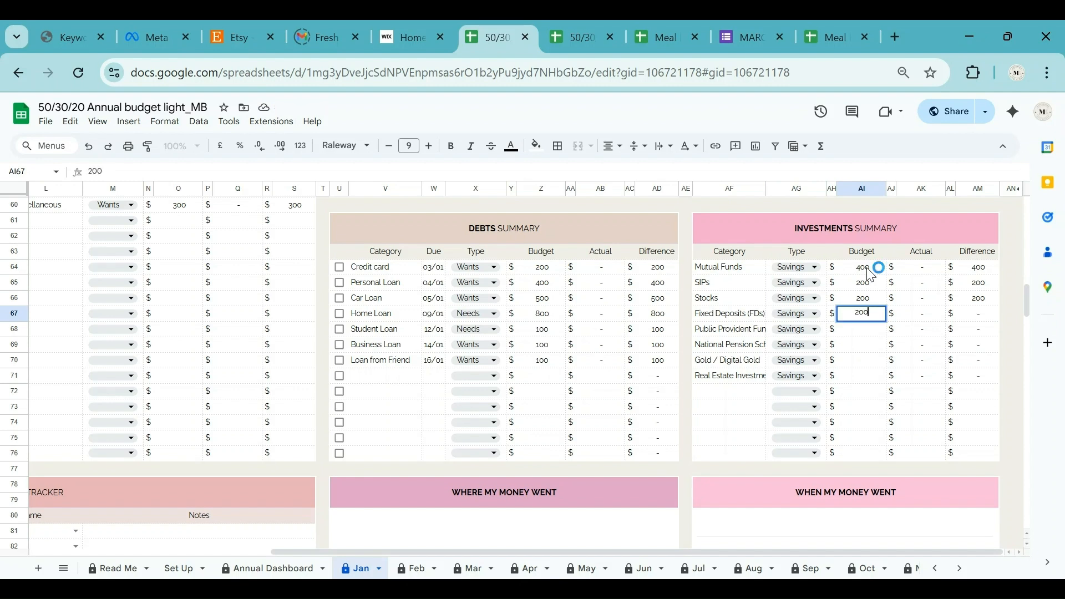
pyautogui.press('Return')
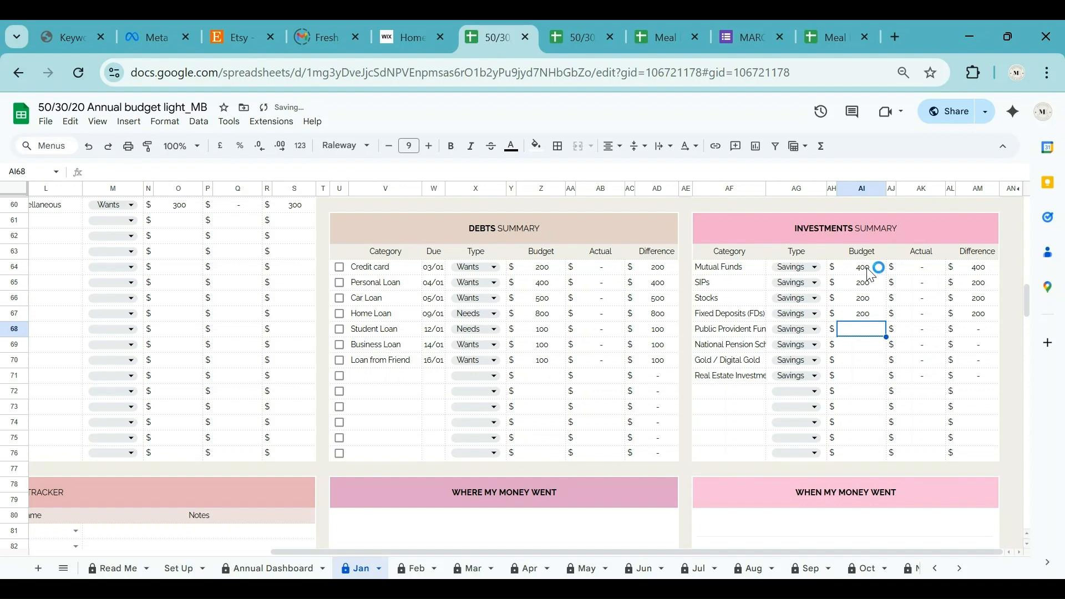
# Budget 200 each for Public Provident Fund, national pension, Gold / Digital Gold and real estate.
pyautogui.write('200')
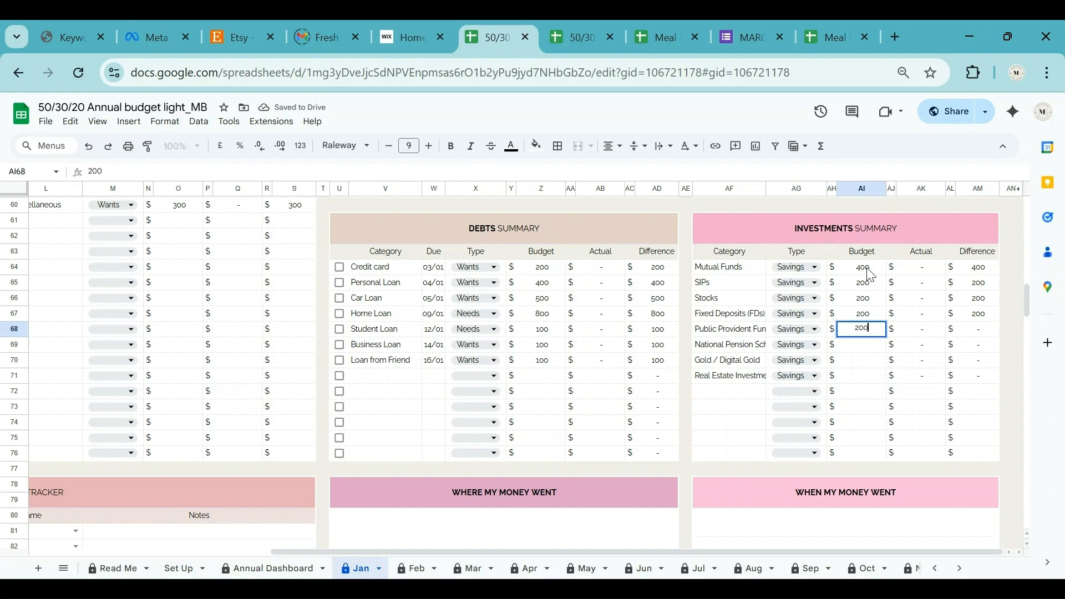
pyautogui.press('Return')
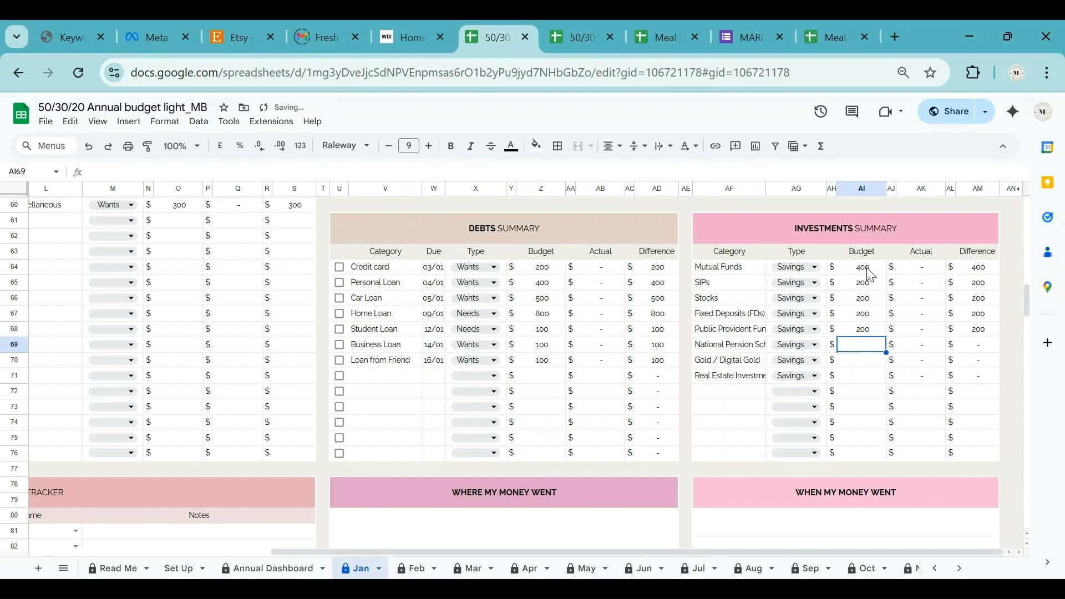
pyautogui.write('200')
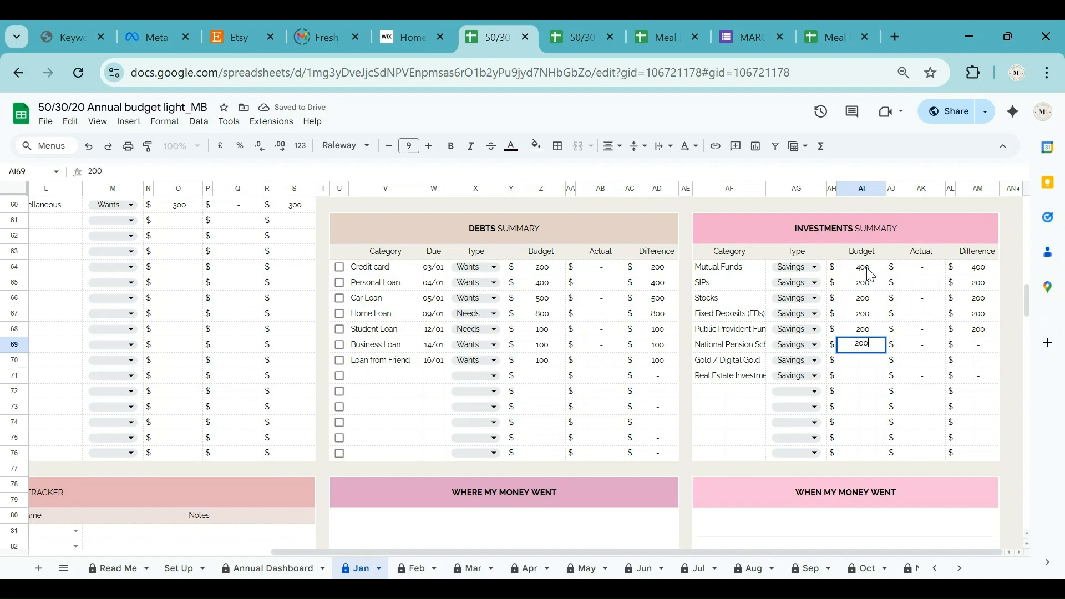
pyautogui.press('Return')
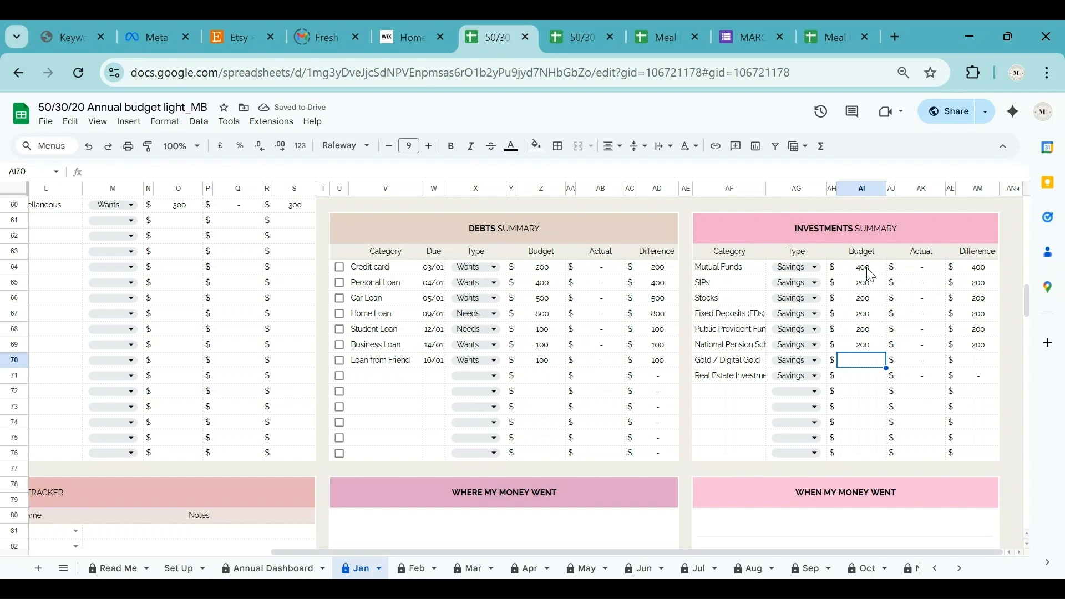
pyautogui.write('200')
pyautogui.press('Return')
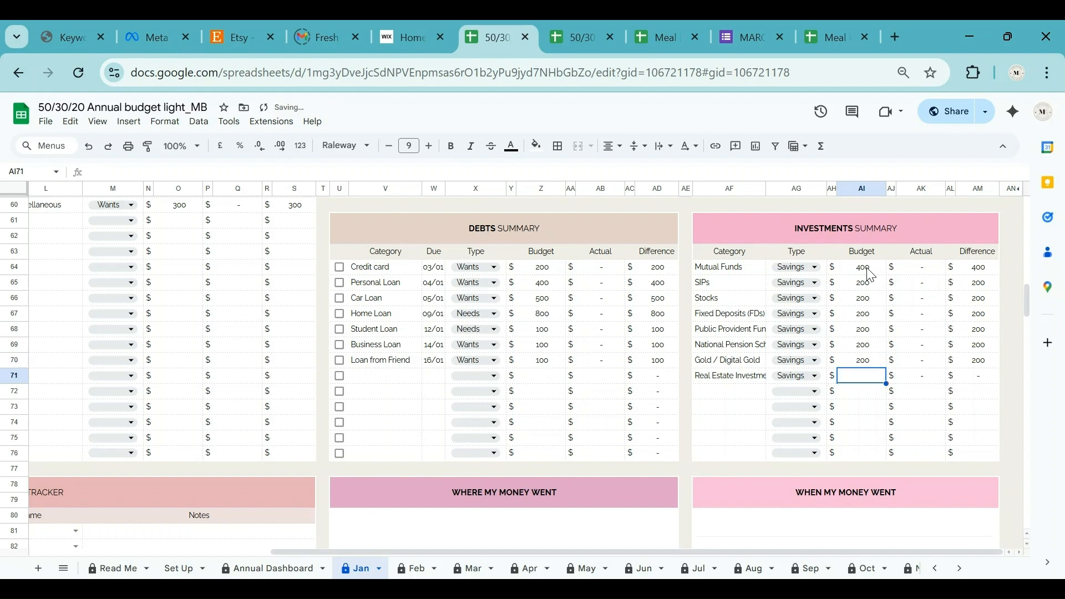
pyautogui.write('200')
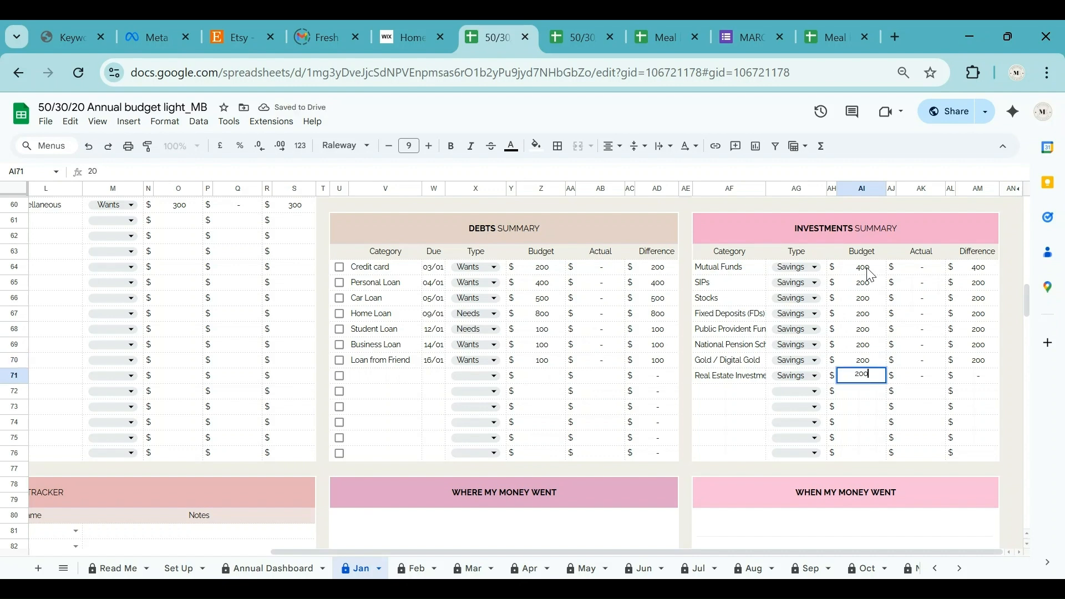
pyautogui.press('Return')
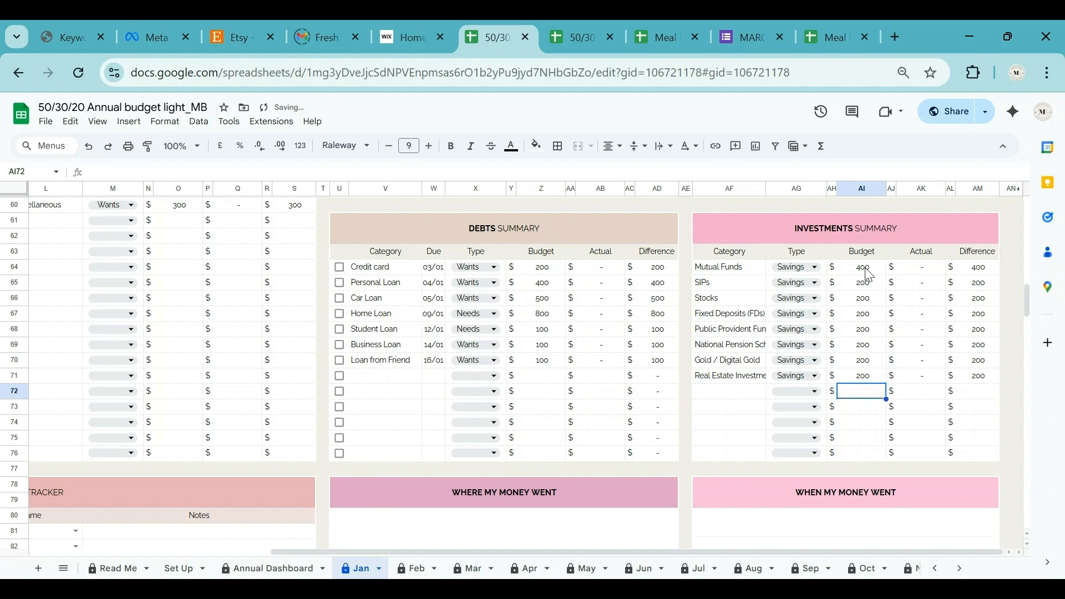
pyautogui.scroll(2, 869, 476)
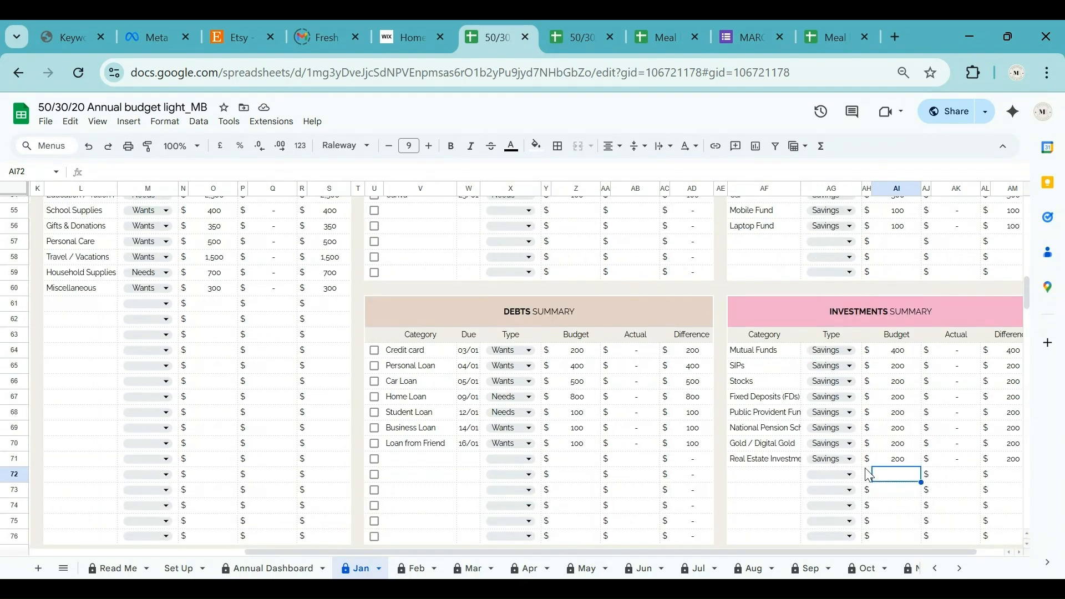
# Move to the Transaction Tracker and select its first Date cell, B81.
pyautogui.scroll(-3, 869, 475)
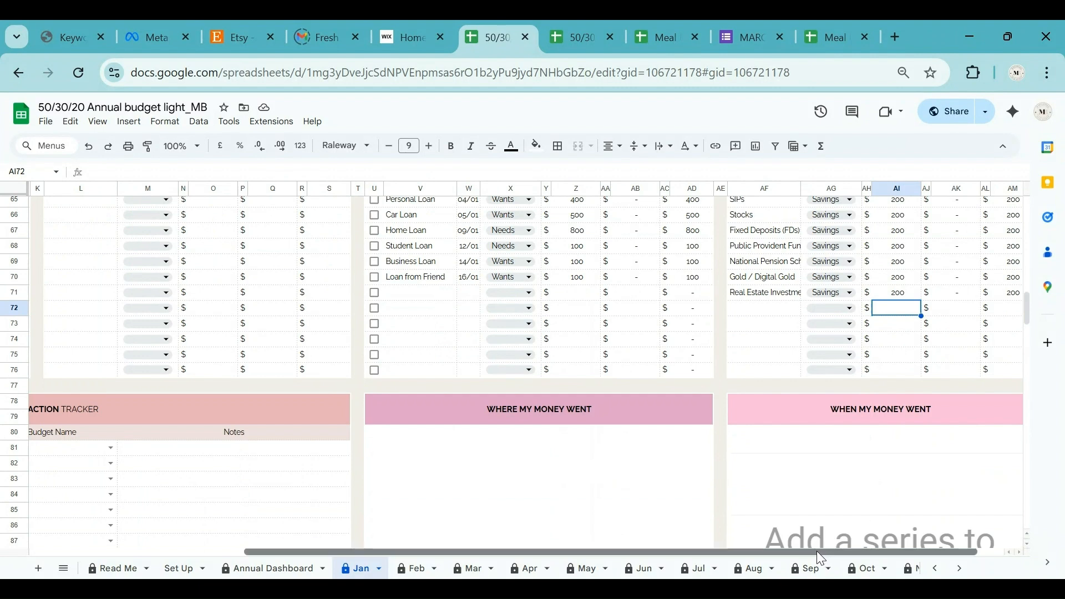
pyautogui.moveTo(818, 552); pyautogui.dragTo(604, 552)
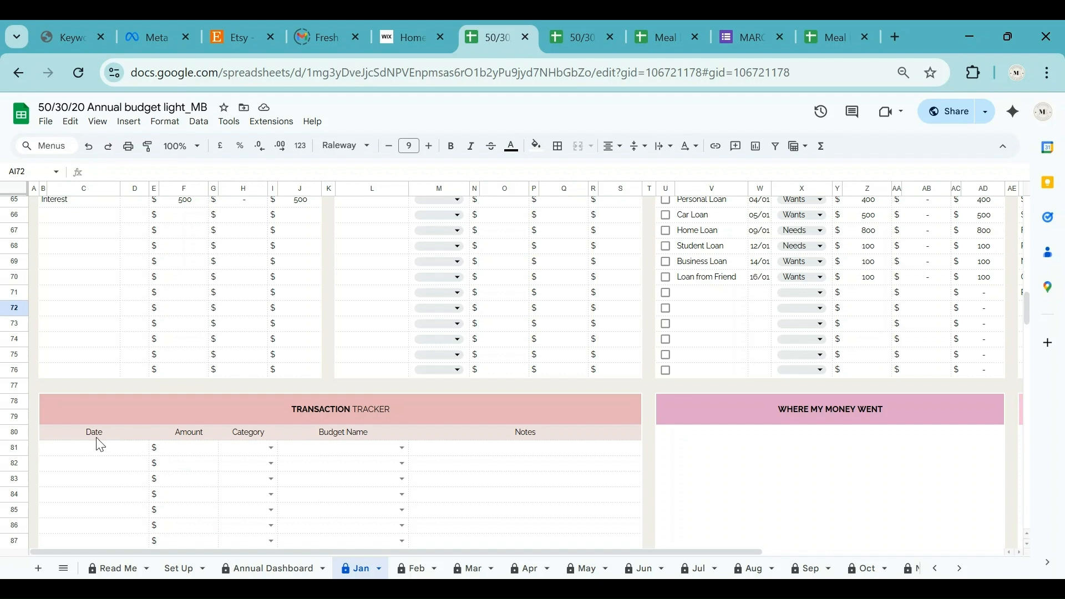
pyautogui.scroll(-3, 97, 449)
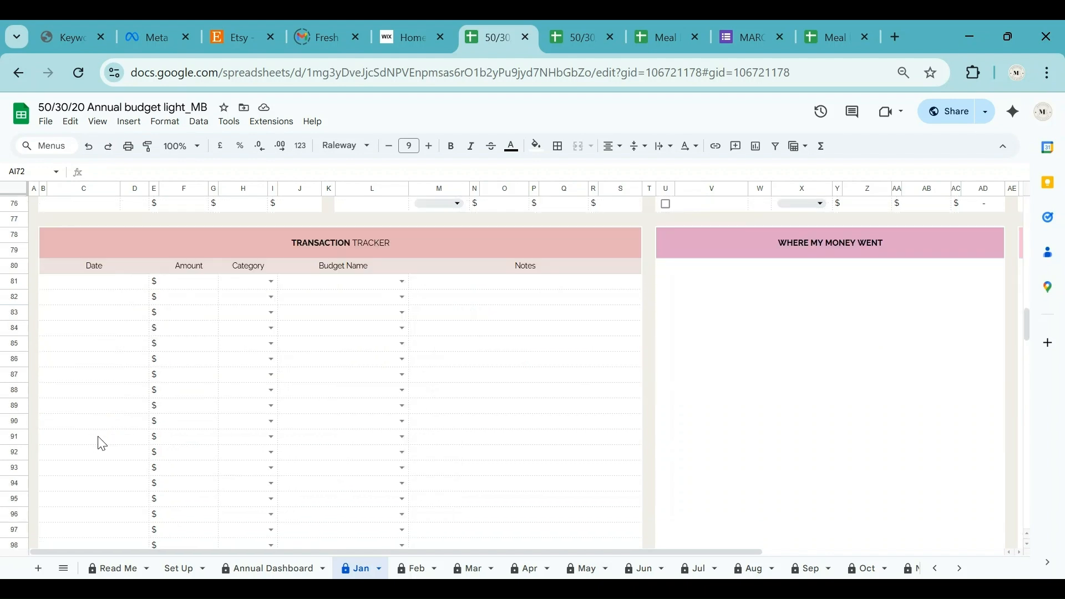
pyautogui.scroll(-2, 102, 444)
pyautogui.scroll(2, 102, 444)
pyautogui.click(91, 287)
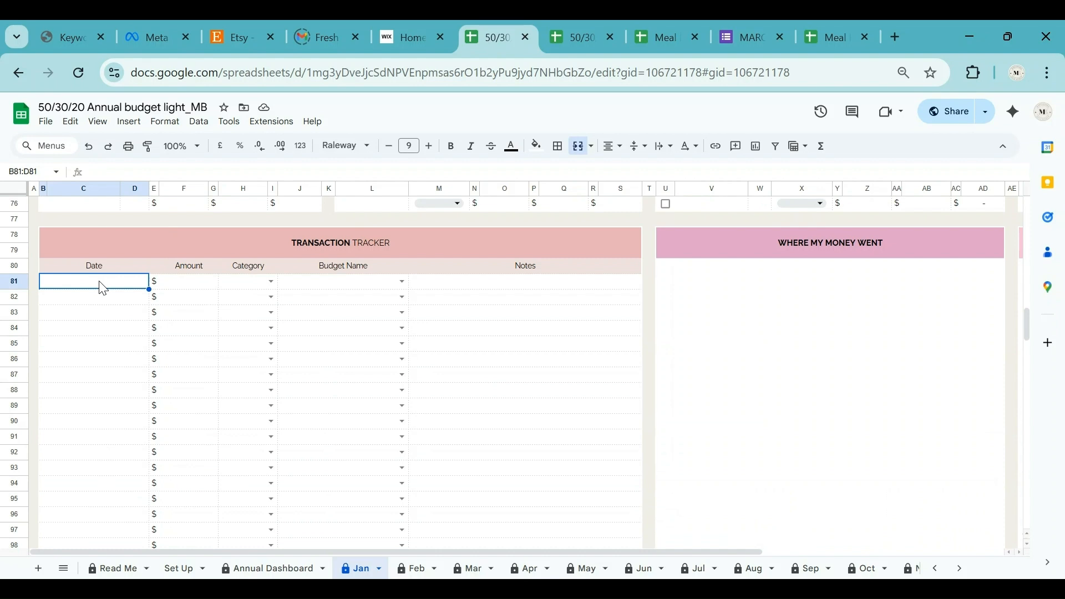
# Set the first transaction's date to January 1, 2025 using the date picker.
pyautogui.doubleClick(101, 282)
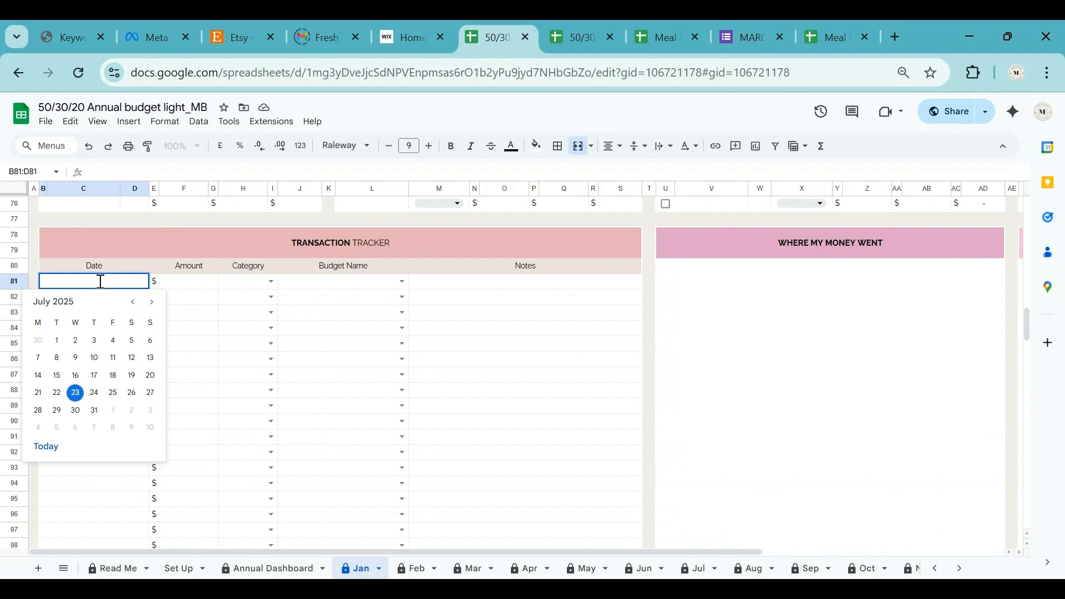
pyautogui.click(132, 302)
pyautogui.click(132, 302)
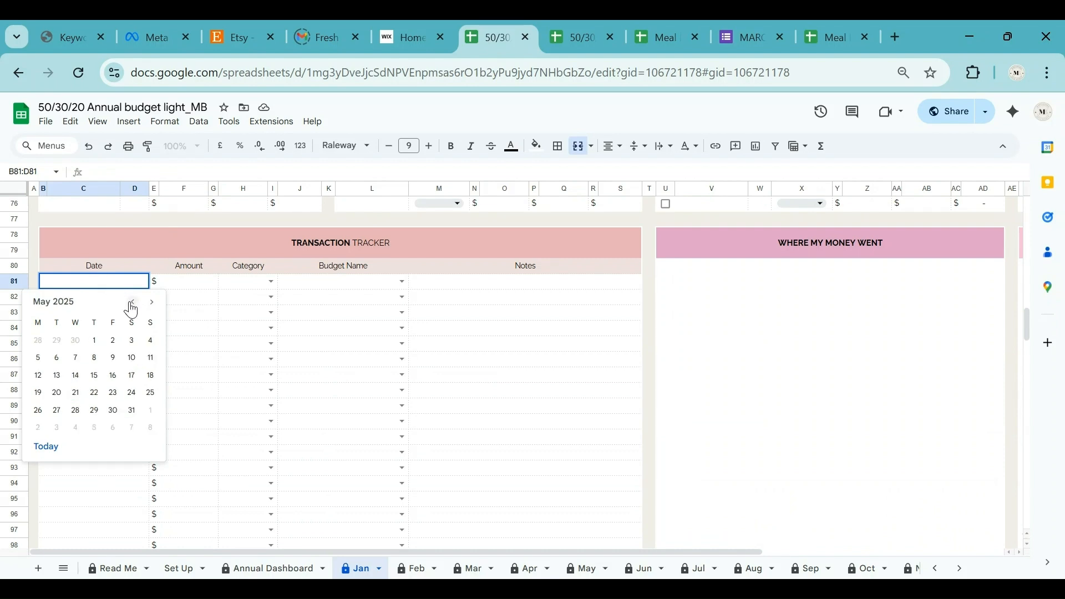
pyautogui.click(132, 302)
pyautogui.click(132, 303)
pyautogui.click(132, 302)
pyautogui.click(132, 302)
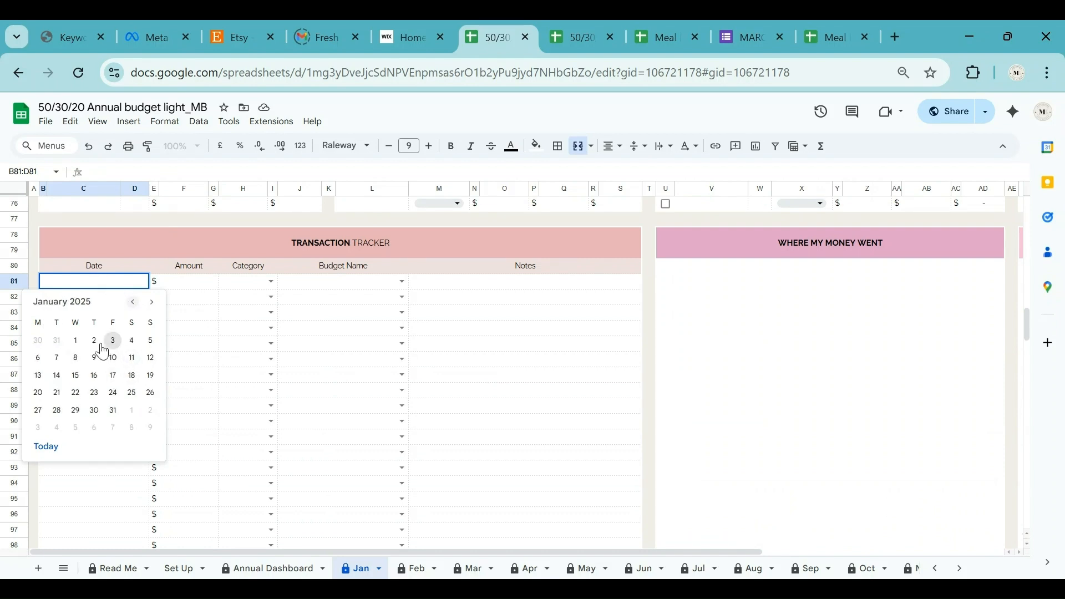
pyautogui.click(75, 340)
# Enter amount 1500, category Income and budget Paycheck 1 for the first transaction.
pyautogui.click(189, 284)
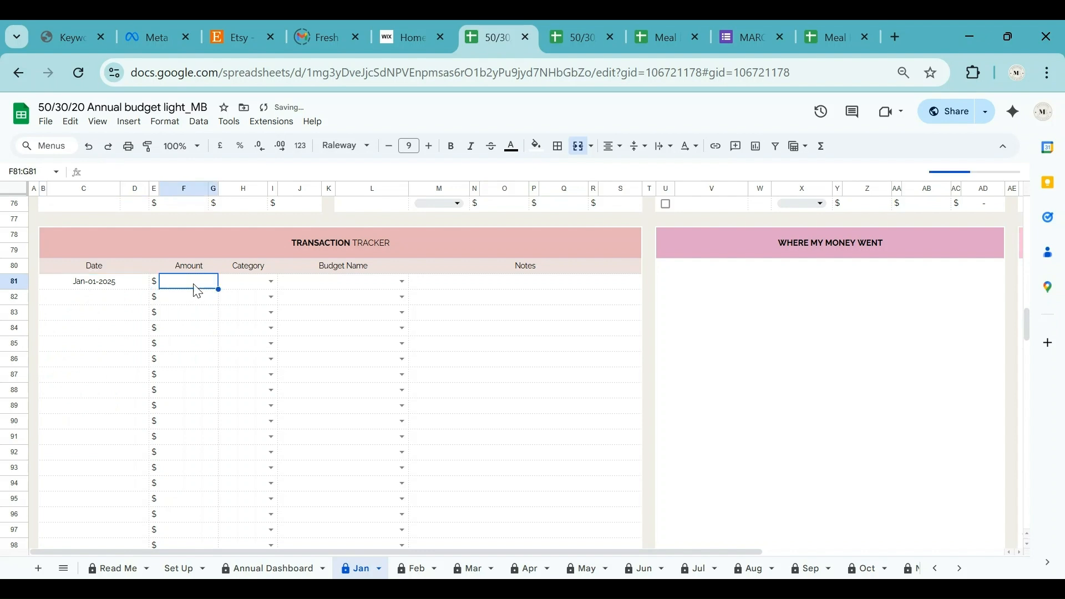
pyautogui.write('1500')
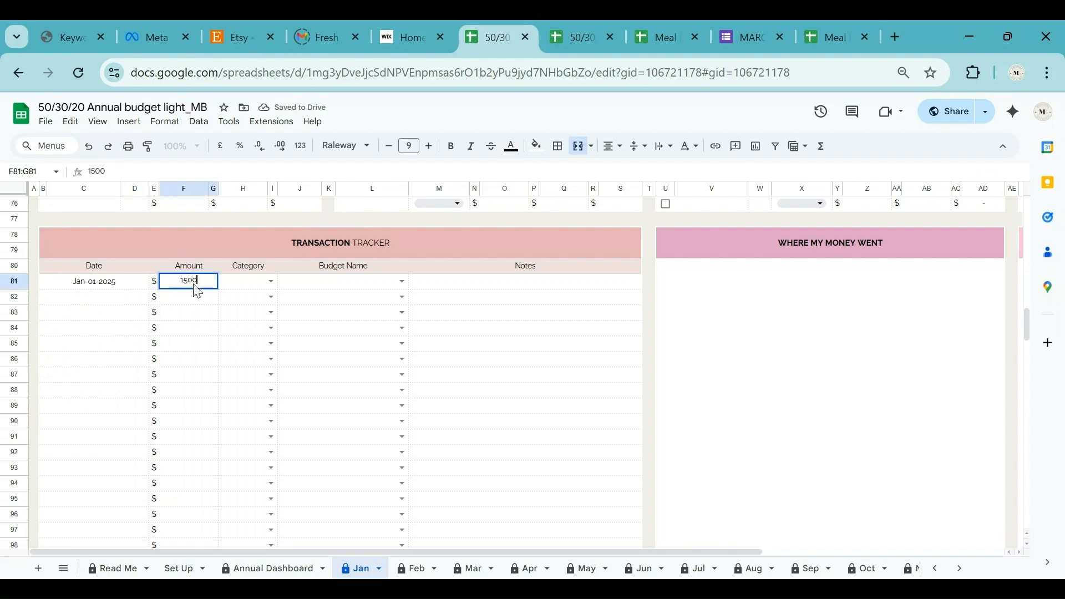
pyautogui.click(271, 282)
pyautogui.click(250, 300)
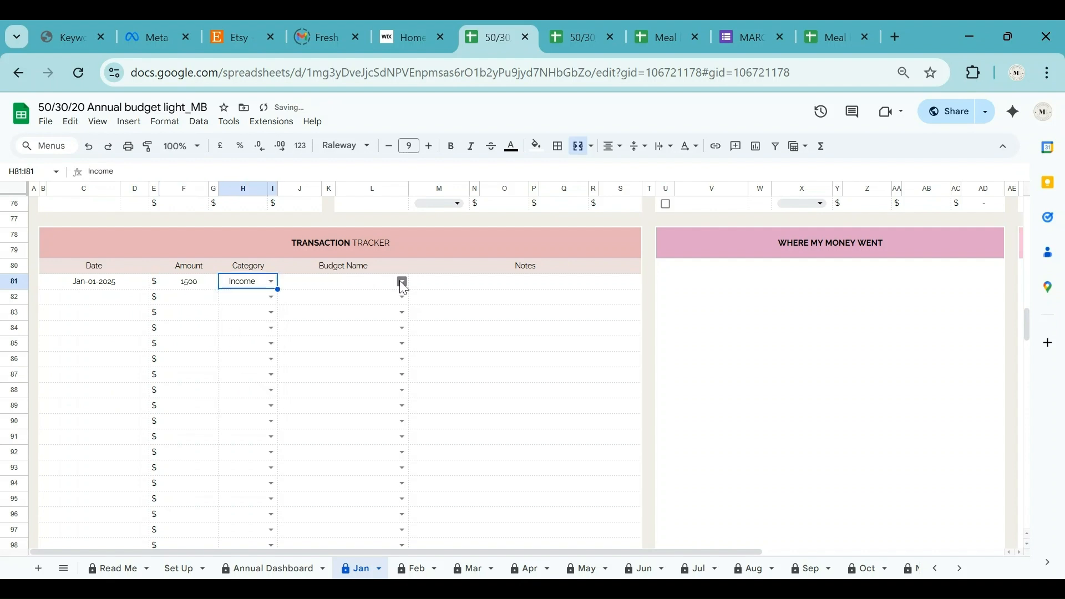
pyautogui.click(401, 282)
pyautogui.click(370, 304)
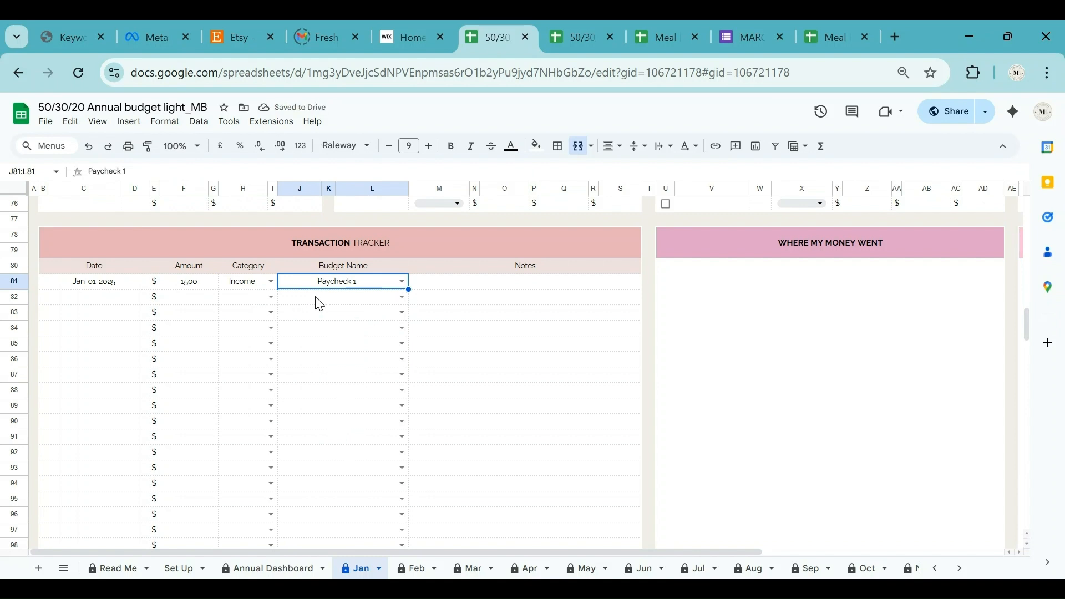
pyautogui.click(114, 299)
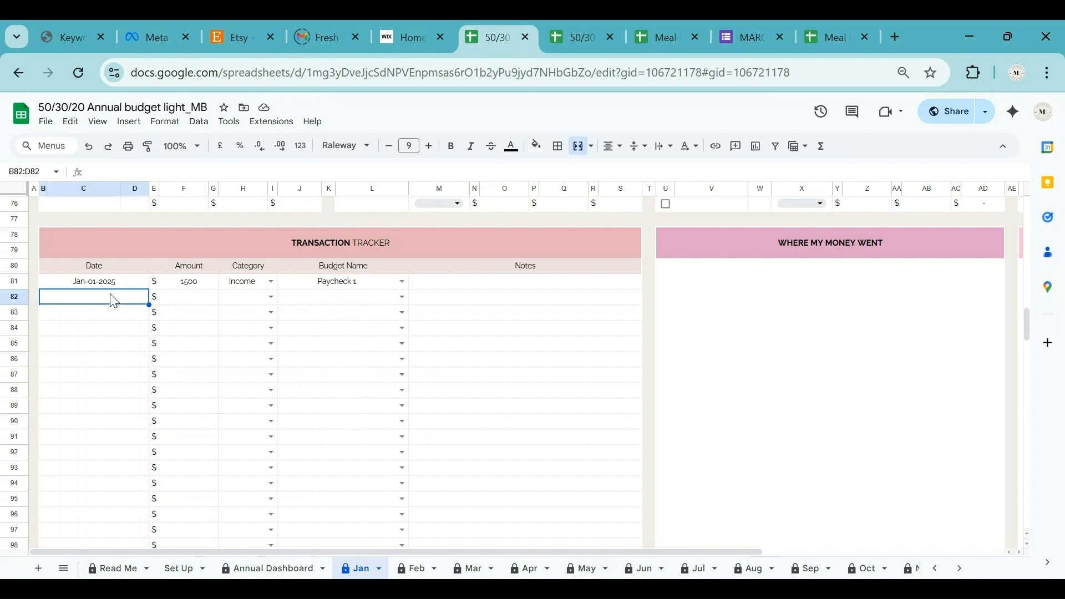
# Log row 82 as January 2, amount 300, category Expense, budget Groceries.
pyautogui.doubleClick(113, 298)
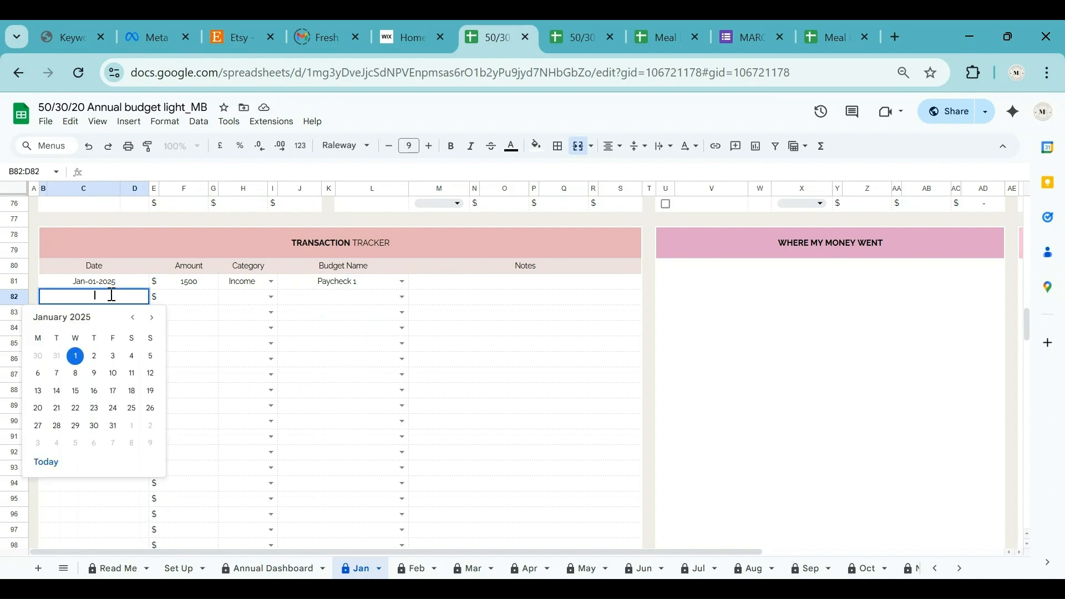
pyautogui.click(93, 357)
pyautogui.click(198, 300)
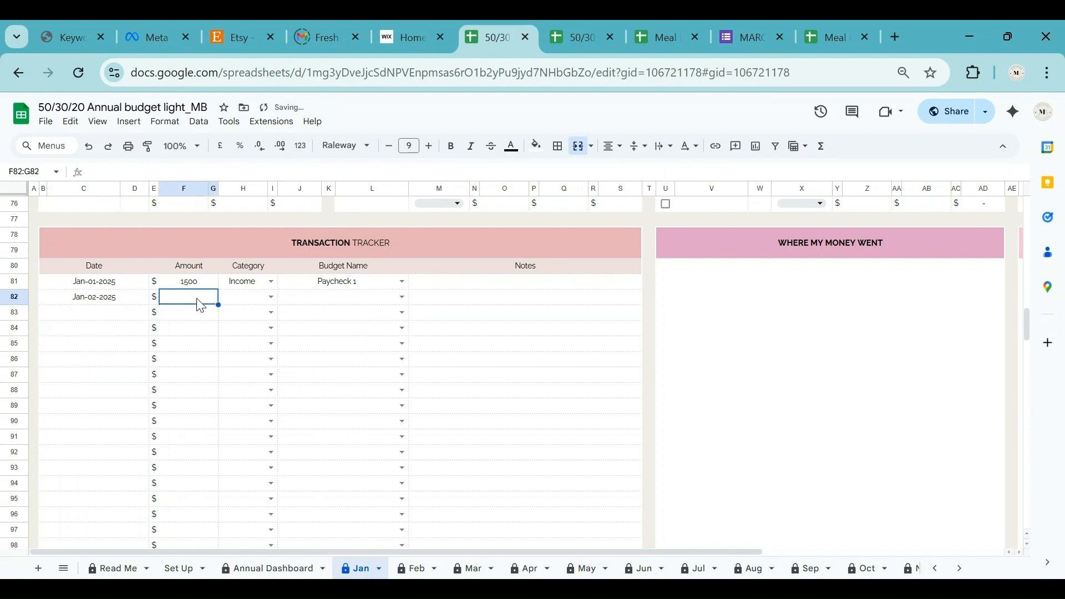
pyautogui.write('300')
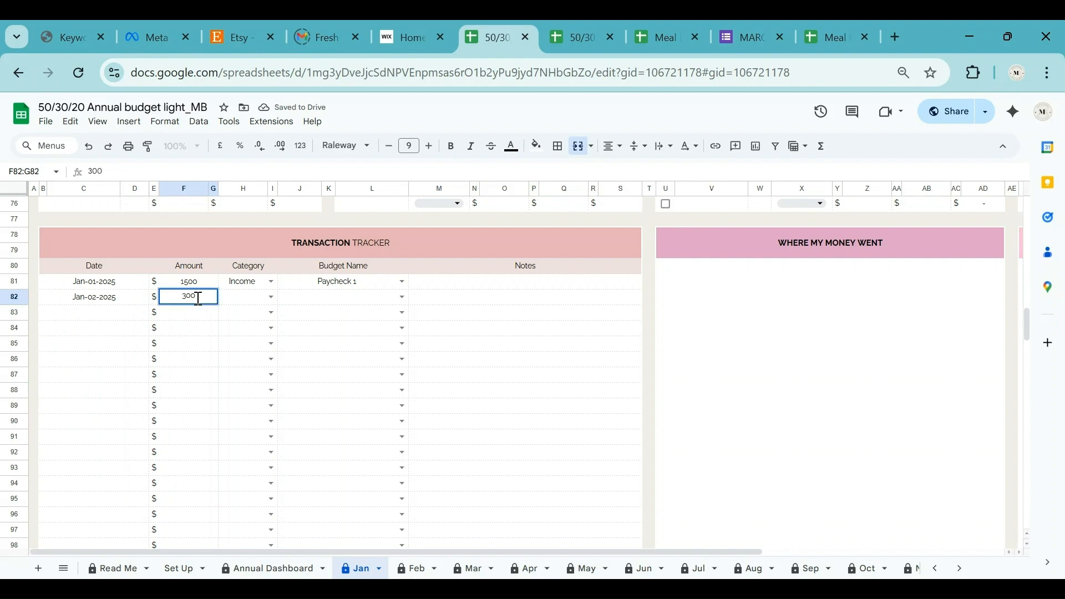
pyautogui.click(272, 297)
pyautogui.click(241, 332)
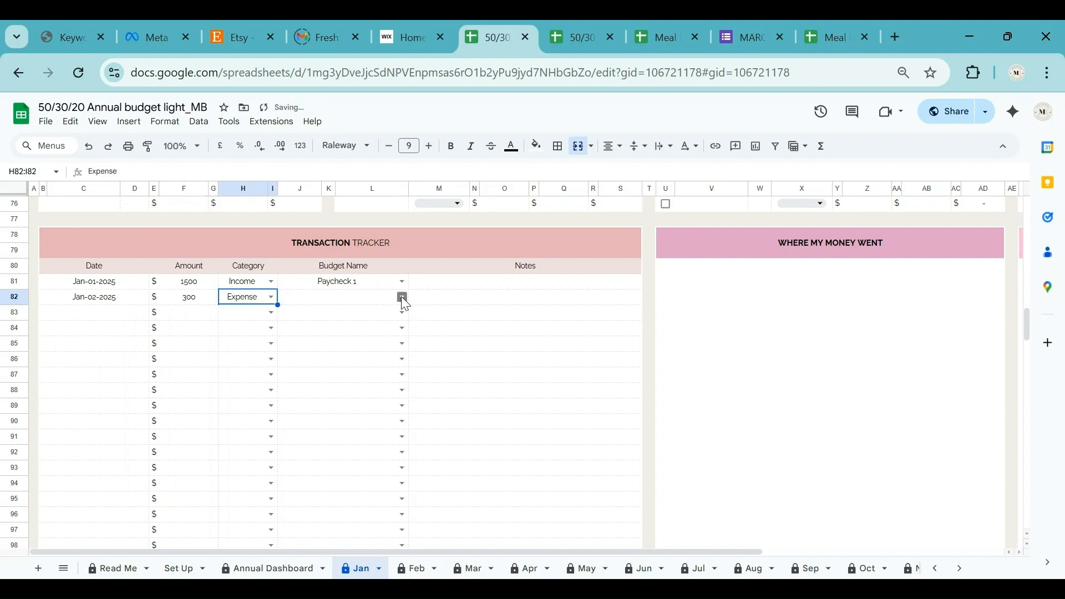
pyautogui.click(401, 297)
pyautogui.click(325, 435)
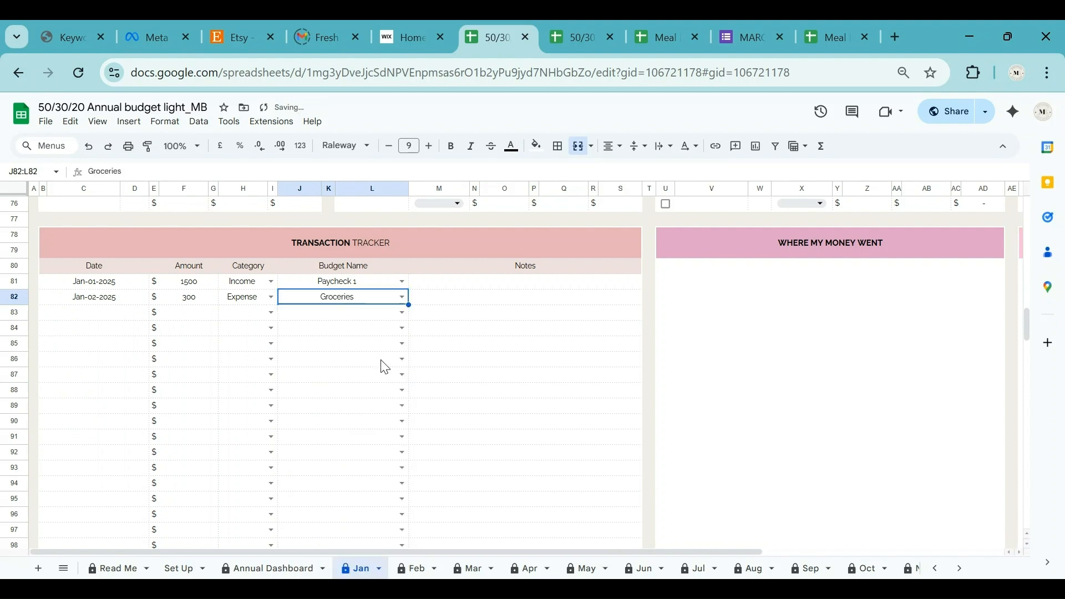
# Add the note 'Buy milk bread and egg' to the groceries transaction.
pyautogui.click(450, 300)
pyautogui.write('Buy milk')
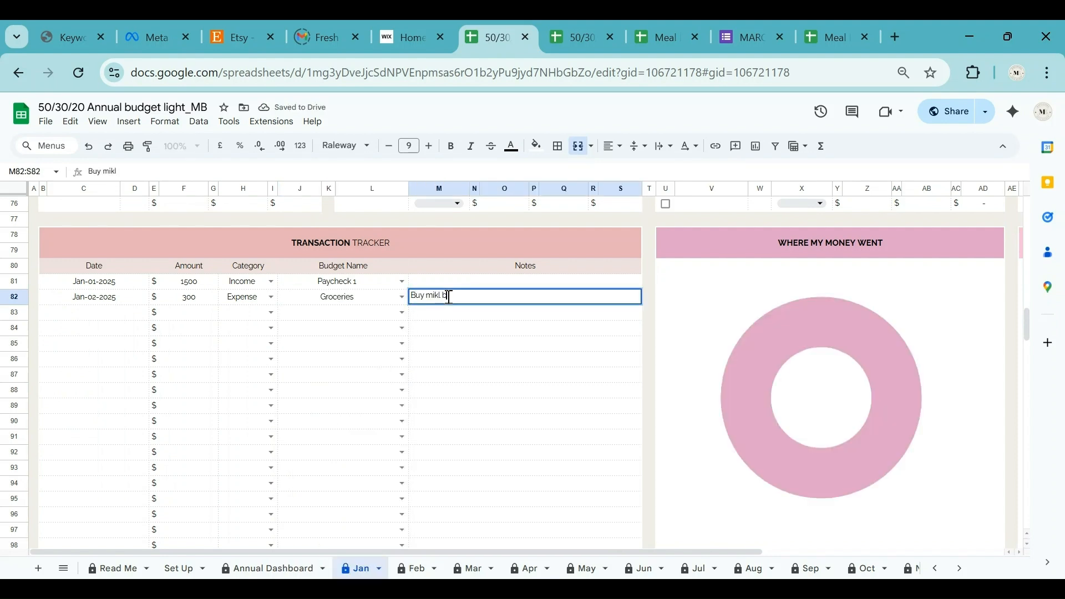
pyautogui.press('BackSpace')
pyautogui.press('BackSpace')
pyautogui.press('BackSpace')
pyautogui.write('ilk bread and egg')
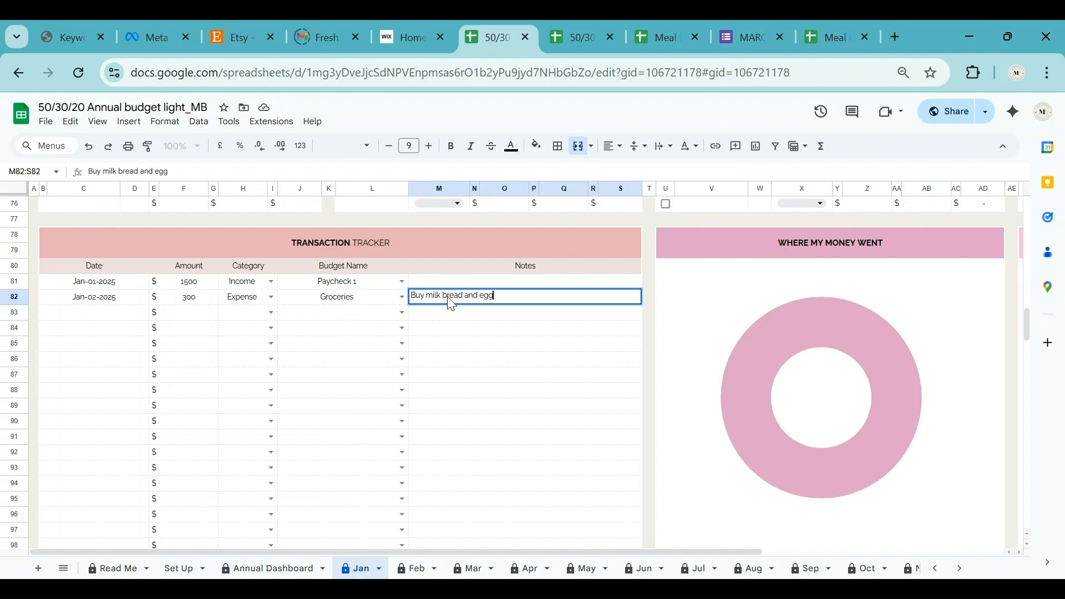
pyautogui.press('Return')
pyautogui.click(119, 315)
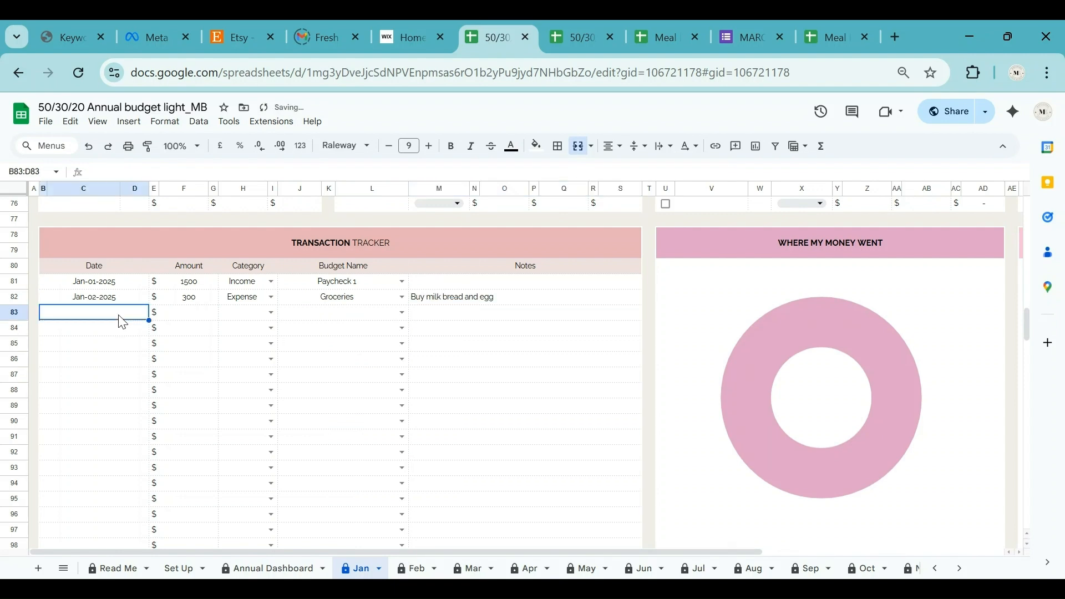
pyautogui.doubleClick(119, 315)
# Log row 83 as January 3, amount 150, category Bills, budget Mobile Phone.
pyautogui.click(113, 371)
pyautogui.click(186, 313)
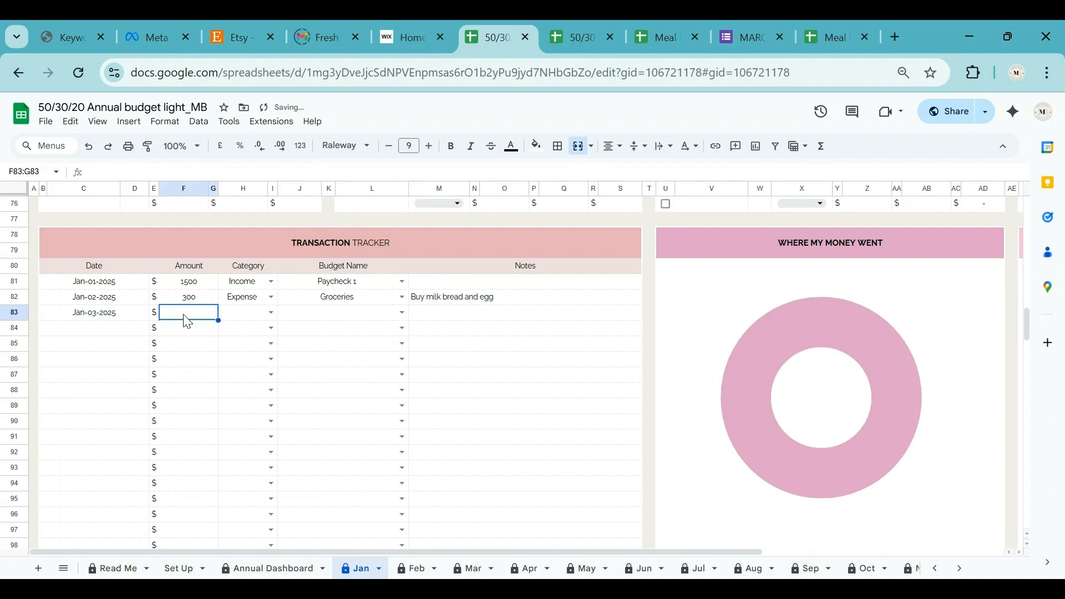
pyautogui.write('150')
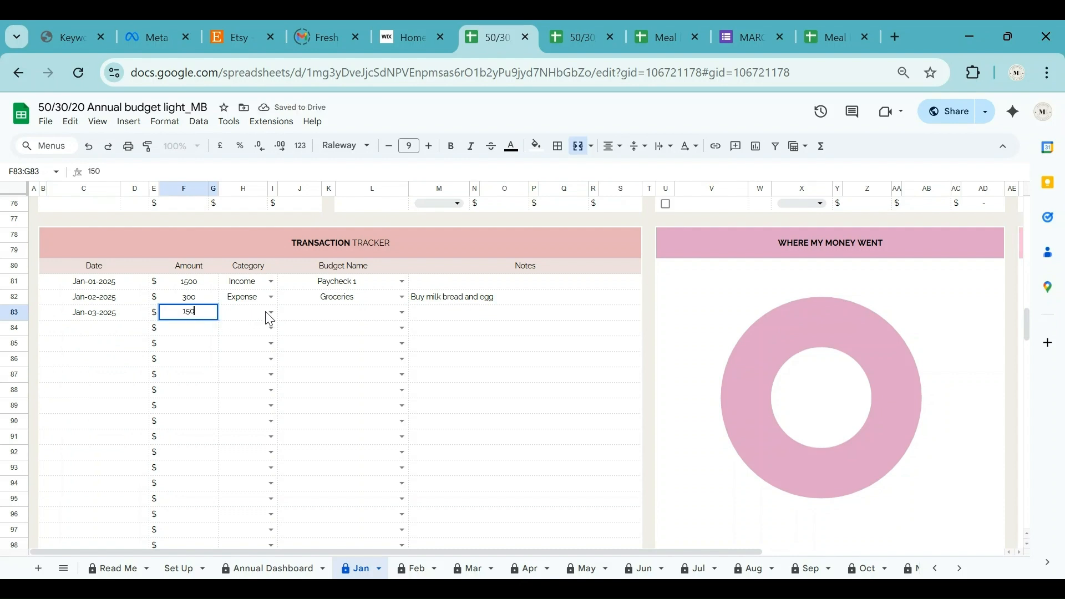
pyautogui.click(270, 313)
pyautogui.click(246, 370)
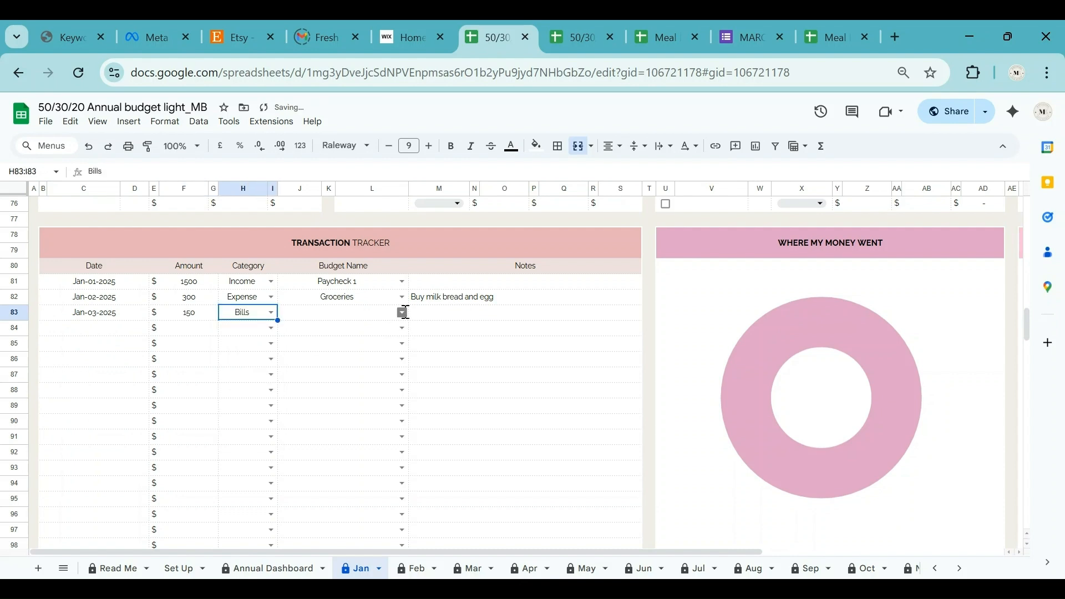
pyautogui.click(401, 312)
pyautogui.scroll(-1, 349, 506)
pyautogui.scroll(-3, 349, 506)
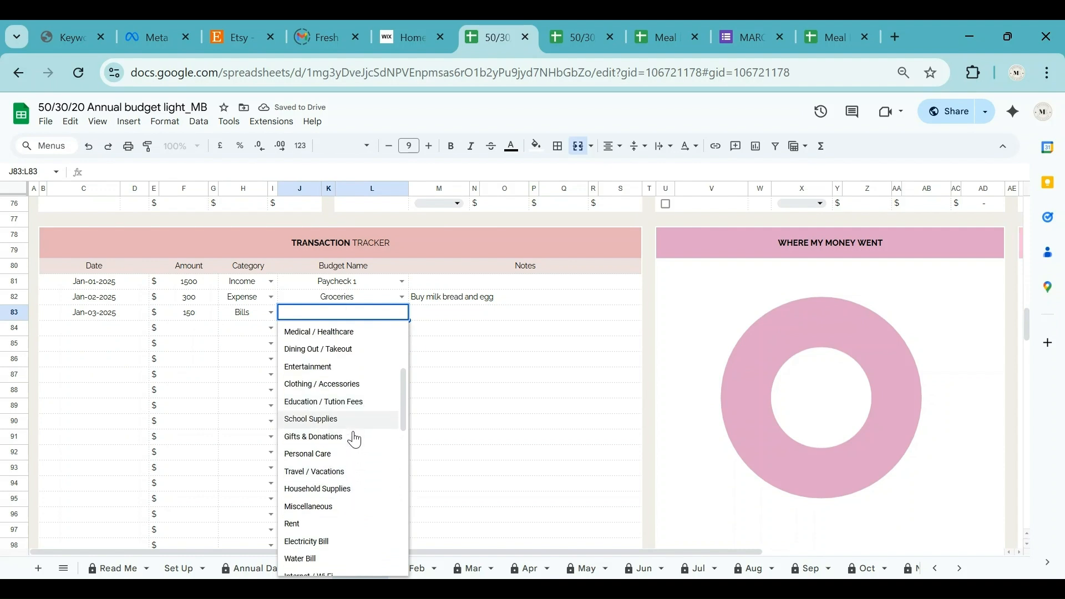
pyautogui.scroll(-2, 351, 438)
pyautogui.click(340, 516)
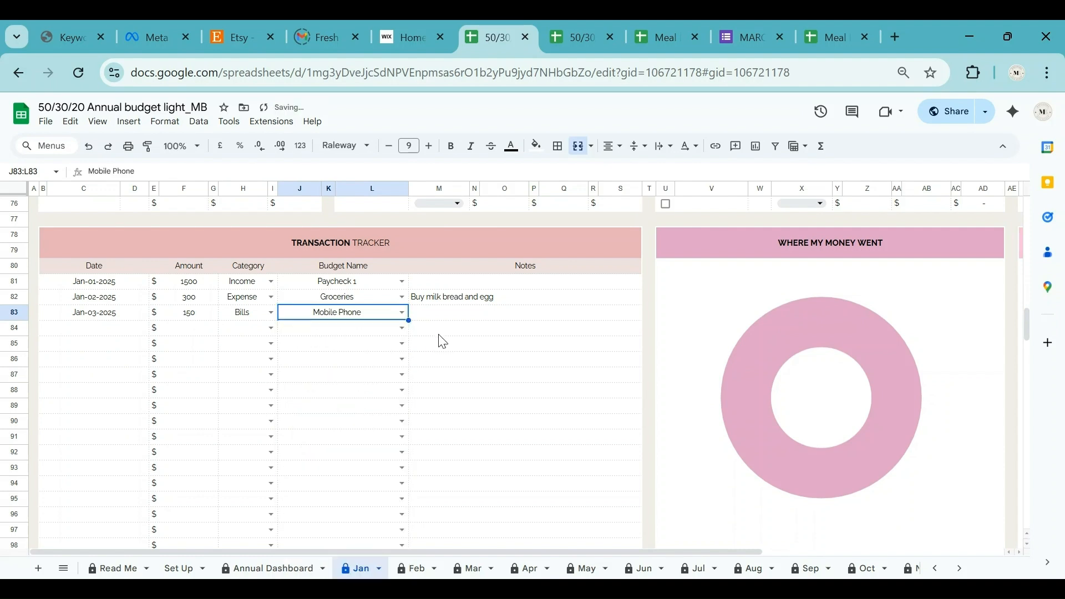
pyautogui.click(450, 314)
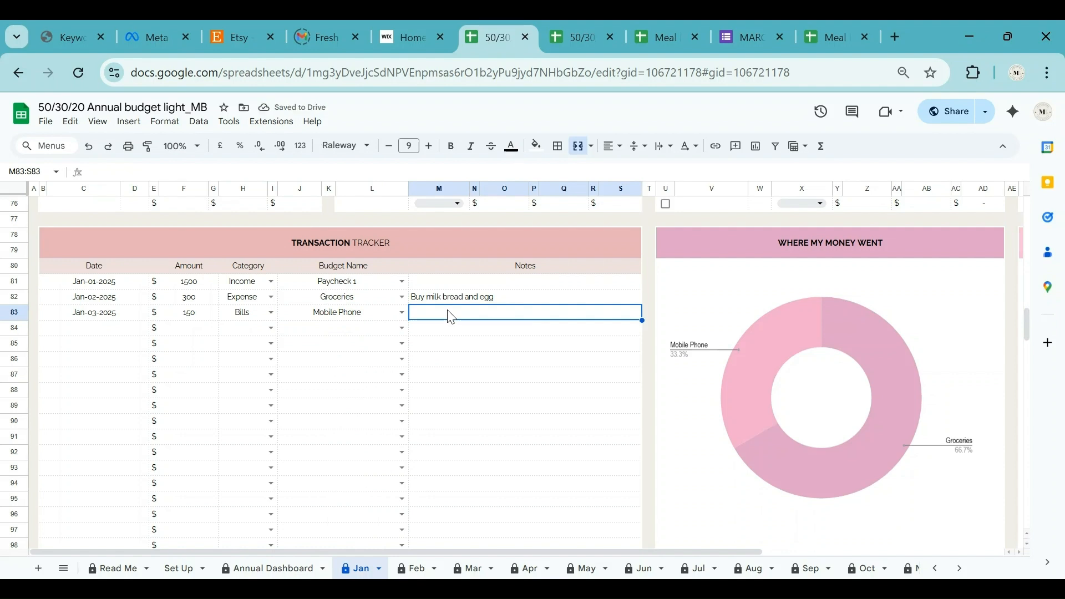
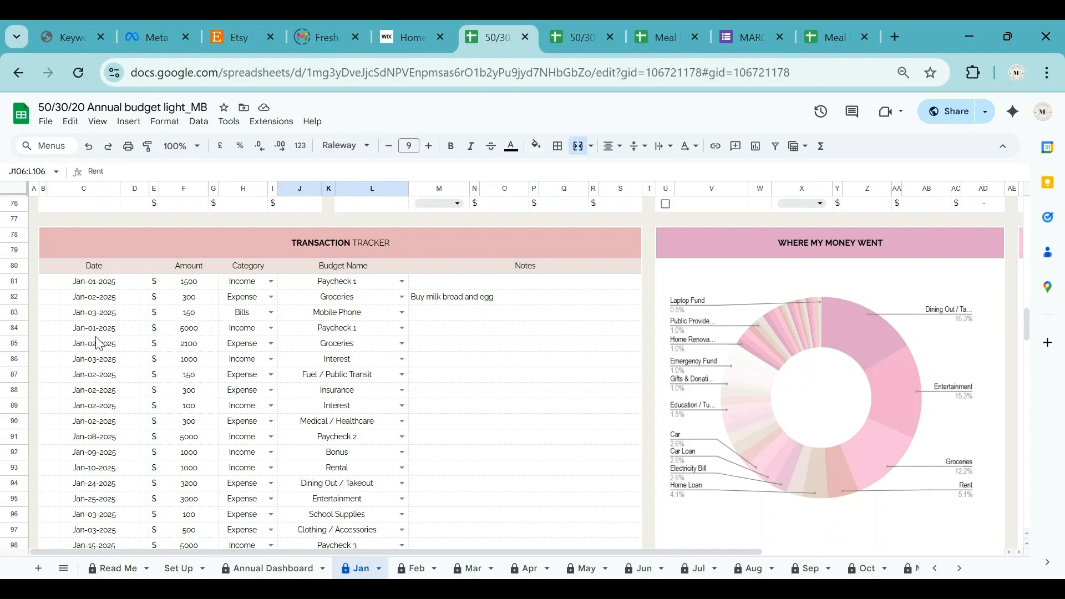
# Scroll through the workbook and switch to the Bill Calendar sheet.
pyautogui.scroll(-10, 99, 344)
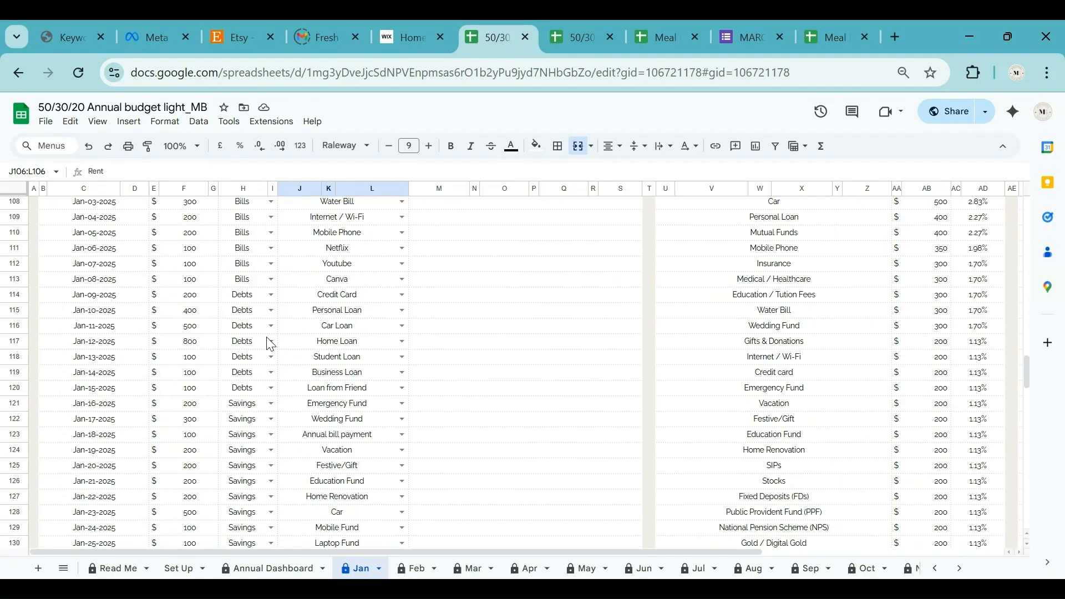
pyautogui.scroll(20, 270, 343)
pyautogui.scroll(3, 278, 364)
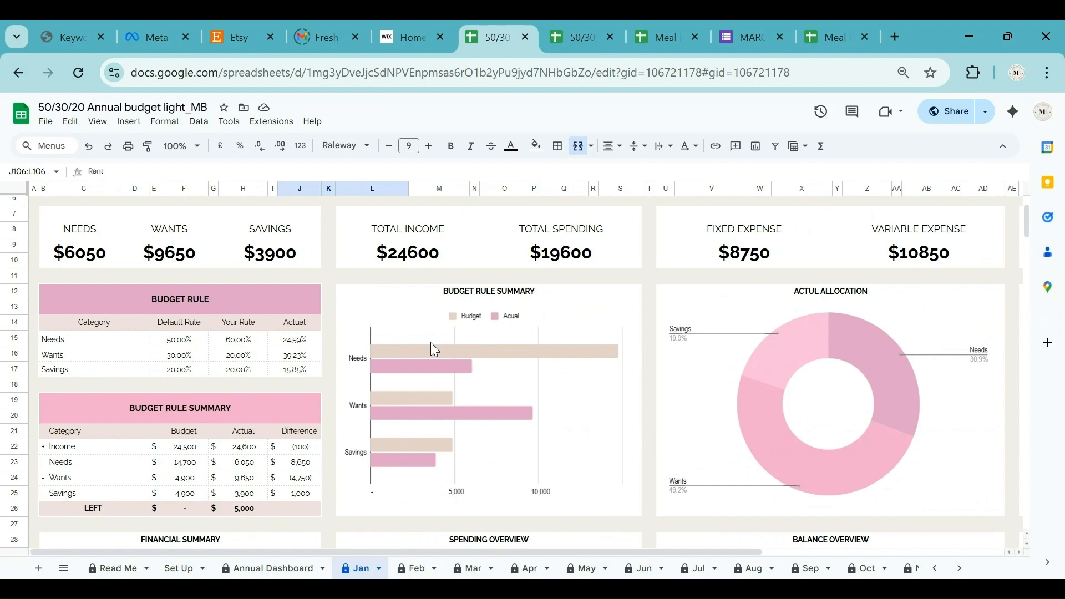
pyautogui.moveTo(650, 553); pyautogui.dragTo(887, 551)
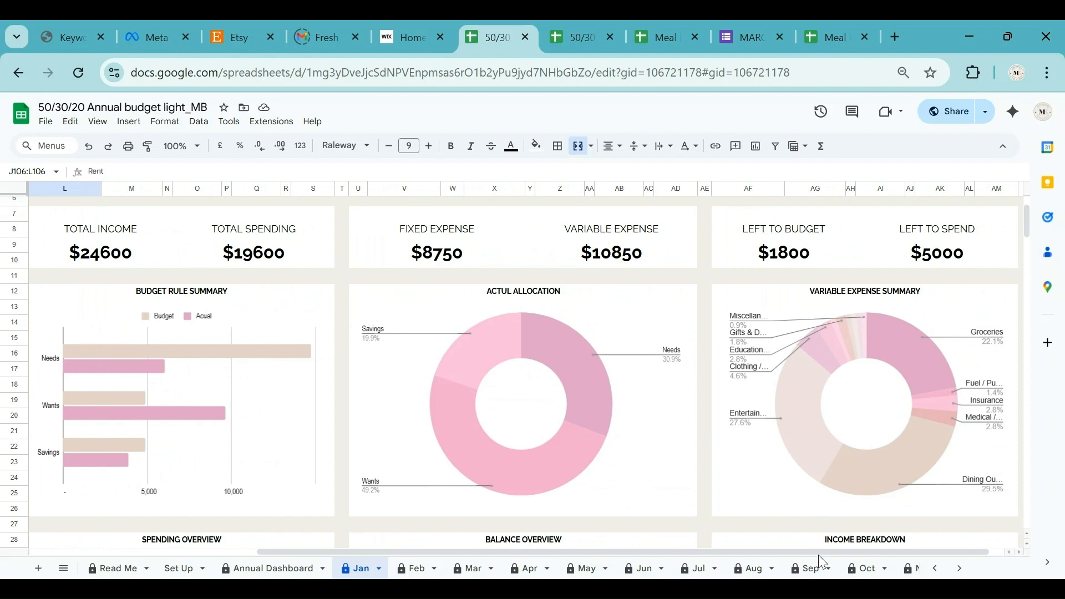
pyautogui.moveTo(827, 551); pyautogui.dragTo(690, 567)
pyautogui.scroll(-5, 449, 406)
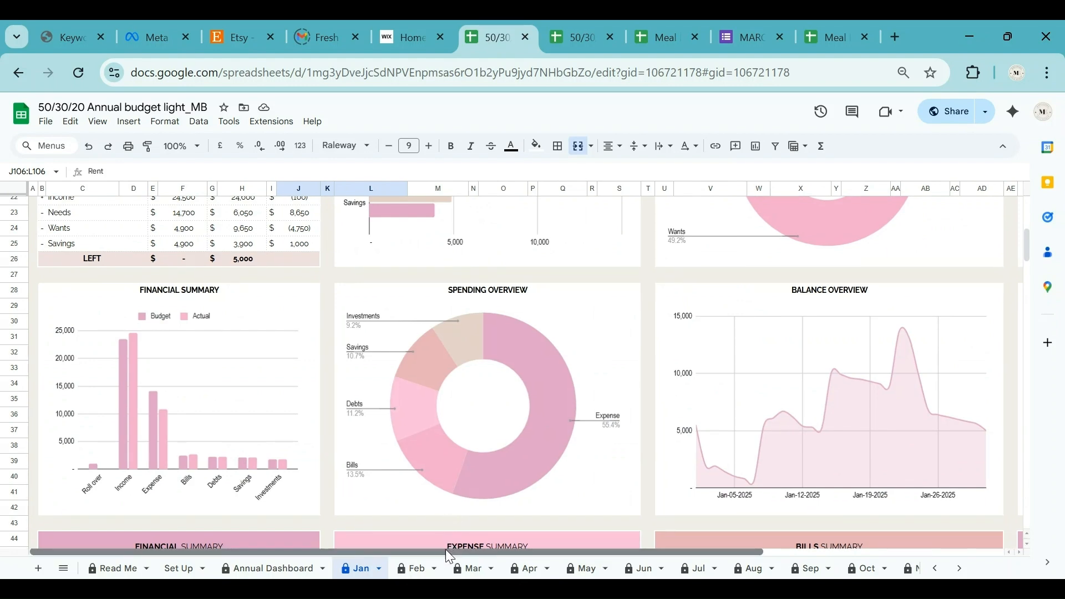
pyautogui.moveTo(445, 549); pyautogui.dragTo(685, 552)
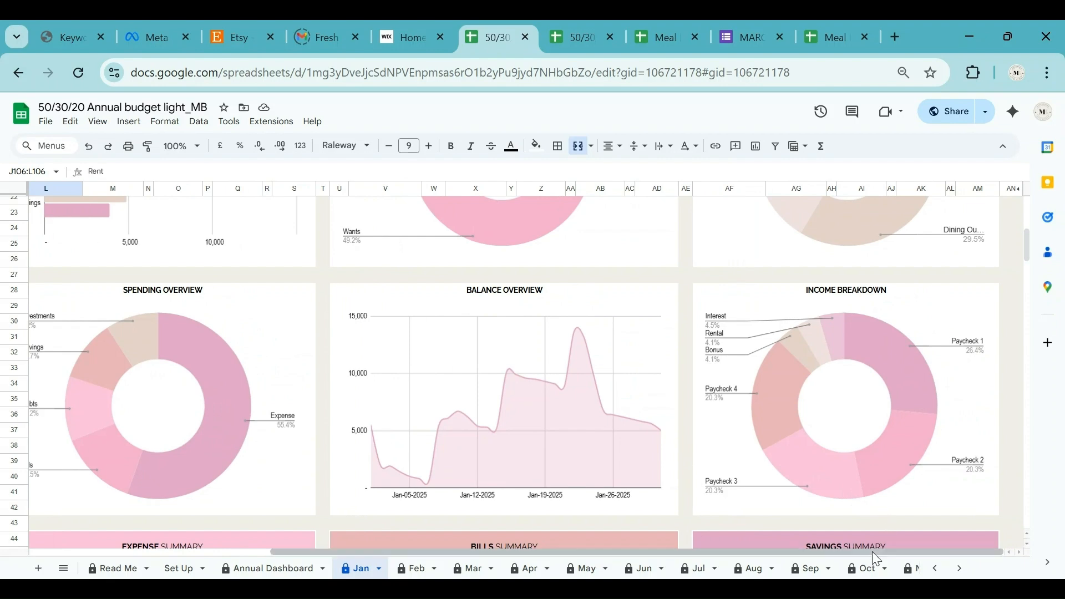
pyautogui.moveTo(870, 554); pyautogui.dragTo(615, 561)
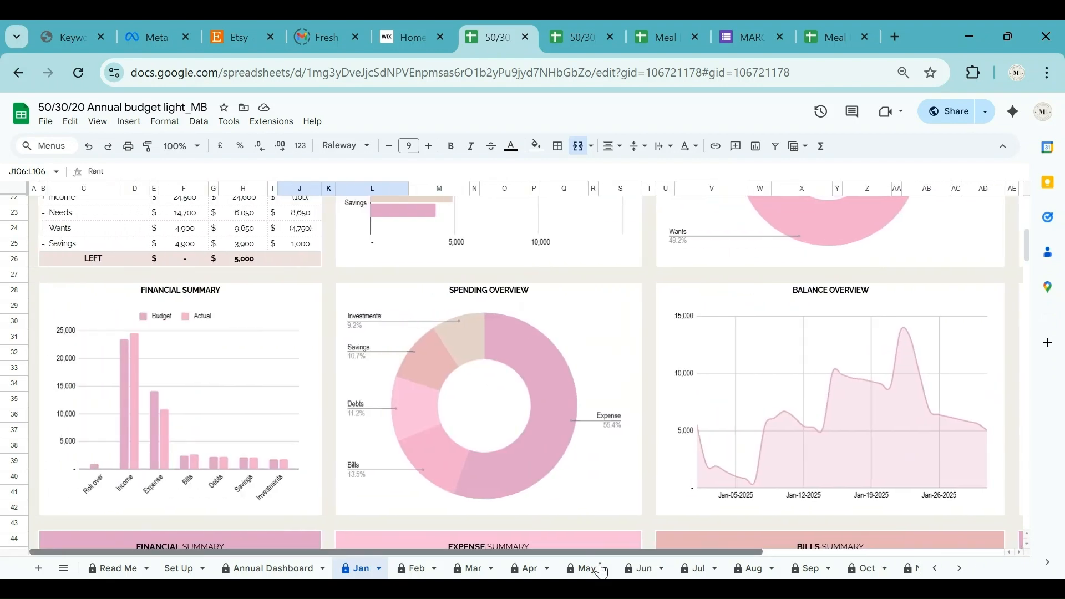
pyautogui.scroll(-12, 883, 465)
pyautogui.scroll(-3, 883, 472)
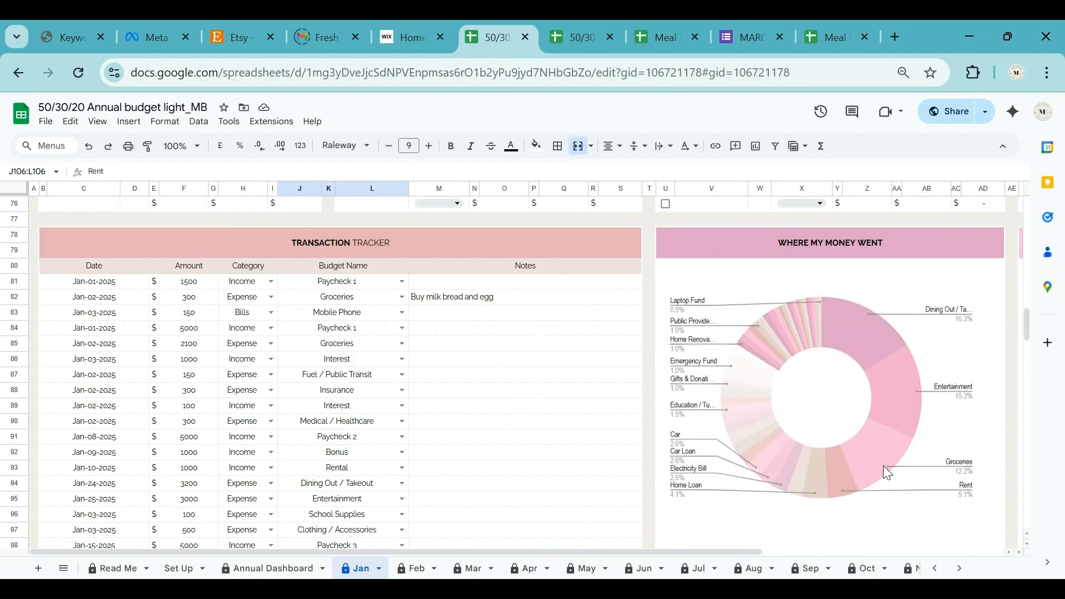
pyautogui.moveTo(739, 552); pyautogui.dragTo(1022, 551)
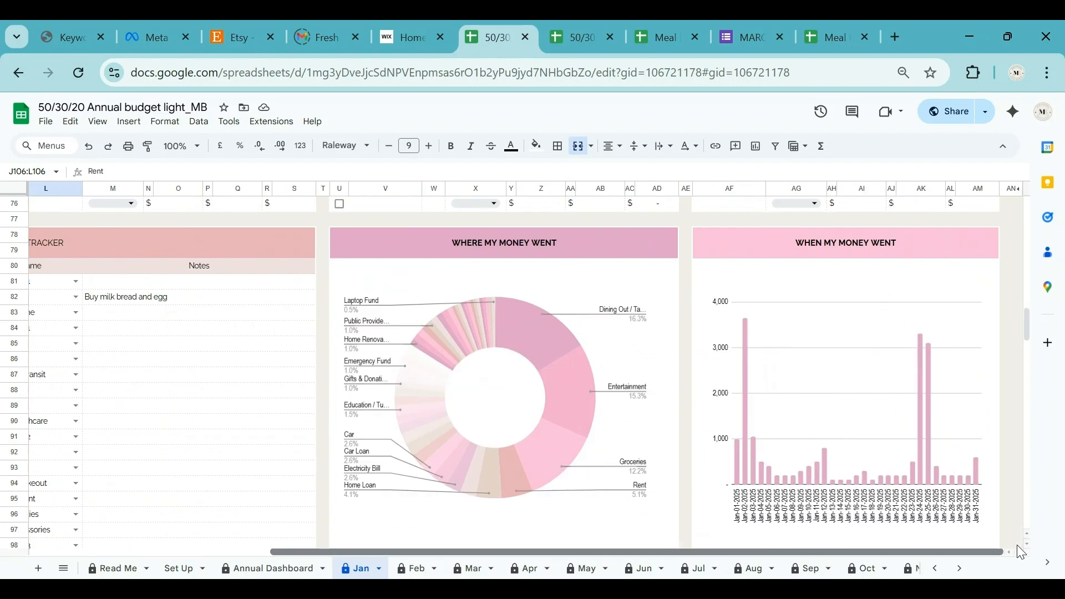
pyautogui.scroll(-5, 905, 467)
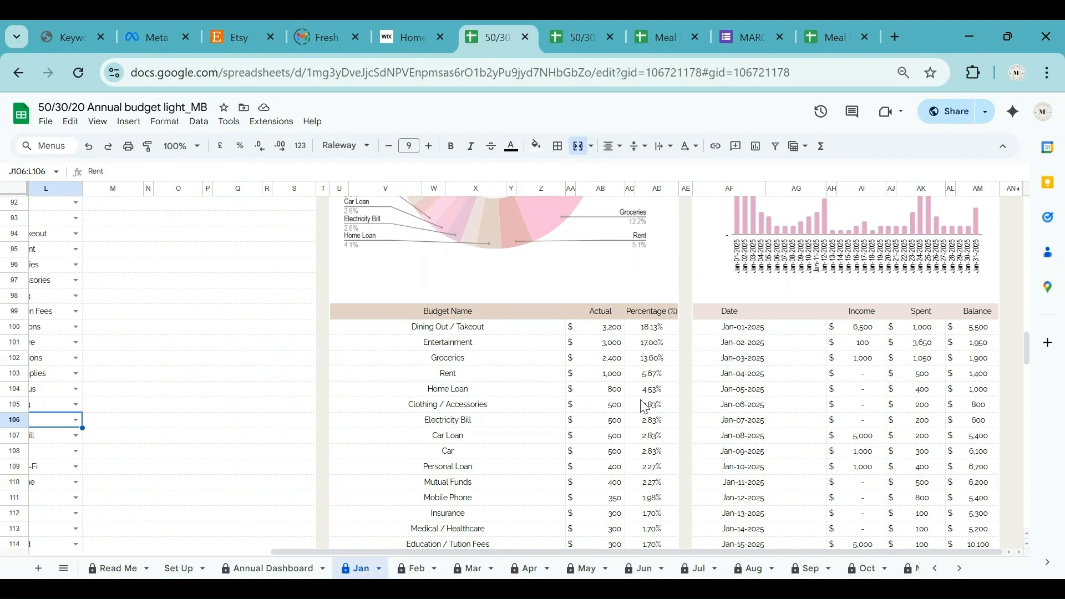
pyautogui.scroll(3, 527, 366)
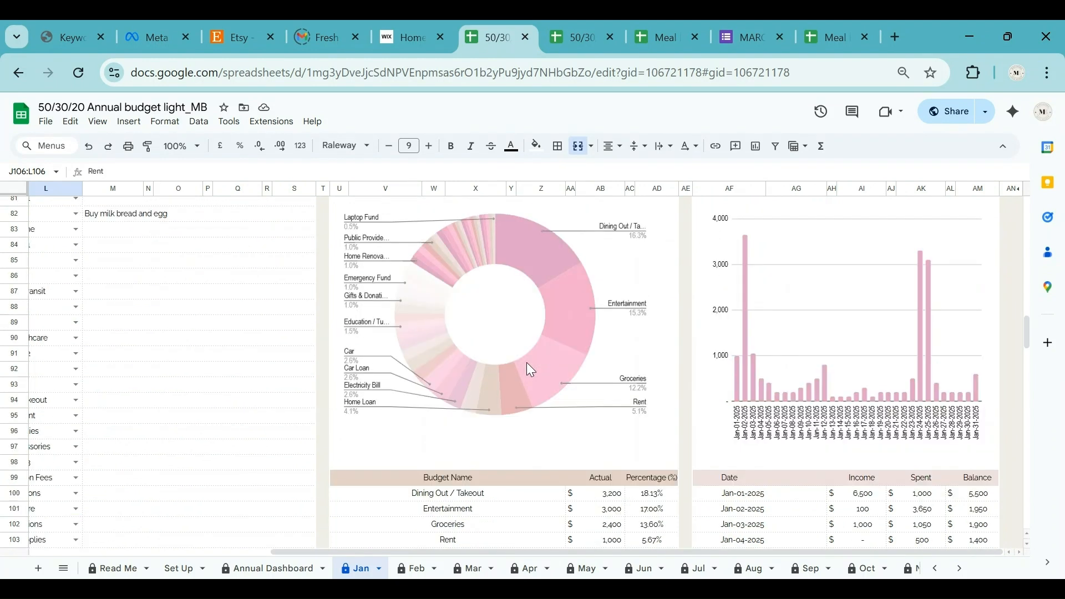
pyautogui.scroll(-3, 732, 402)
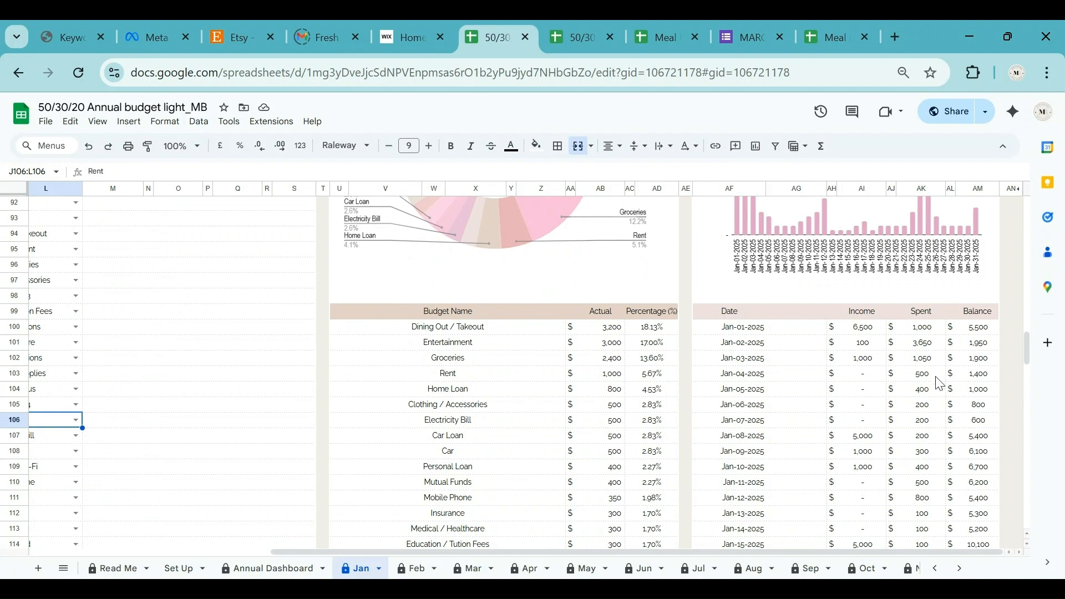
pyautogui.scroll(5, 939, 382)
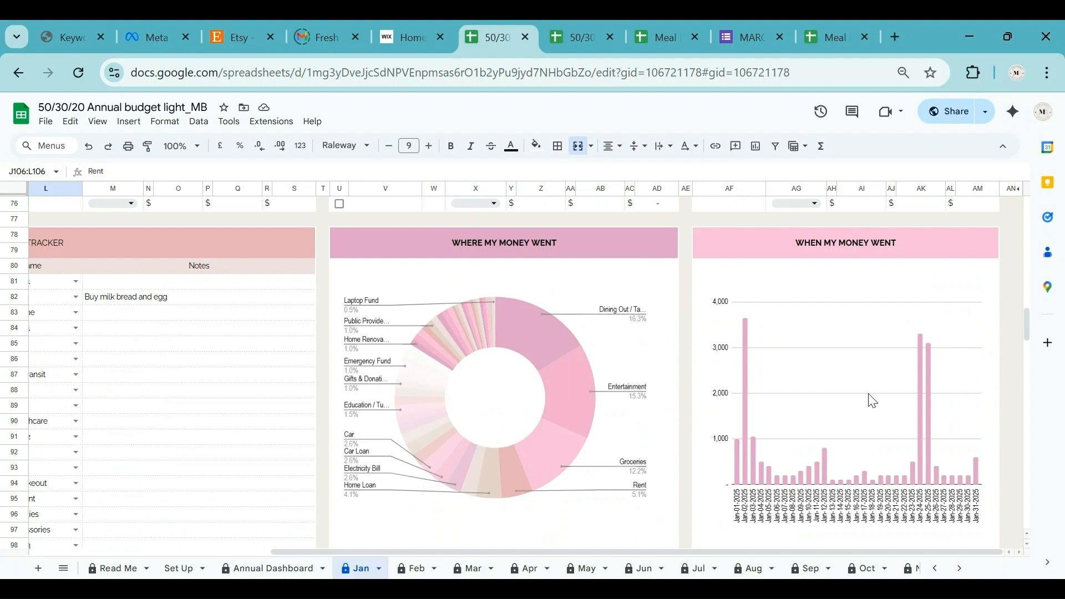
pyautogui.click(956, 570)
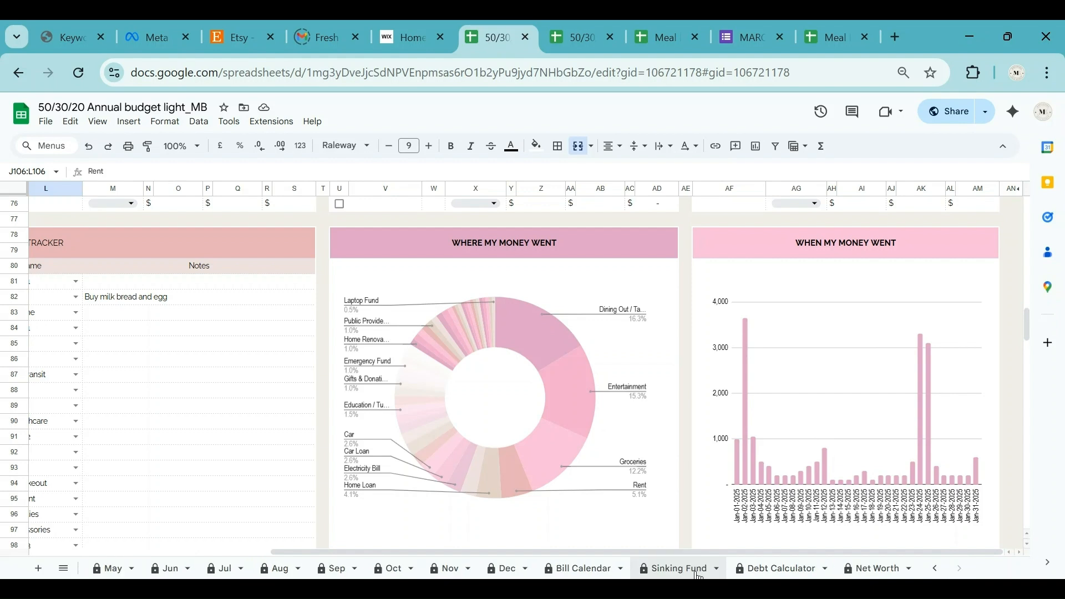
pyautogui.click(577, 571)
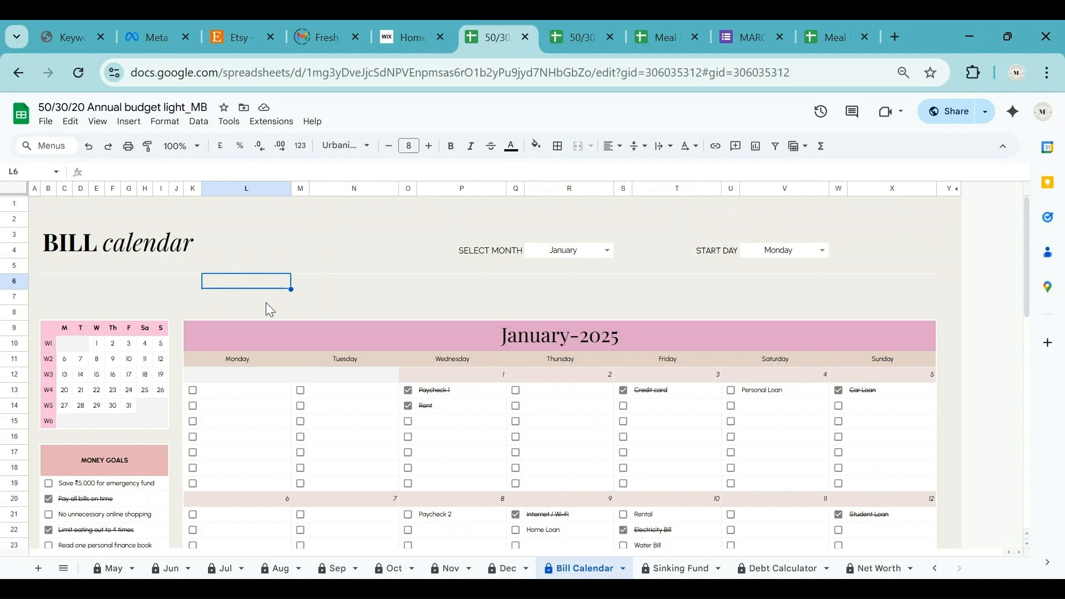
pyautogui.scroll(-2, 267, 304)
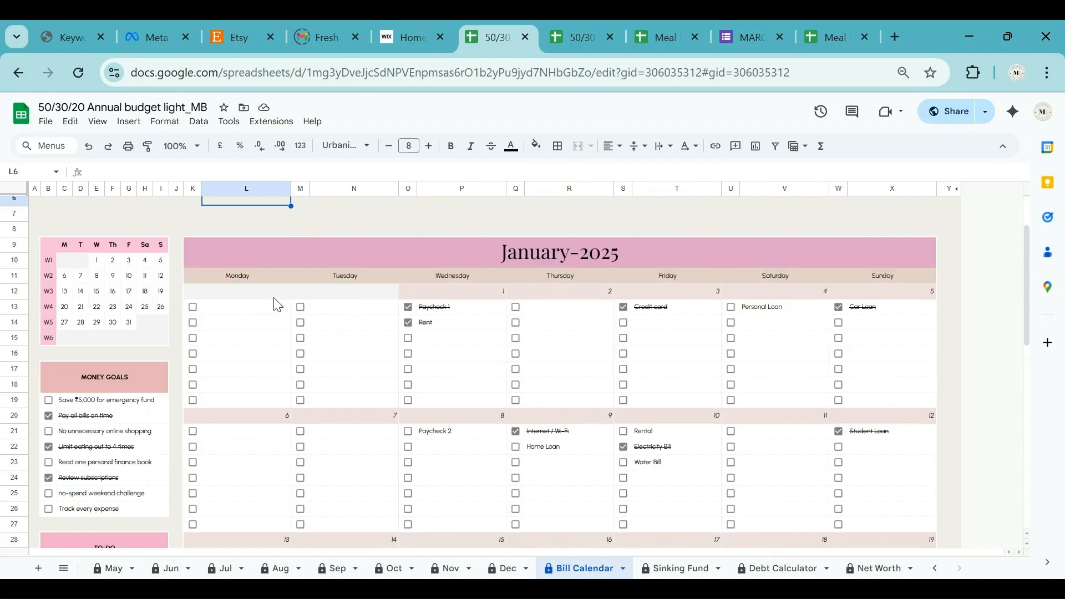
pyautogui.scroll(2, 283, 300)
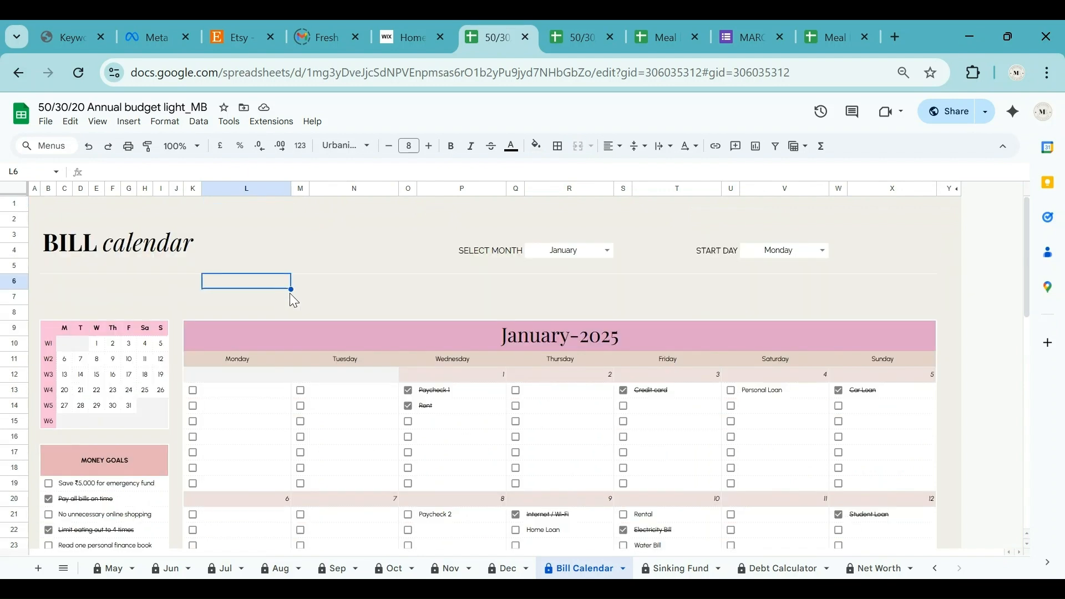
# Keep January as the displayed month and Monday as the week's start day.
pyautogui.click(608, 250)
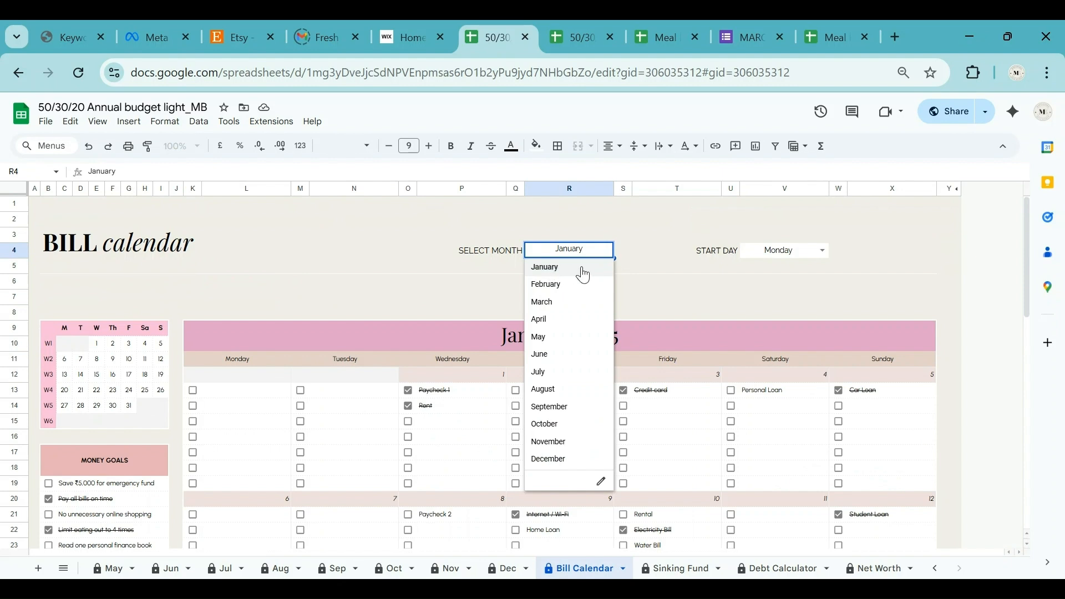
pyautogui.click(577, 272)
pyautogui.click(823, 251)
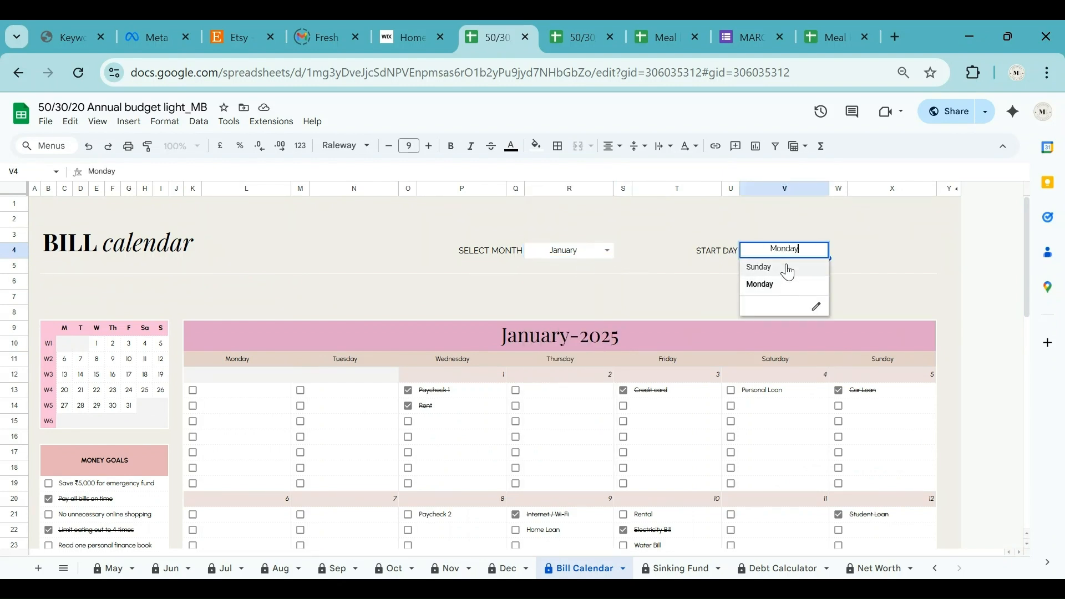
pyautogui.click(784, 289)
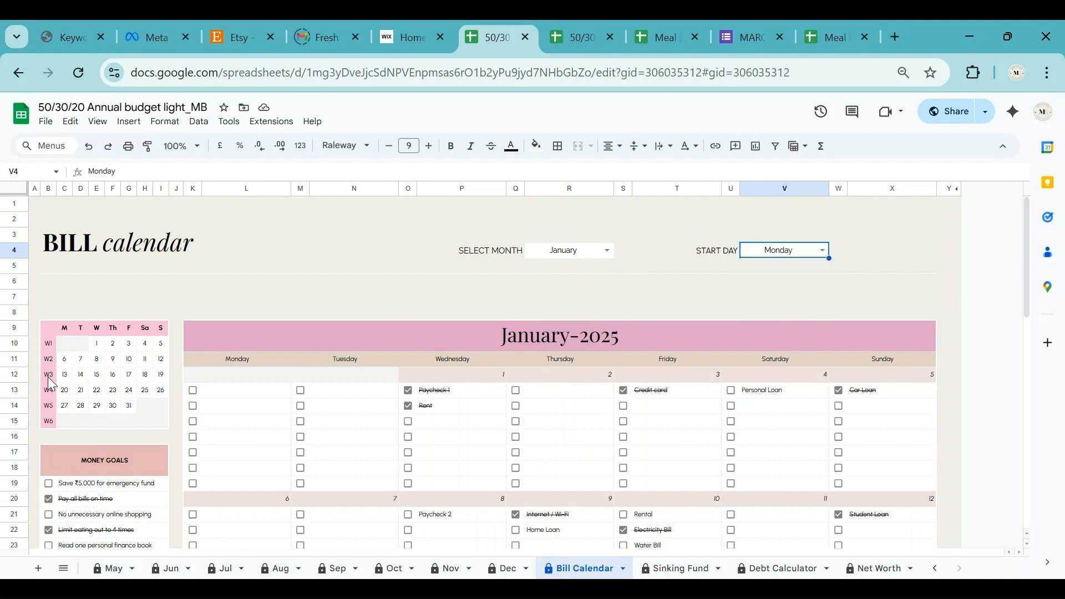
# Select the full January-2025 calendar grid K9:X59.
pyautogui.scroll(-3, 84, 426)
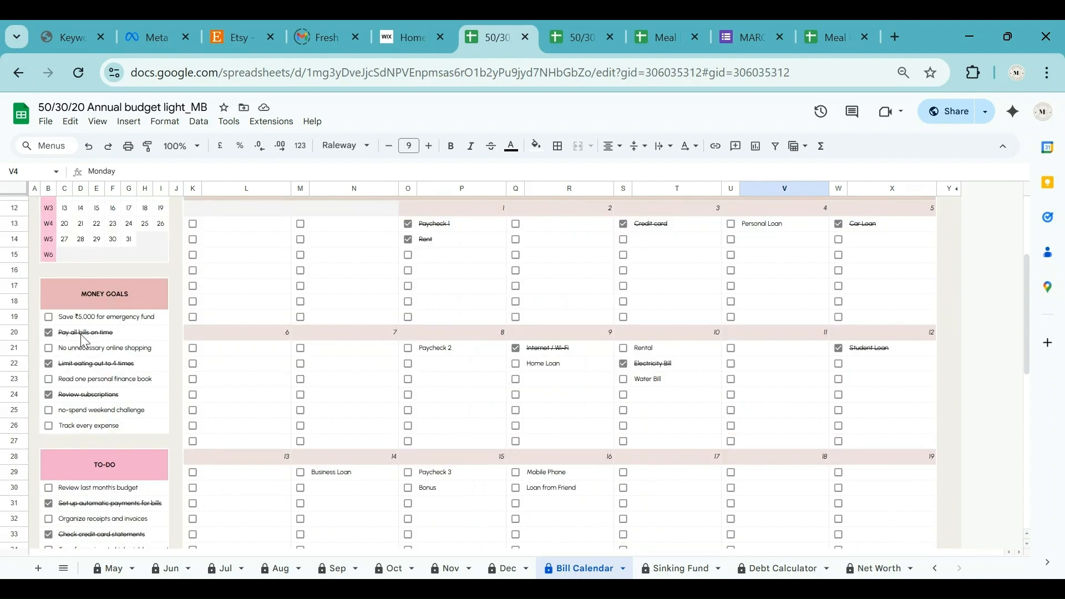
pyautogui.scroll(-3, 90, 414)
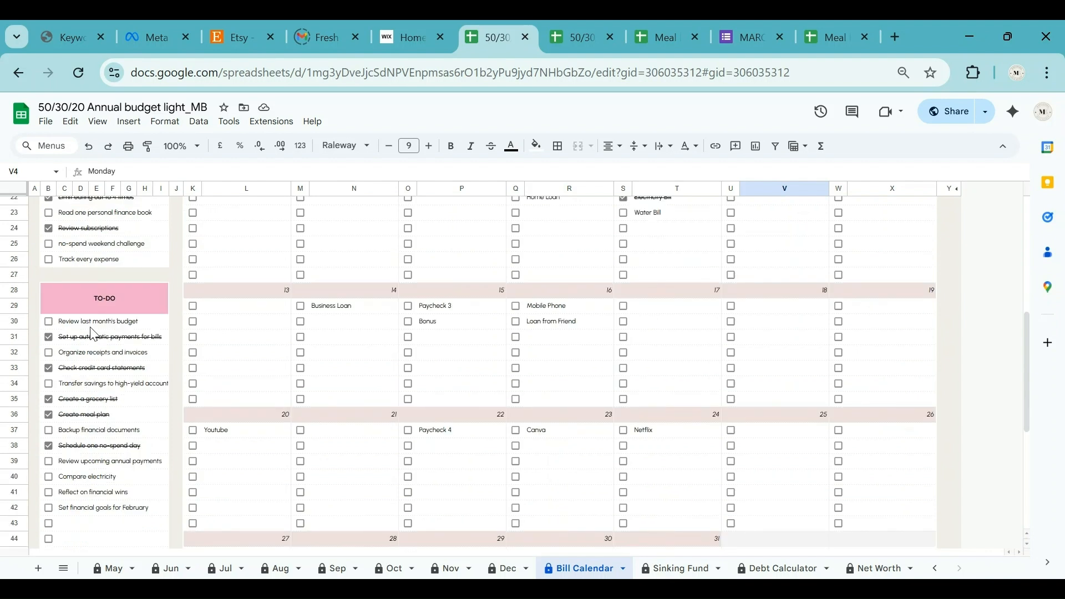
pyautogui.scroll(-3, 109, 460)
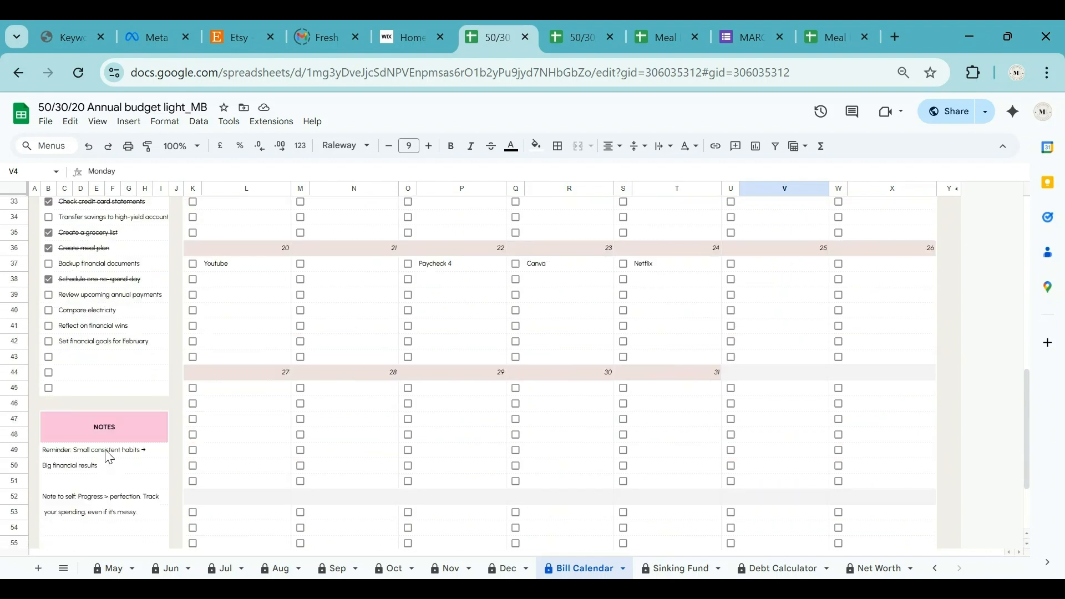
pyautogui.scroll(7, 477, 427)
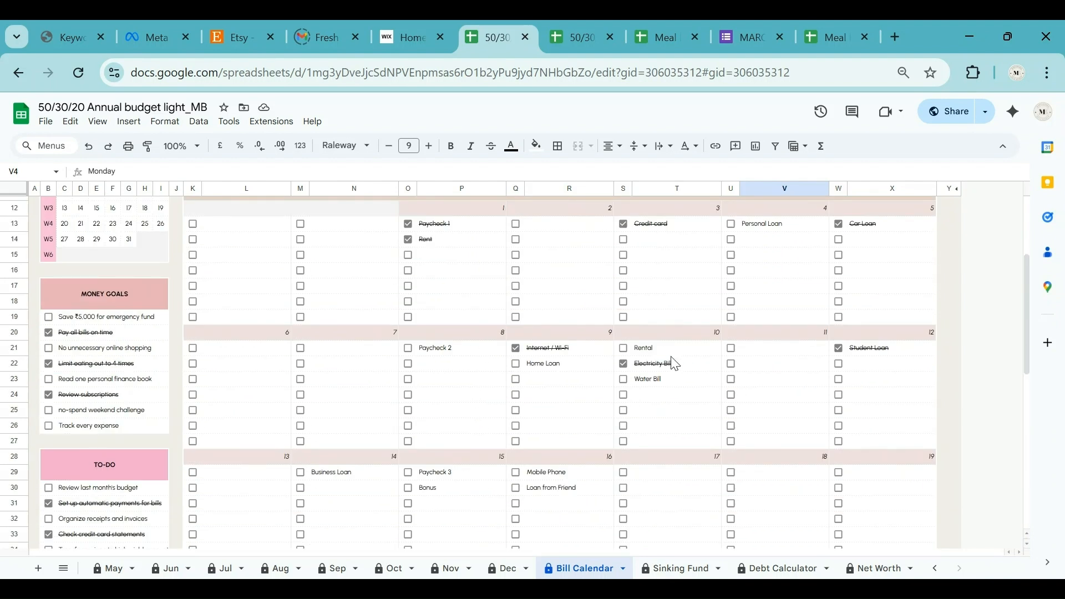
pyautogui.scroll(2, 675, 363)
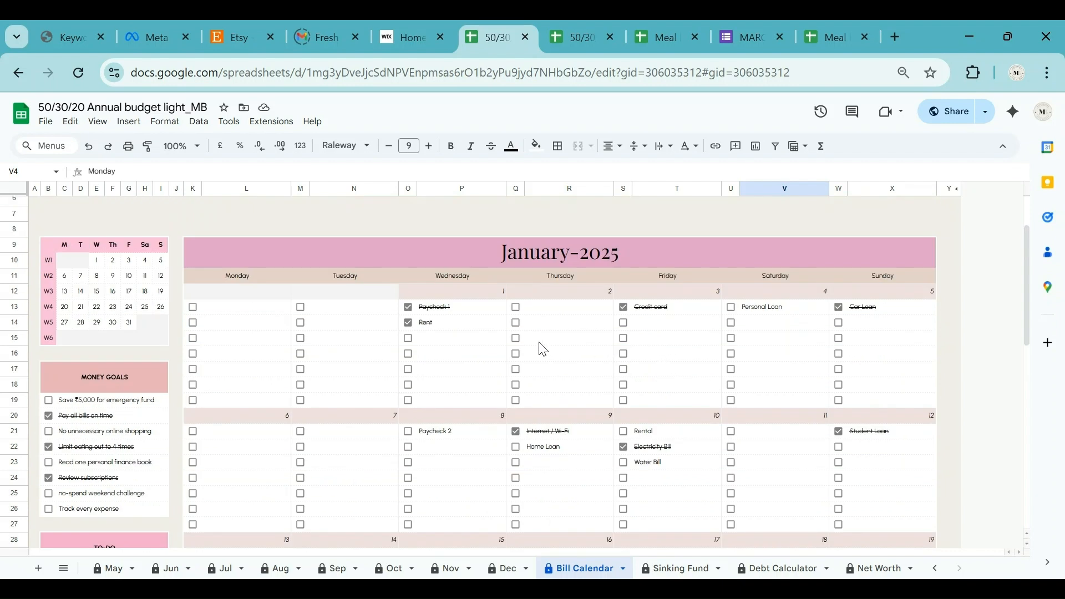
pyautogui.scroll(-1, 290, 360)
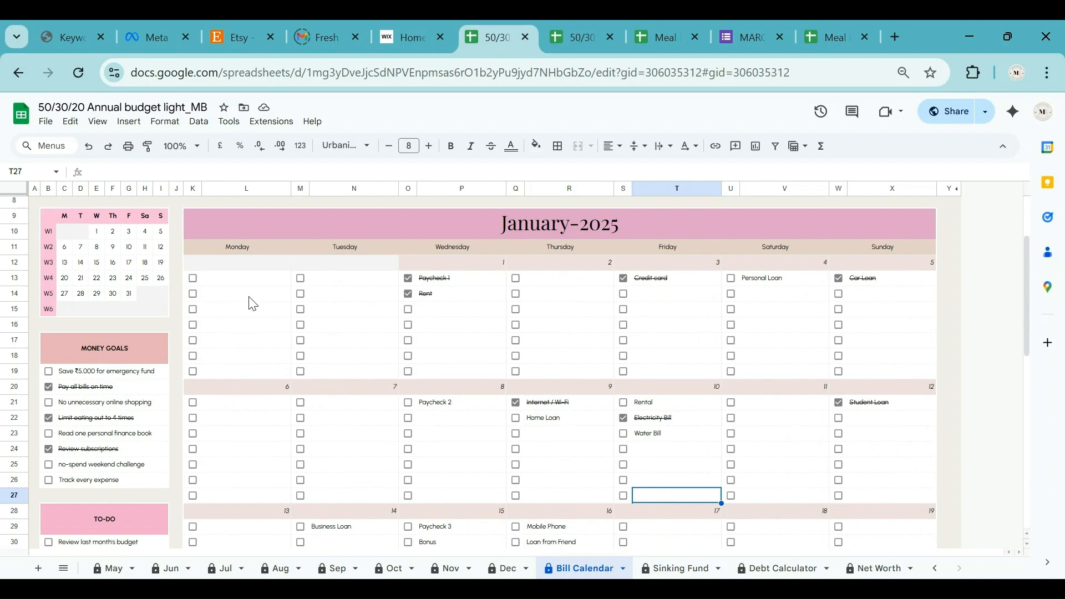
pyautogui.moveTo(222, 228); pyautogui.dragTo(411, 494)
pyautogui.scroll(3, 455, 431)
pyautogui.scroll(8, 455, 431)
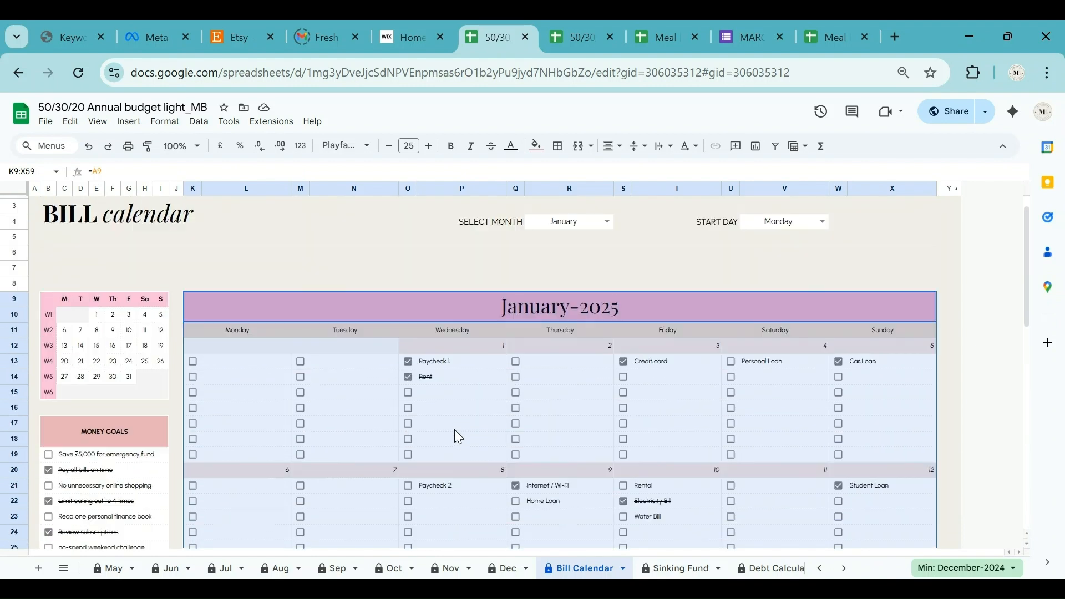
pyautogui.click(128, 147)
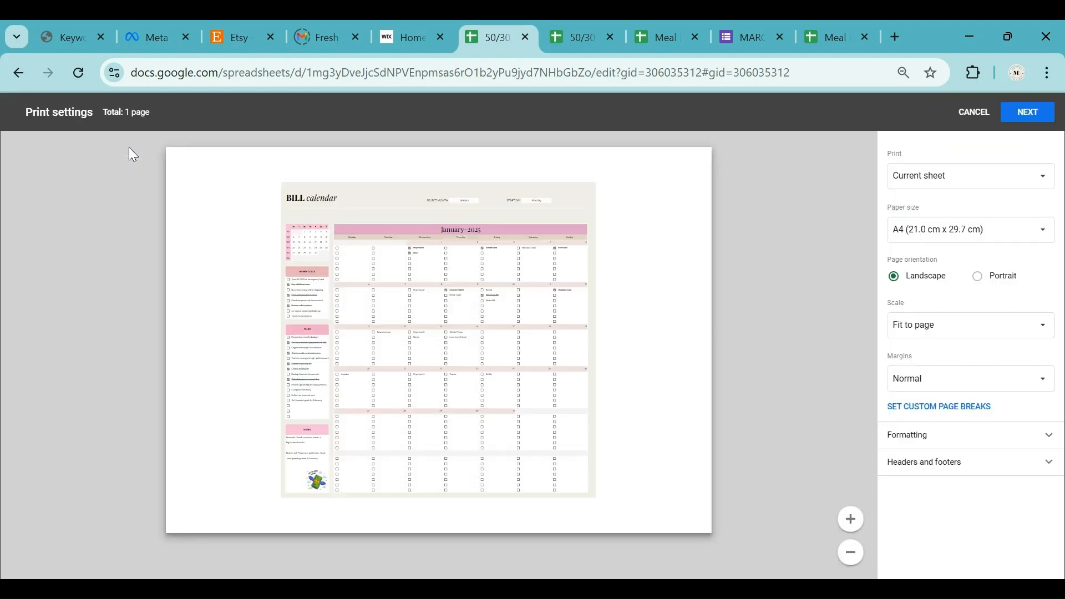
pyautogui.click(985, 176)
pyautogui.click(963, 215)
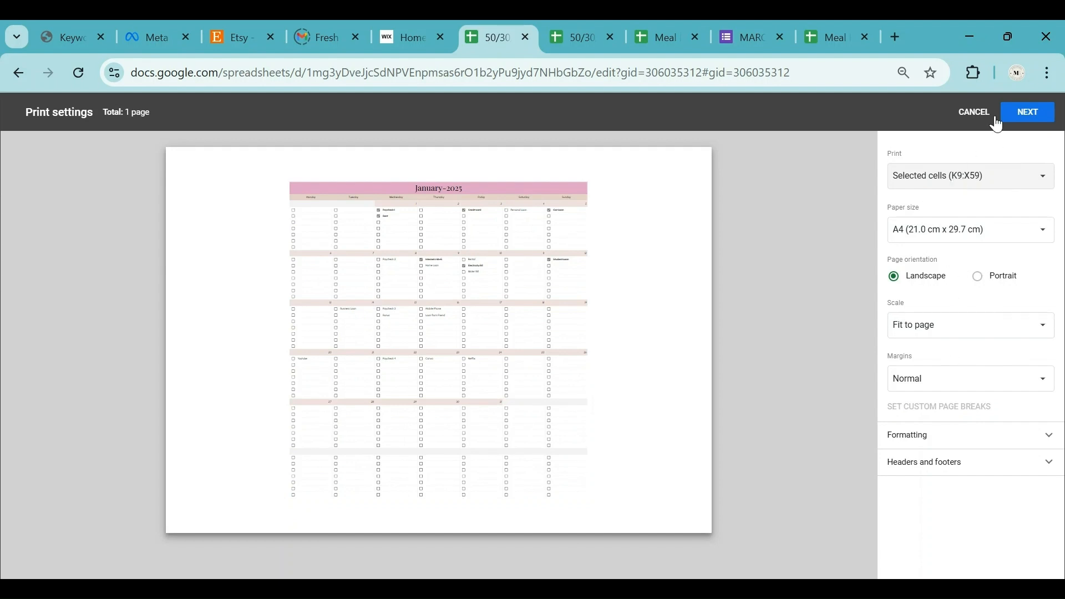
pyautogui.click(975, 115)
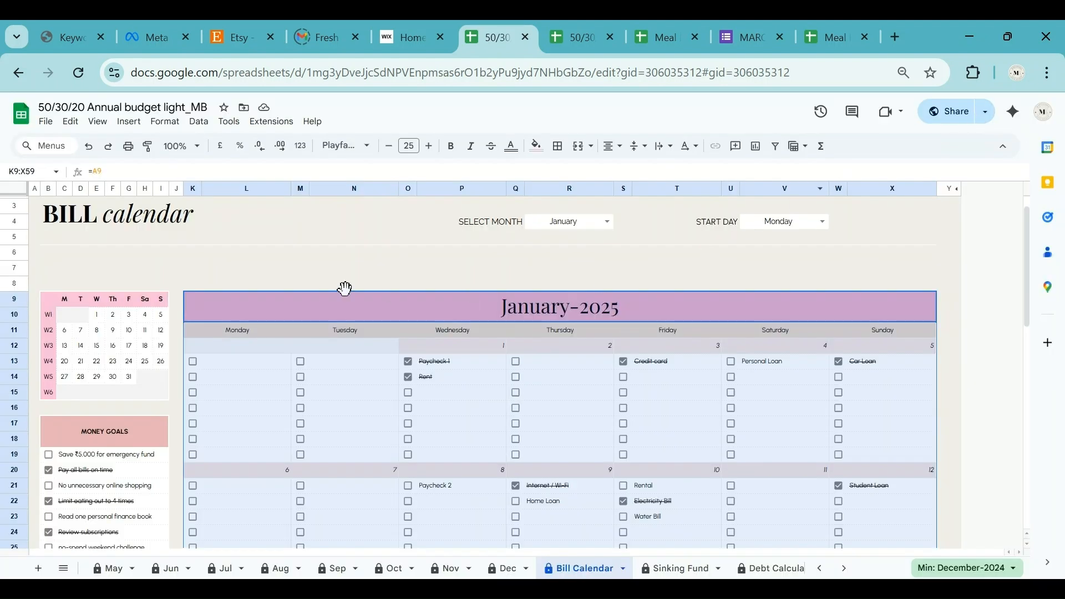
pyautogui.click(378, 269)
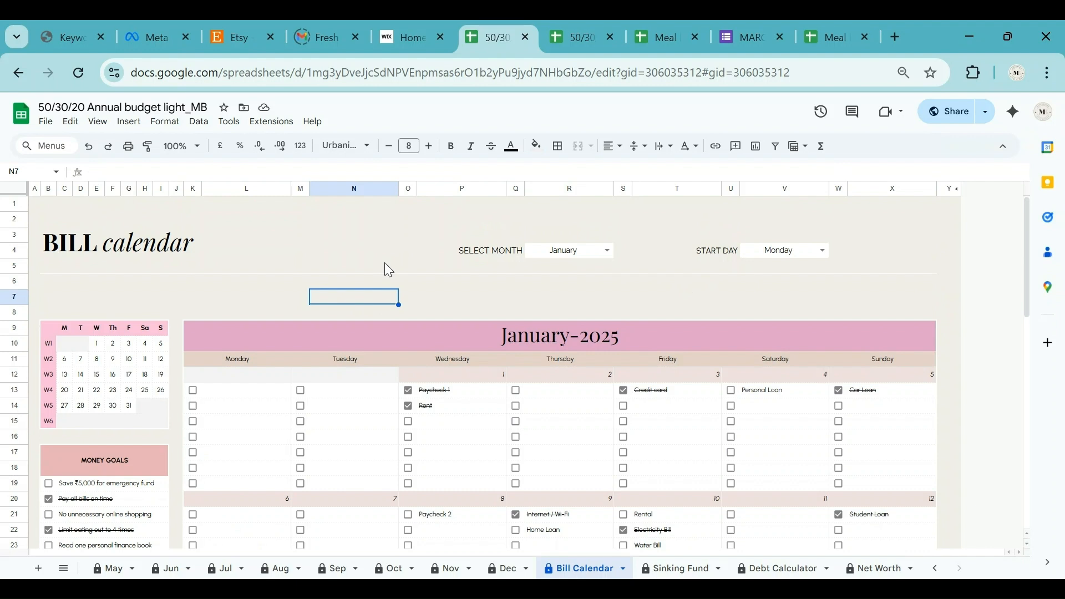
pyautogui.click(686, 571)
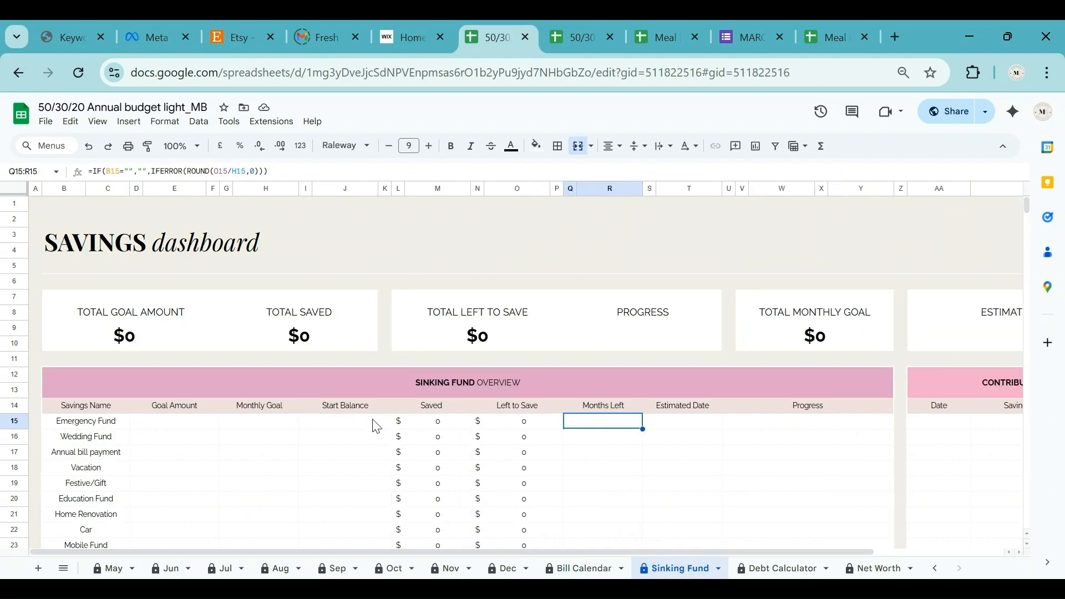
pyautogui.hotkey('ctrl', 'Home')
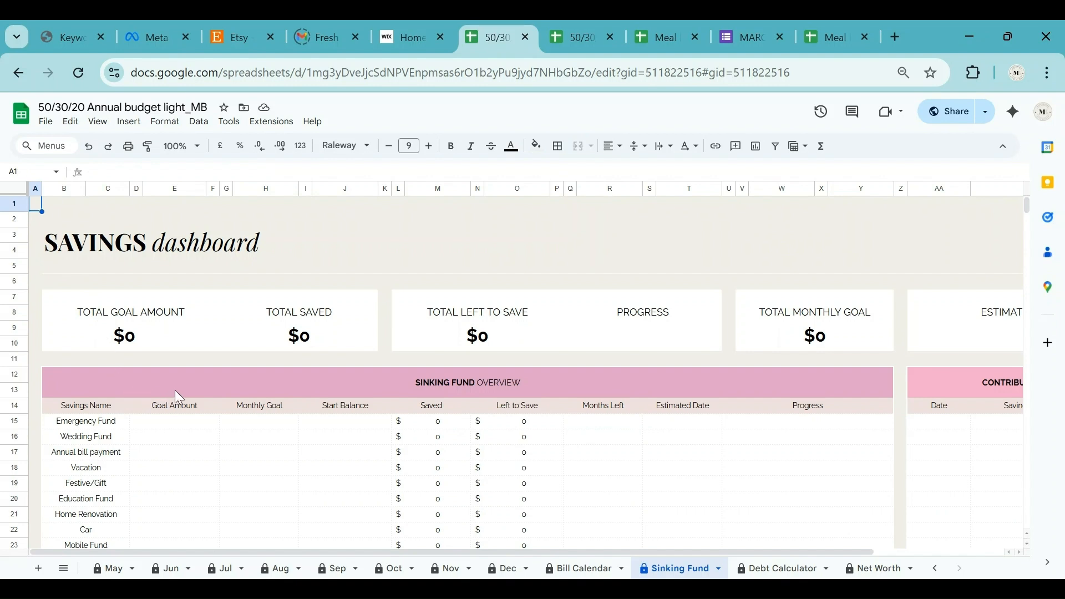
pyautogui.scroll(-2, 180, 390)
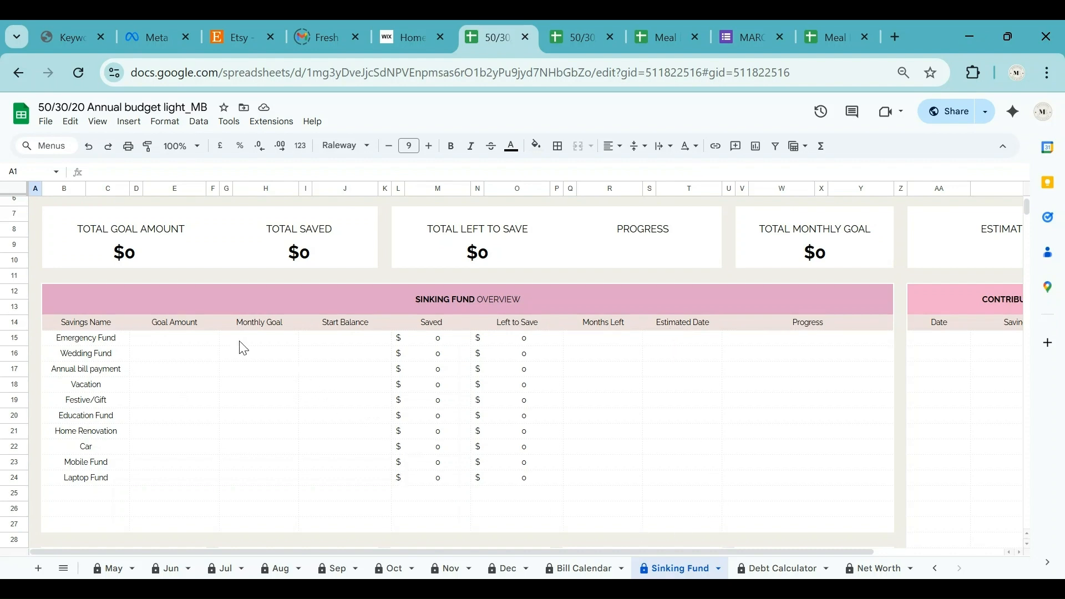
pyautogui.click(187, 346)
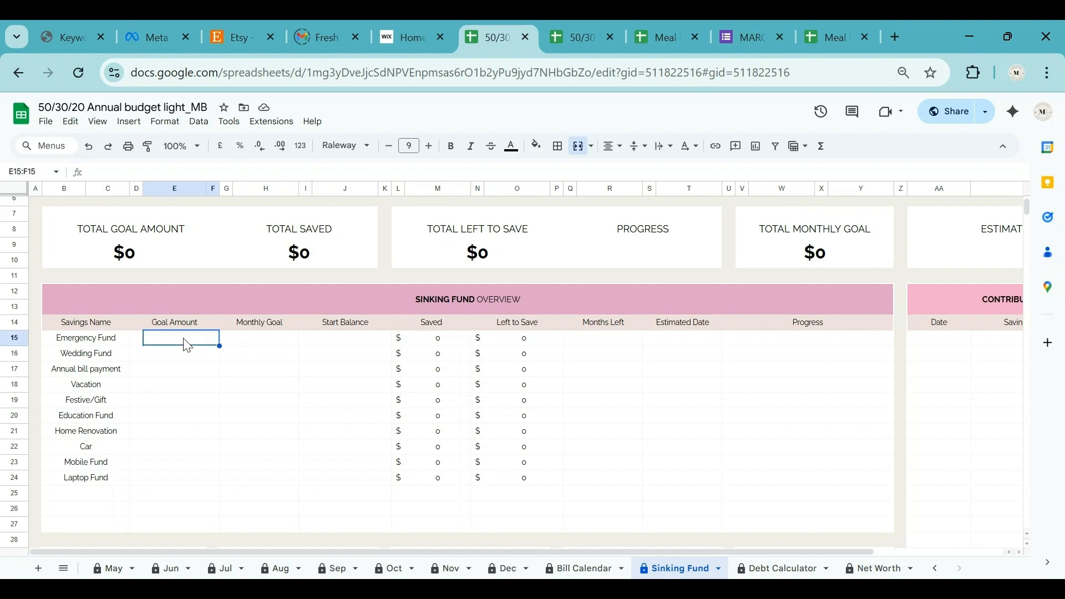
# Enter goal amounts 100000, 50000, 2000, 5000 and 2000 for Emergency Fund through Festive/Gift.
pyautogui.doubleClick(185, 338)
pyautogui.write('100000')
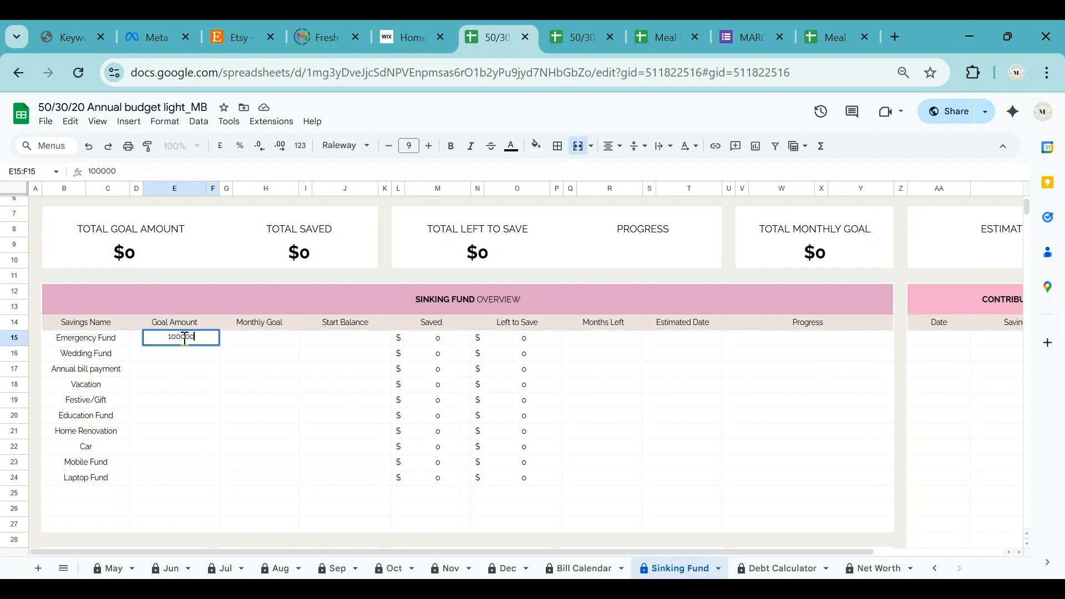
pyautogui.press('Return')
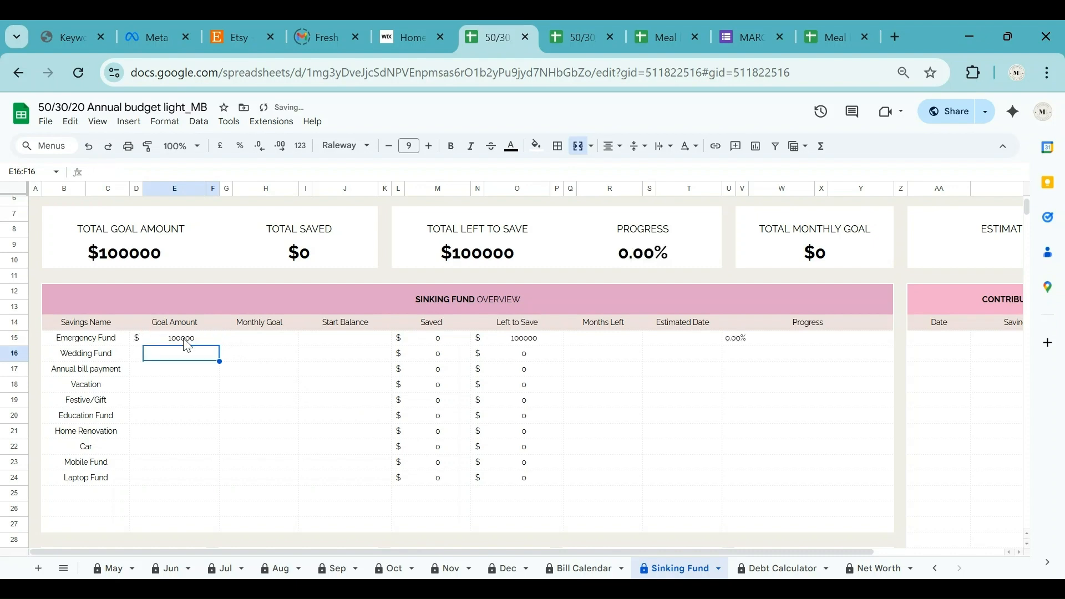
pyautogui.write('50000')
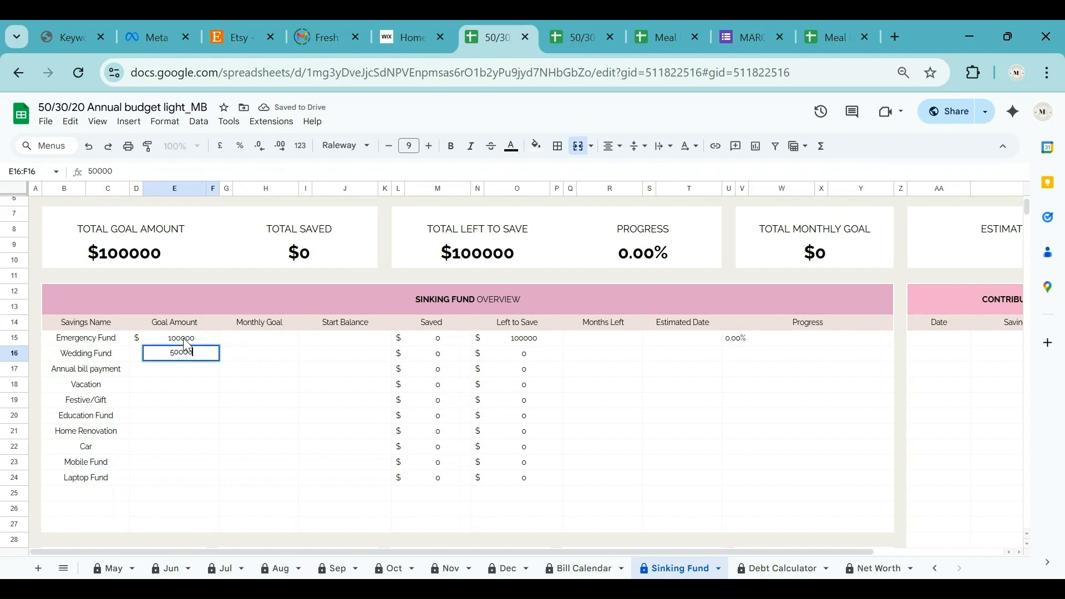
pyautogui.press('Return')
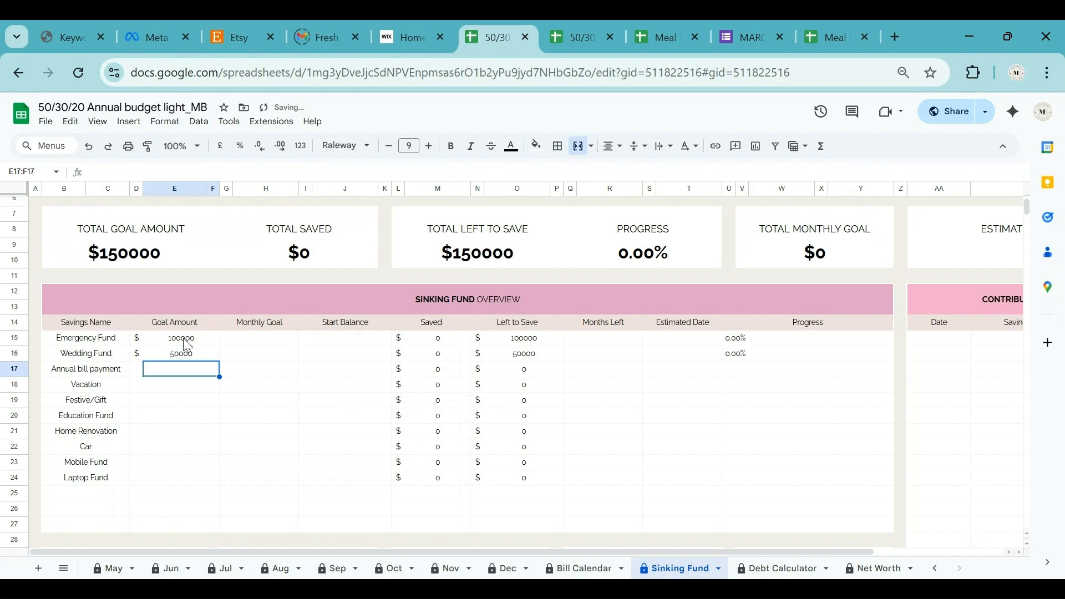
pyautogui.write('2000')
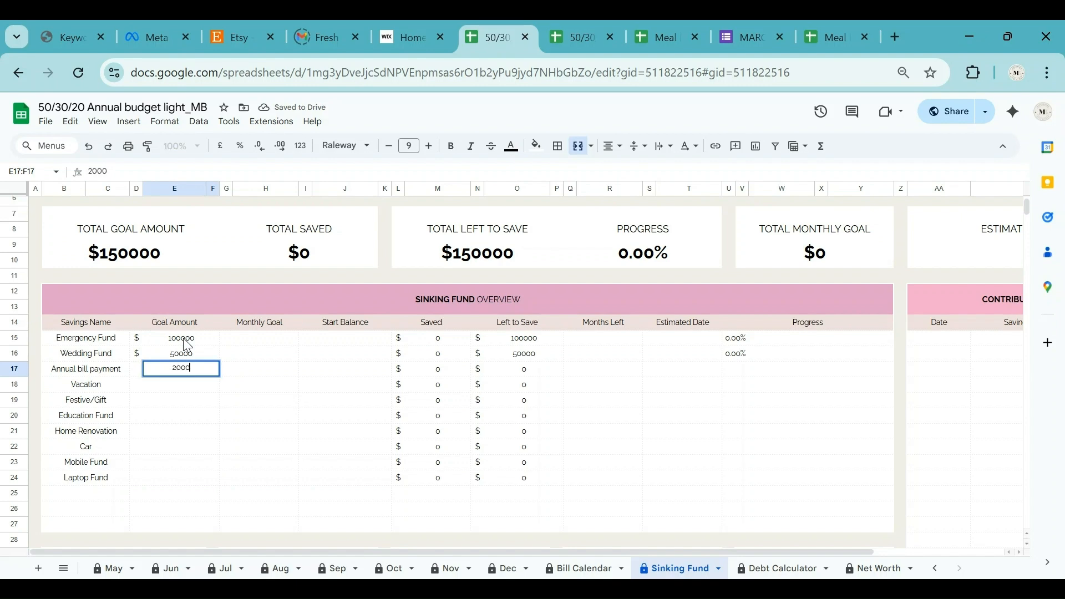
pyautogui.press('Return')
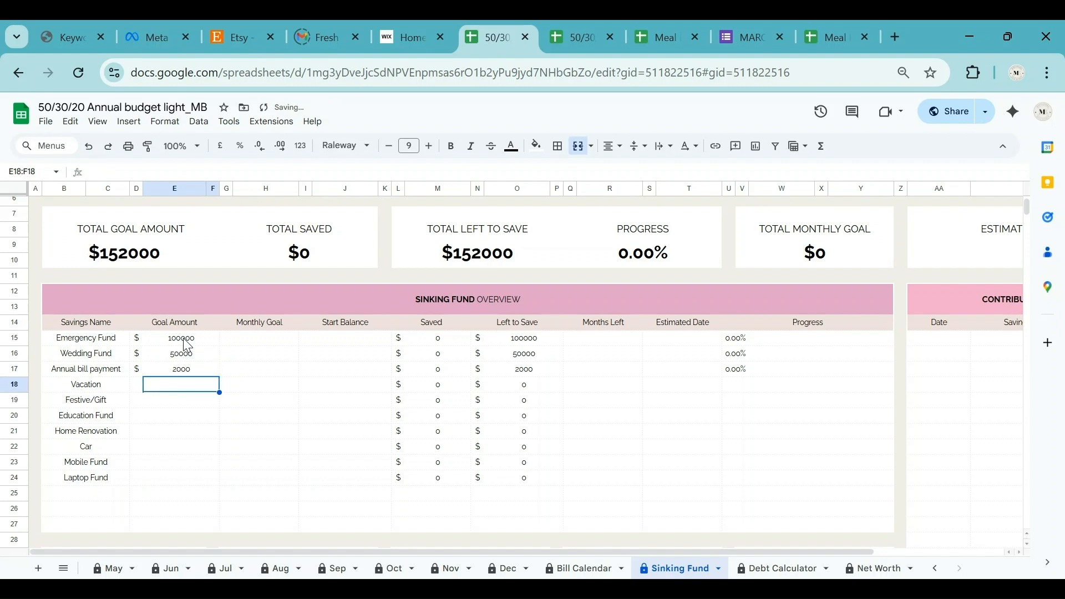
pyautogui.write('5000')
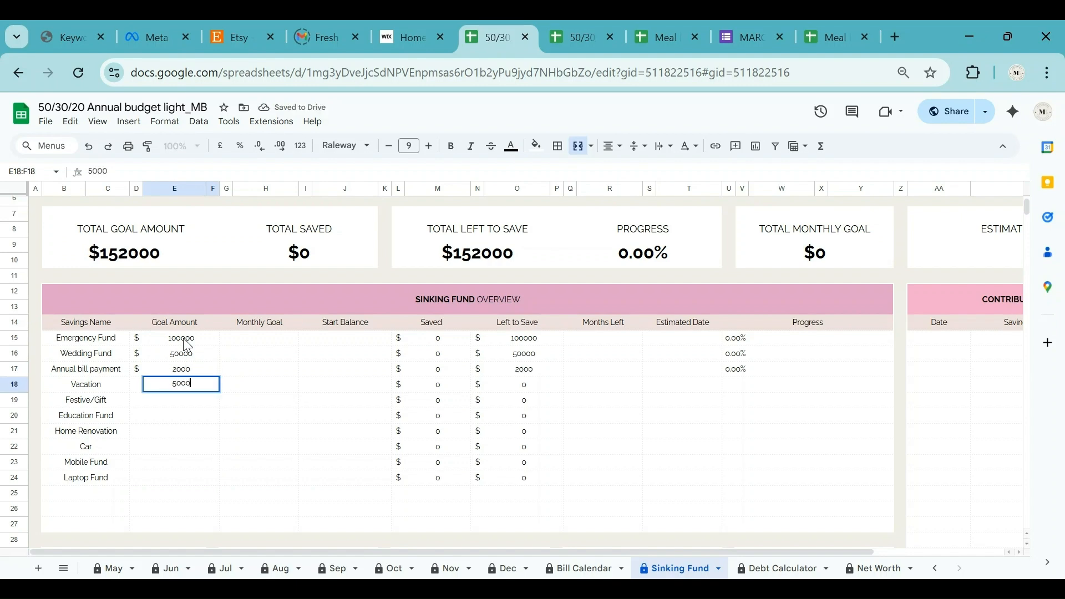
pyautogui.press('Return')
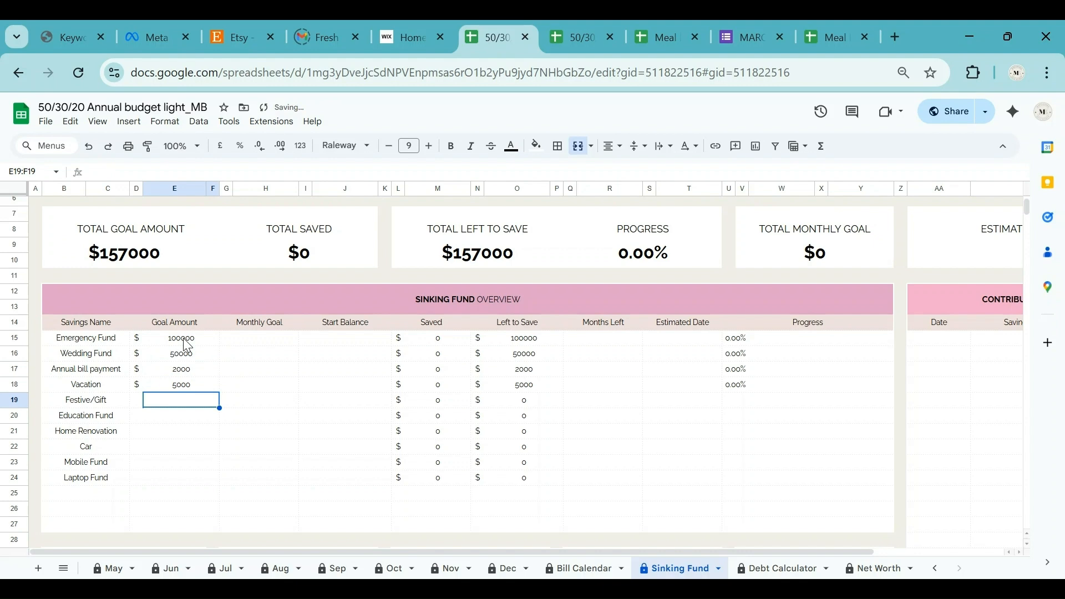
pyautogui.write('2000')
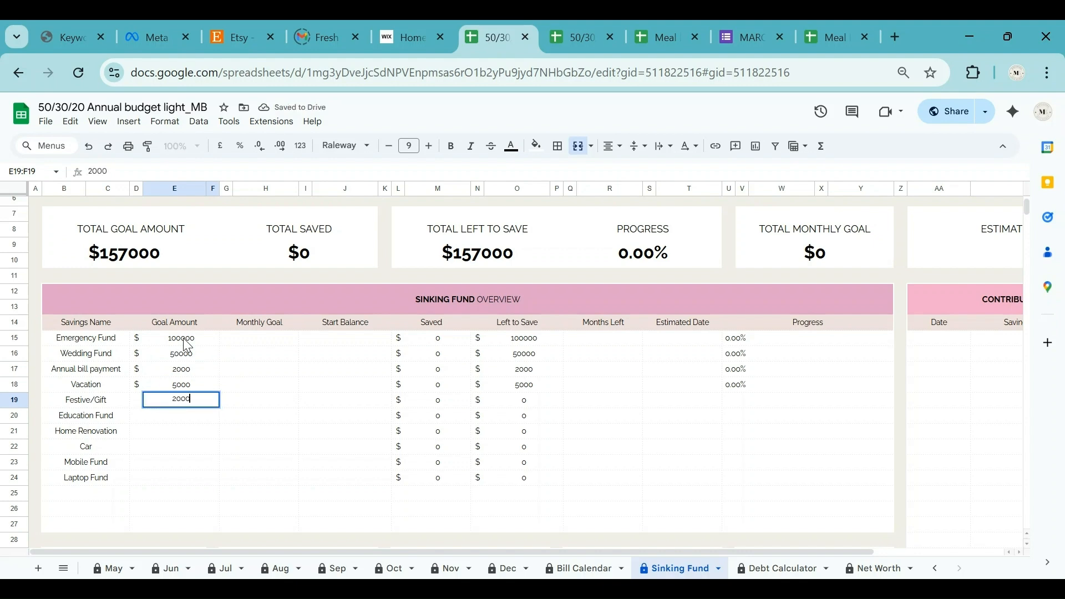
pyautogui.press('Return')
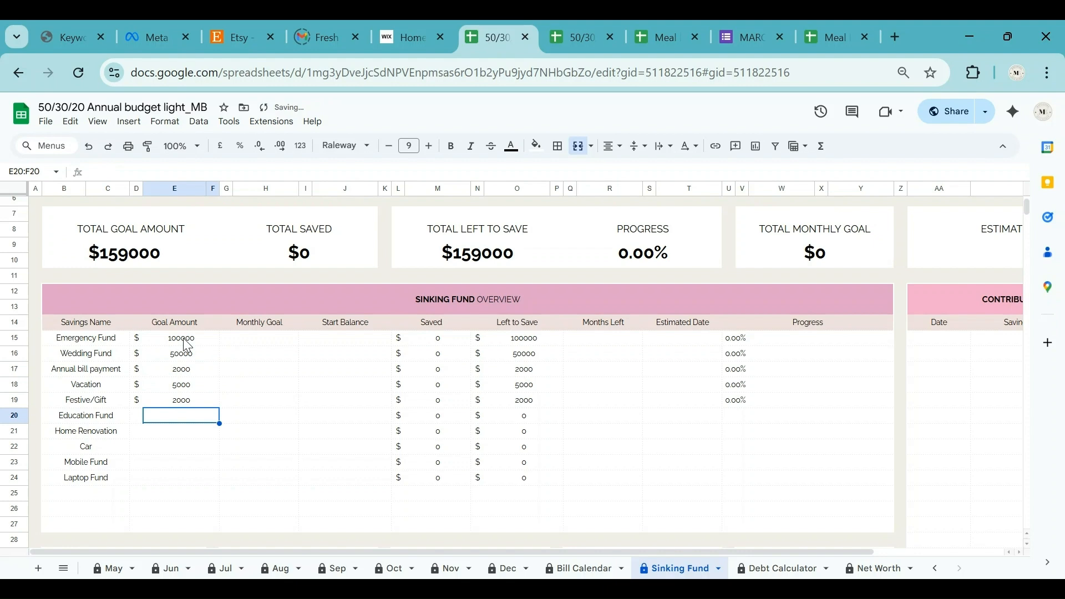
# Enter goal amounts 10000, 3000, 1000, 800 and 1000 for Education Fund through Laptop Fund.
pyautogui.write('10000')
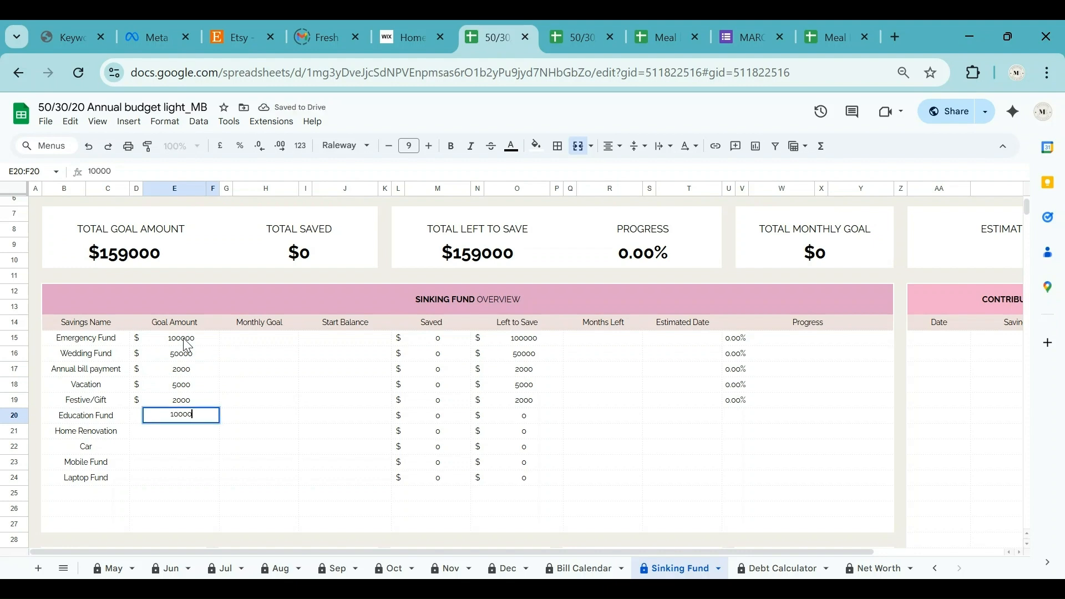
pyautogui.press('Return')
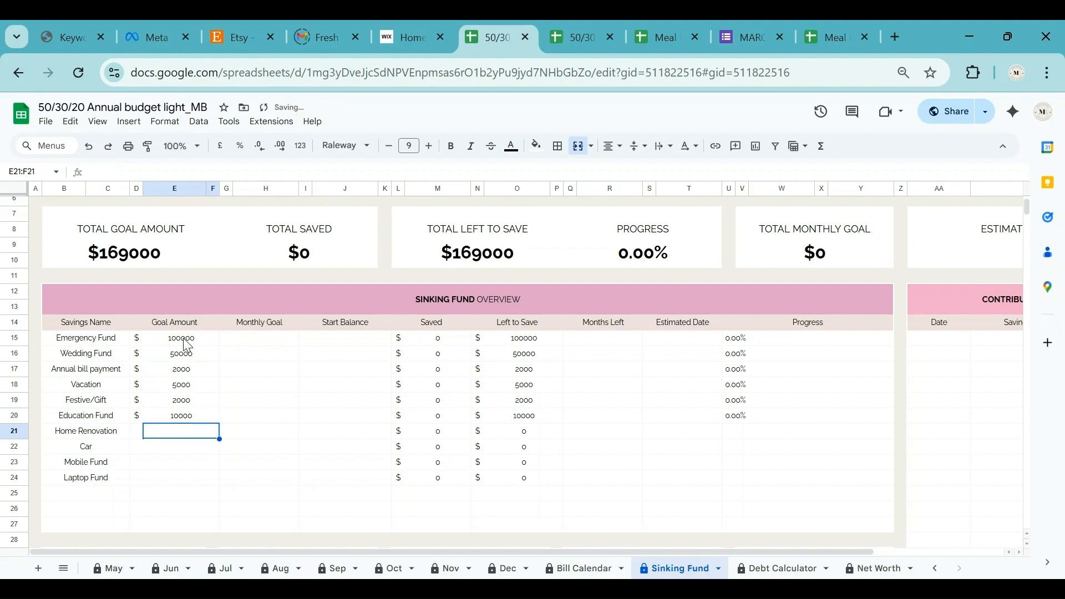
pyautogui.write('3000')
pyautogui.press('Return')
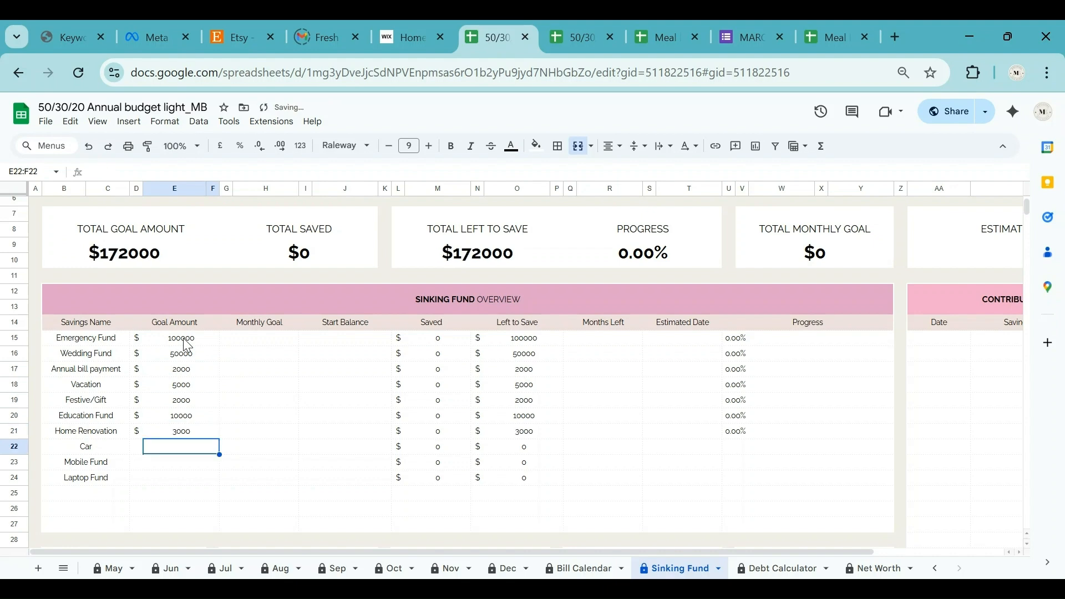
pyautogui.write('1000')
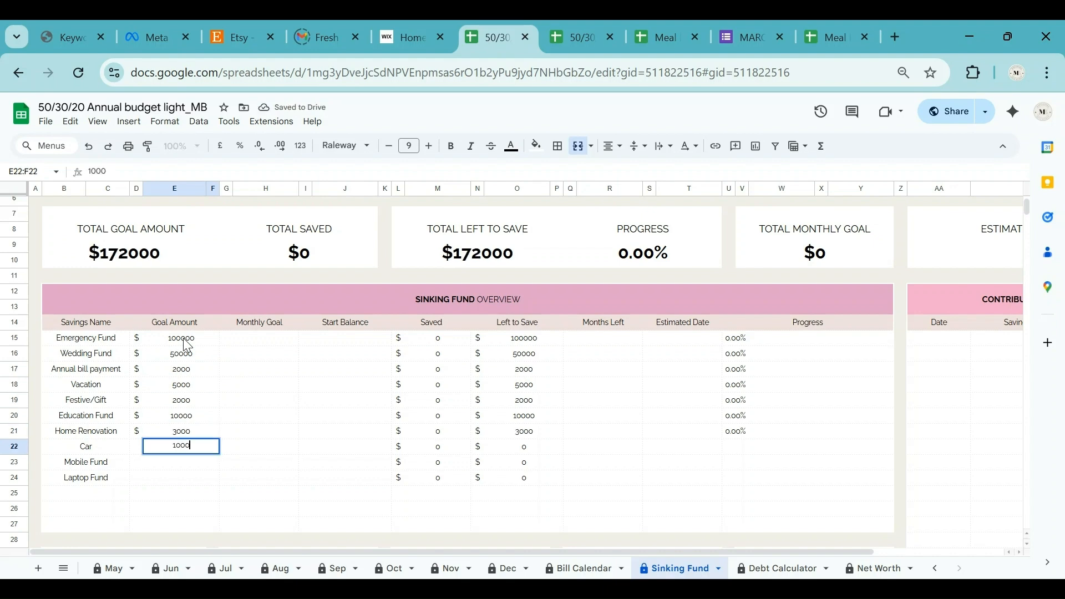
pyautogui.press('Return')
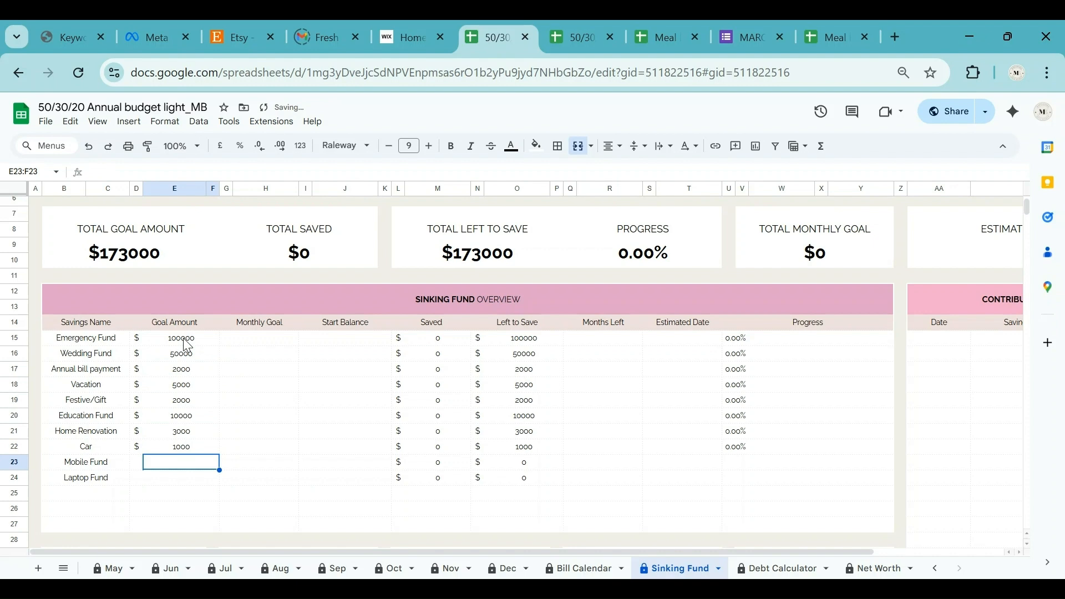
pyautogui.write('800')
pyautogui.press('Return')
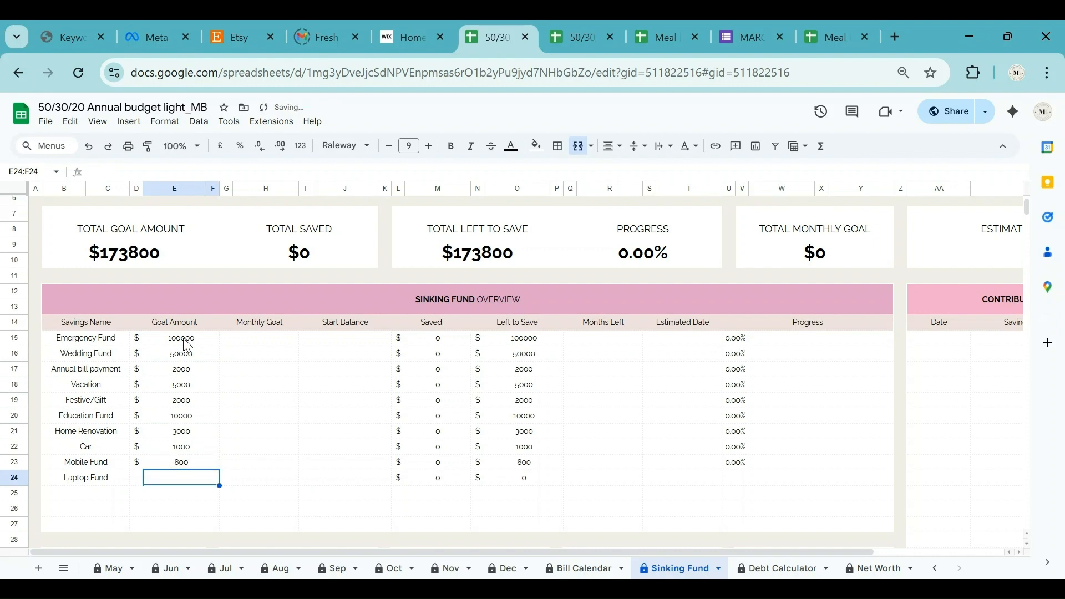
pyautogui.write('1000')
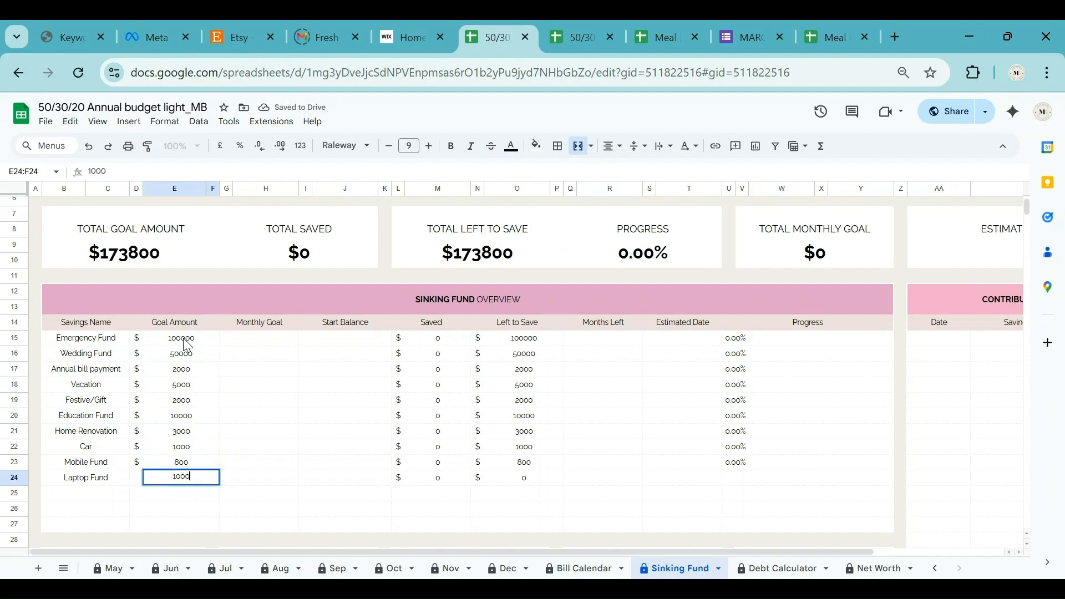
pyautogui.press('Return')
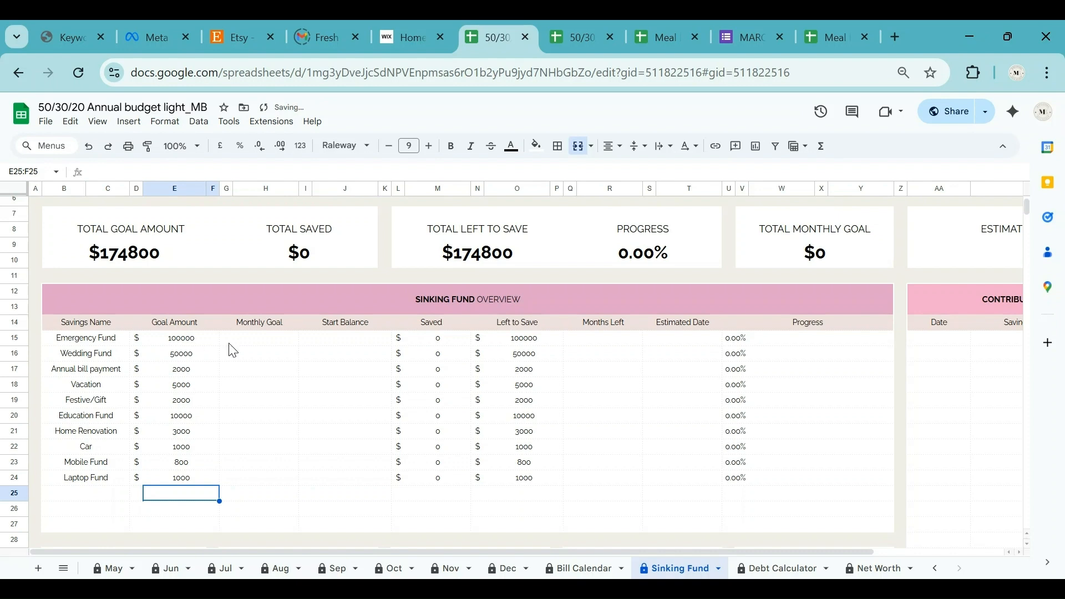
# Enter monthly goals 3000, 5000, 200 and 100 for Emergency, Wedding, Annual bill payment and Vacation.
pyautogui.click(273, 345)
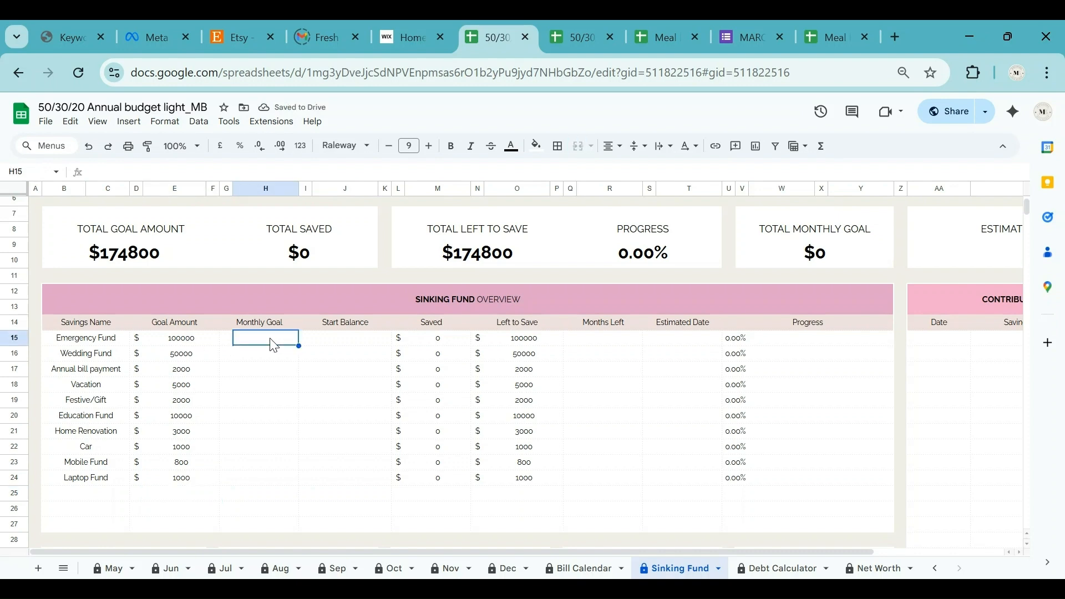
pyautogui.write('3000')
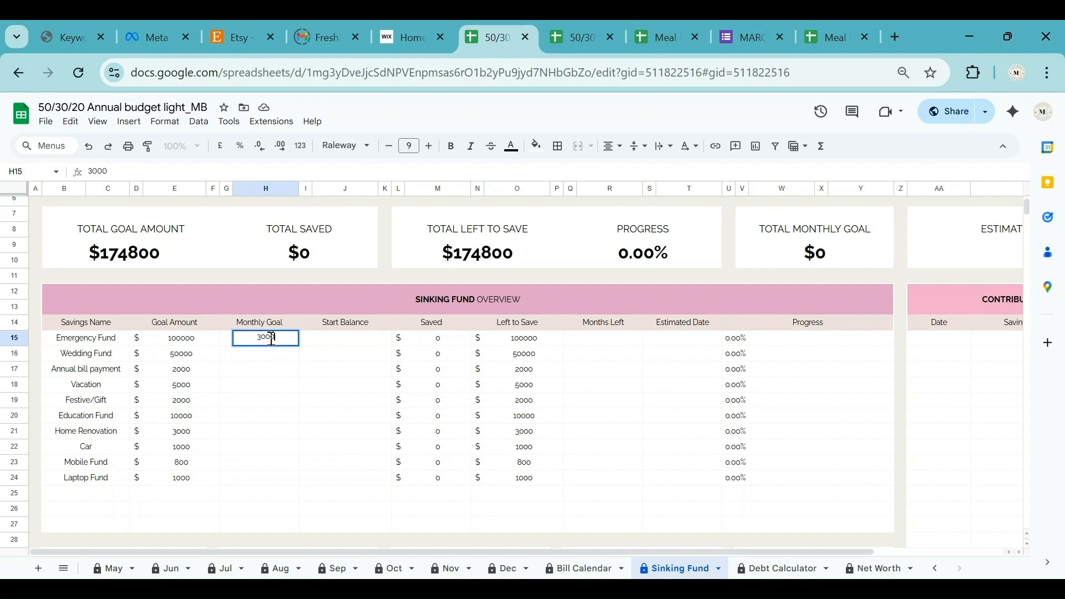
pyautogui.press('Return')
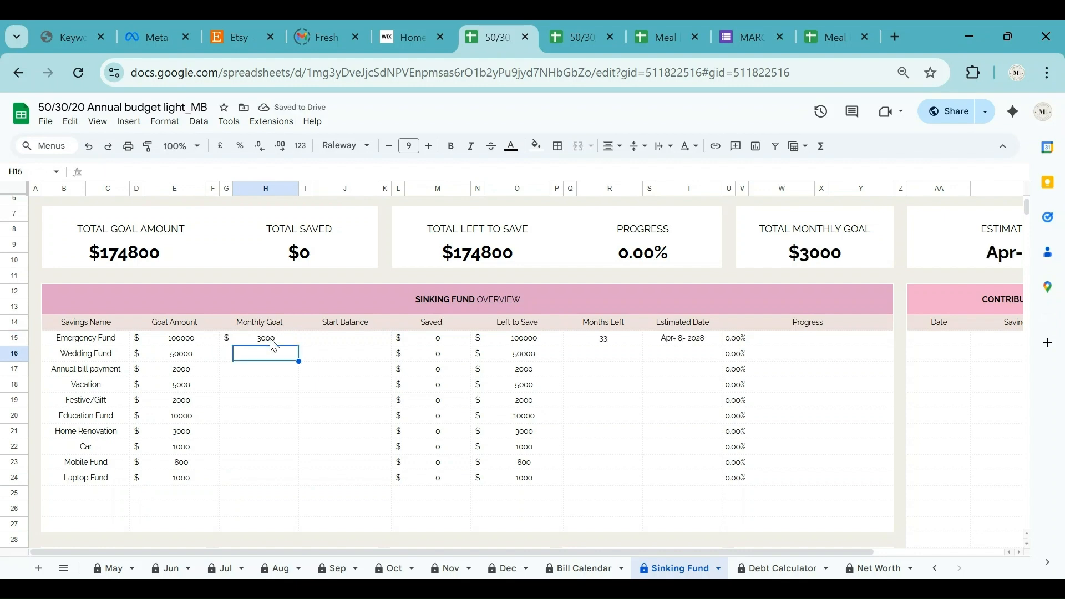
pyautogui.write('5000')
pyautogui.press('Return')
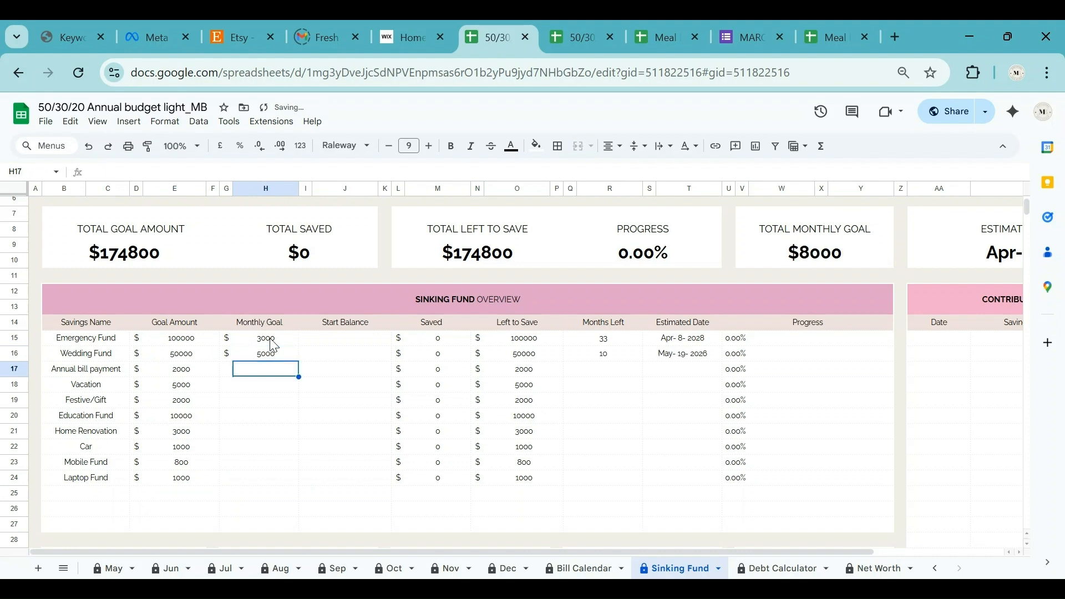
pyautogui.write('200')
pyautogui.press('Return')
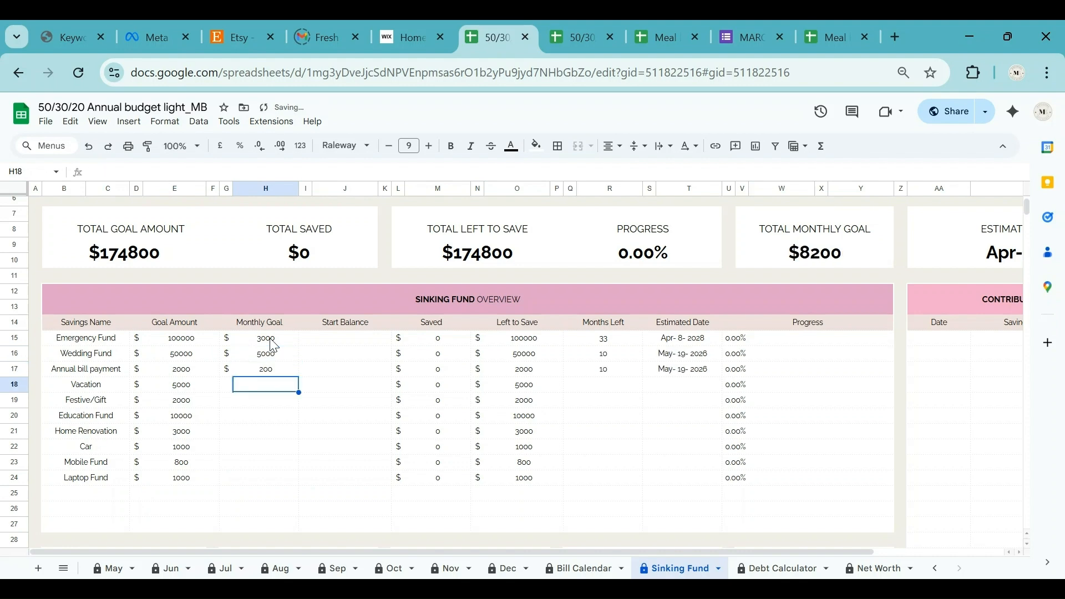
pyautogui.write('100')
pyautogui.press('Return')
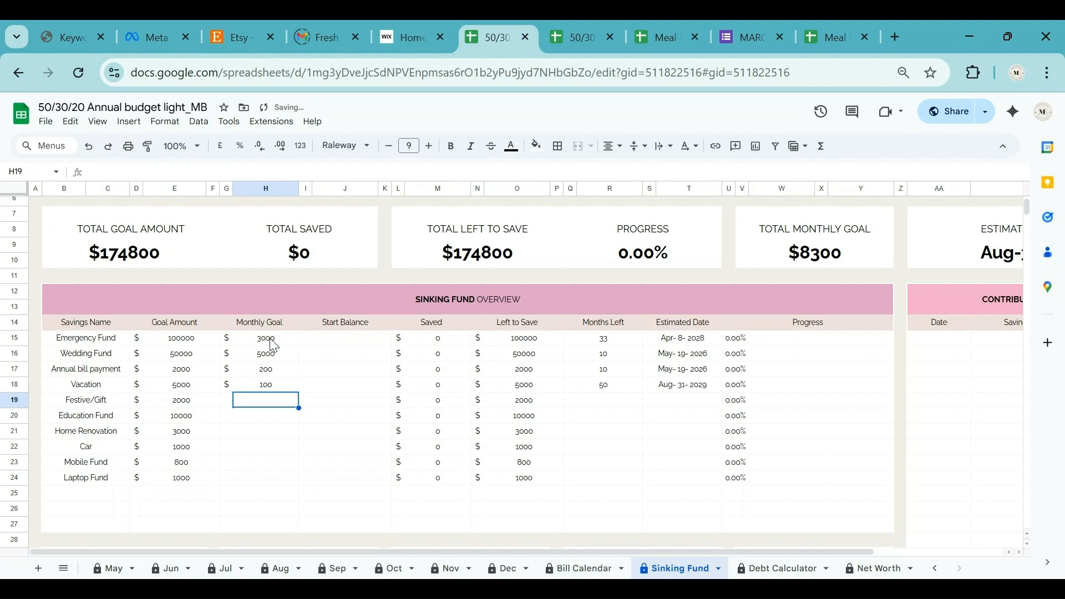
# Enter monthly goals 200, 800, 300, 200, 80 and 100 for Festive/Gift through Laptop Fund.
pyautogui.write('200')
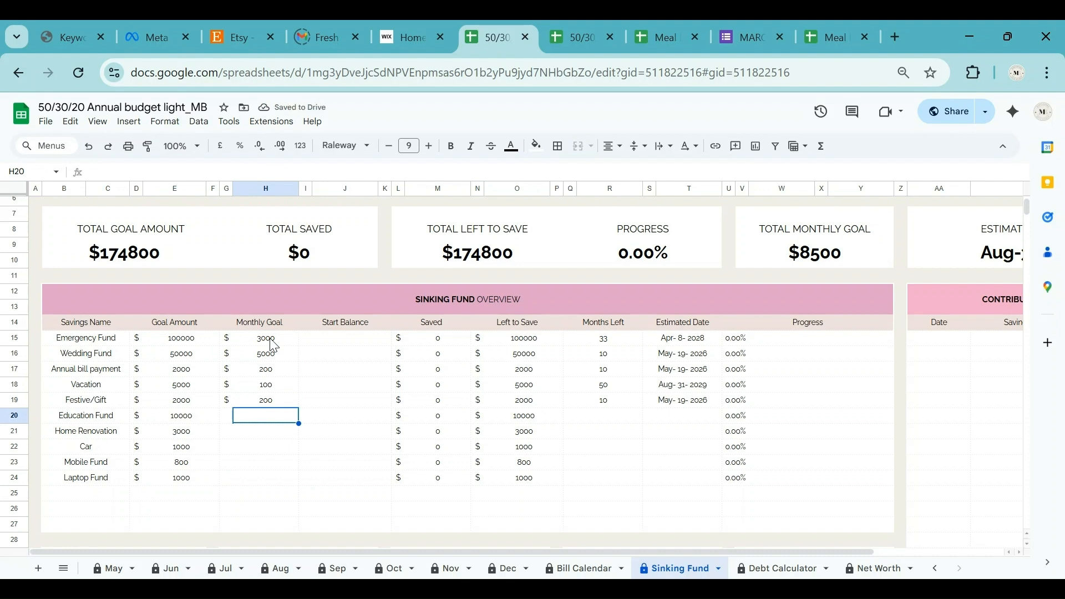
pyautogui.write('800')
pyautogui.press('Return')
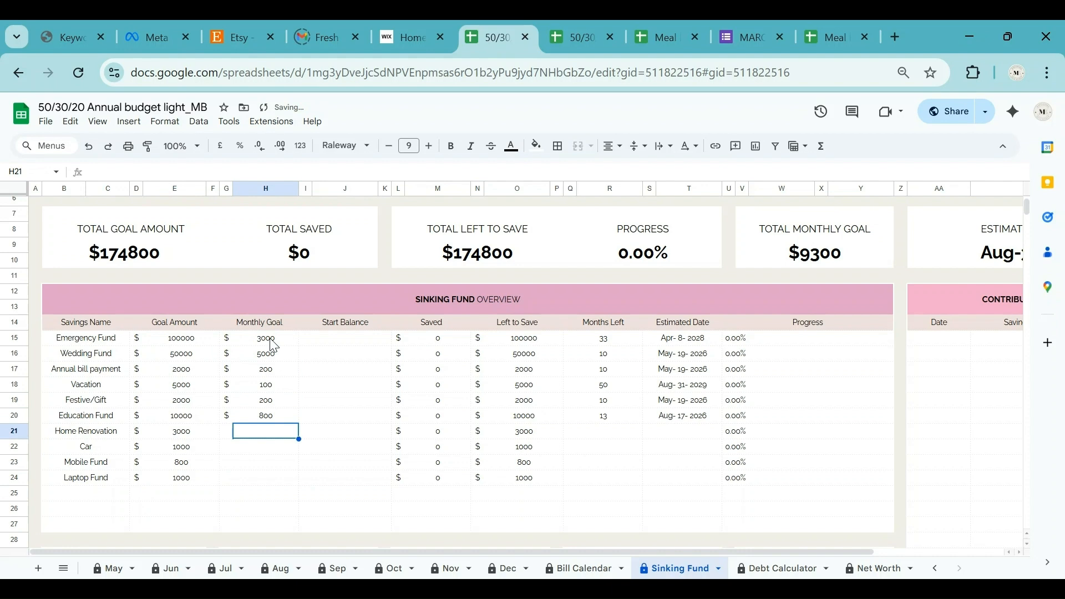
pyautogui.write('300')
pyautogui.press('Return')
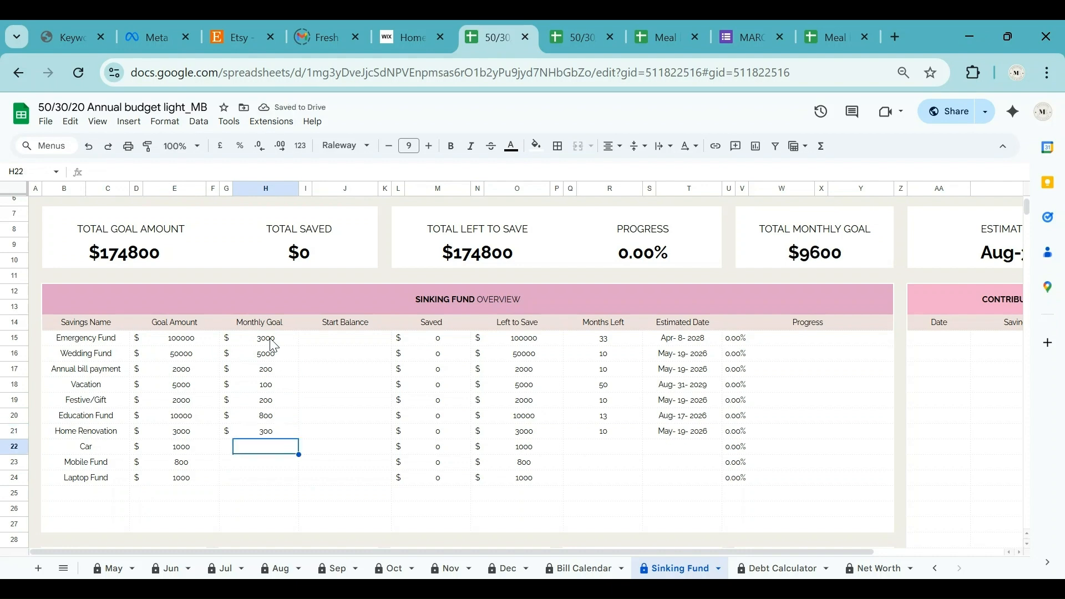
pyautogui.write('200')
pyautogui.press('Return')
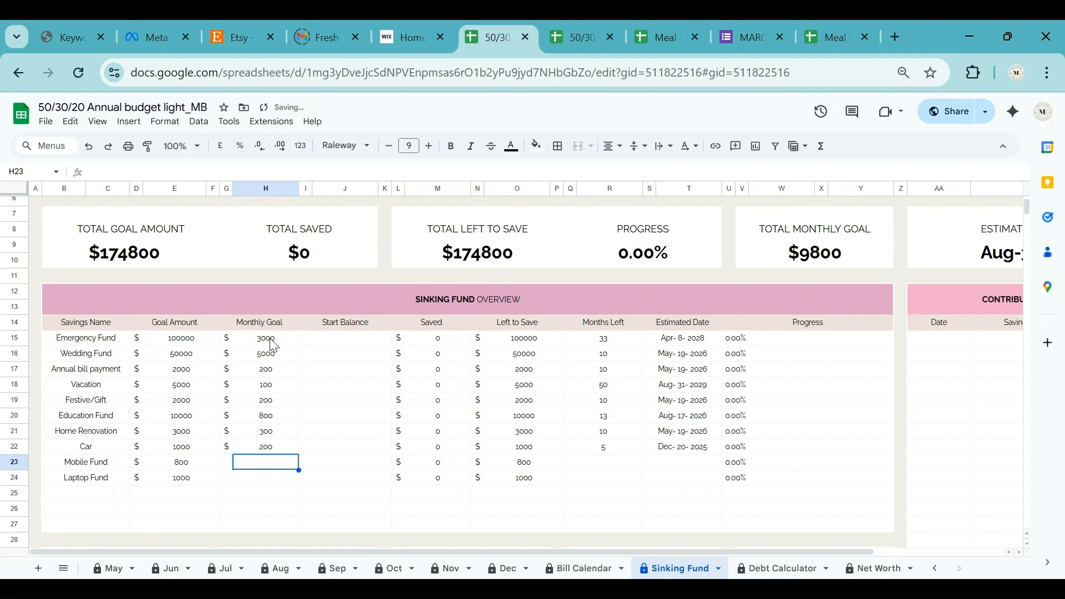
pyautogui.write('80')
pyautogui.press('Return')
pyautogui.write('1')
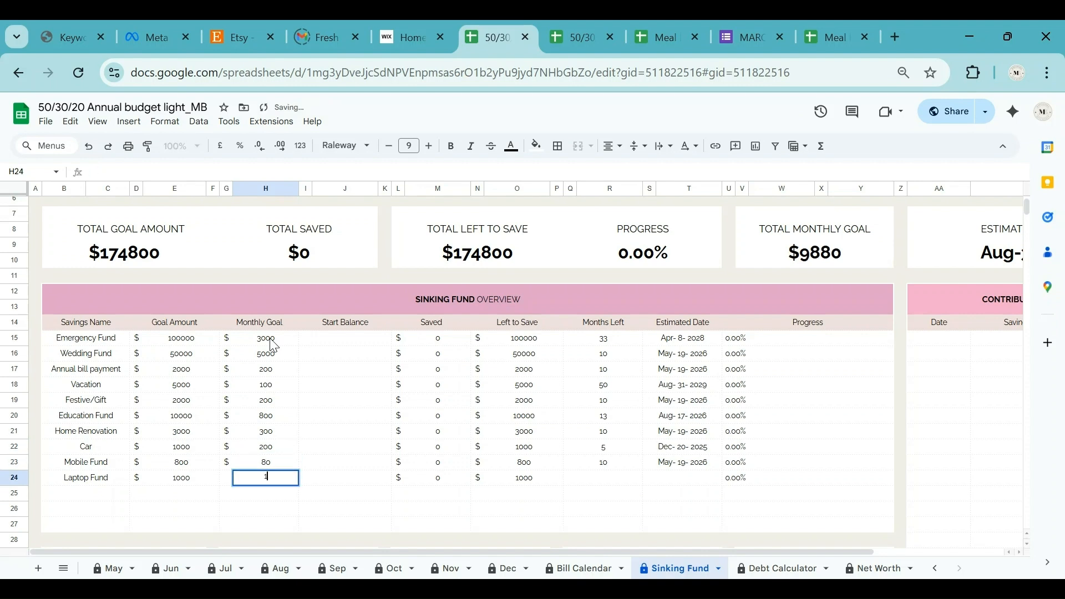
pyautogui.write('00')
pyautogui.press('Return')
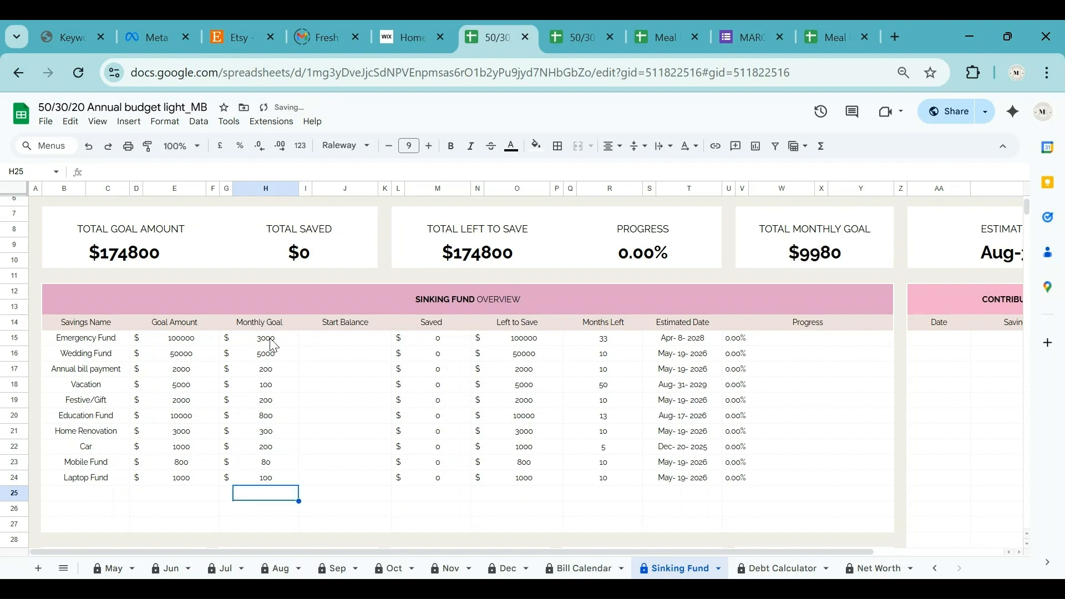
pyautogui.click(355, 344)
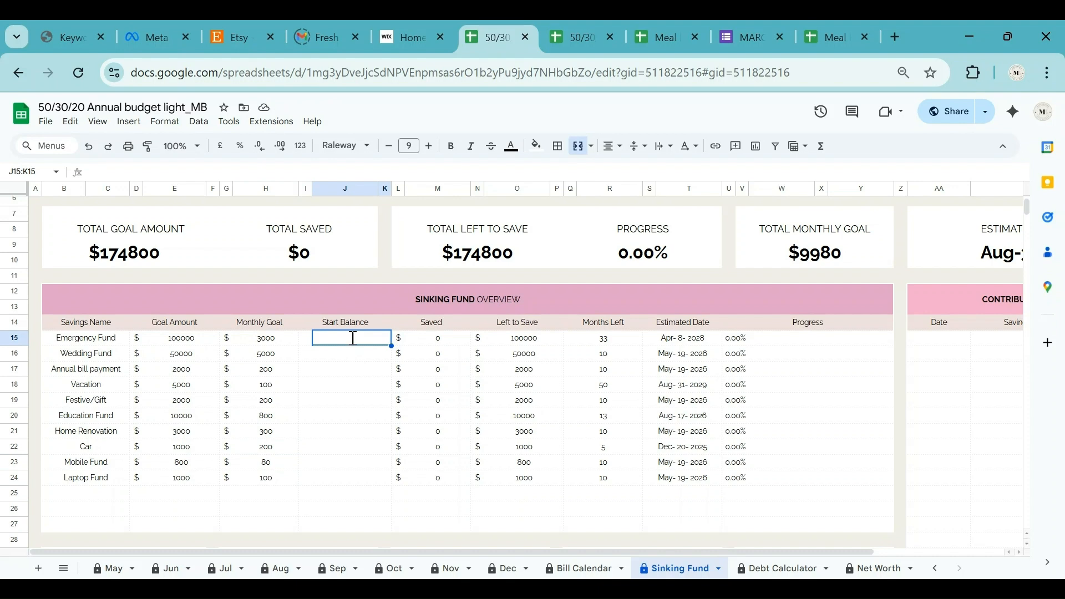
# Enter start balances 50000, 4000, 100, 1000 and 400 for Emergency Fund through Festive/Gift.
pyautogui.write('5000')
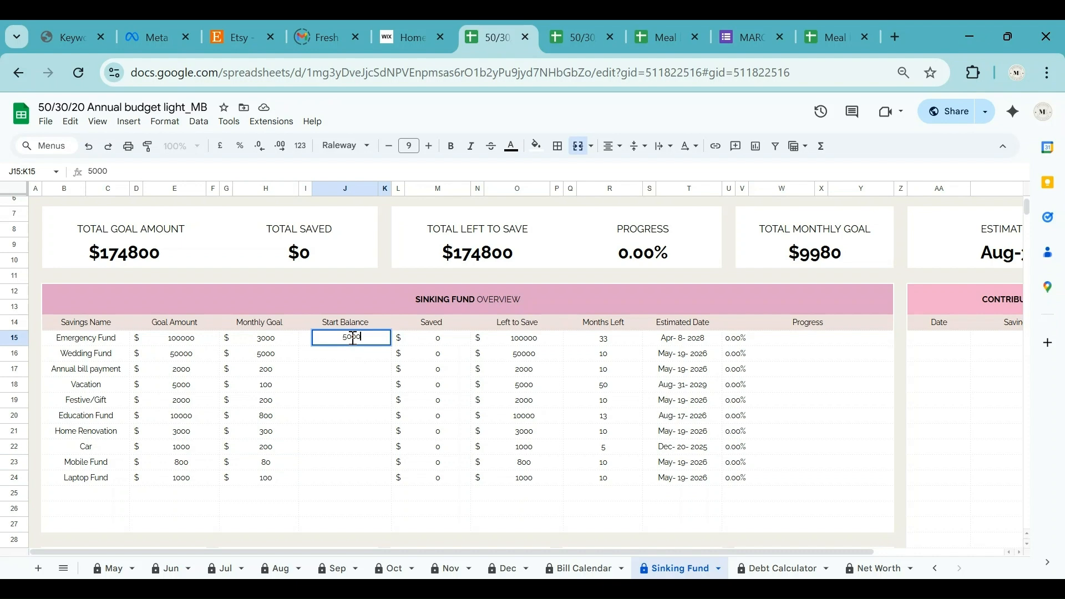
pyautogui.write('0')
pyautogui.press('Return')
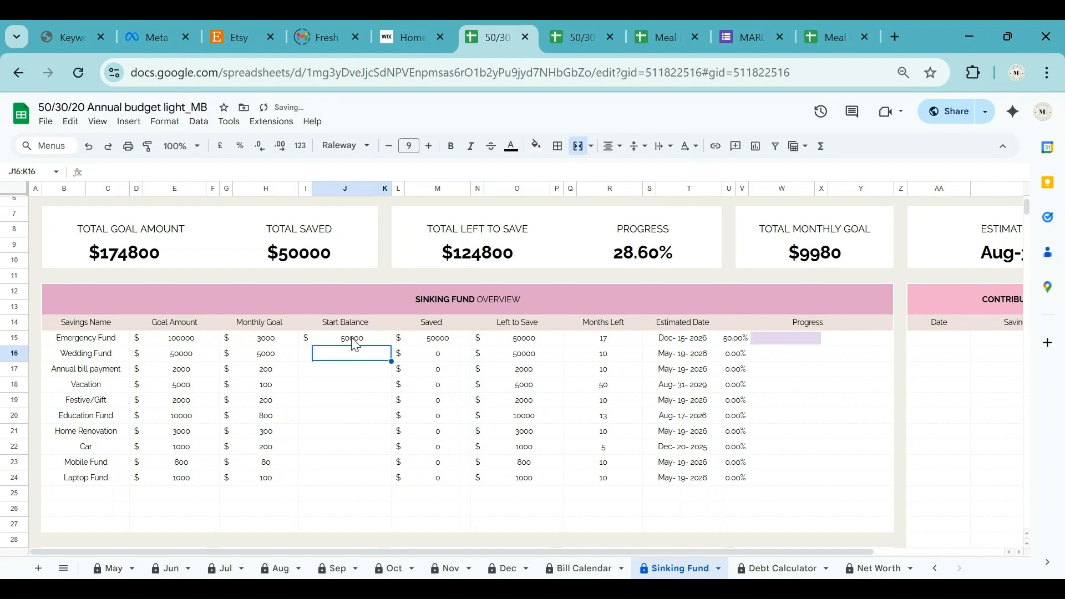
pyautogui.write('4000')
pyautogui.press('Return')
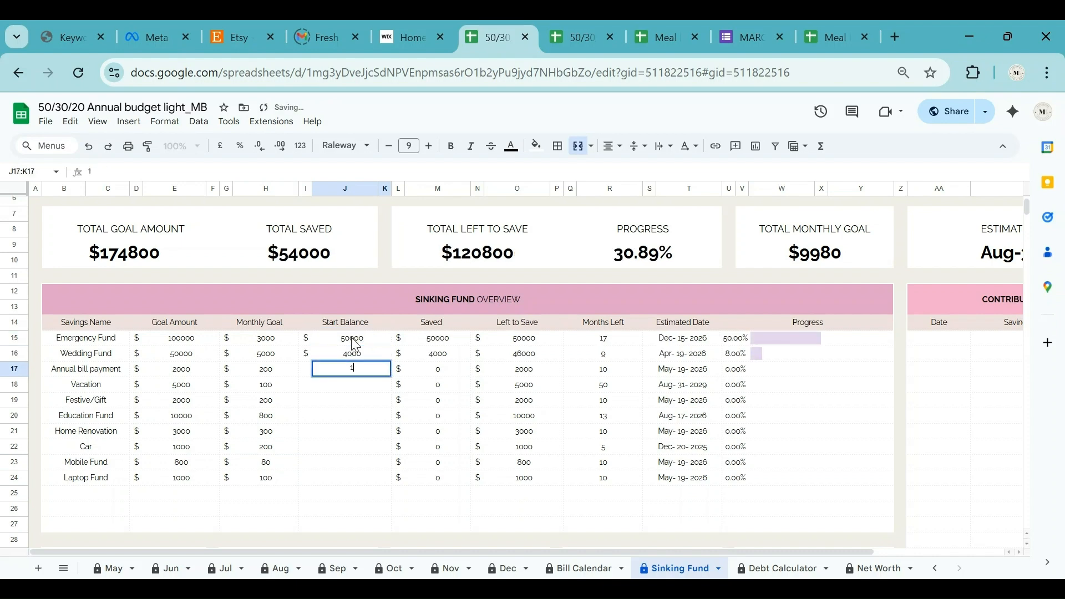
pyautogui.write('100')
pyautogui.press('Return')
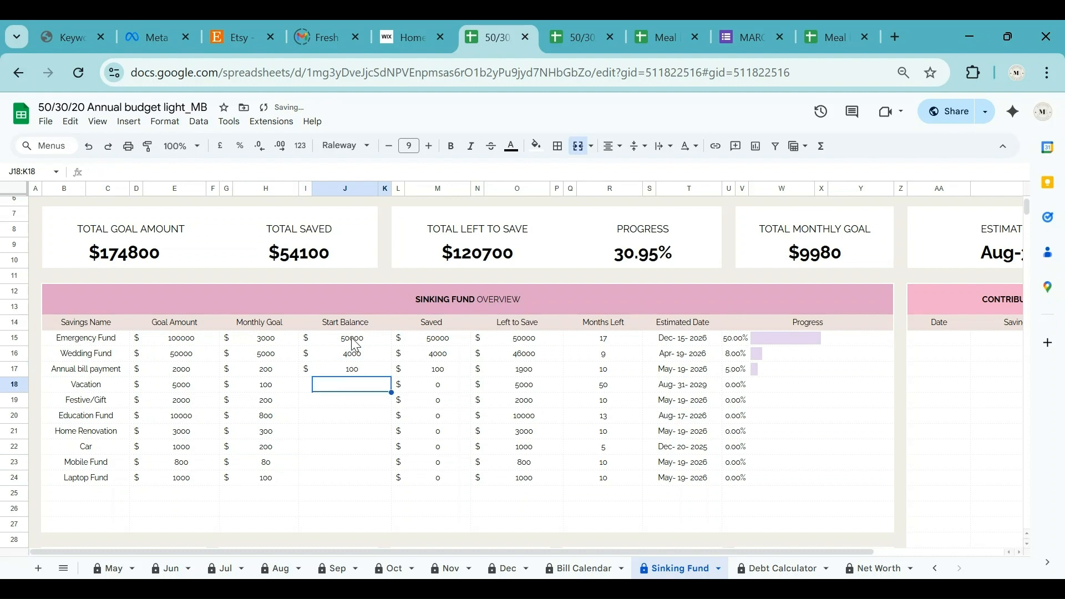
pyautogui.write('1000')
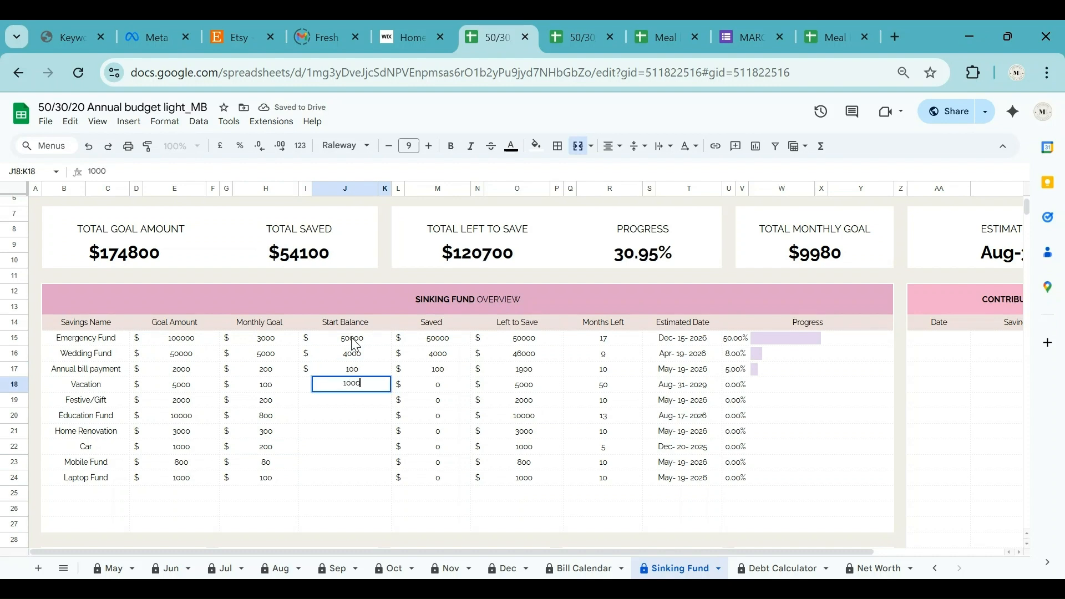
pyautogui.press('Return')
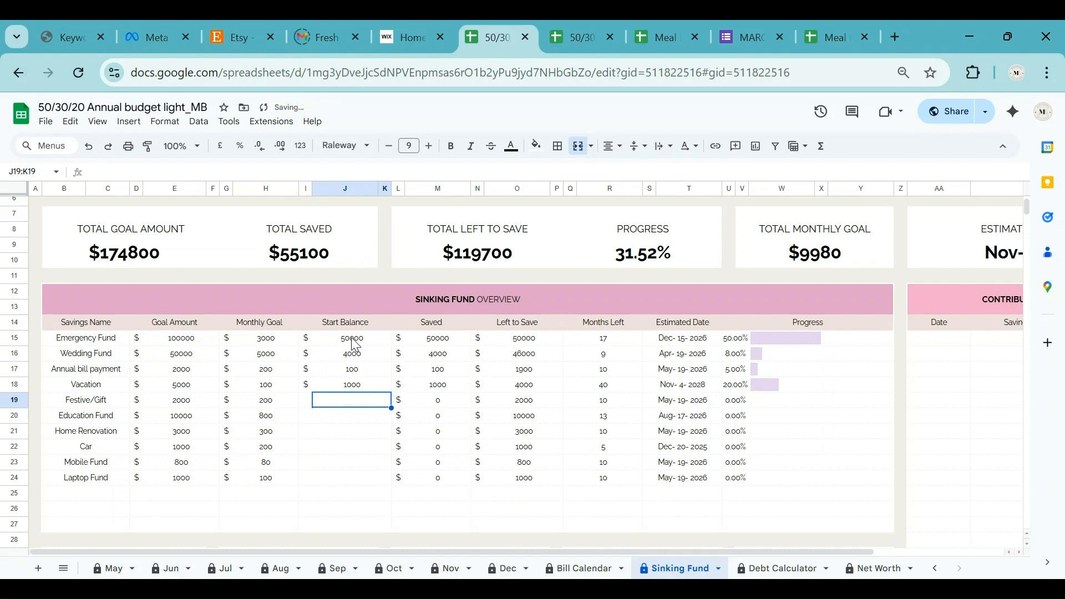
pyautogui.write('400')
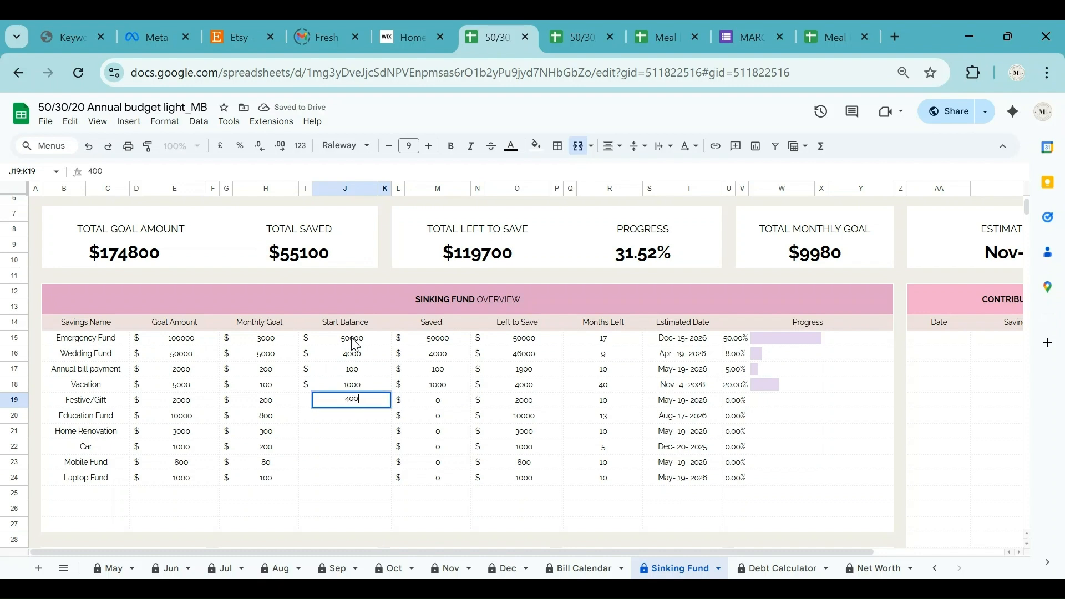
pyautogui.press('Return')
# Enter start balances 1000, 300, 100, 80 and 100 for Education Fund through Laptop Fund.
pyautogui.write('1000')
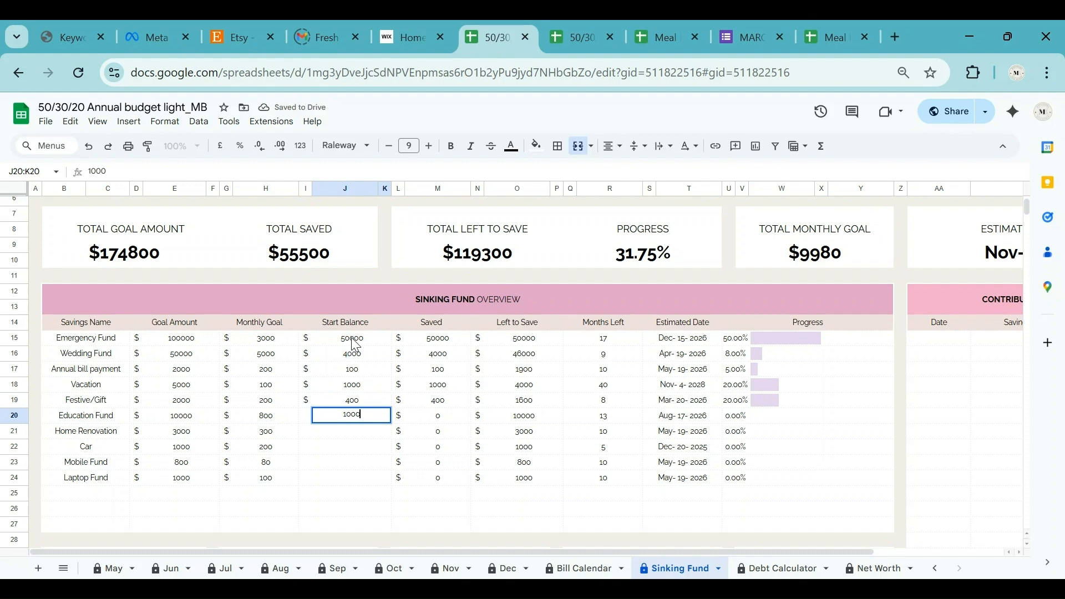
pyautogui.press('Return')
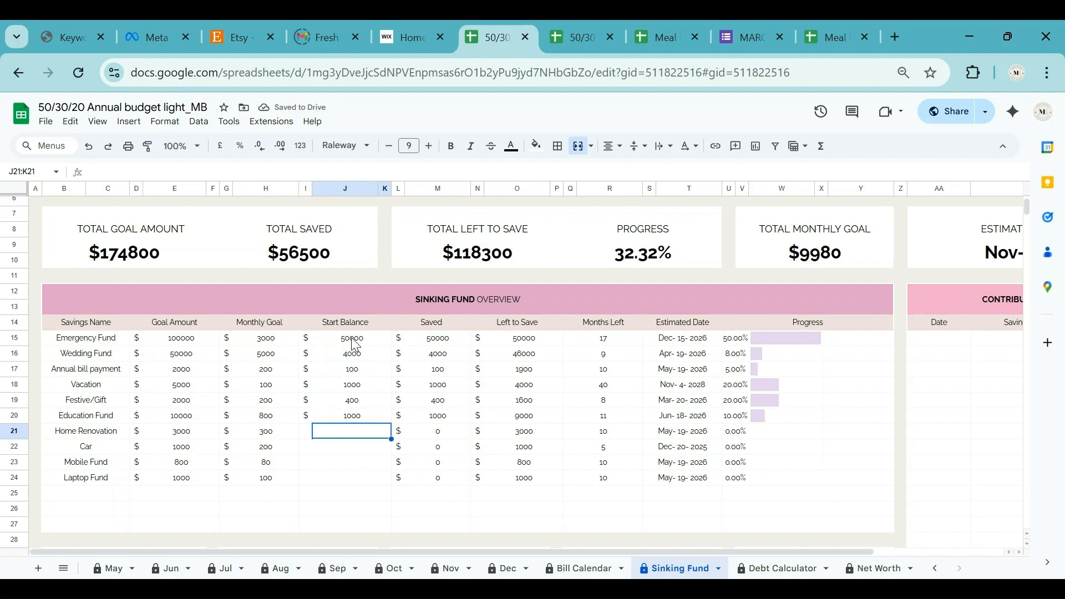
pyautogui.write('300')
pyautogui.press('Return')
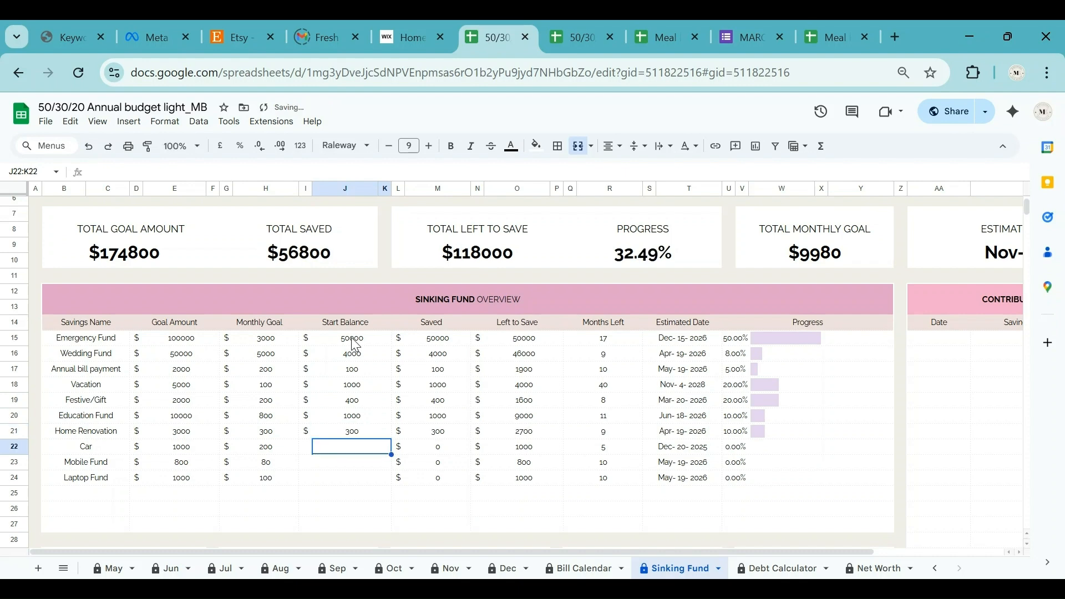
pyautogui.write('100')
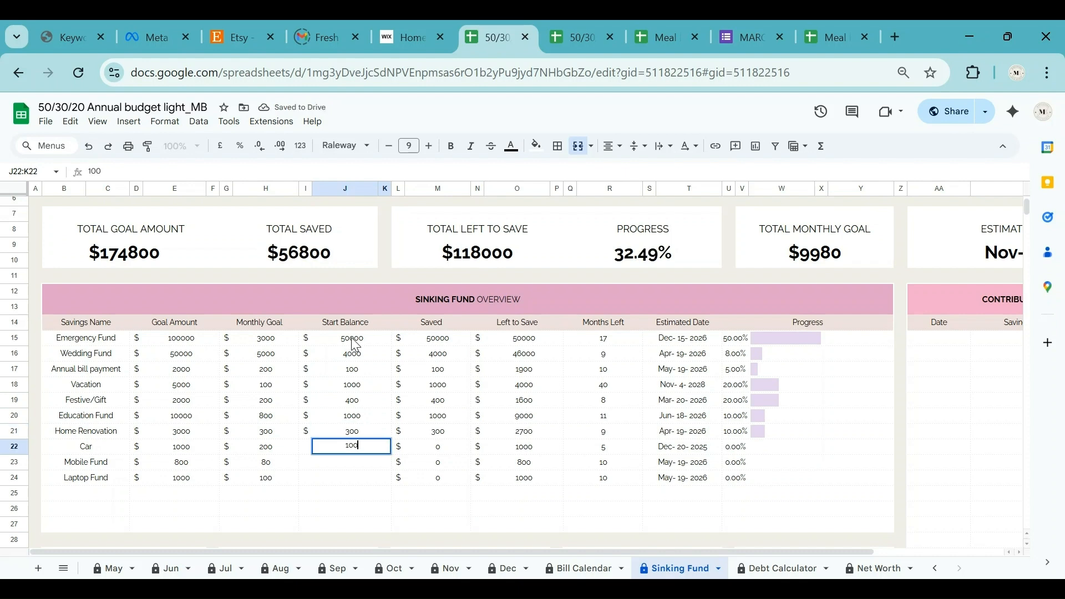
pyautogui.press('Return')
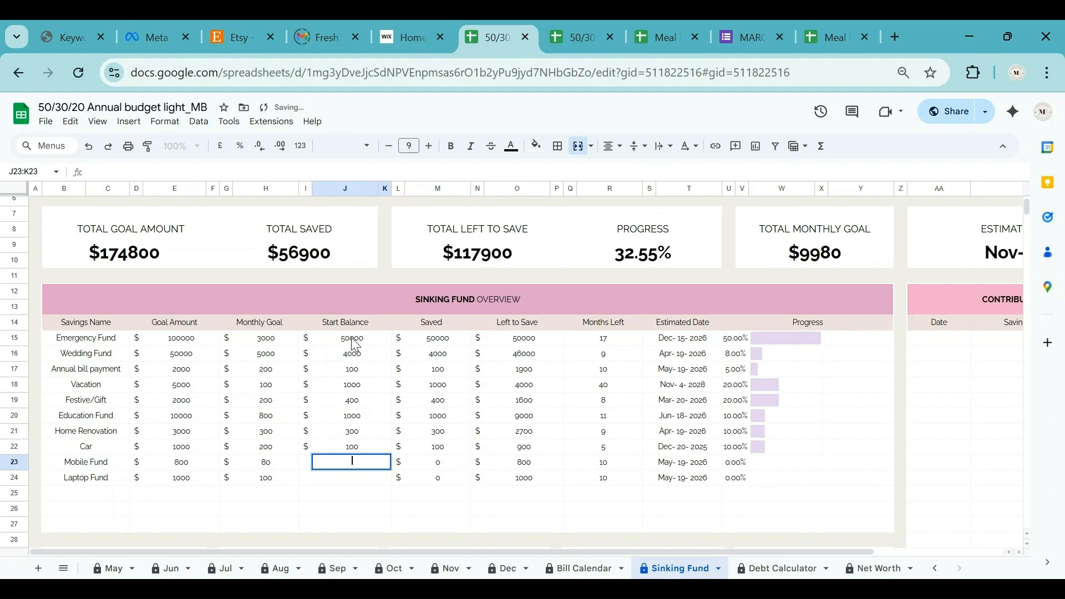
pyautogui.write('80')
pyautogui.press('Return')
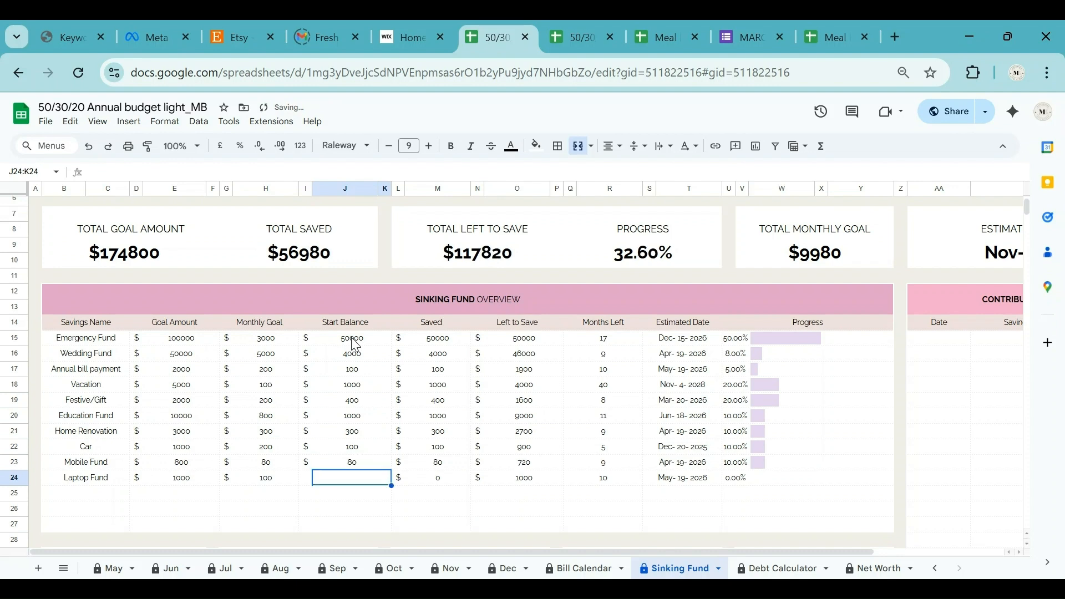
pyautogui.write('100')
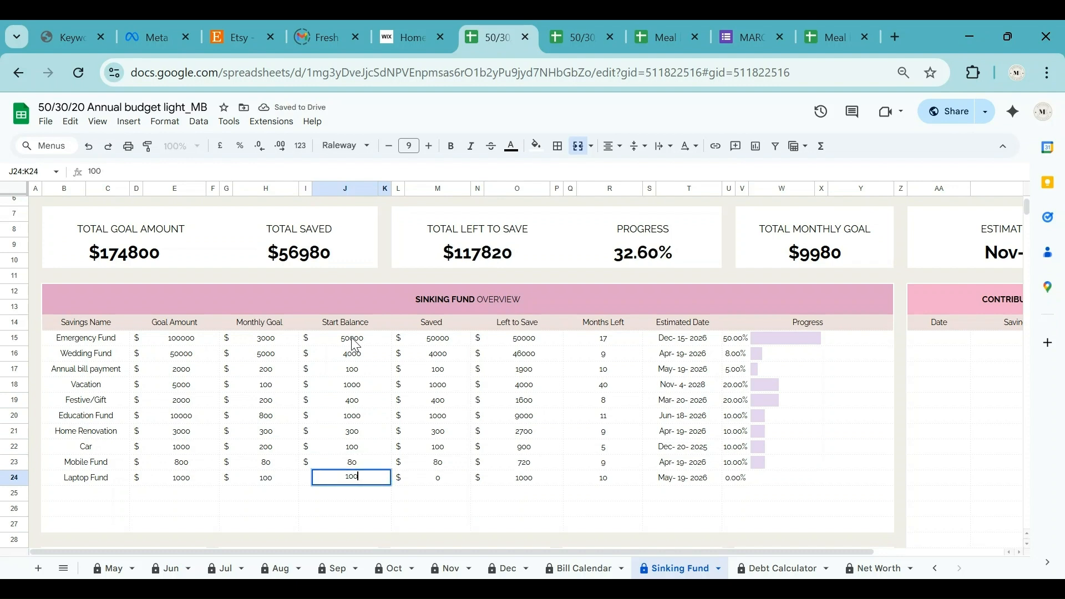
pyautogui.press('Return')
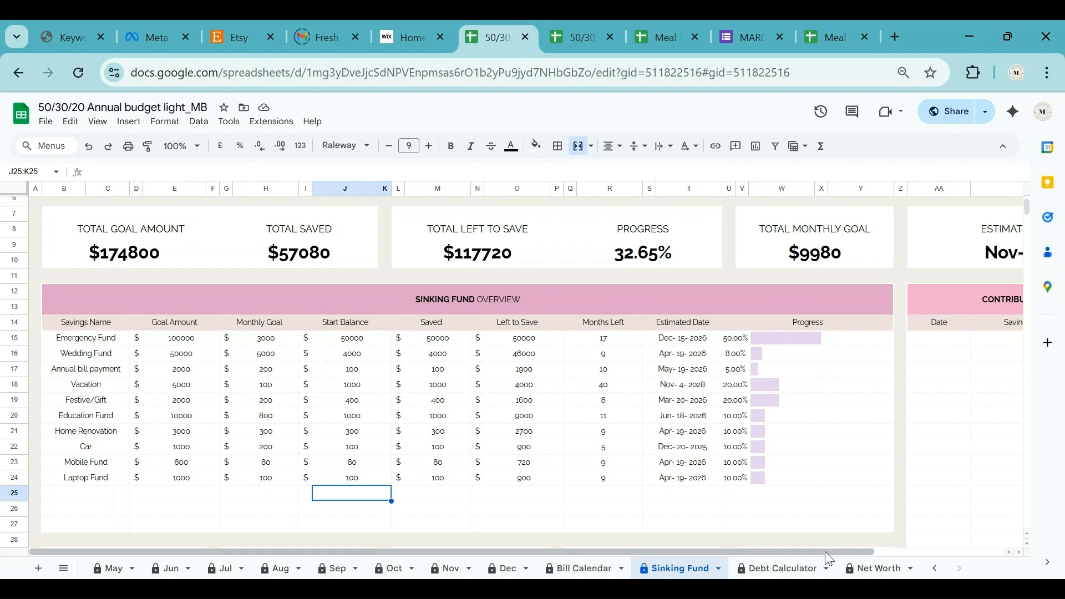
# Date the first Contribution Tracker entry 01/01/2025.
pyautogui.moveTo(827, 551); pyautogui.dragTo(955, 551)
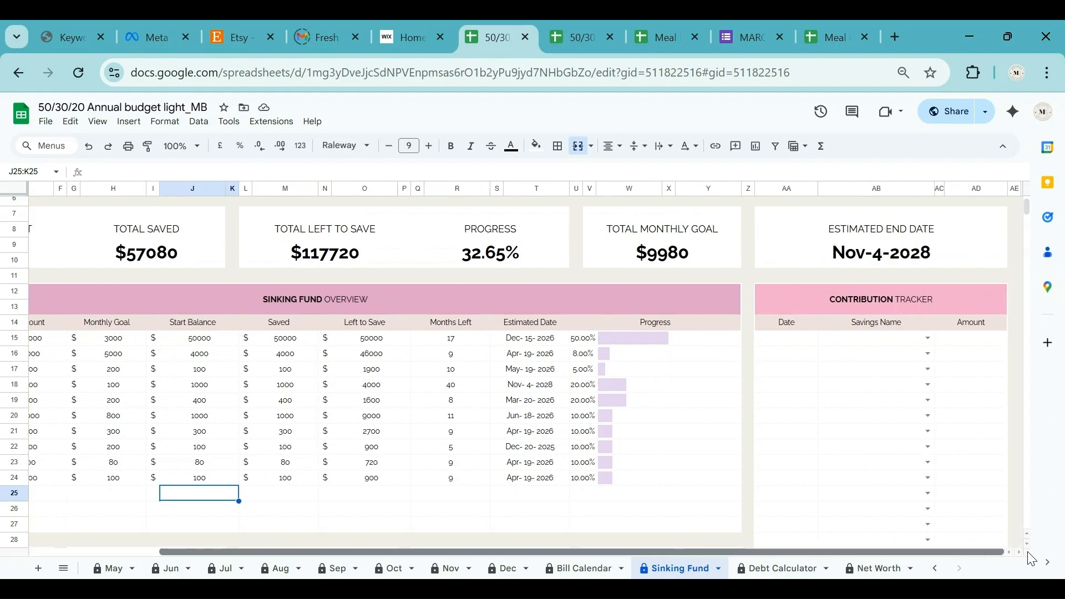
pyautogui.click(800, 341)
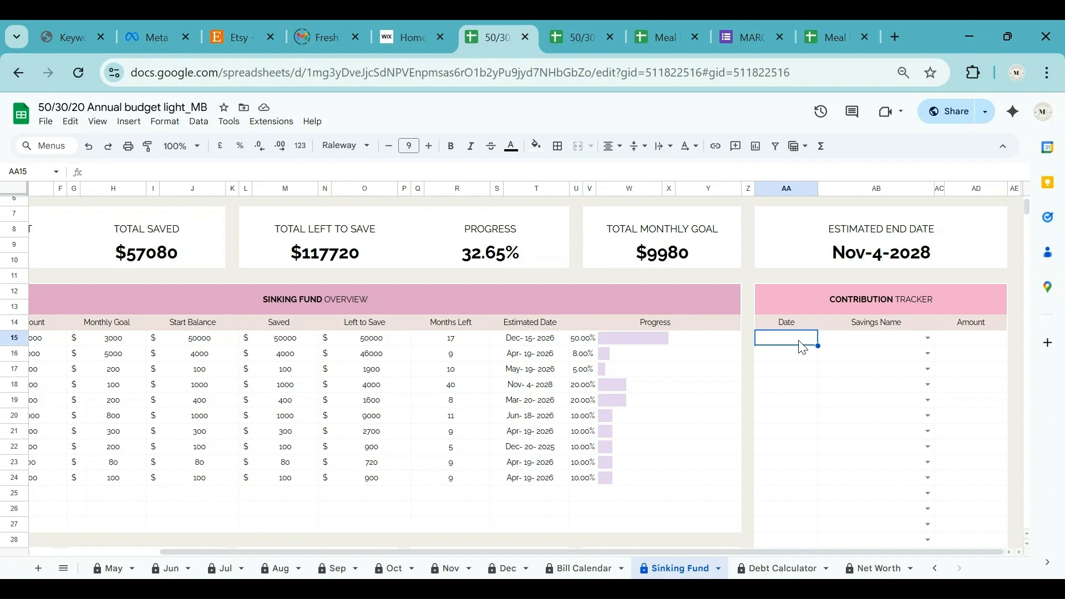
pyautogui.doubleClick(801, 340)
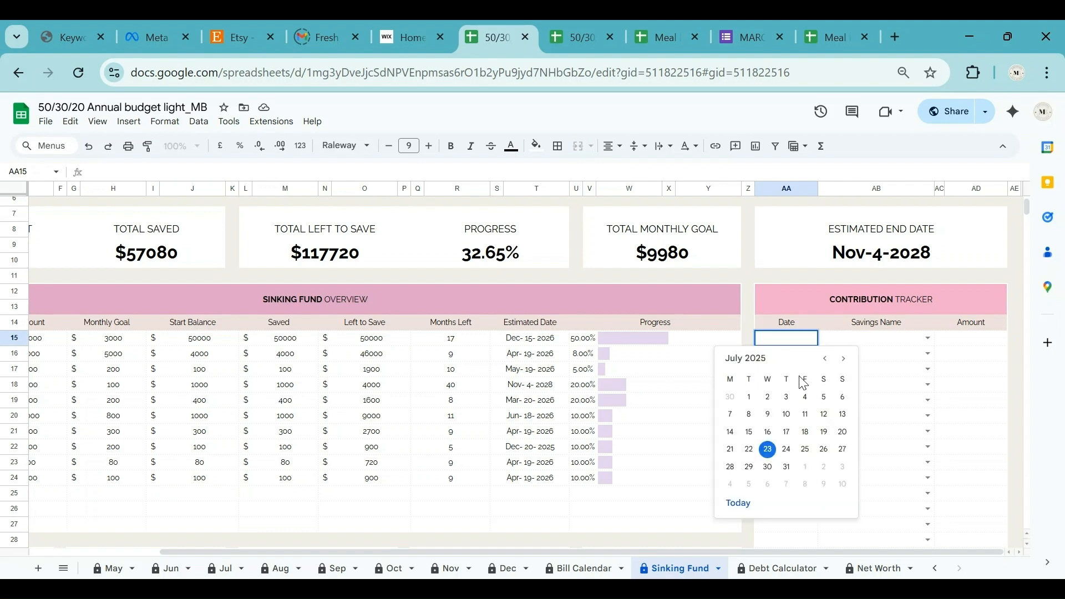
pyautogui.click(825, 359)
pyautogui.click(826, 358)
pyautogui.click(825, 359)
pyautogui.click(825, 358)
pyautogui.click(826, 358)
pyautogui.click(826, 359)
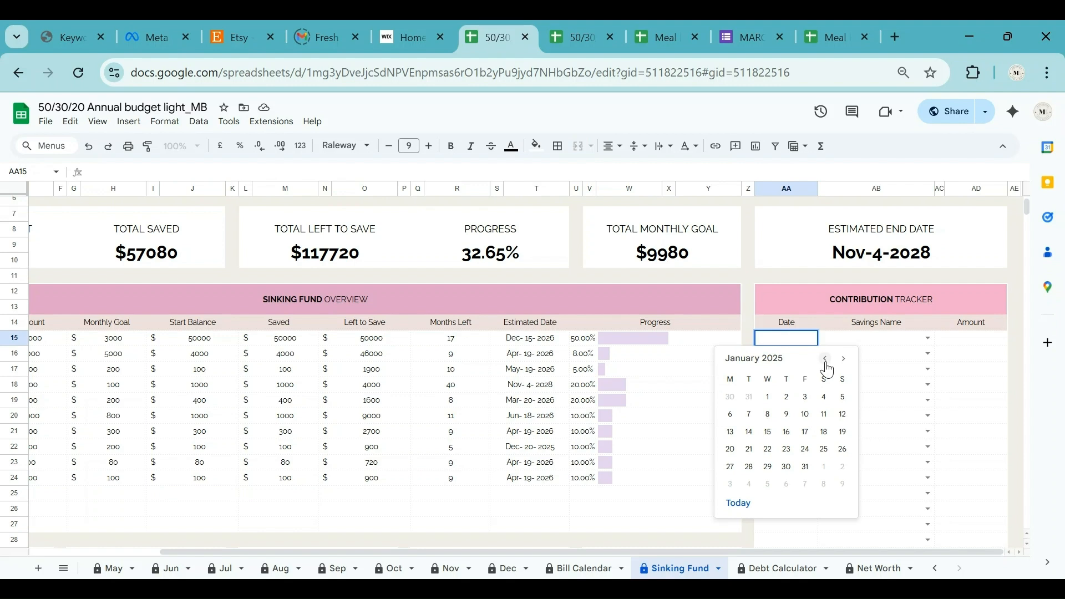
pyautogui.click(768, 397)
# Assign the contribution to the Car fund with an amount of $100.
pyautogui.click(928, 339)
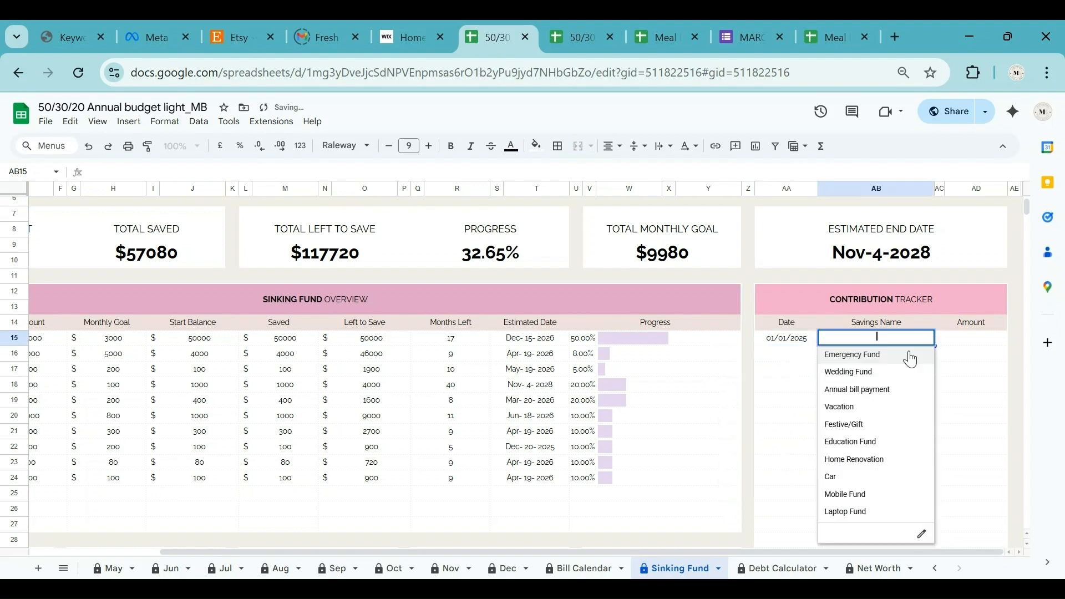
pyautogui.click(869, 479)
pyautogui.click(975, 344)
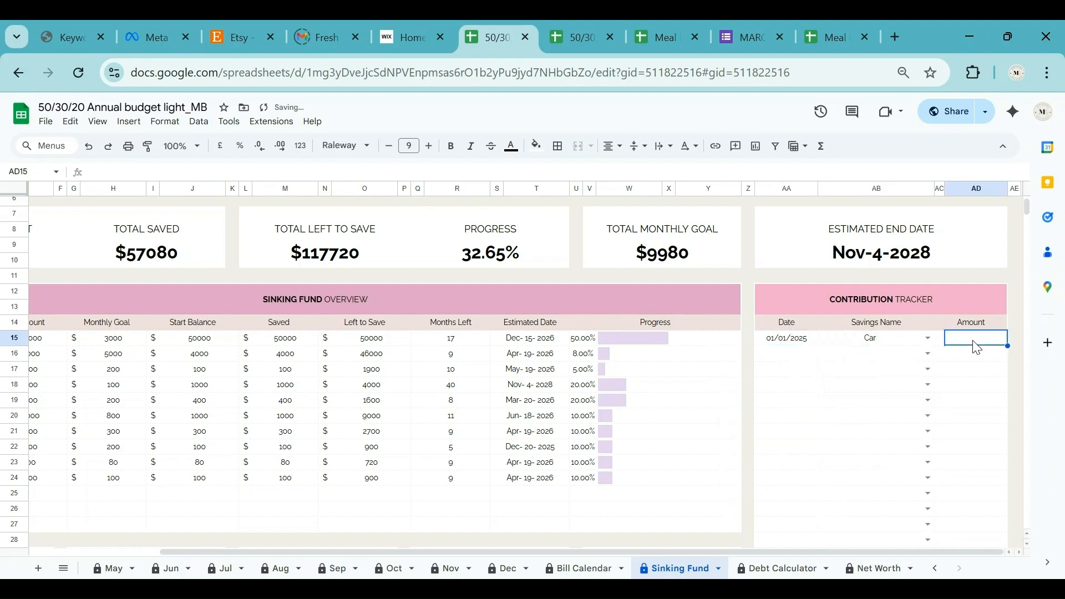
pyautogui.write('100')
pyautogui.press('Return')
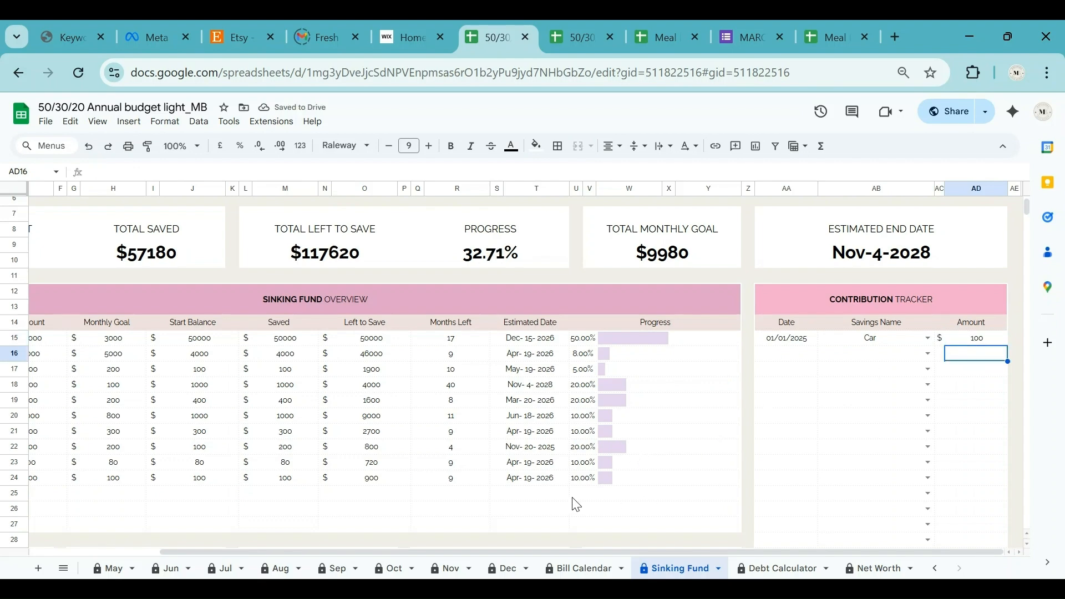
# Switch to the Debt Calculator sheet.
pyautogui.scroll(-8, 575, 504)
pyautogui.moveTo(648, 551); pyautogui.dragTo(378, 543)
pyautogui.scroll(-6, 643, 441)
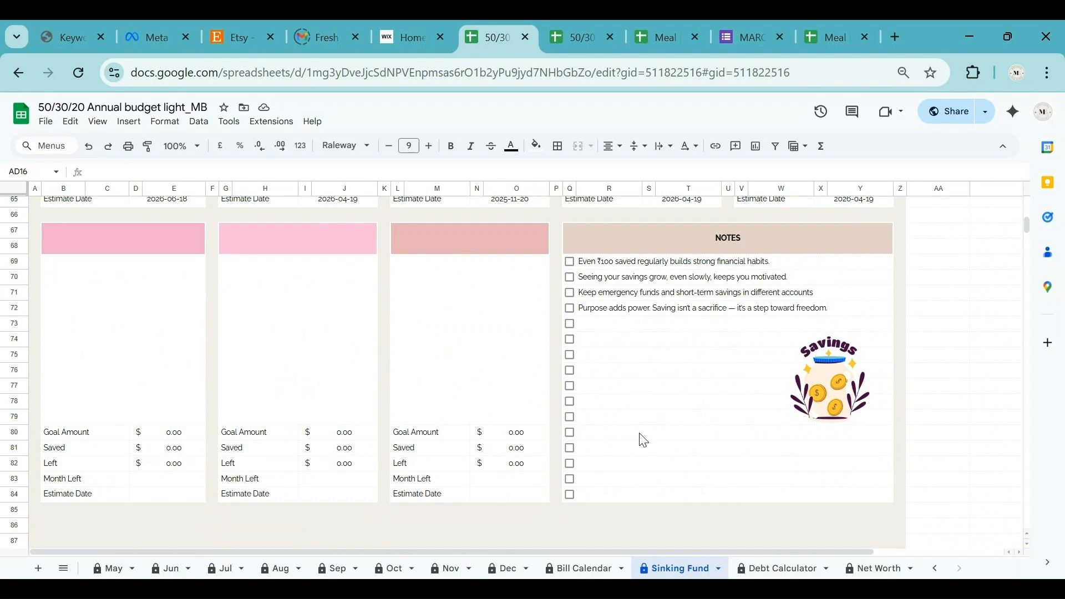
pyautogui.scroll(15, 644, 441)
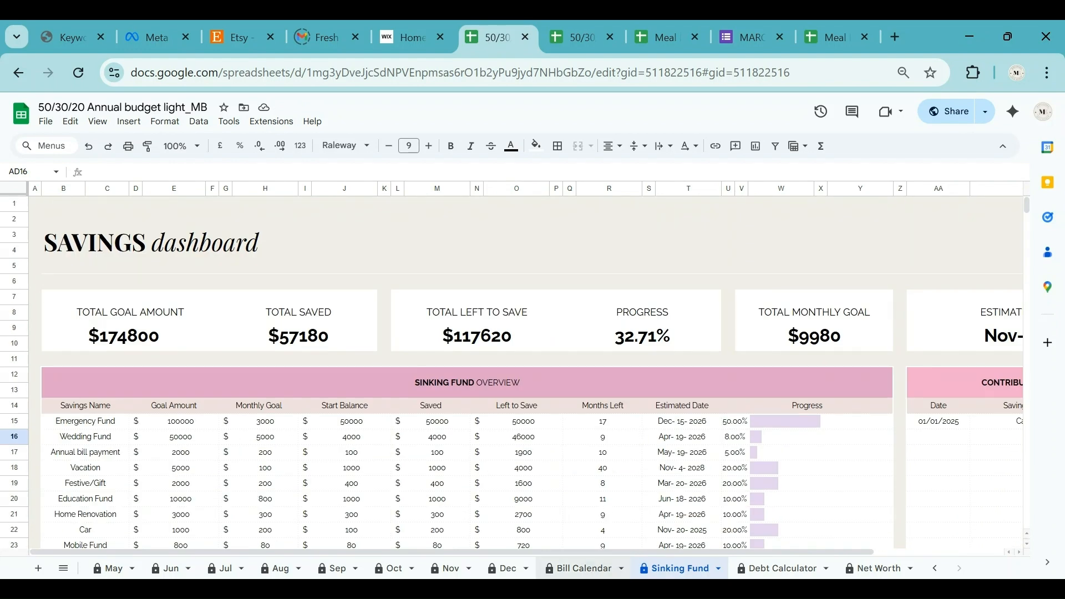
pyautogui.click(781, 571)
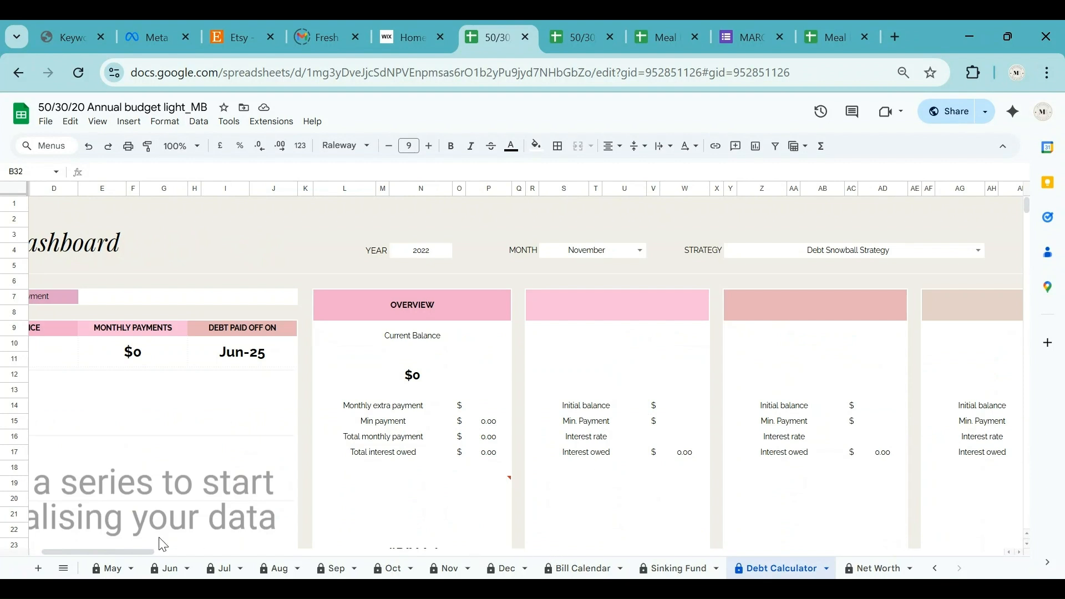
pyautogui.moveTo(129, 548); pyautogui.dragTo(69, 547)
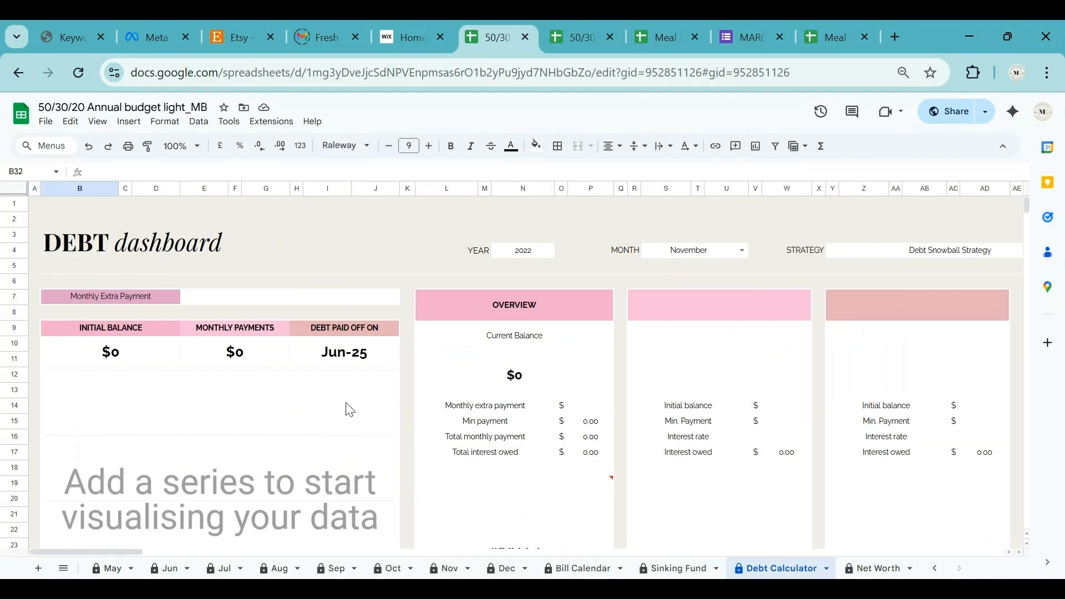
pyautogui.click(537, 253)
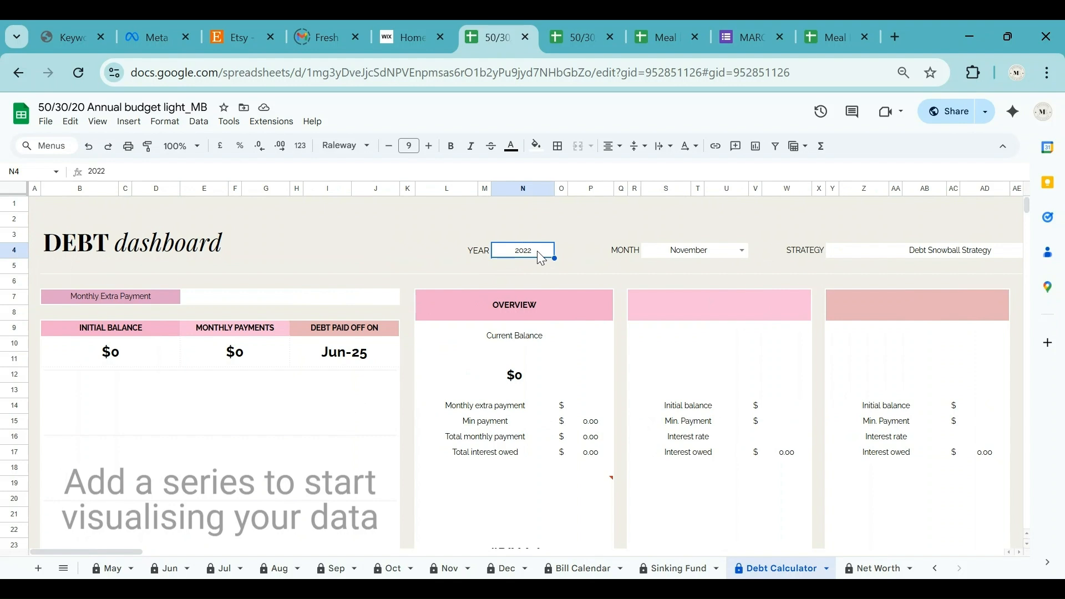
pyautogui.click(741, 250)
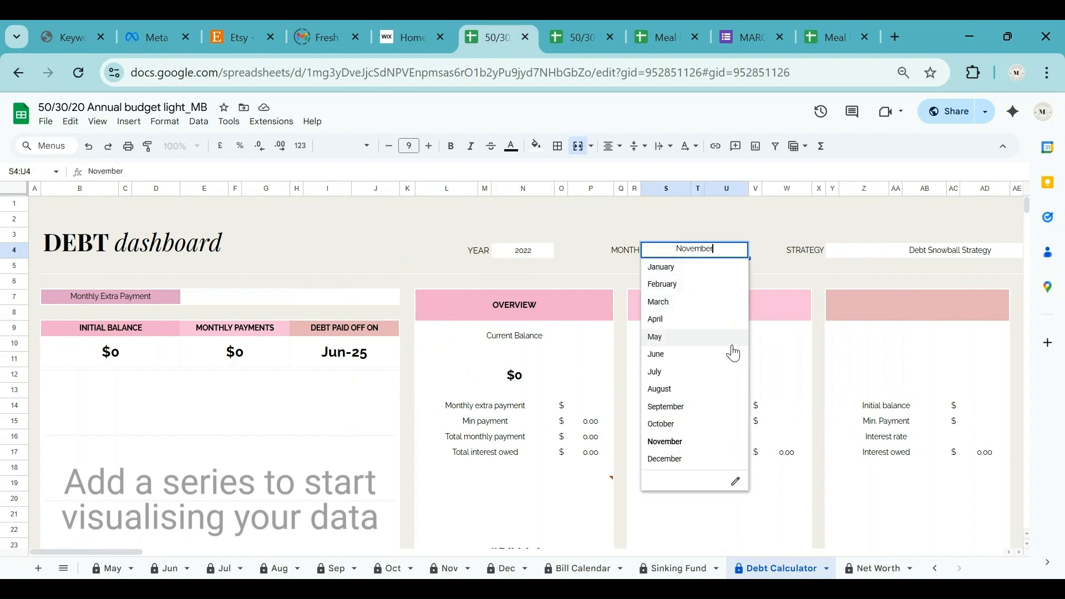
pyautogui.click(680, 441)
pyautogui.click(944, 248)
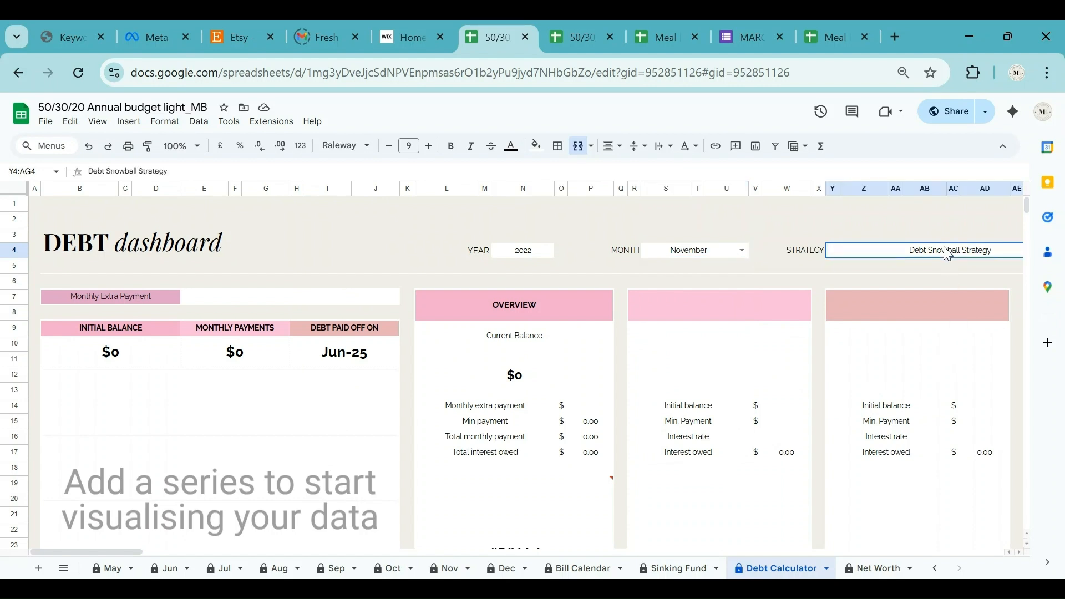
pyautogui.doubleClick(943, 248)
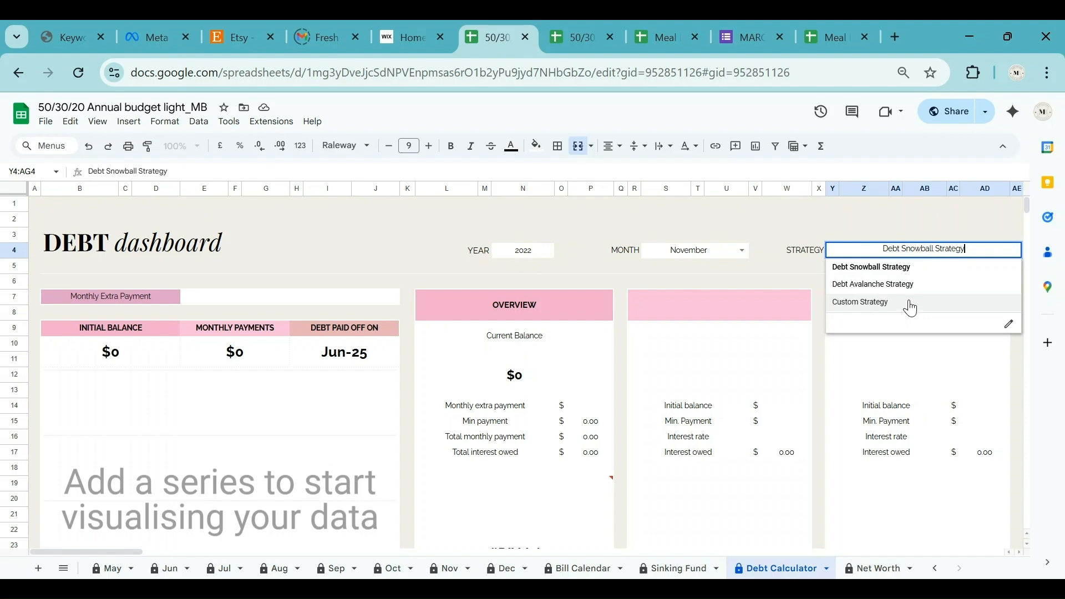
pyautogui.click(908, 271)
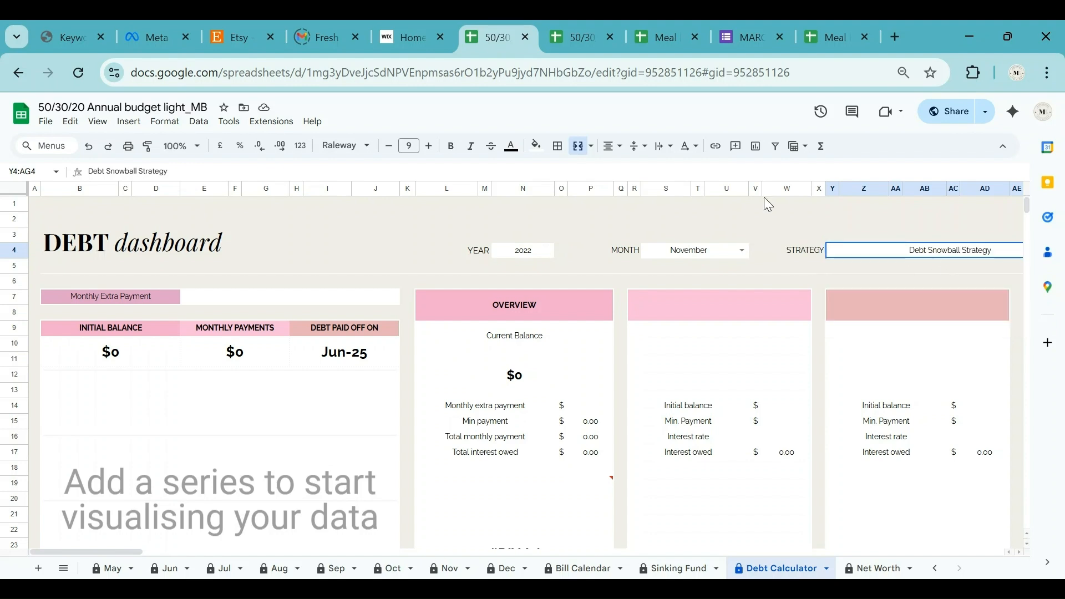
pyautogui.click(318, 300)
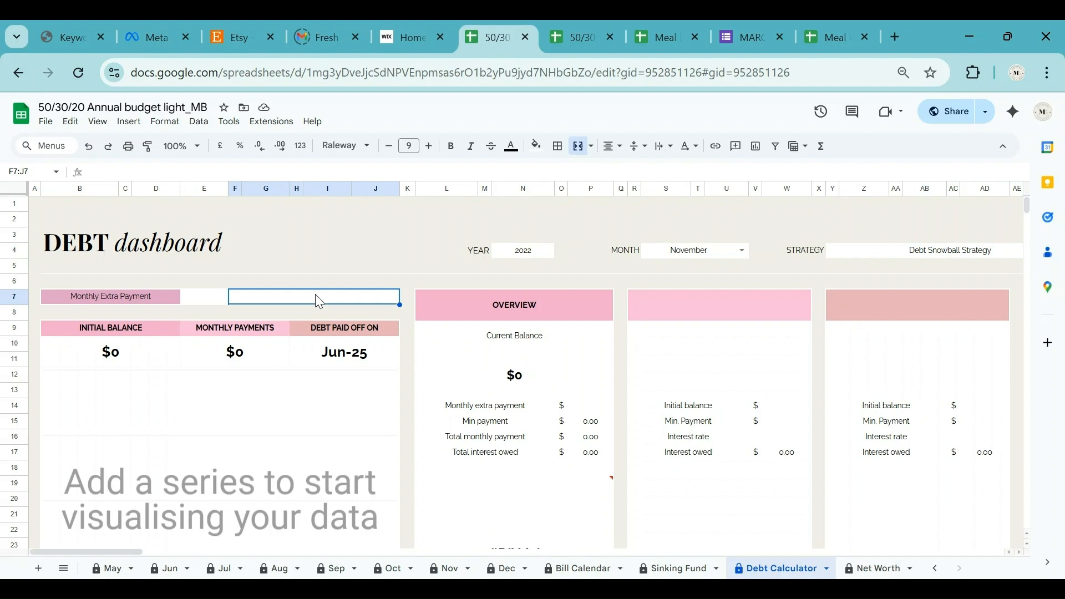
# Enter 50 as the Monthly Extra Payment and move down to the Debt Summary table.
pyautogui.write('50')
pyautogui.press('Return')
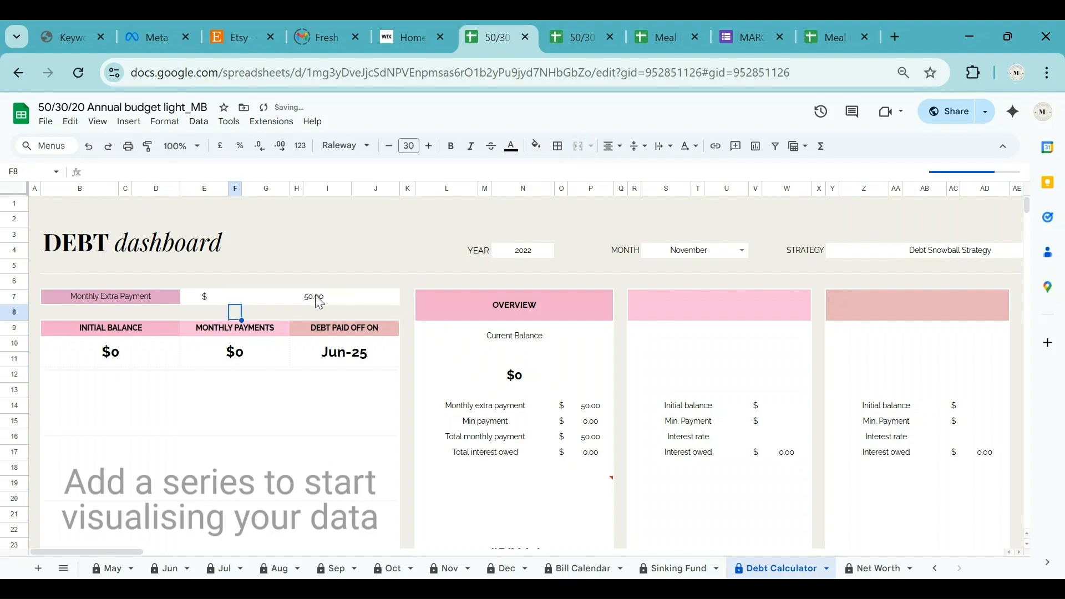
pyautogui.scroll(-6, 133, 408)
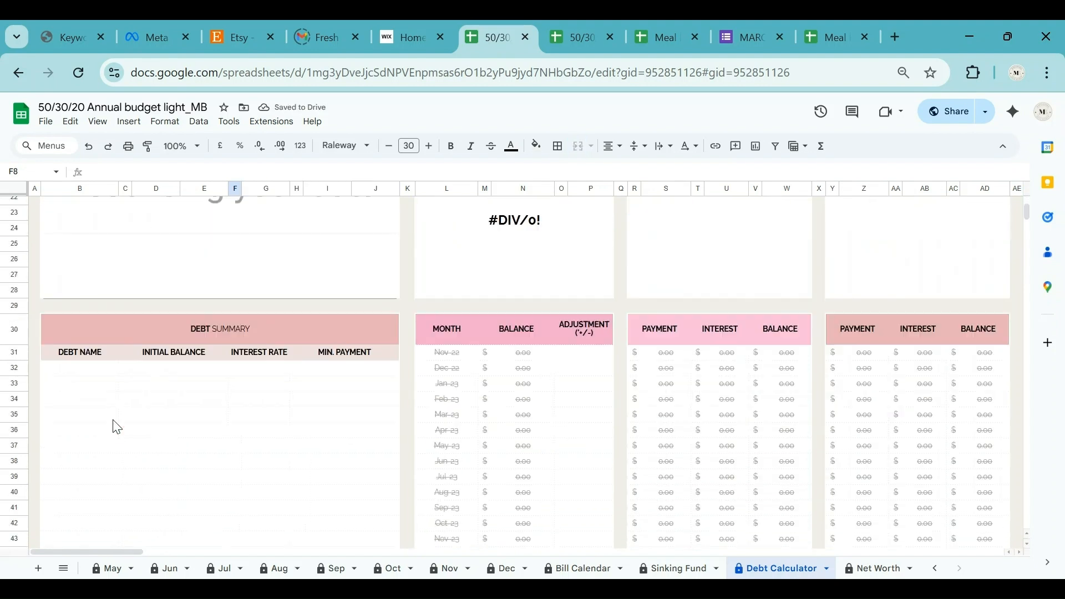
pyautogui.click(94, 368)
pyautogui.scroll(-12, 100, 408)
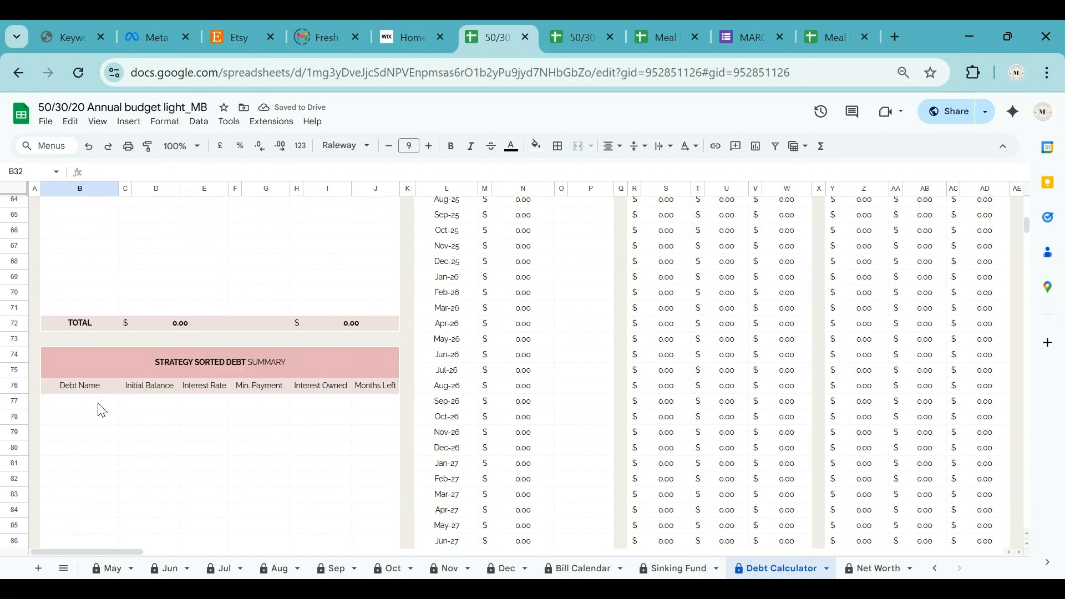
pyautogui.scroll(12, 101, 410)
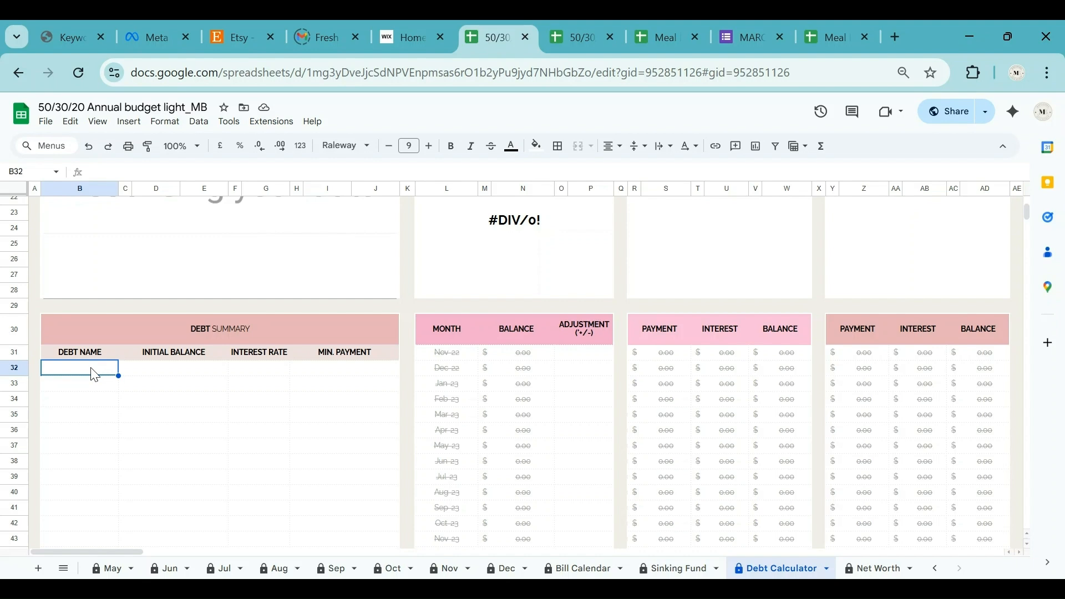
# Enter Credit card #1 with a 1,000 balance, 15% interest and $100 minimum payment.
pyautogui.write('redit card #1')
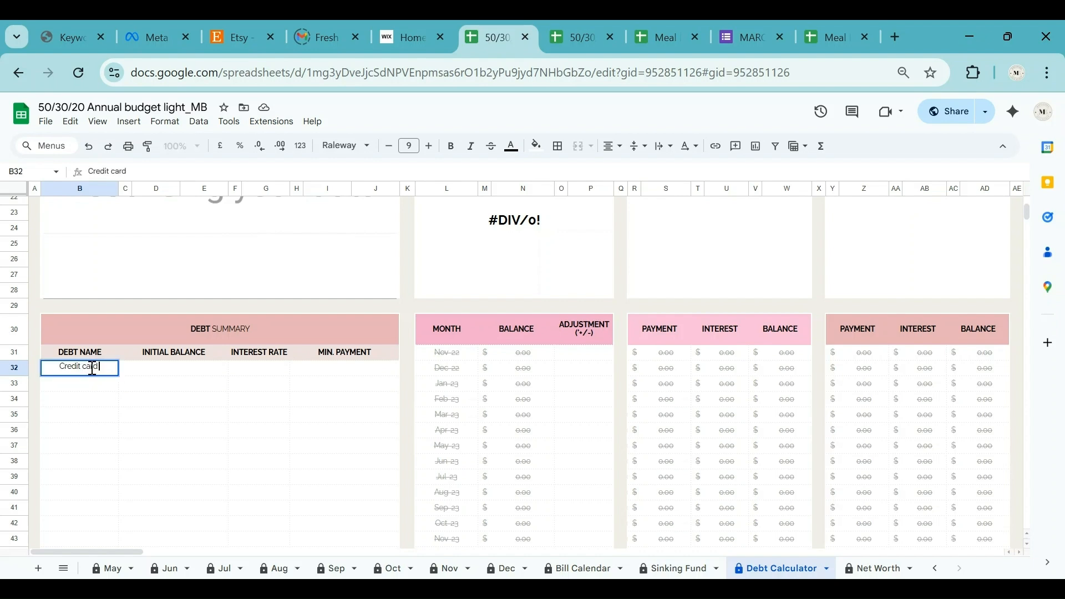
pyautogui.press('Tab')
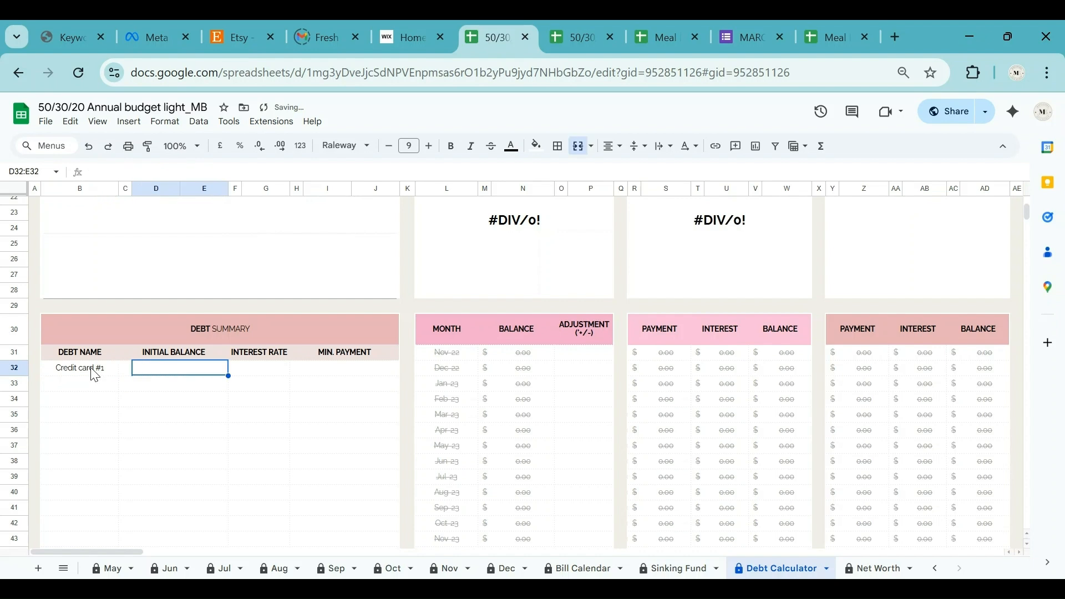
pyautogui.write('1000')
pyautogui.press('Tab')
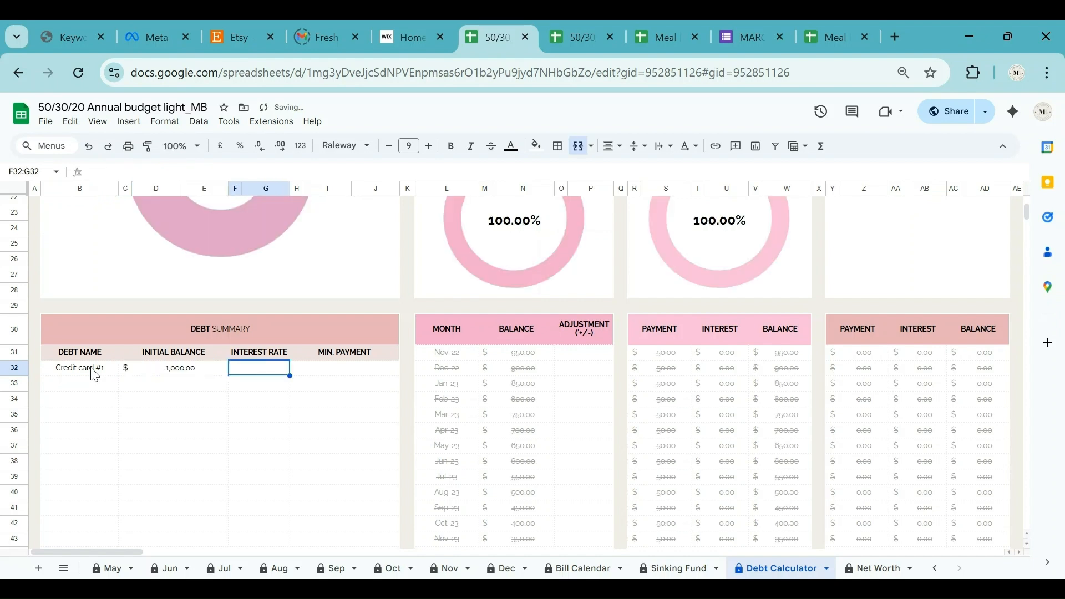
pyautogui.write('15')
pyautogui.press('Tab')
pyautogui.write('100')
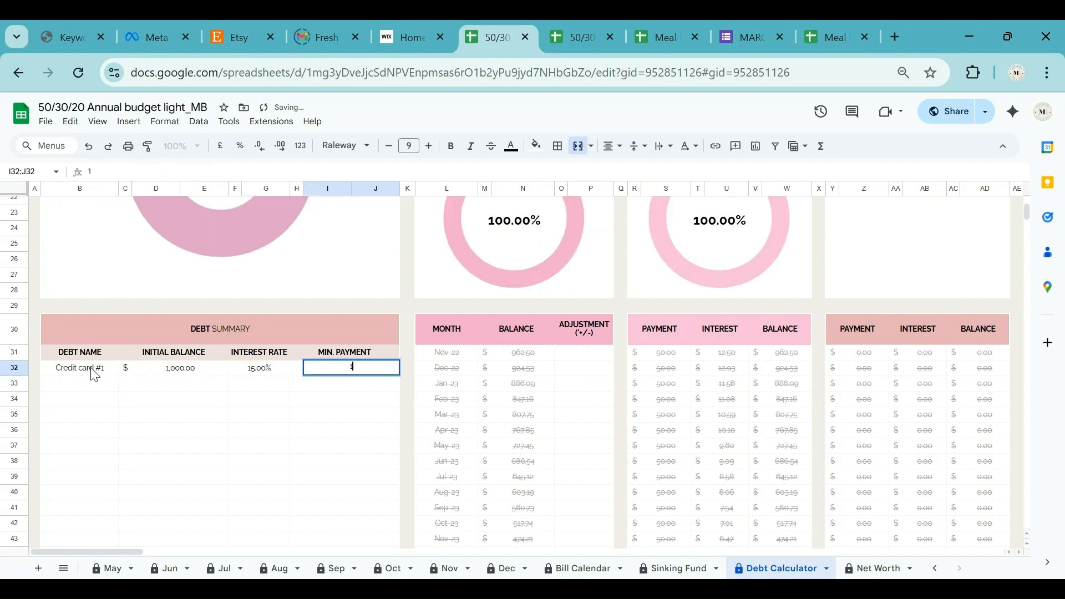
pyautogui.press('Return')
# Add Credit card #2 with a 600 balance, 13% interest and $50 minimum payment.
pyautogui.press('Left')
pyautogui.press('Left')
pyautogui.press('Left')
pyautogui.press('Left')
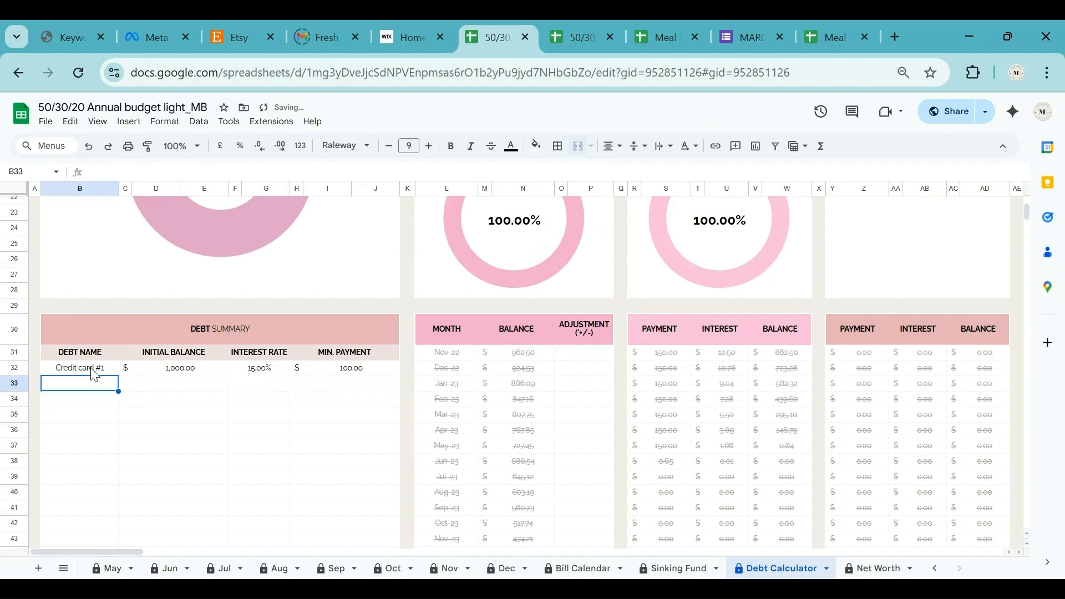
pyautogui.hotkey('ctrl', 'd')
pyautogui.press('F2')
pyautogui.press('BackSpace')
pyautogui.write('2')
pyautogui.press('Return')
pyautogui.press('Up')
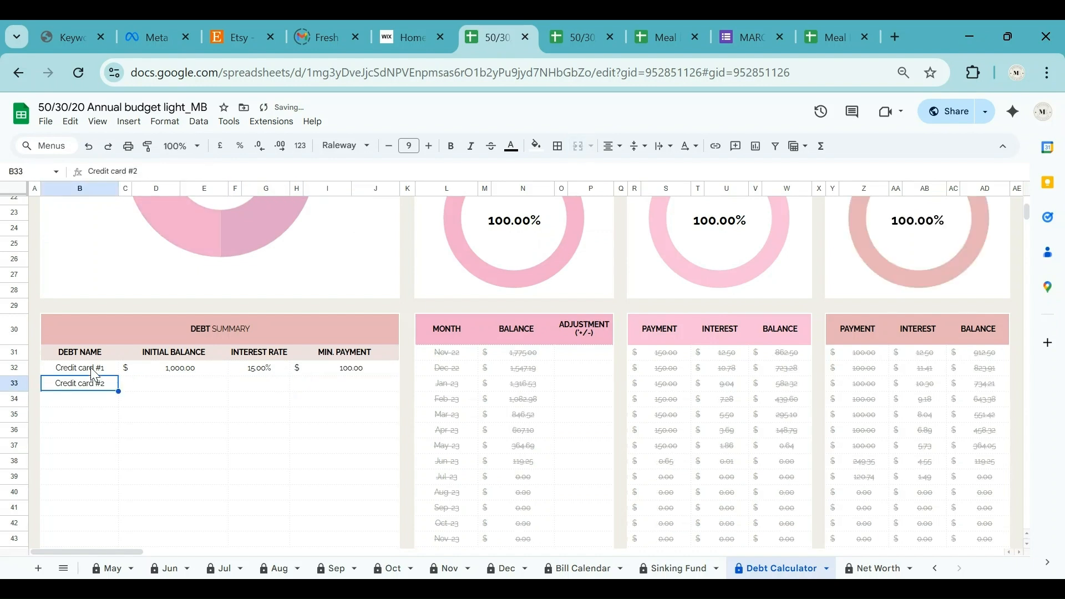
pyautogui.press('Right')
pyautogui.press('Right')
pyautogui.write('600')
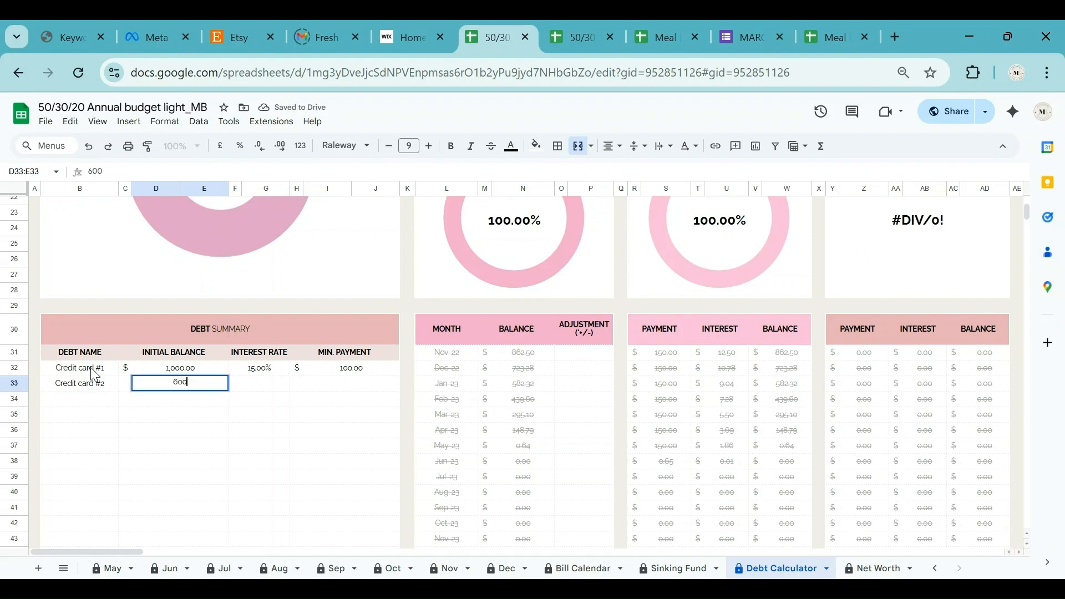
pyautogui.press('Tab')
pyautogui.write('1')
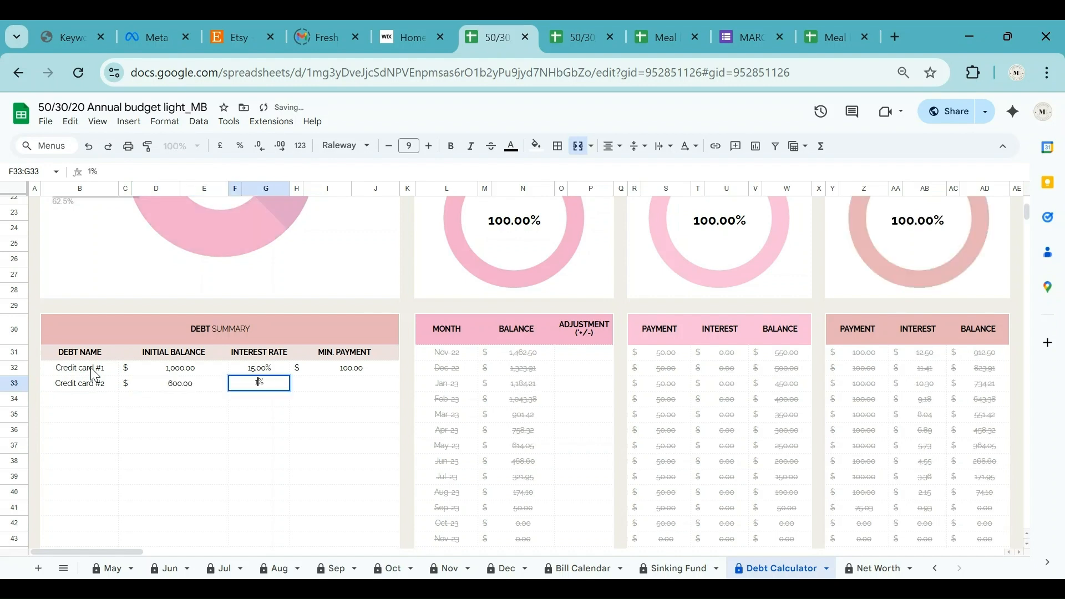
pyautogui.write('3')
pyautogui.press('Tab')
pyautogui.write('50')
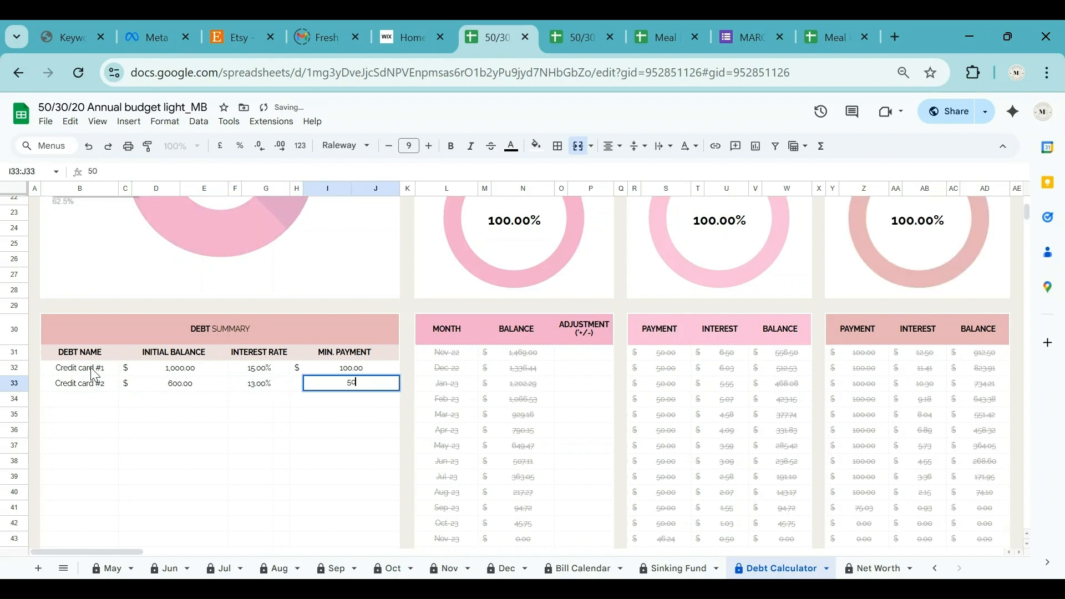
pyautogui.press('Return')
# Add Student Loan with a 500 balance, 10% interest and $50 minimum payment.
pyautogui.press('Left')
pyautogui.press('Left')
pyautogui.press('Left')
pyautogui.press('Left')
pyautogui.press('Left')
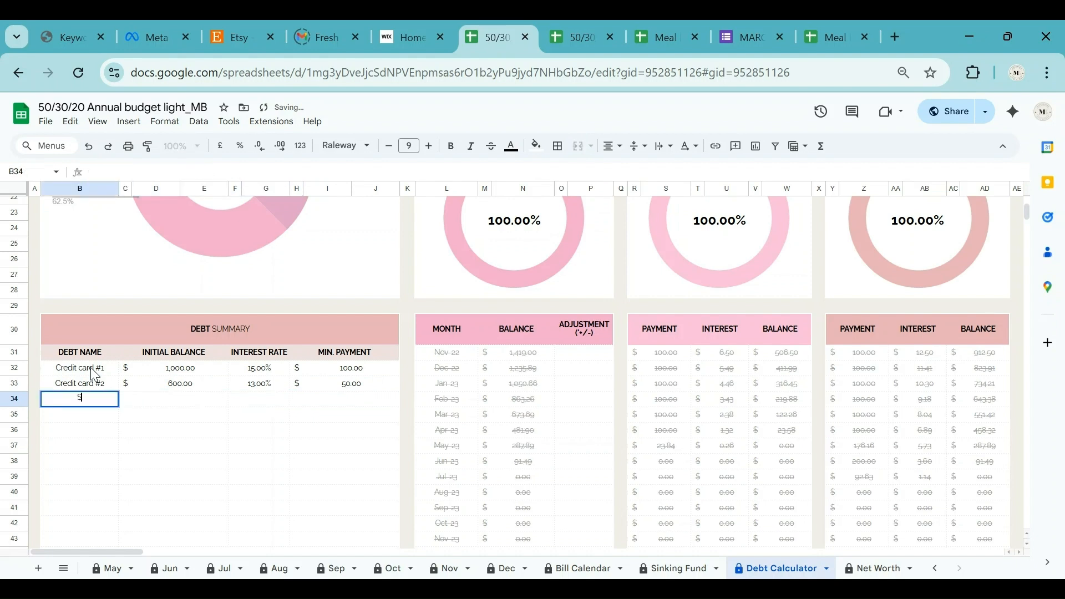
pyautogui.write('Student Loan')
pyautogui.press('Tab')
pyautogui.press('Tab')
pyautogui.press('Tab')
pyautogui.press('Left')
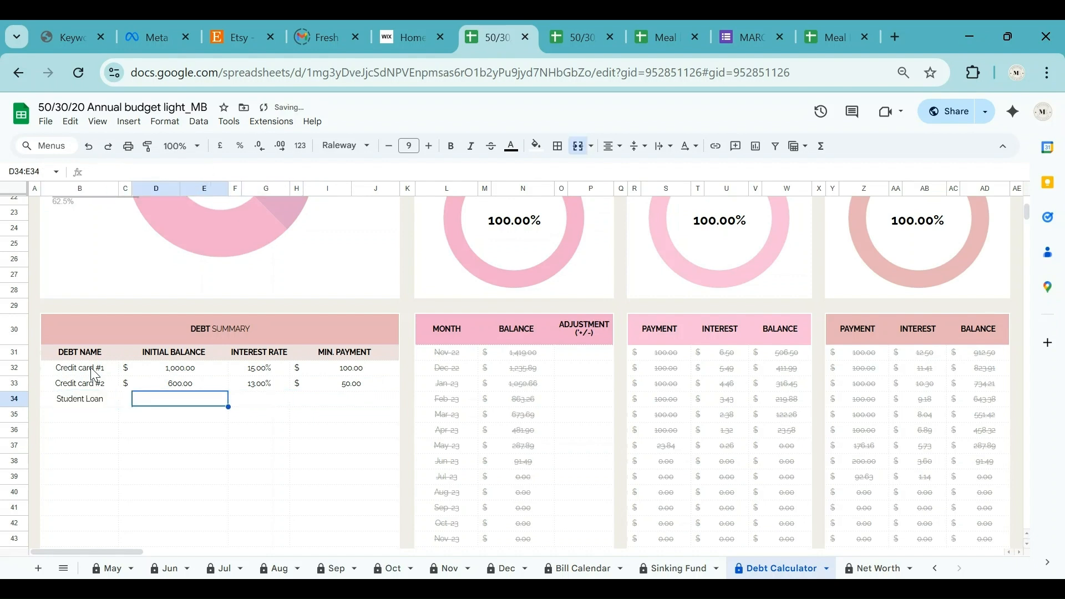
pyautogui.write('500')
pyautogui.press('Tab')
pyautogui.write('10%')
pyautogui.press('Tab')
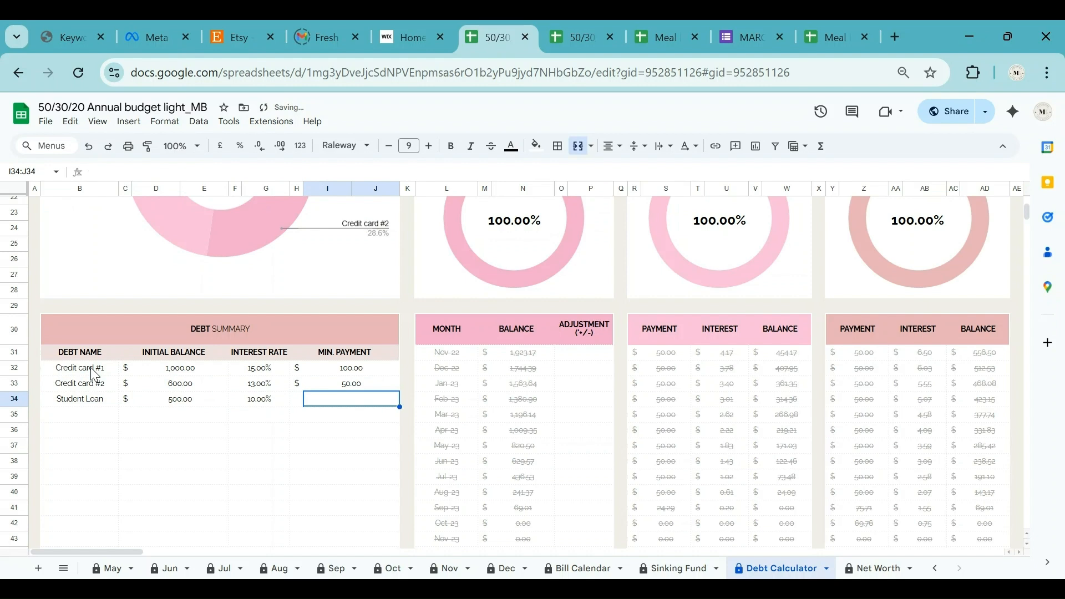
pyautogui.write('50')
pyautogui.press('Return')
# Add Personal Loan with an 800 balance, 17% interest and $80 minimum payment.
pyautogui.press('Left')
pyautogui.press('Left')
pyautogui.press('Left')
pyautogui.press('Left')
pyautogui.press('Left')
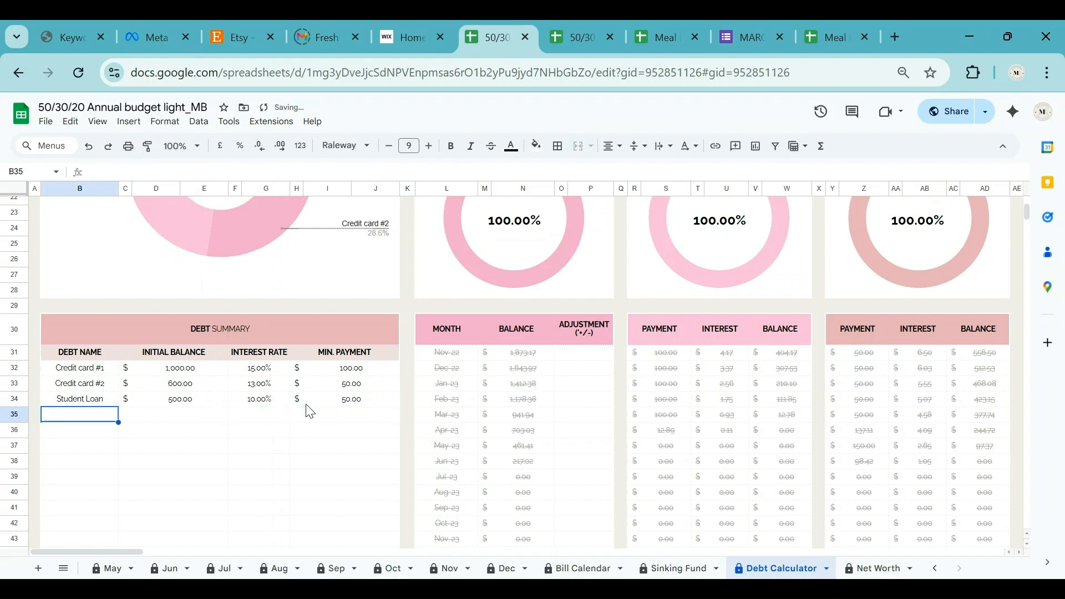
pyautogui.write('Personal Loan')
pyautogui.press('Tab')
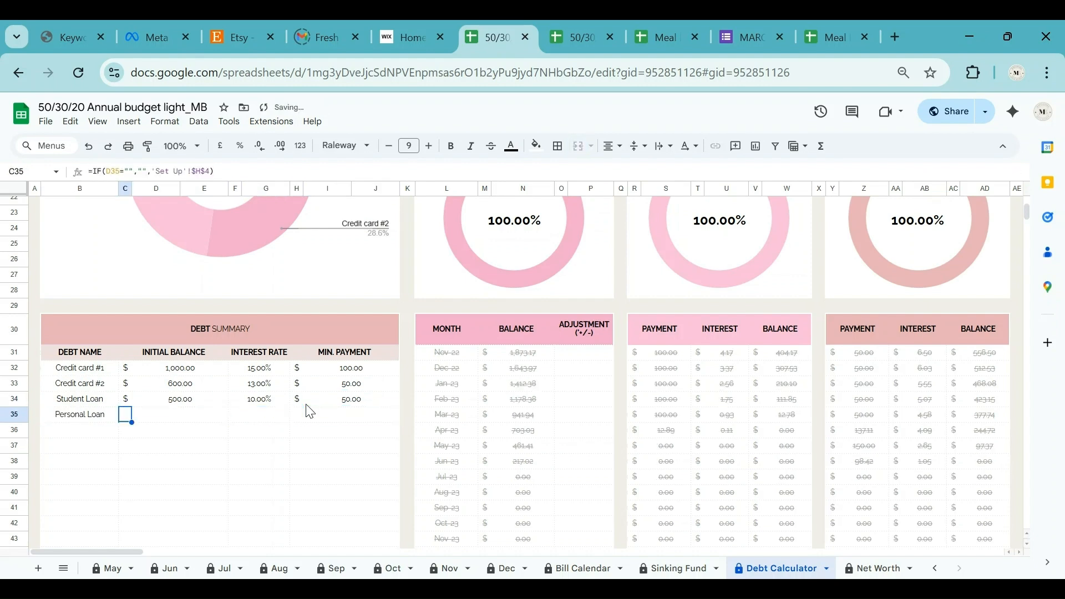
pyautogui.write('800')
pyautogui.press('Tab')
pyautogui.press('Tab')
pyautogui.hotkey('shift', 'Tab')
pyautogui.write('17')
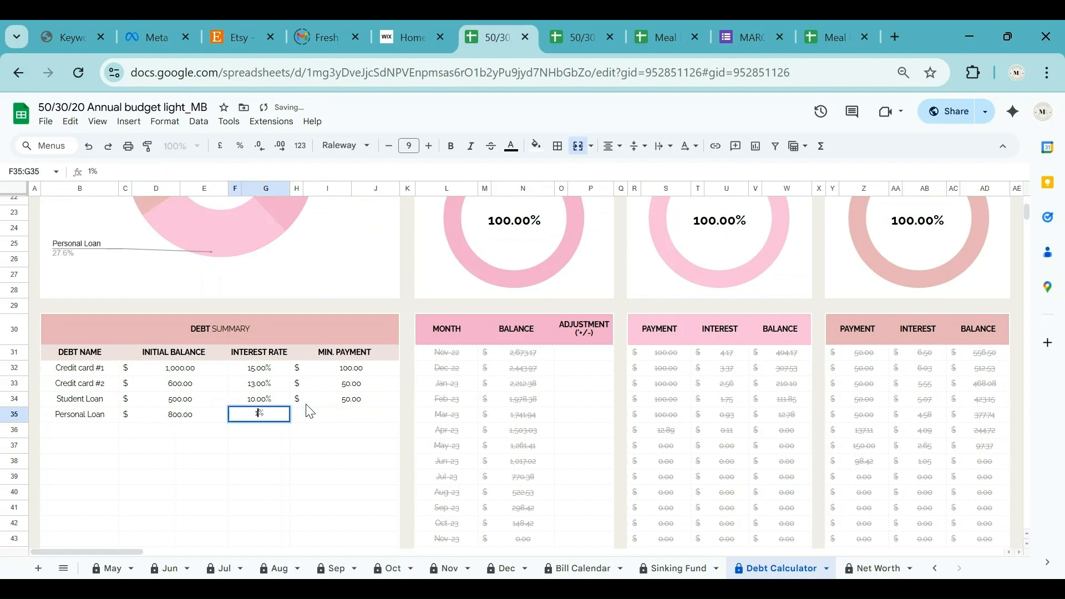
# Add Car Loan with a 10,000 balance, 10% interest and $100 minimum payment.
pyautogui.press('Tab')
pyautogui.press('Tab')
pyautogui.write('80')
pyautogui.press('Return')
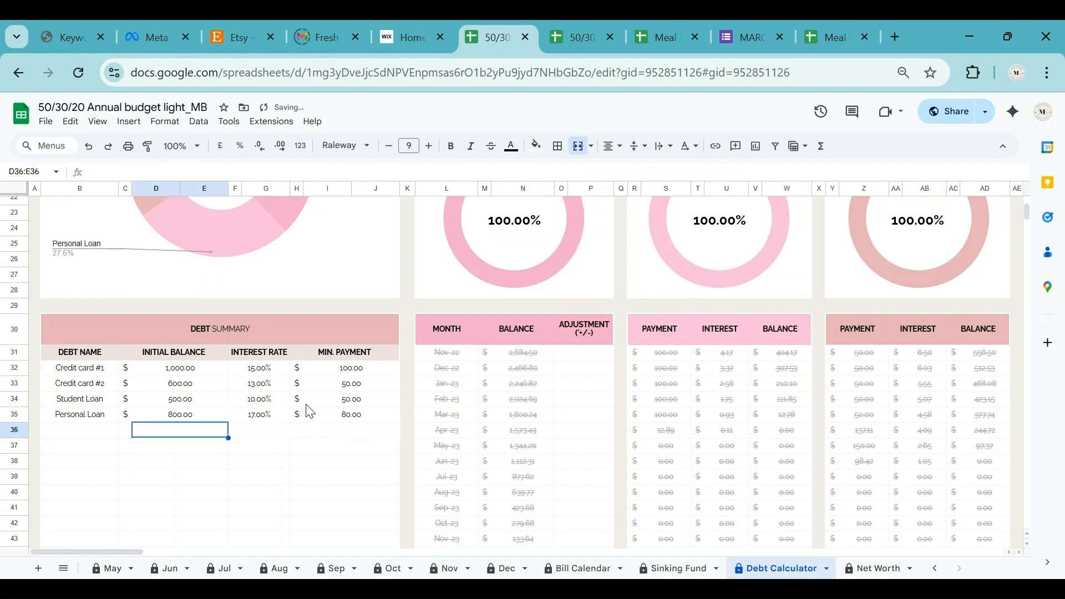
pyautogui.press('Left')
pyautogui.press('Left')
pyautogui.write('Car Loan')
pyautogui.press('Tab')
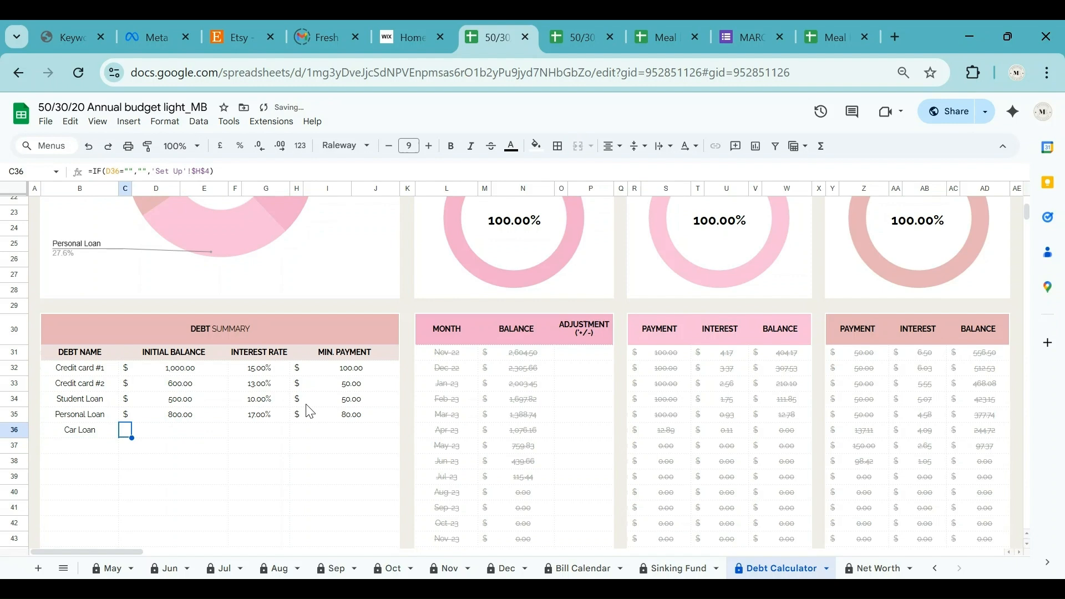
pyautogui.click(206, 432)
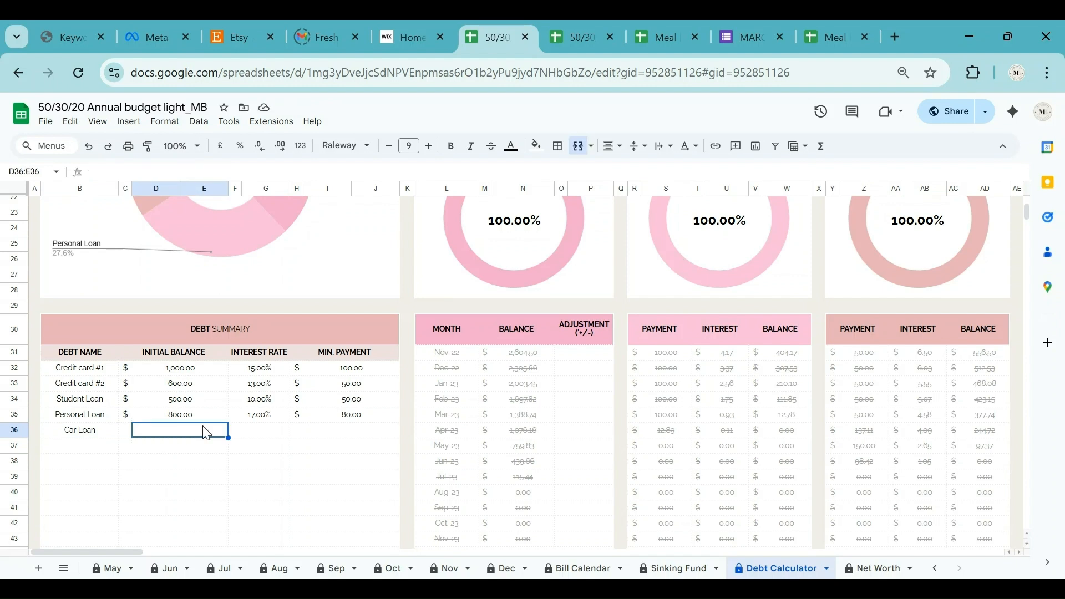
pyautogui.write('10000')
pyautogui.press('Tab')
pyautogui.press('Tab')
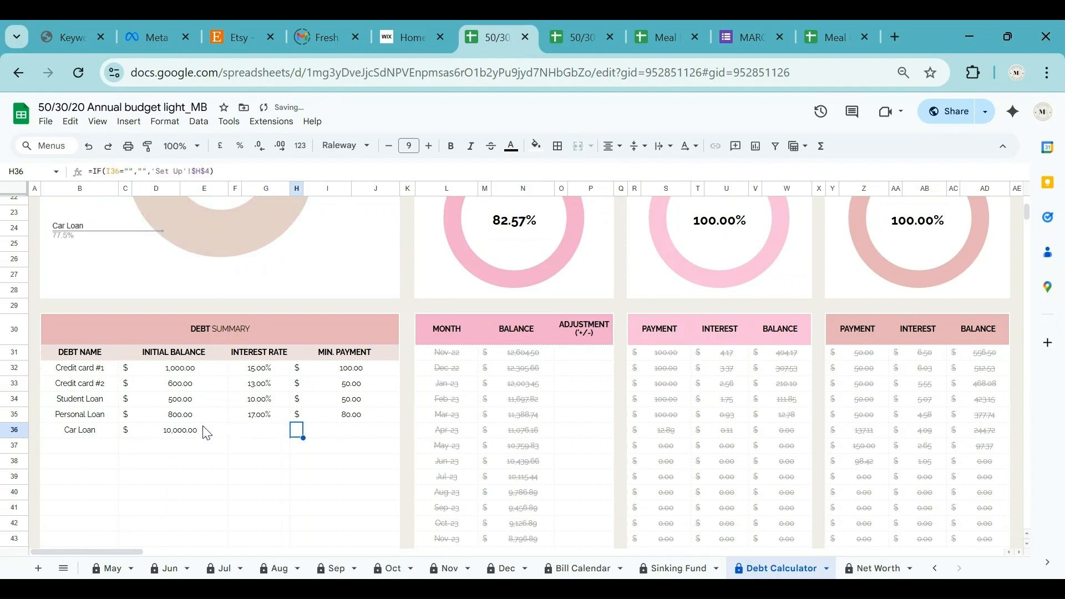
pyautogui.hotkey('shift', 'Tab')
pyautogui.write('10')
pyautogui.press('Tab')
pyautogui.press('Tab')
pyautogui.write('1')
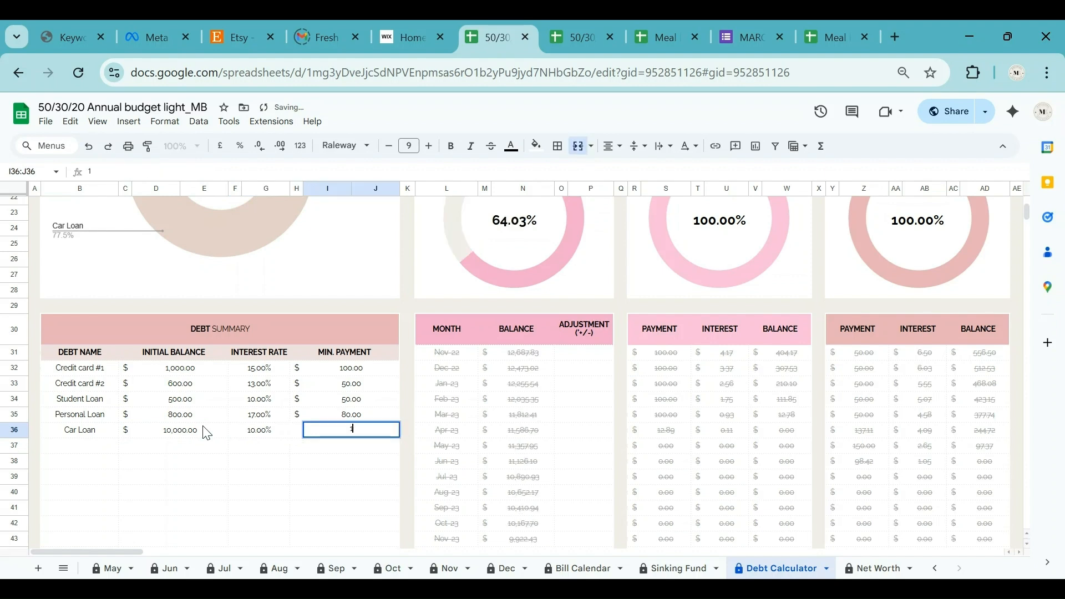
pyautogui.write('00')
pyautogui.press('Return')
pyautogui.scroll(-2, 206, 429)
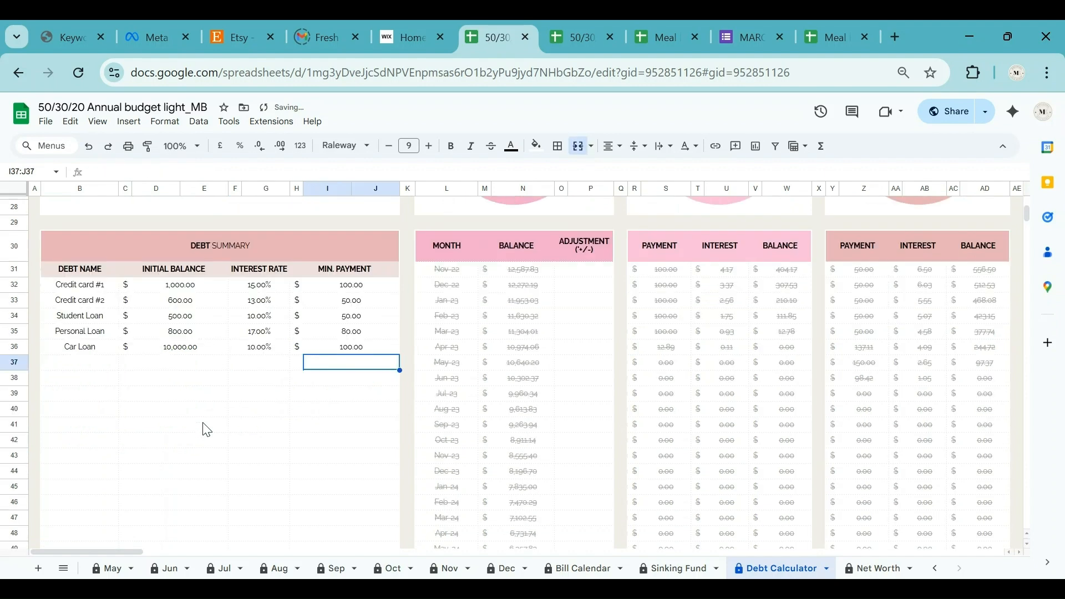
pyautogui.scroll(-10, 206, 430)
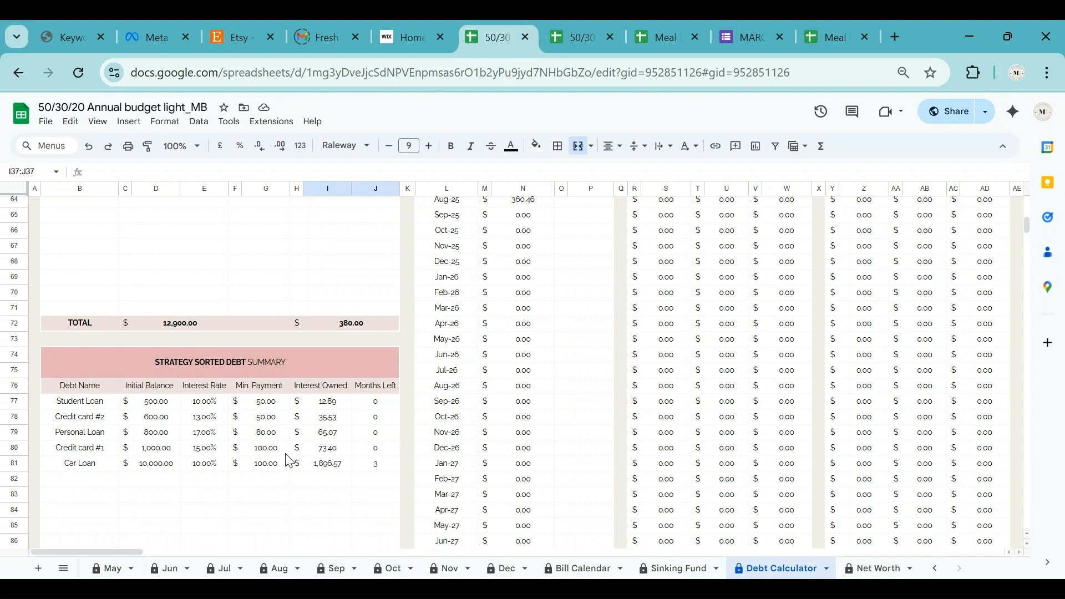
pyautogui.scroll(10, 288, 360)
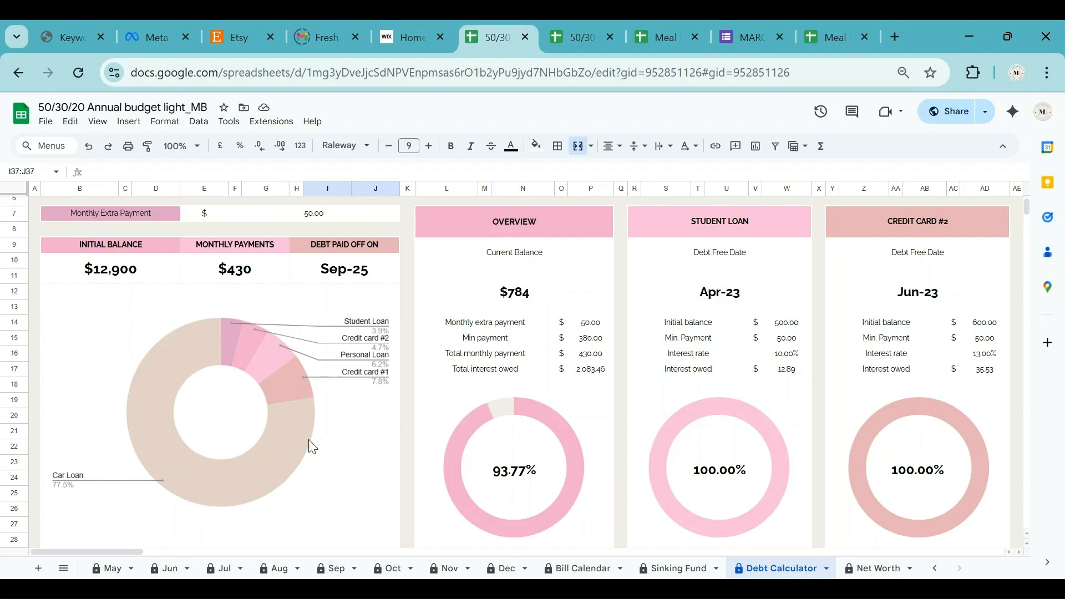
# Set the monthly extra payment in F7 to 200.
pyautogui.click(330, 216)
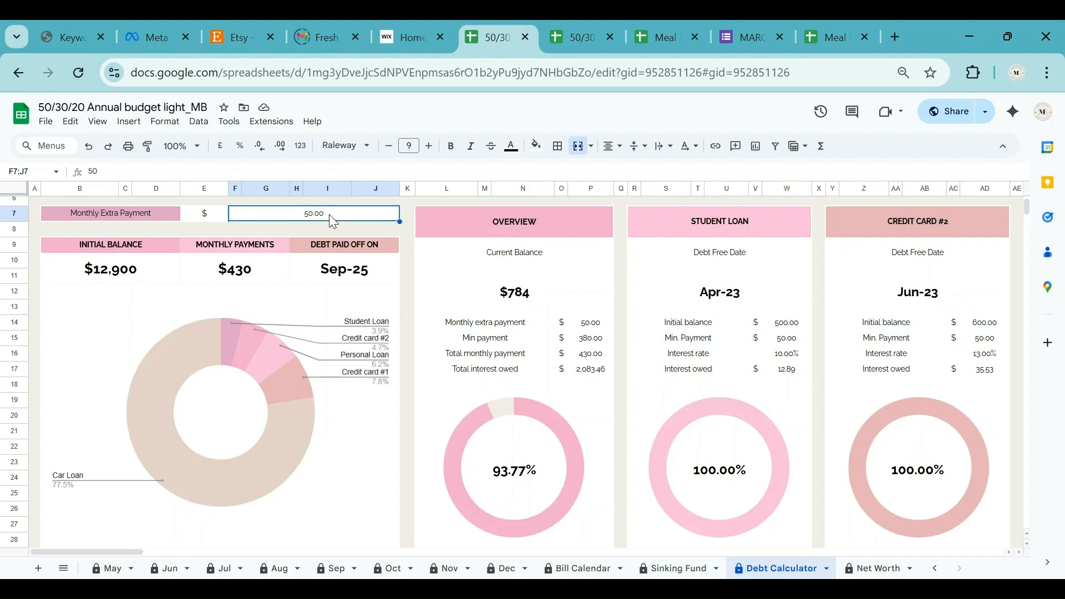
pyautogui.write('200')
pyautogui.press('Return')
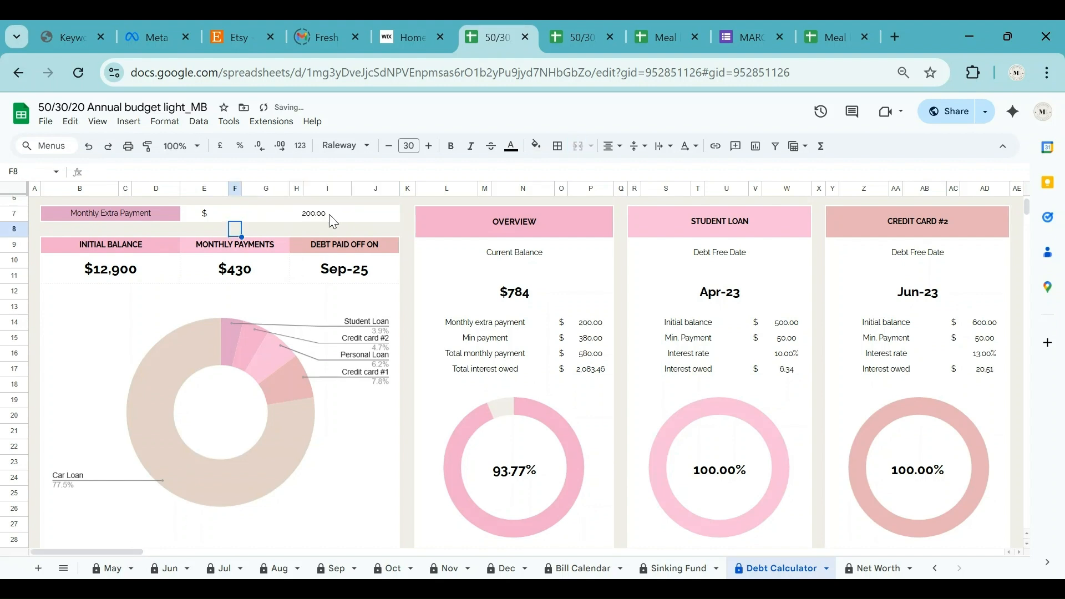
pyautogui.click(328, 214)
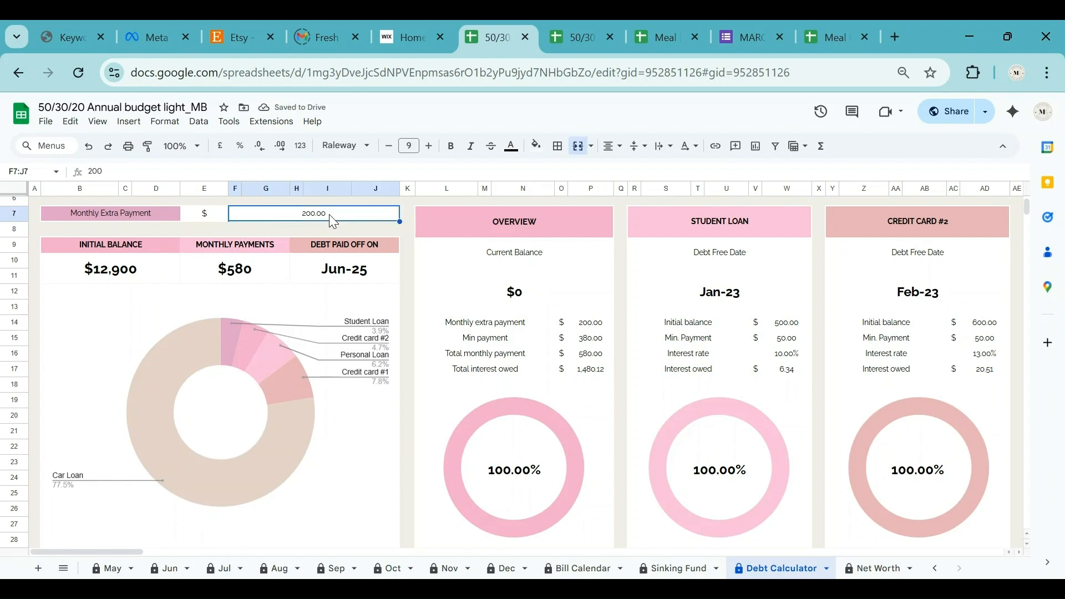
# Enter payment adjustments of -50 for Nov-22 and 200 for Dec-22.
pyautogui.scroll(-5, 485, 327)
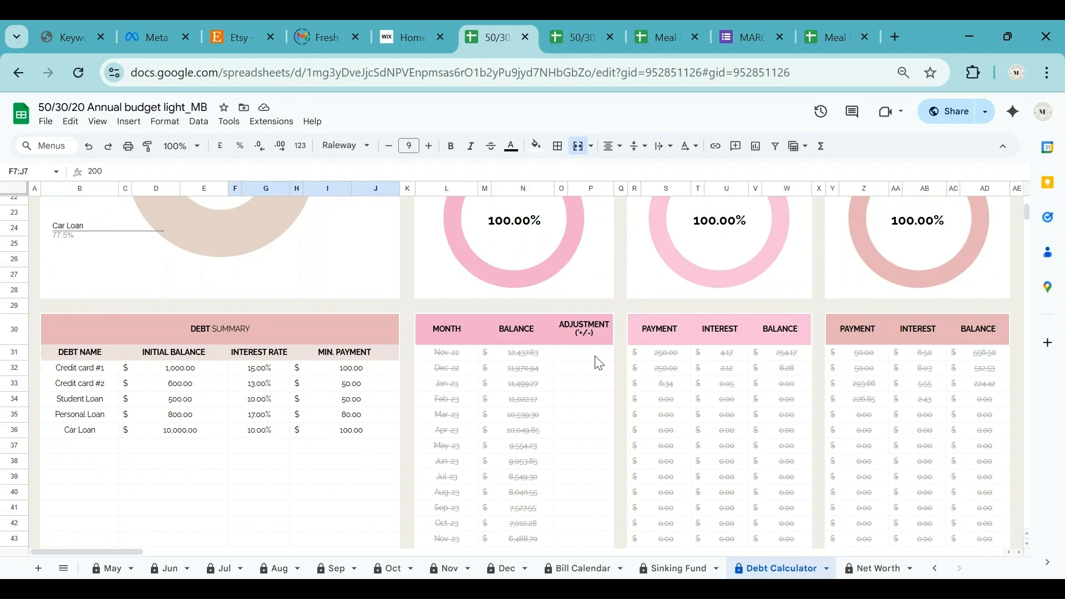
pyautogui.click(596, 358)
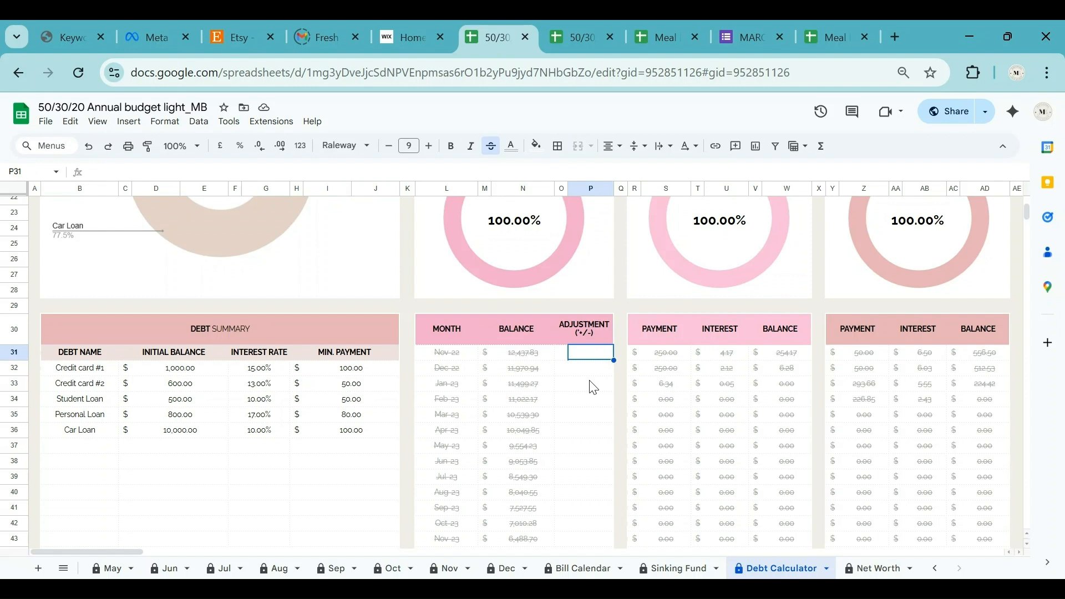
pyautogui.write('-50')
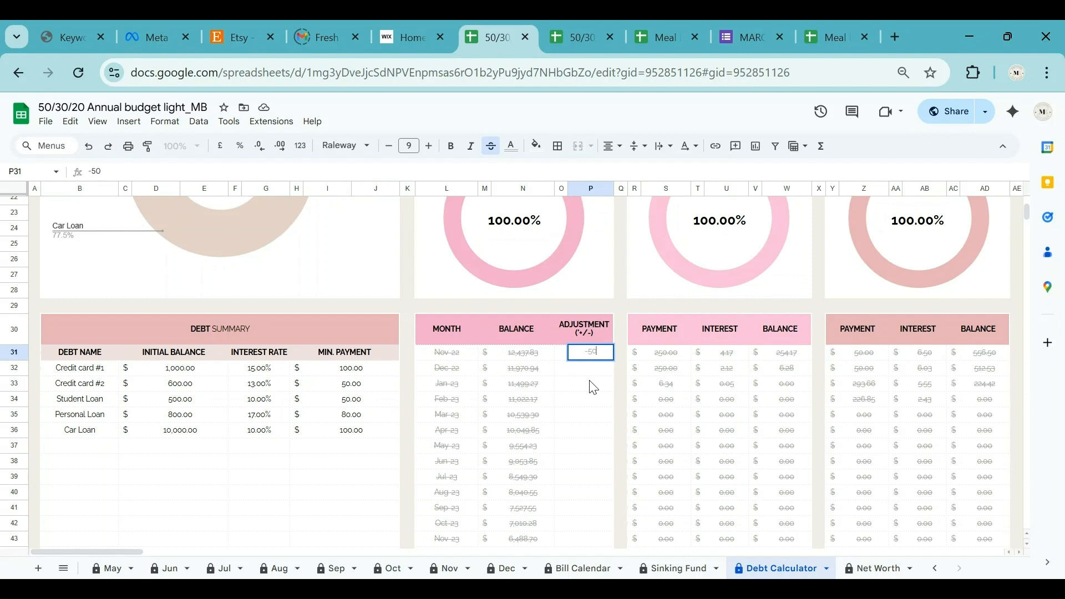
pyautogui.press('Return')
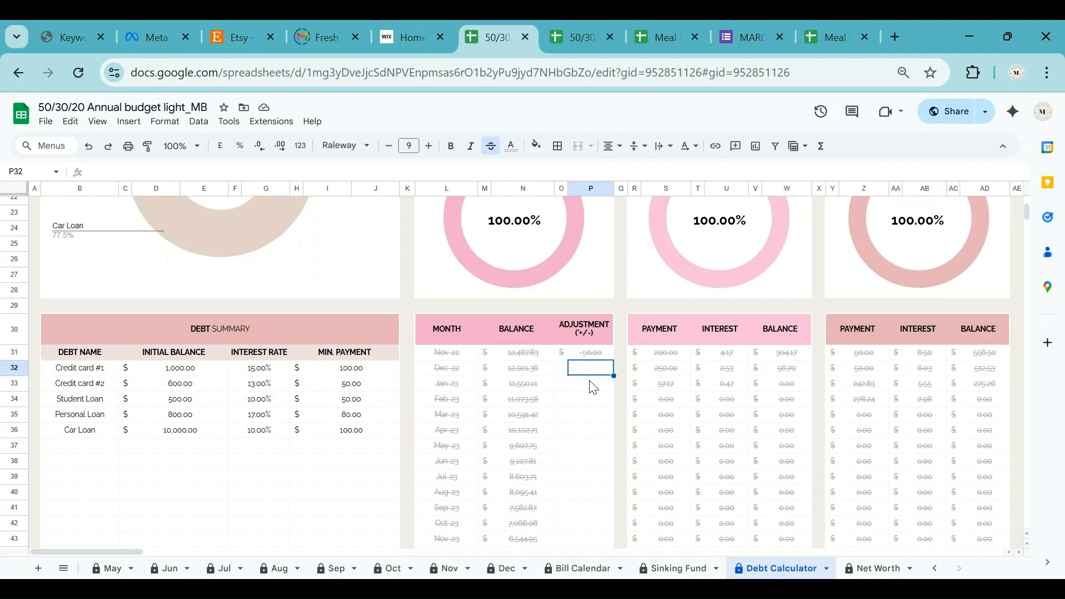
pyautogui.write('200')
pyautogui.press('Return')
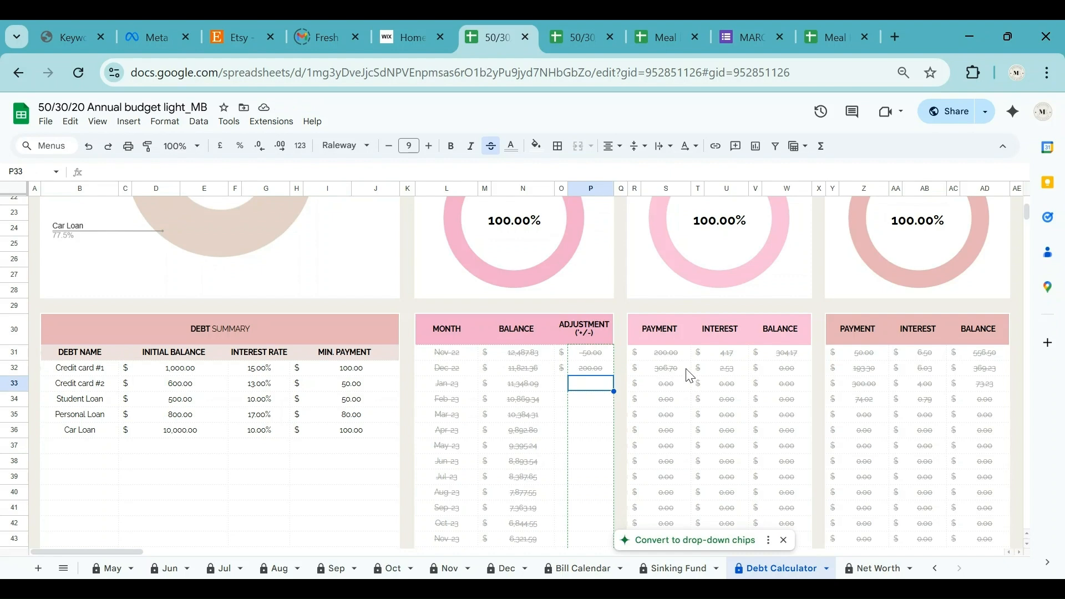
pyautogui.scroll(-5, 752, 409)
pyautogui.scroll(15, 756, 412)
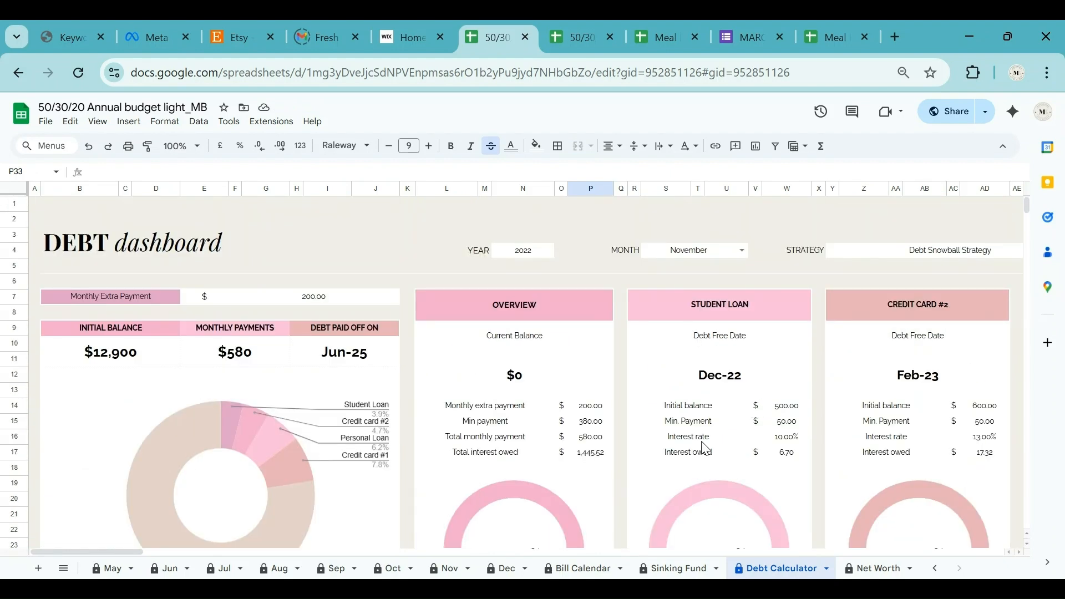
# On the Net Worth sheet, switch the donut chart to LIABILITY DISTRIBUTION, accepting the protection warning.
pyautogui.click(868, 568)
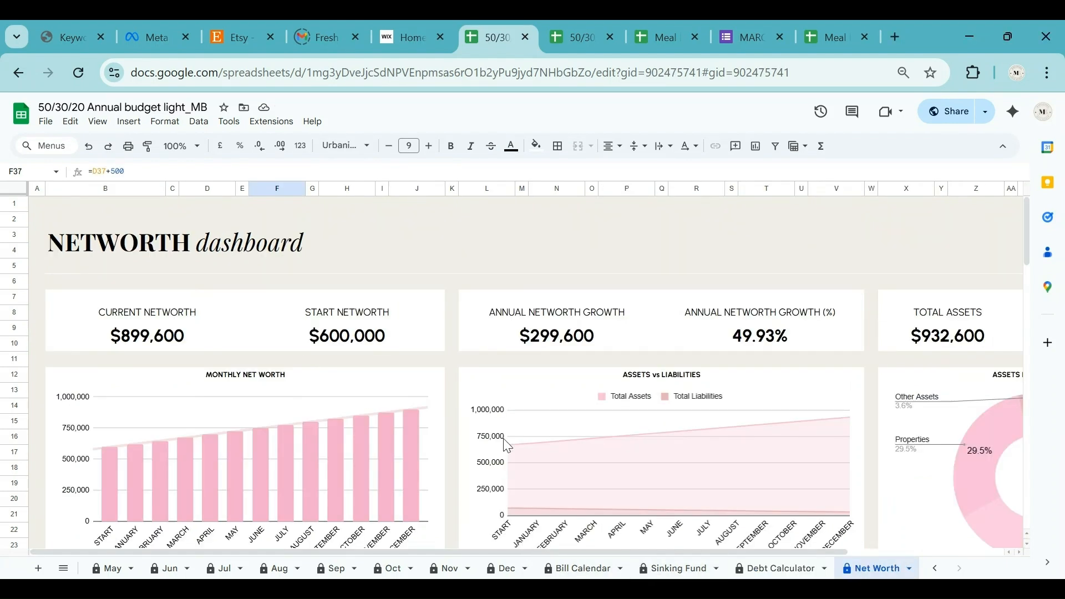
pyautogui.scroll(-2, 460, 368)
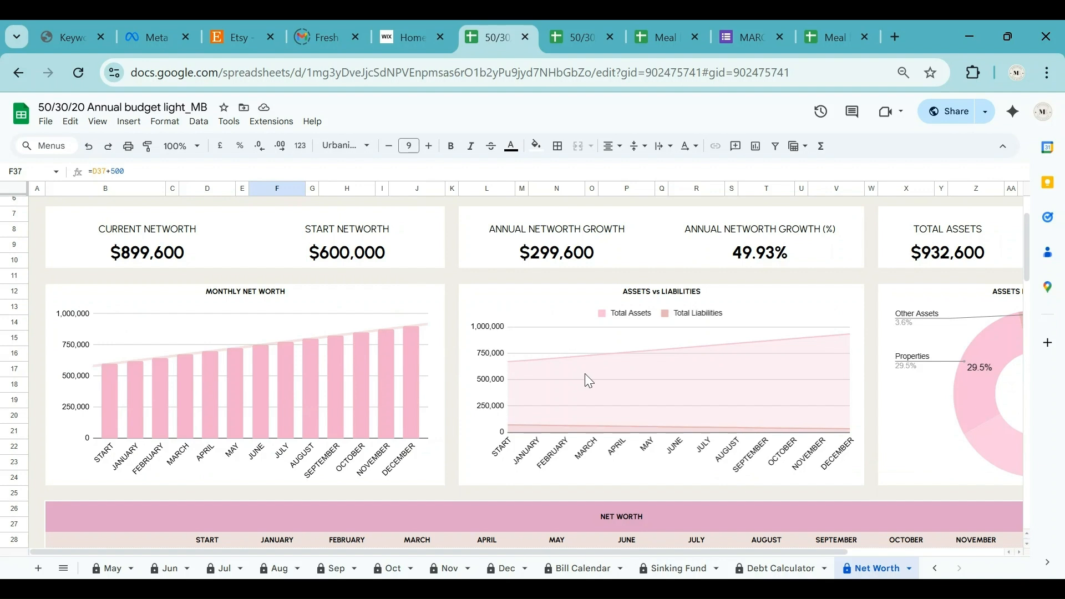
pyautogui.moveTo(687, 553); pyautogui.dragTo(991, 554)
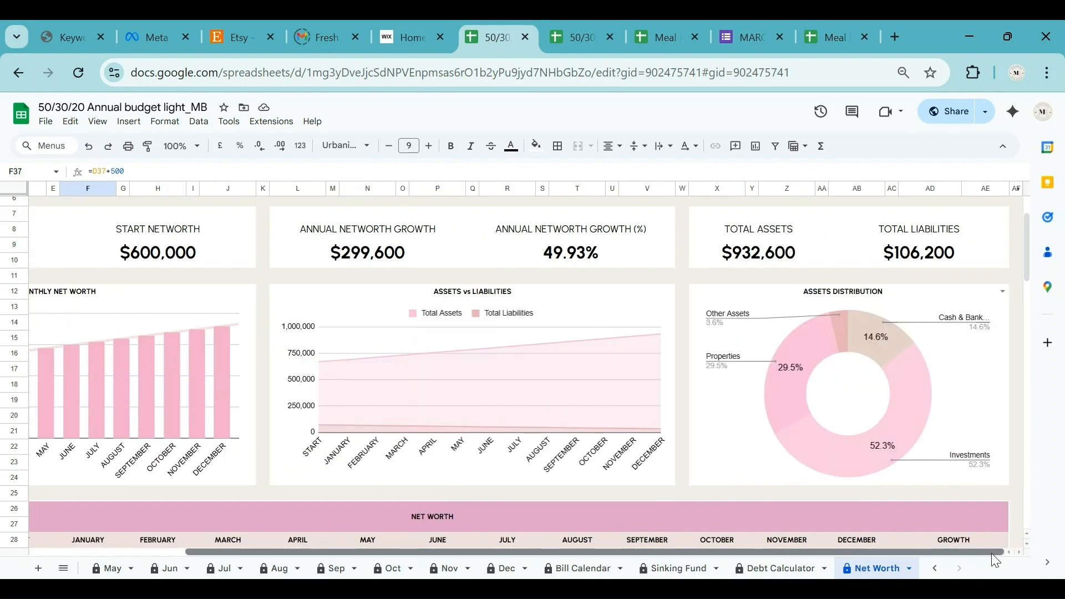
pyautogui.click(1003, 292)
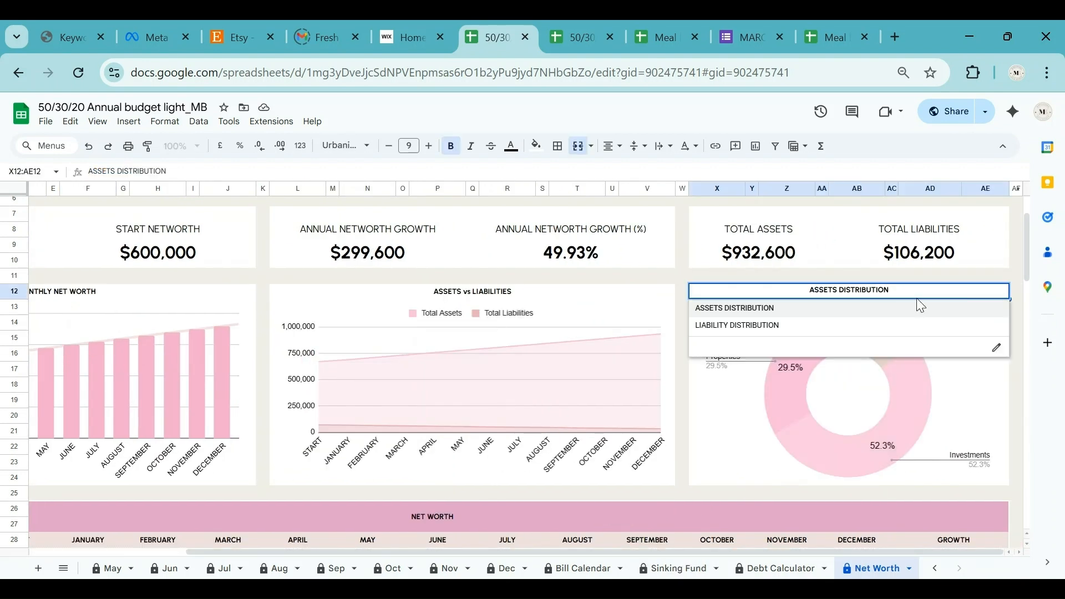
pyautogui.click(831, 325)
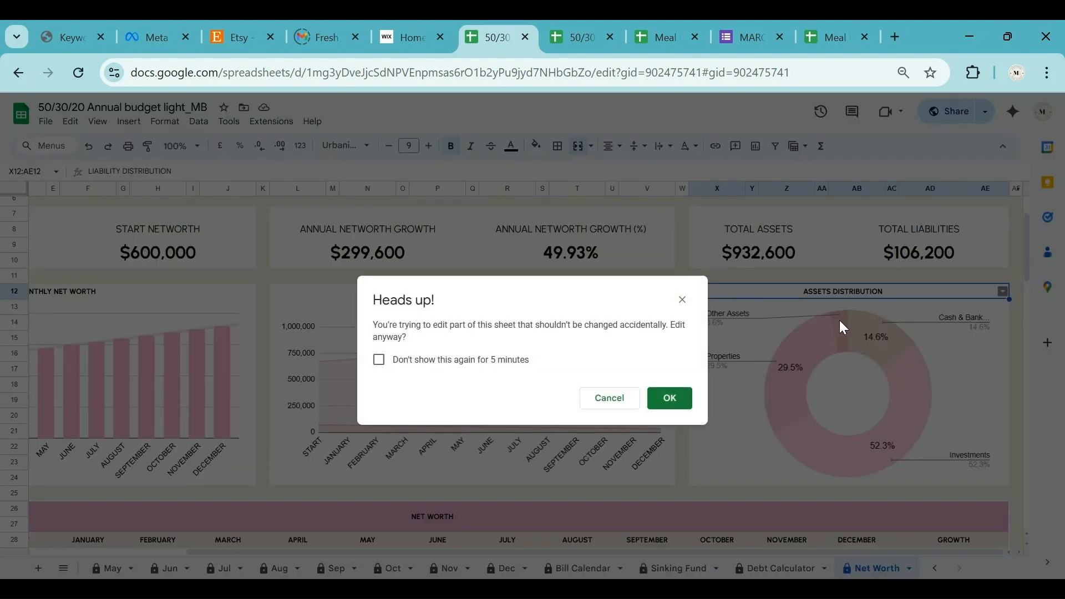
pyautogui.click(670, 399)
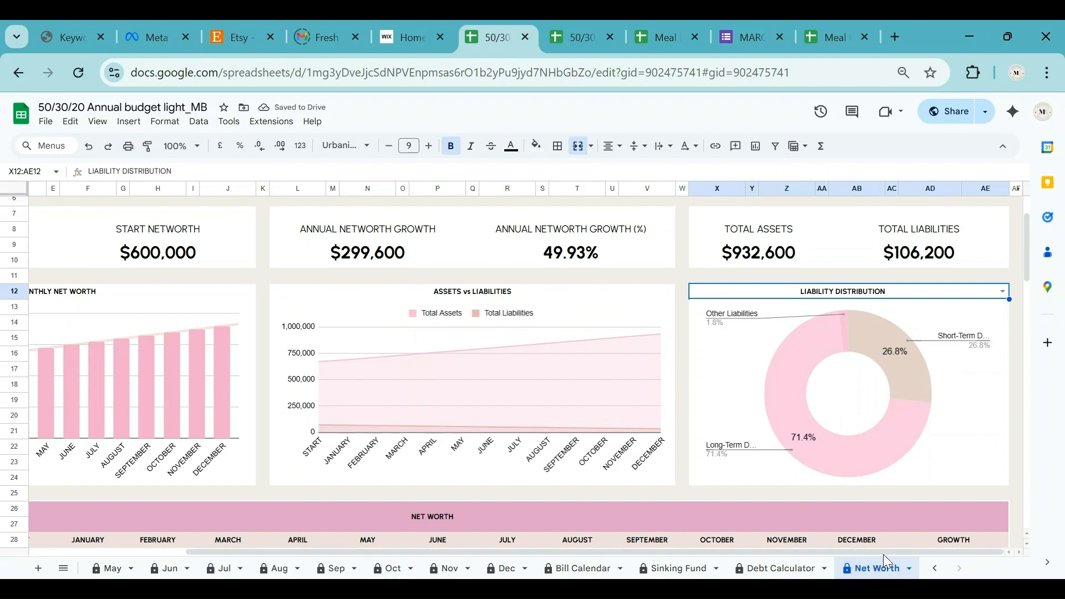
pyautogui.moveTo(880, 553); pyautogui.dragTo(718, 554)
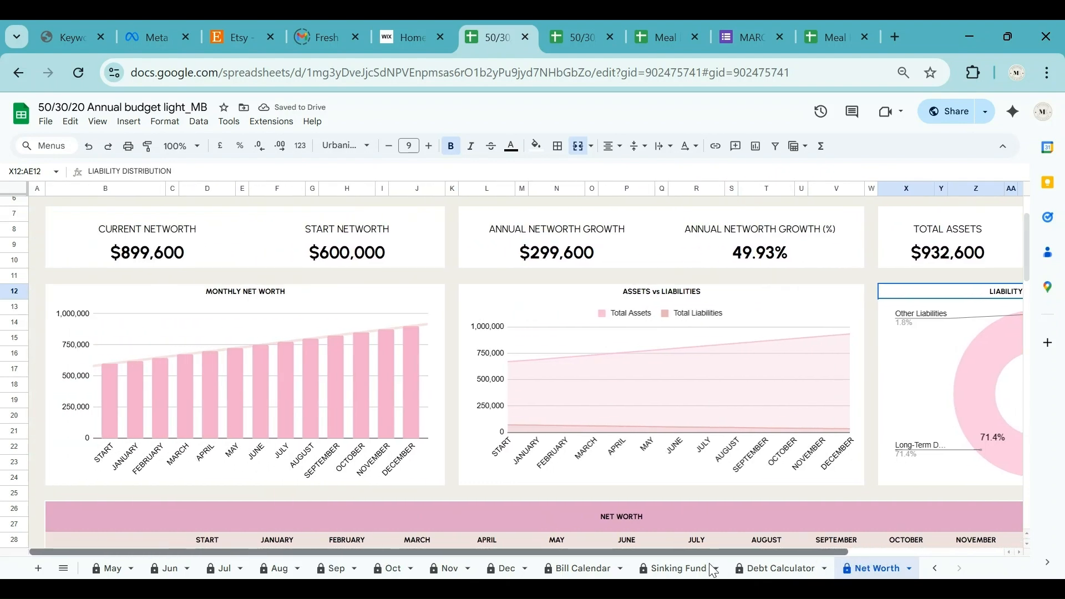
pyautogui.scroll(-4, 655, 482)
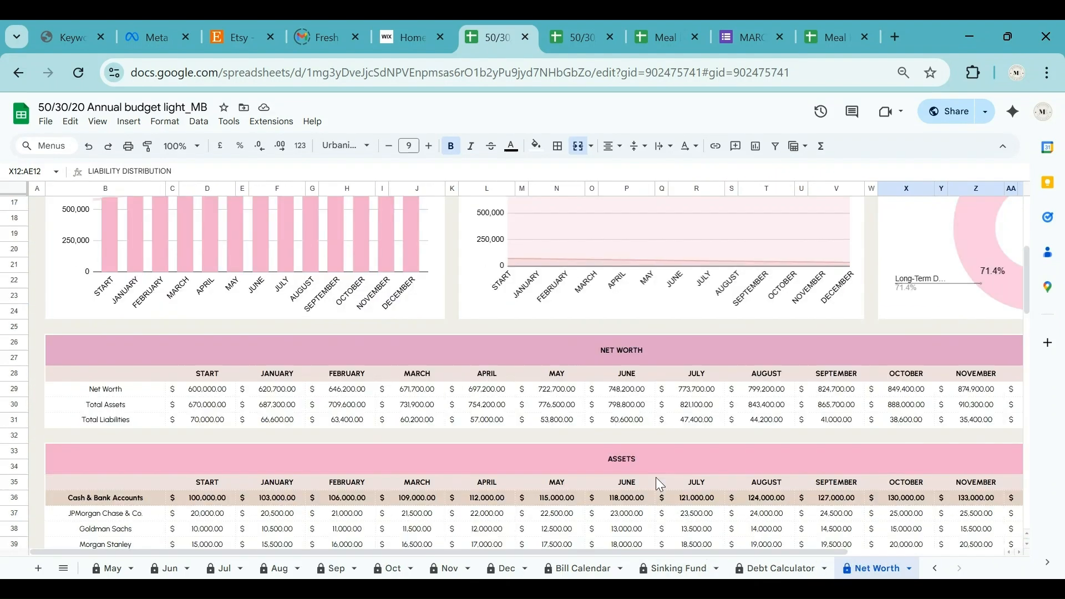
pyautogui.scroll(-2, 526, 425)
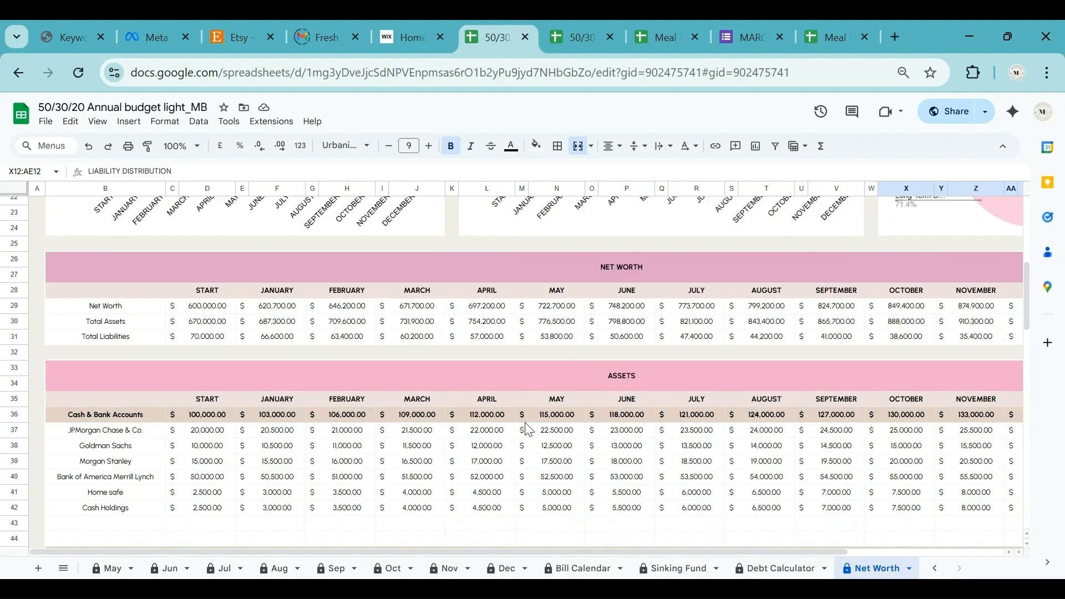
pyautogui.click(211, 438)
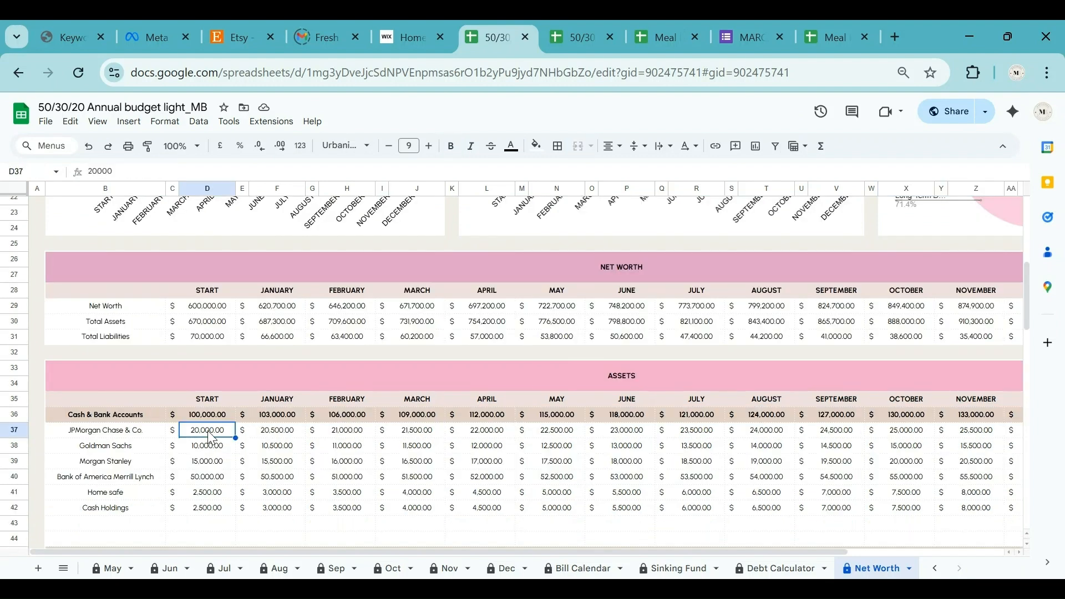
pyautogui.scroll(-2, 211, 435)
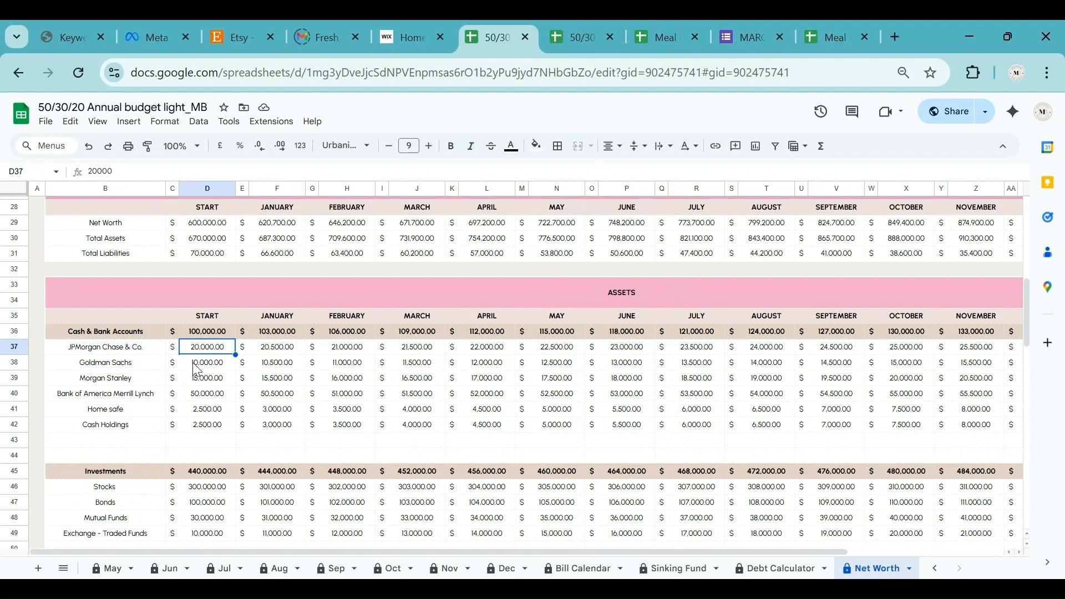
pyautogui.click(281, 347)
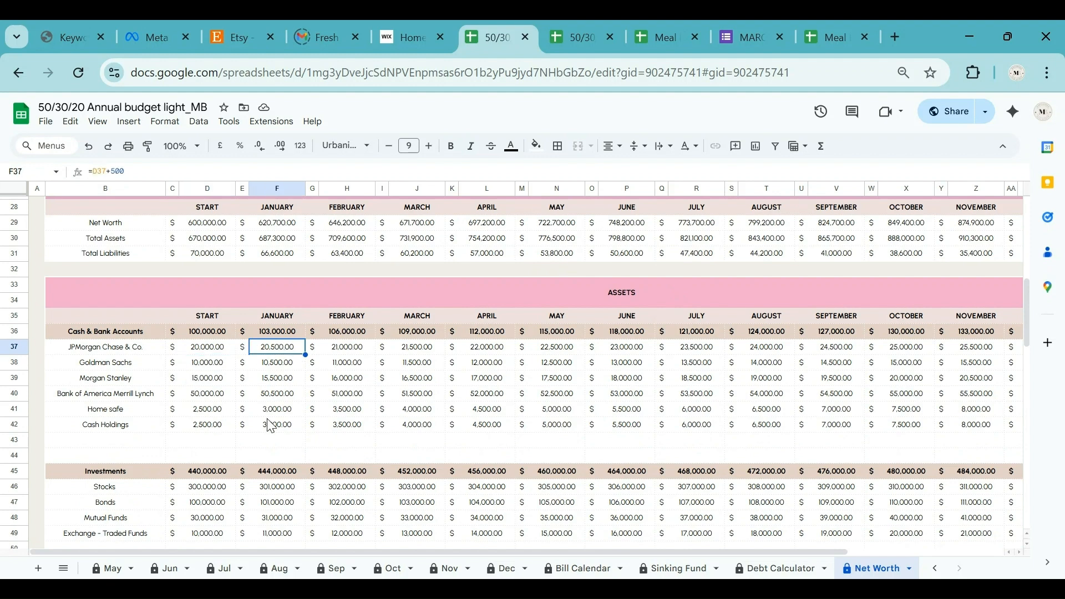
pyautogui.click(355, 350)
pyautogui.click(424, 349)
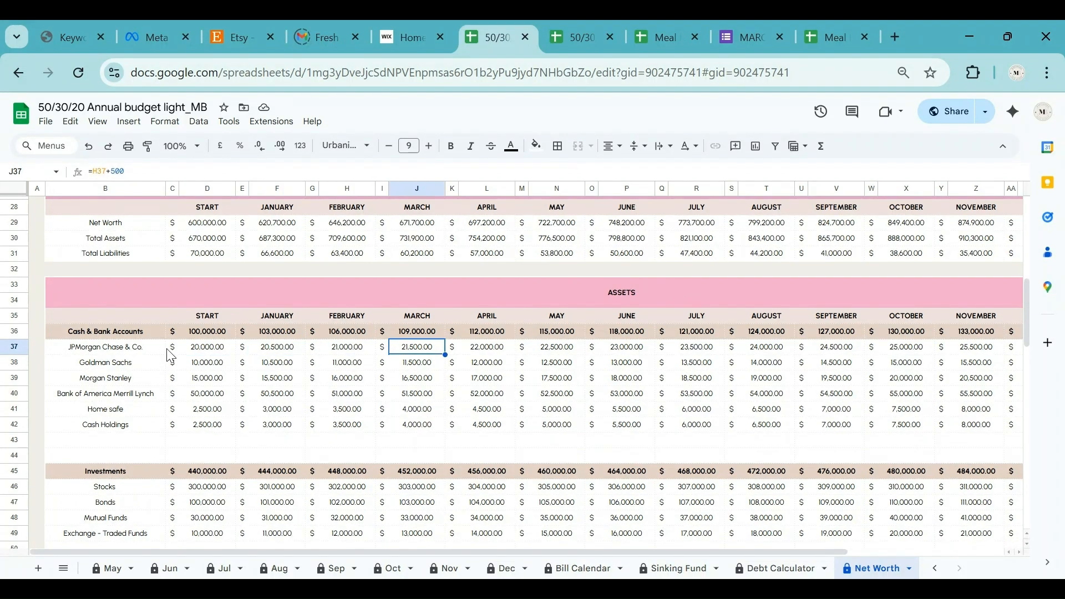
pyautogui.click(206, 349)
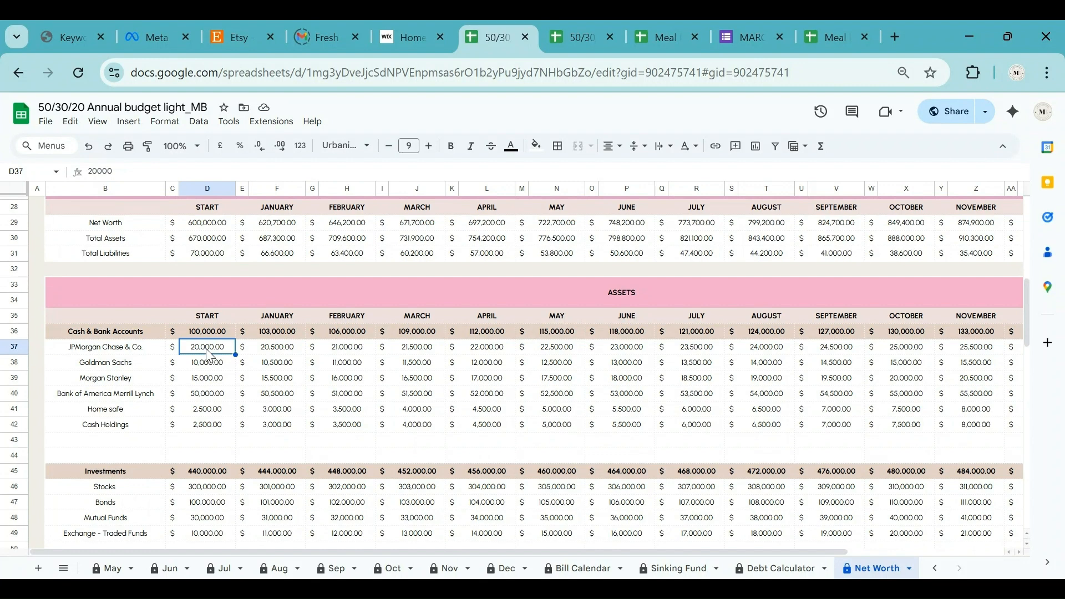
pyautogui.click(104, 350)
pyautogui.click(105, 365)
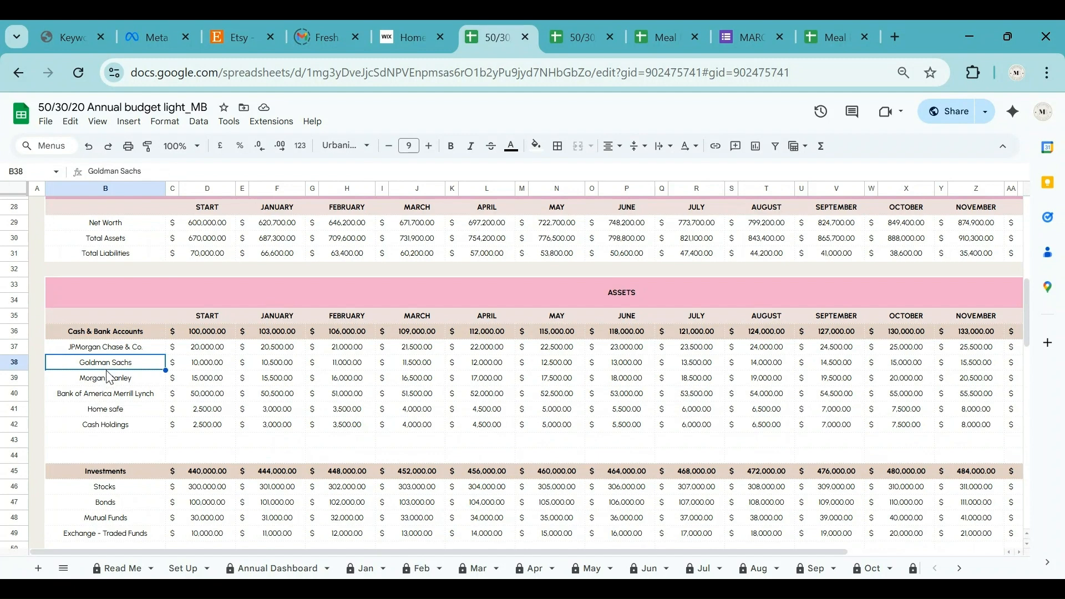
pyautogui.click(110, 382)
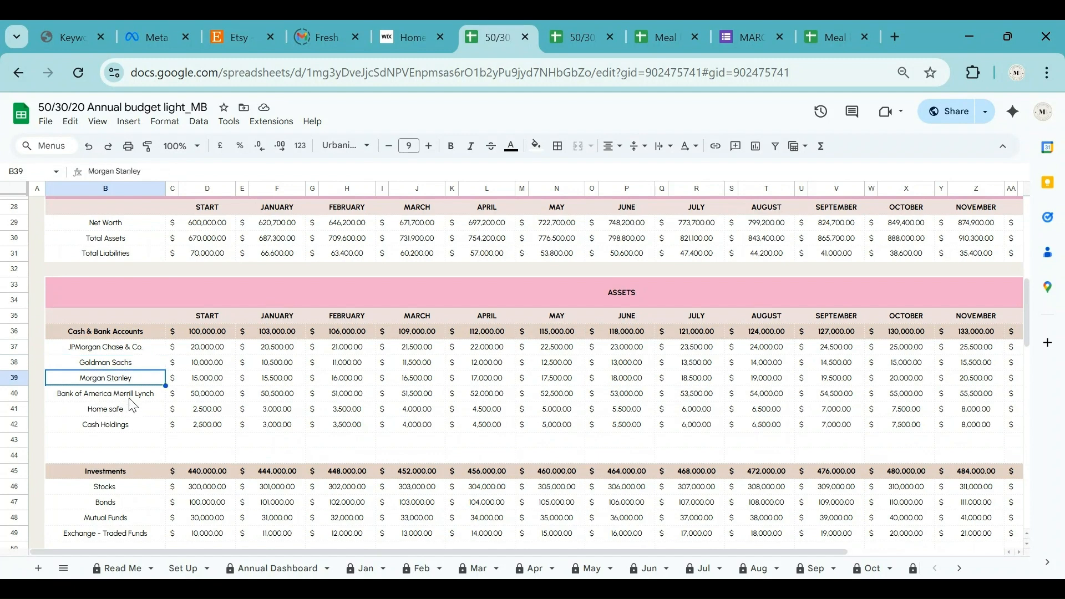
pyautogui.scroll(-2, 132, 405)
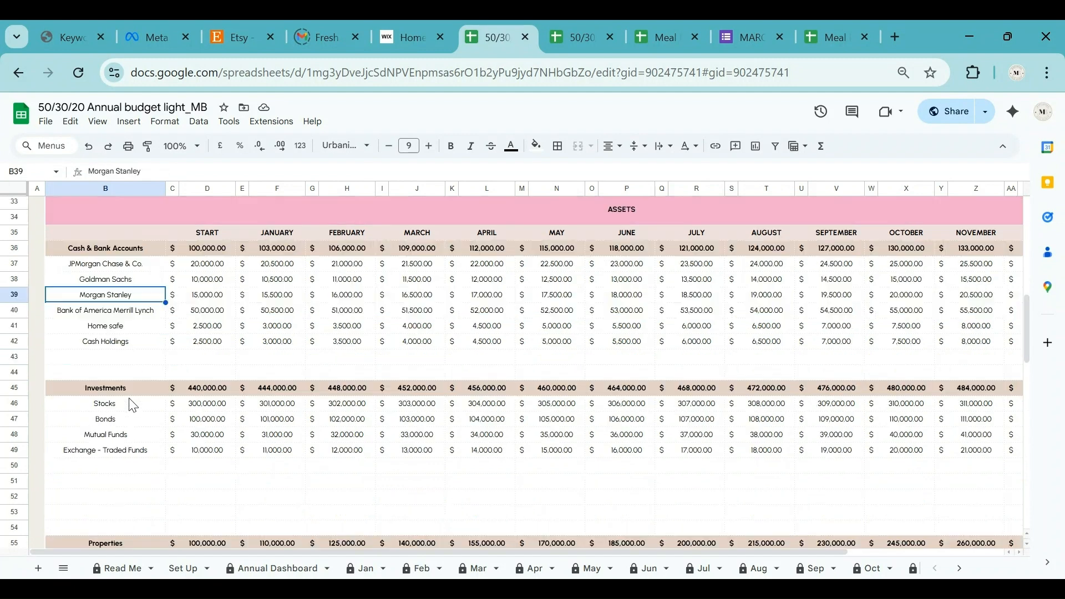
pyautogui.click(142, 315)
pyautogui.click(139, 328)
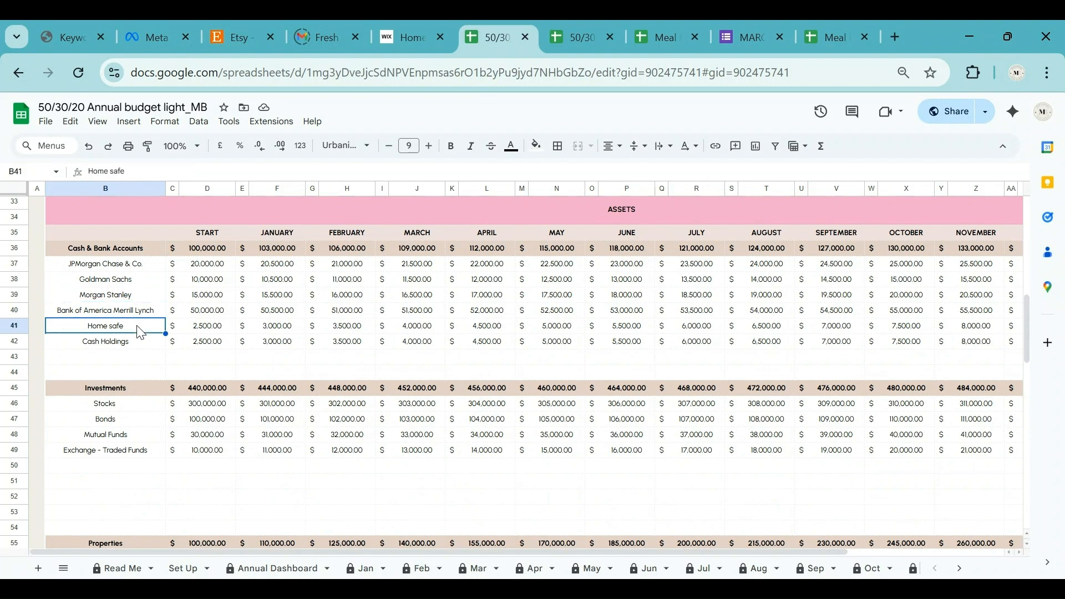
pyautogui.click(141, 344)
pyautogui.scroll(-4, 140, 346)
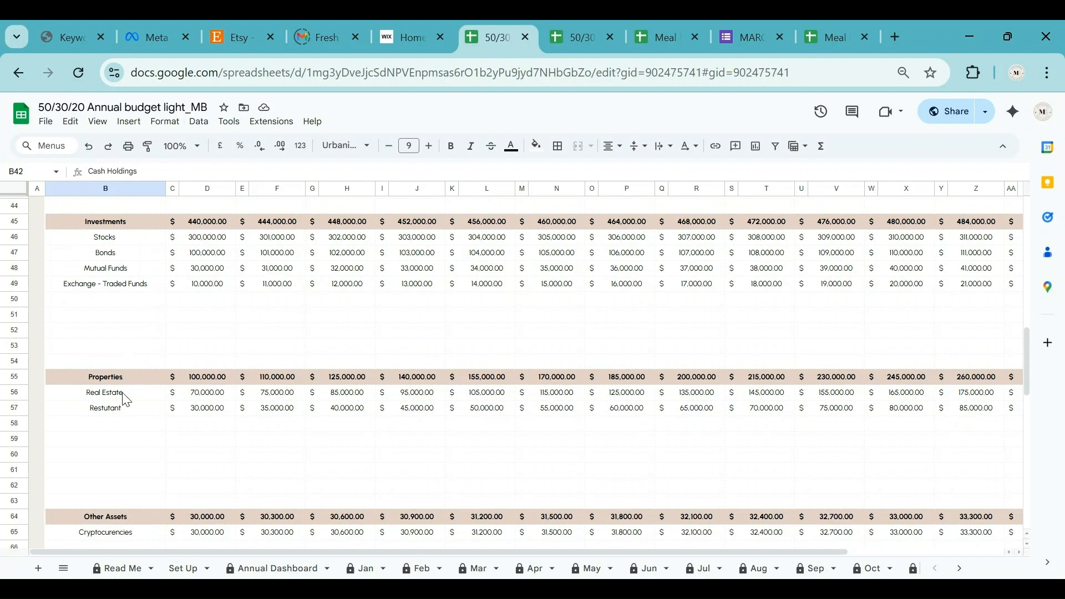
pyautogui.scroll(-2, 124, 402)
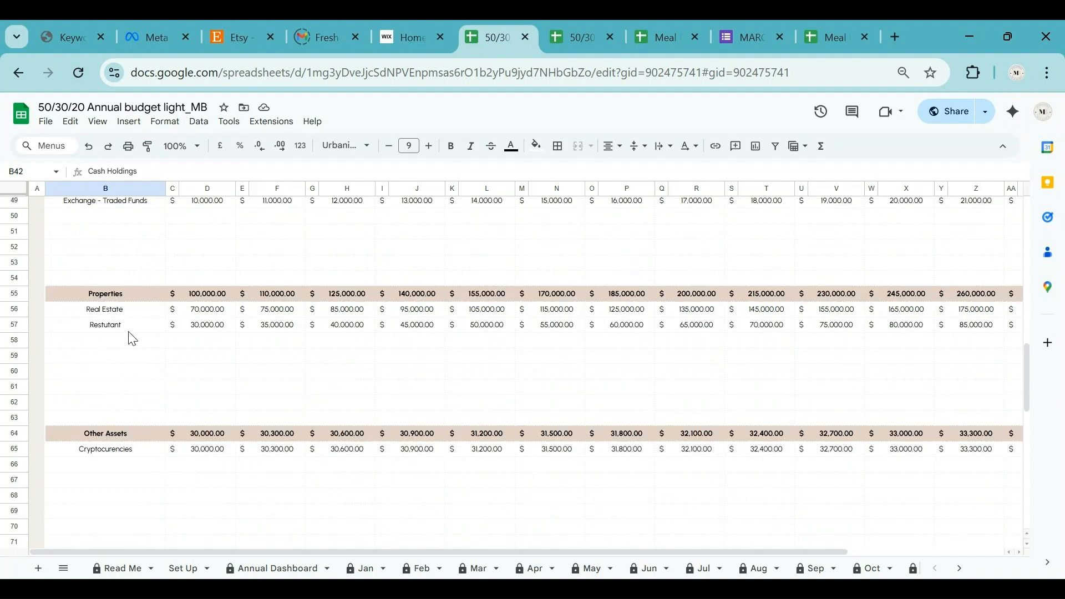
pyautogui.scroll(-2, 132, 339)
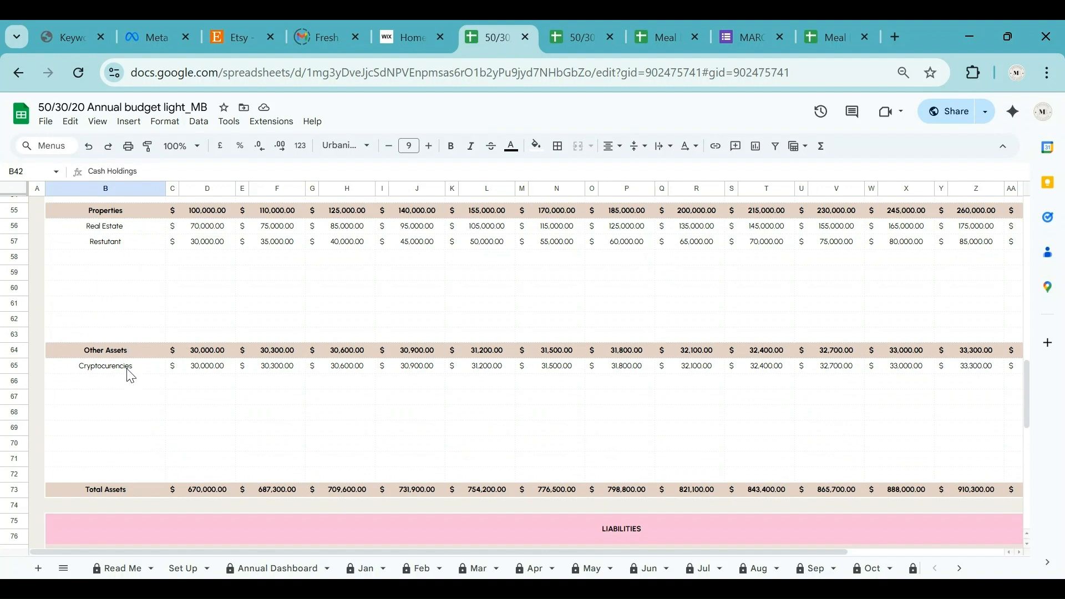
# Scroll from the Liabilities and Assets tables up to the $899,600 net worth summary cards.
pyautogui.scroll(-5, 130, 374)
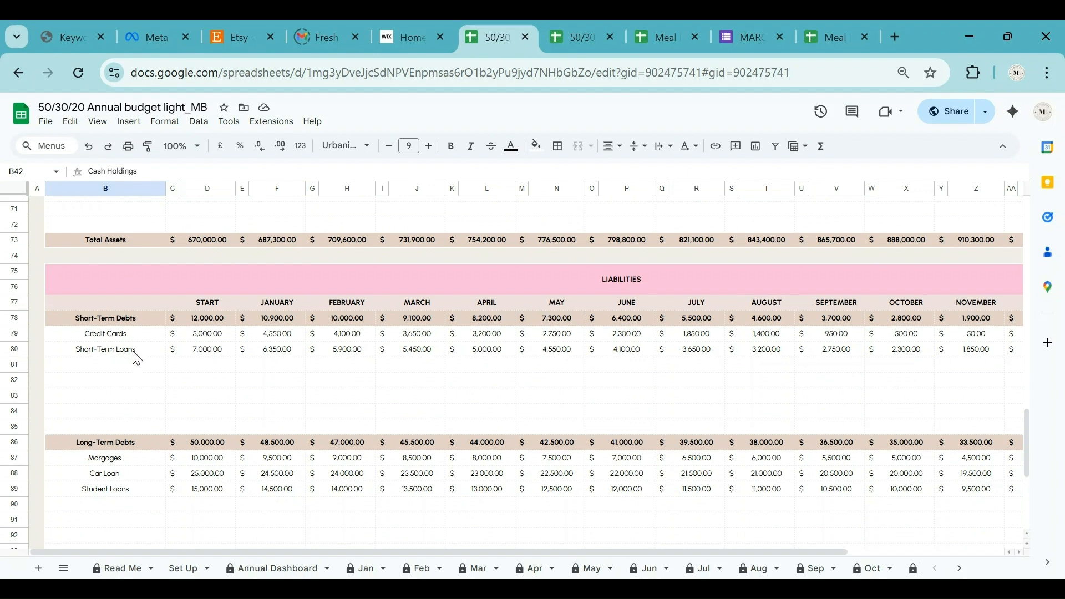
pyautogui.scroll(-2, 136, 369)
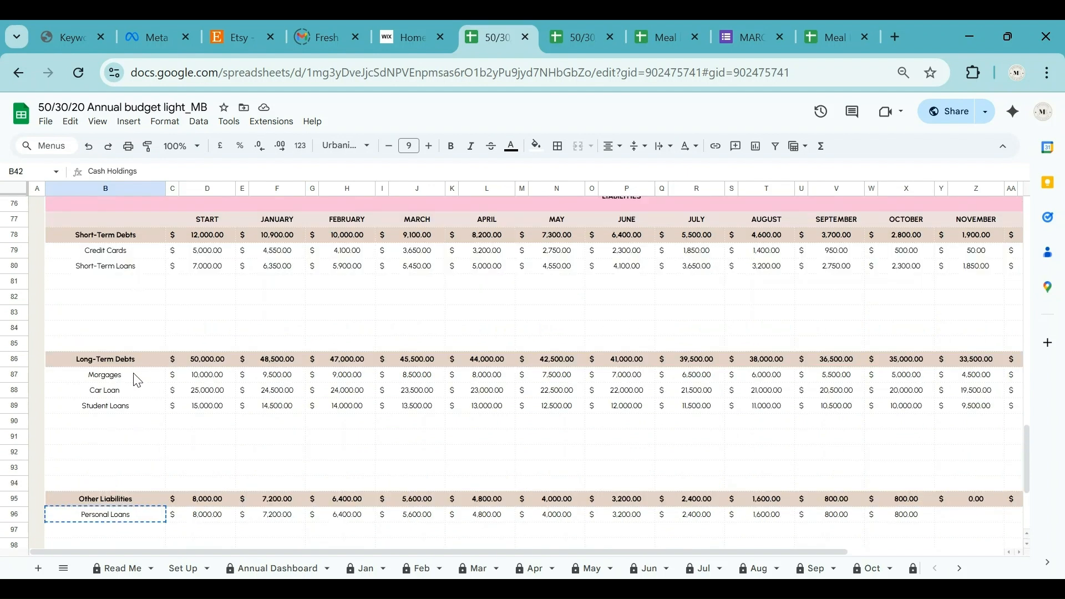
pyautogui.scroll(2, 138, 372)
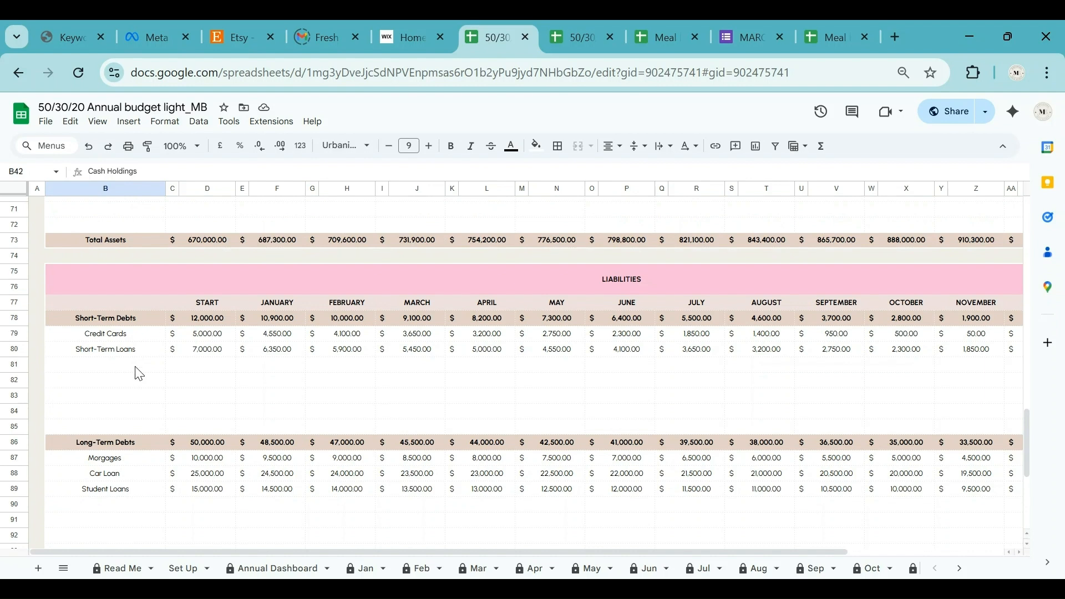
pyautogui.scroll(-2, 139, 373)
pyautogui.scroll(-3, 137, 370)
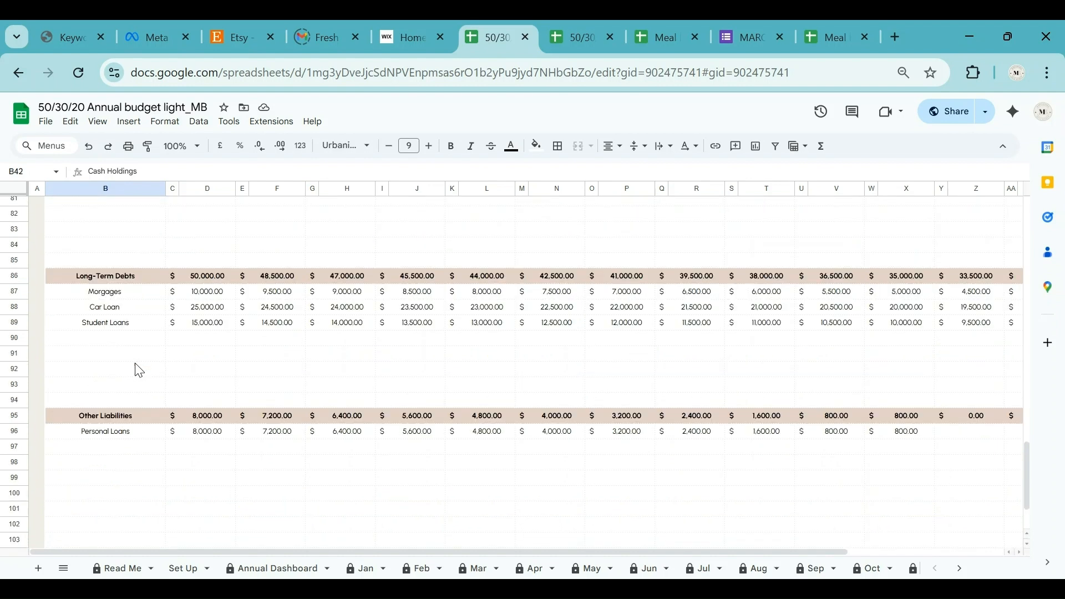
pyautogui.scroll(-2, 138, 370)
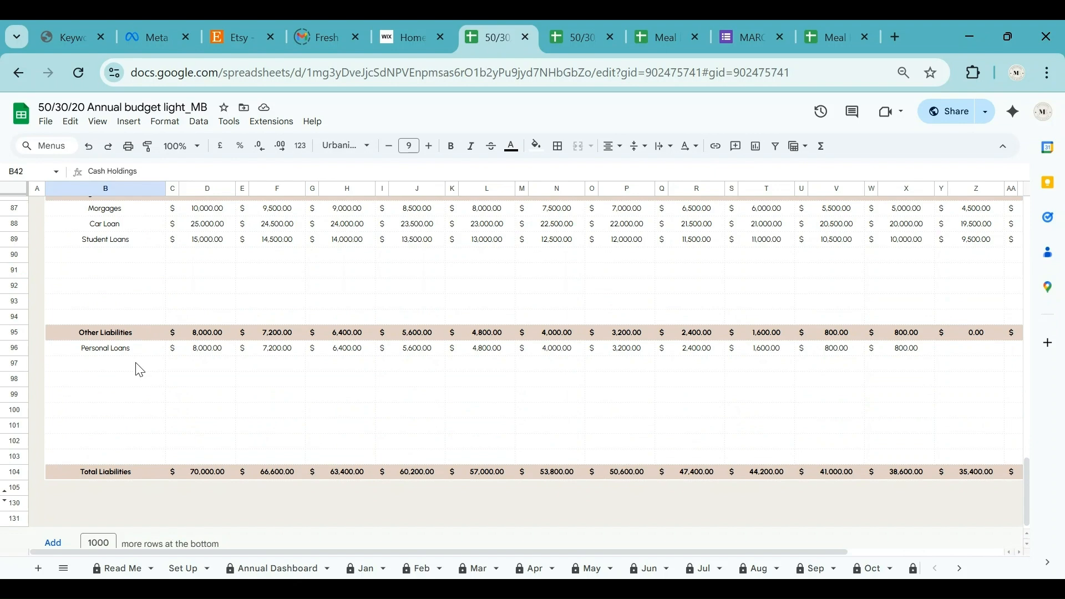
pyautogui.scroll(3, 170, 370)
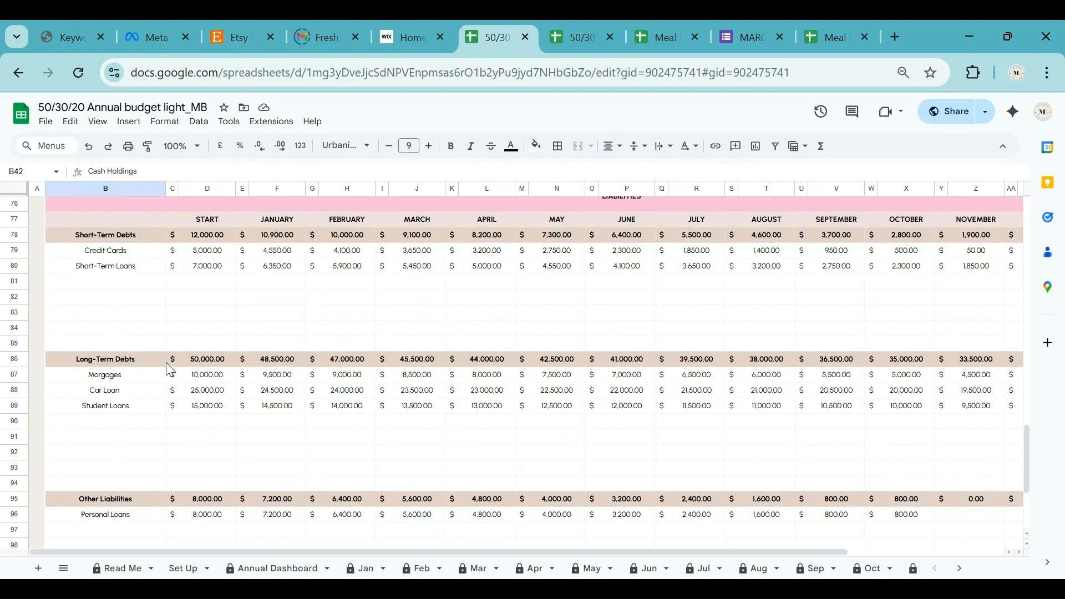
pyautogui.scroll(3, 170, 370)
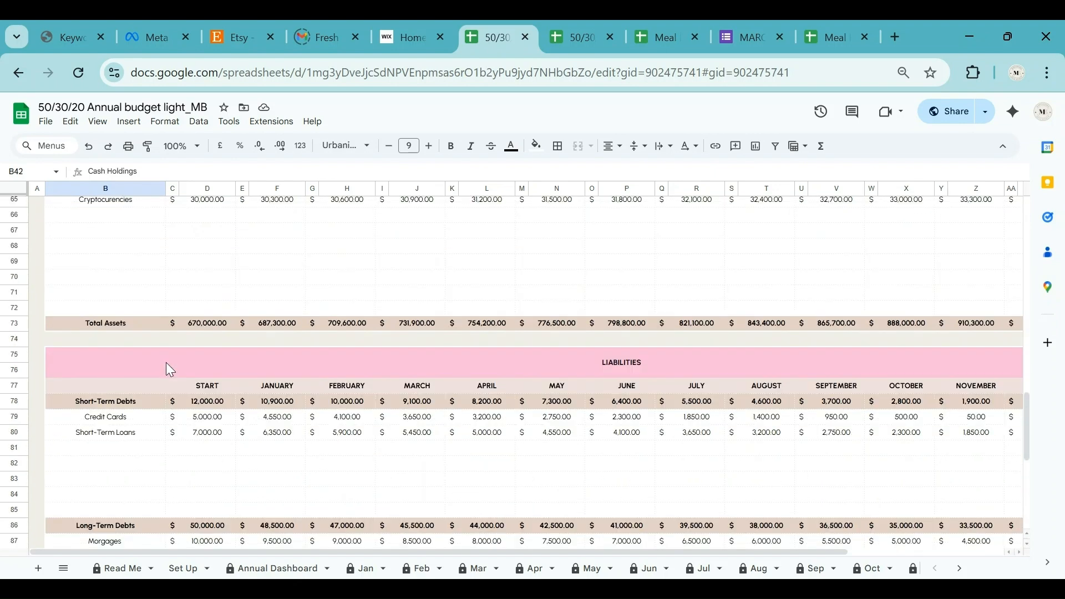
pyautogui.scroll(5, 170, 371)
pyautogui.scroll(3, 170, 371)
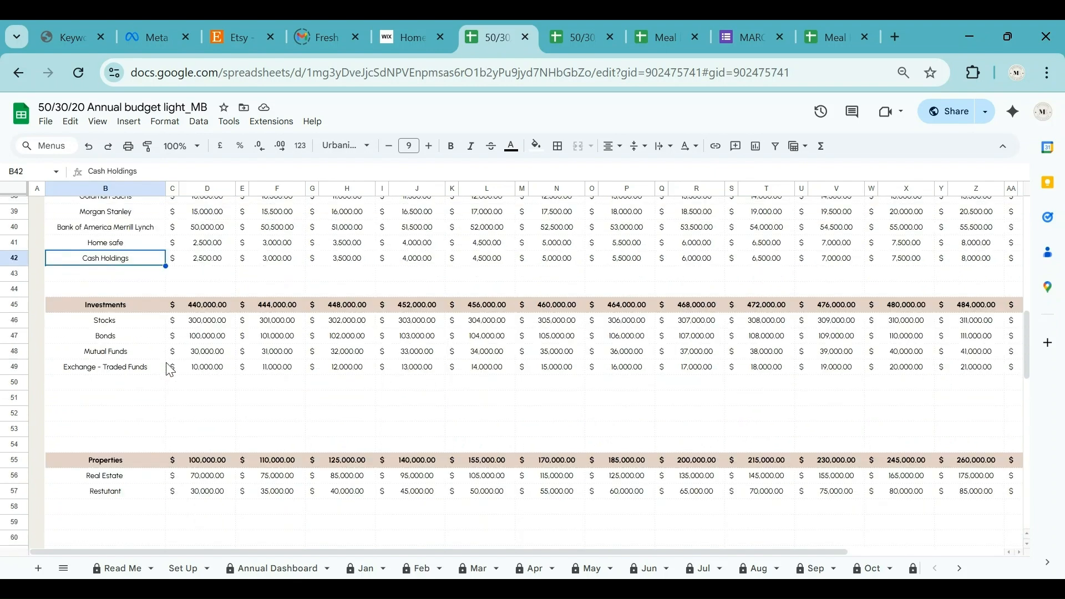
pyautogui.scroll(3, 170, 371)
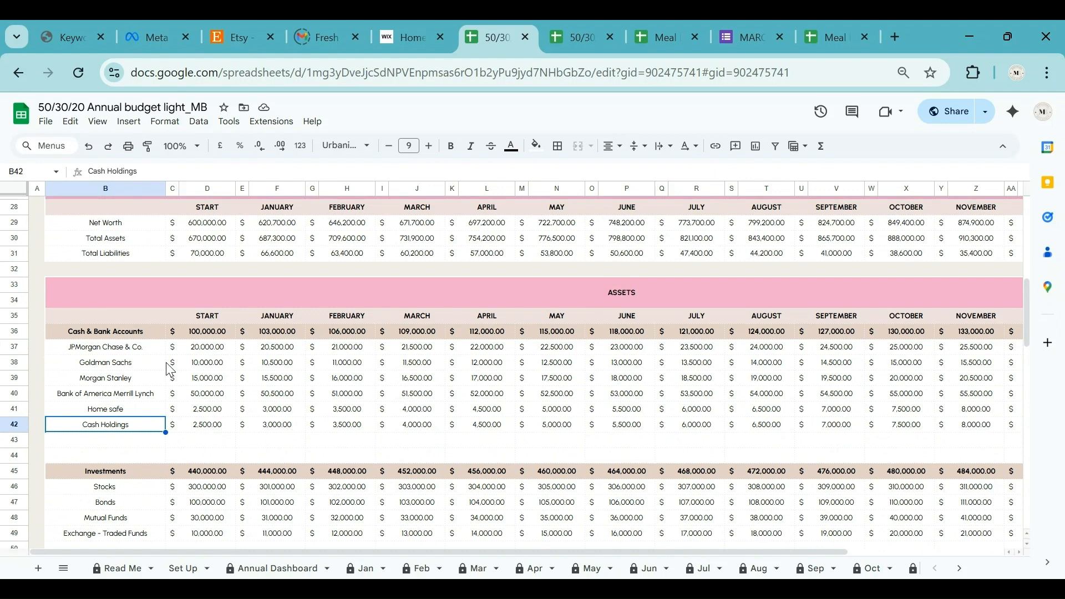
pyautogui.scroll(2, 170, 370)
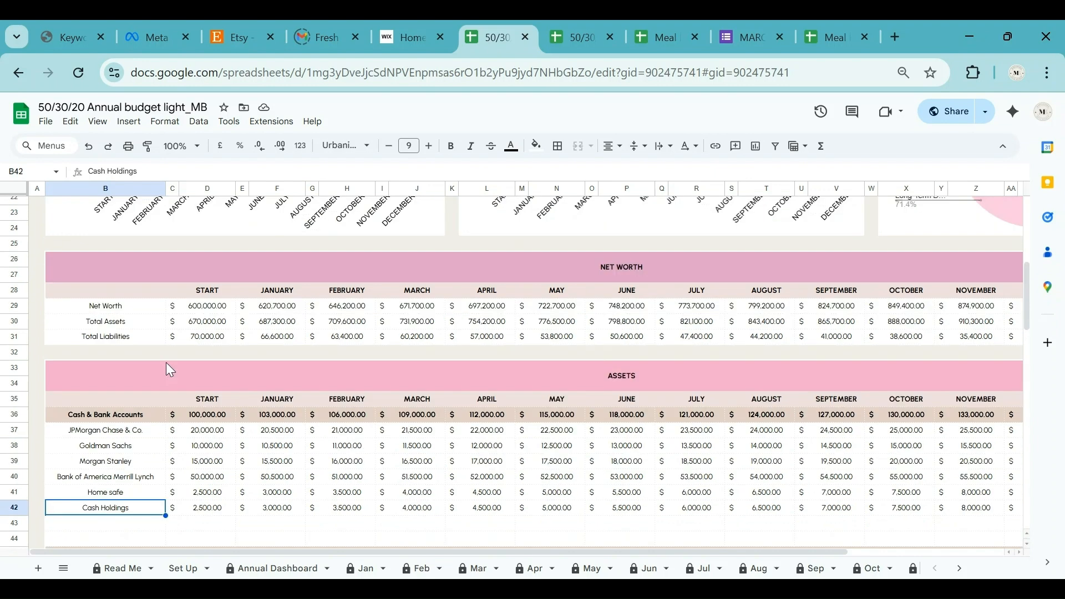
pyautogui.scroll(4, 170, 369)
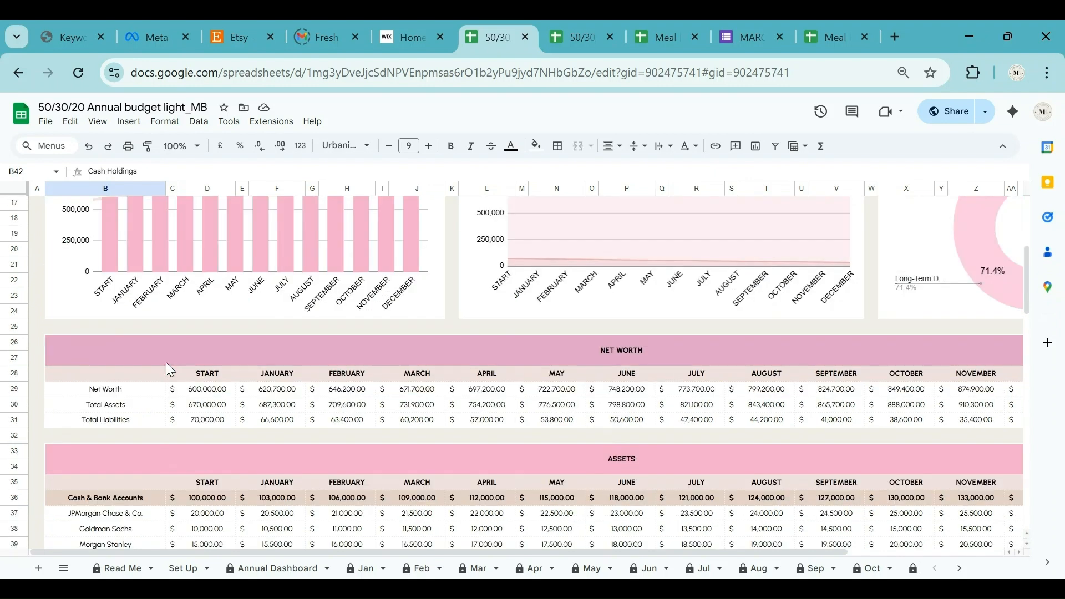
pyautogui.scroll(2, 169, 369)
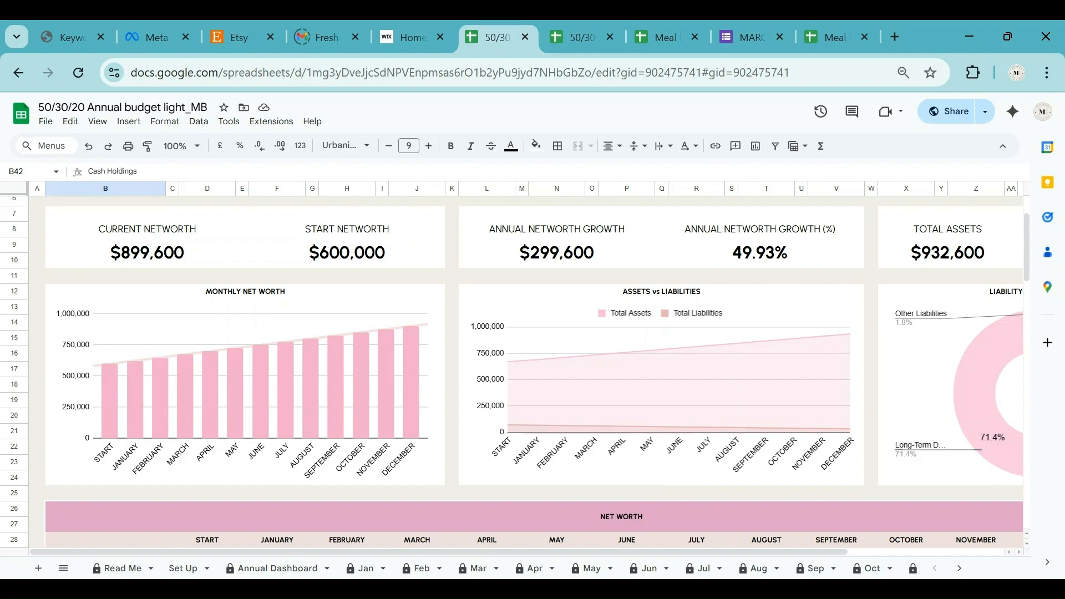
# Open the Annual Dashboard sheet and browse its 50/30/20 rule, financial summary and monthly charts.
pyautogui.click(274, 568)
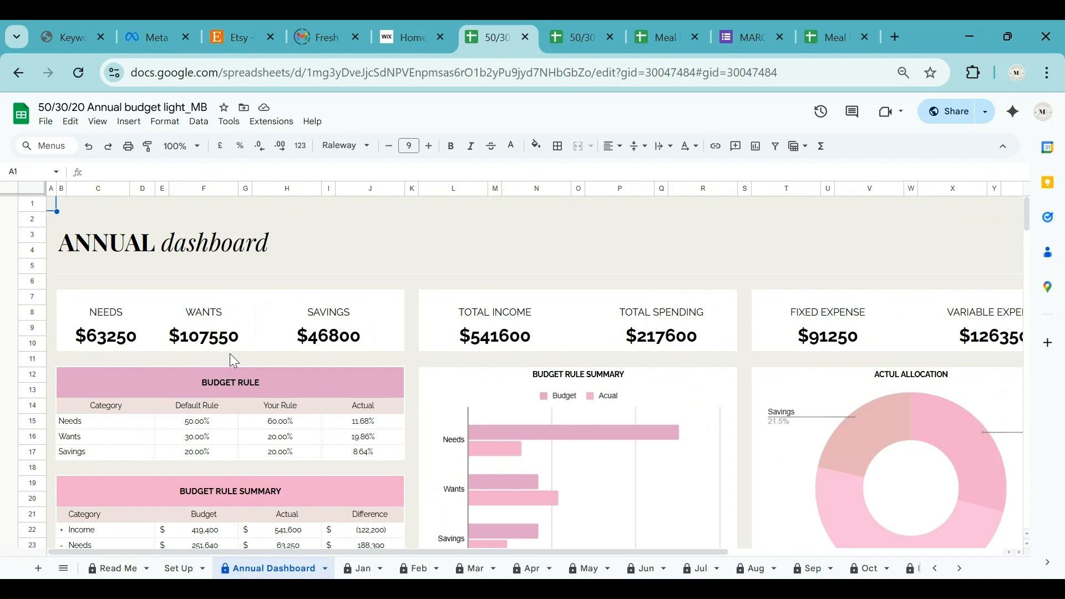
pyautogui.moveTo(410, 554); pyautogui.dragTo(352, 547)
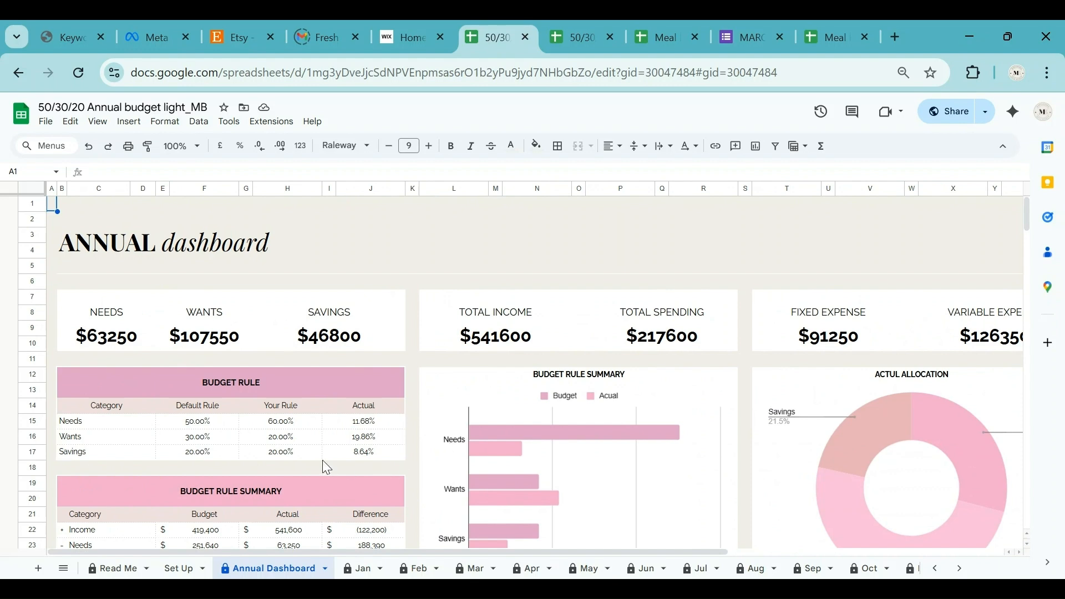
pyautogui.scroll(-2, 555, 493)
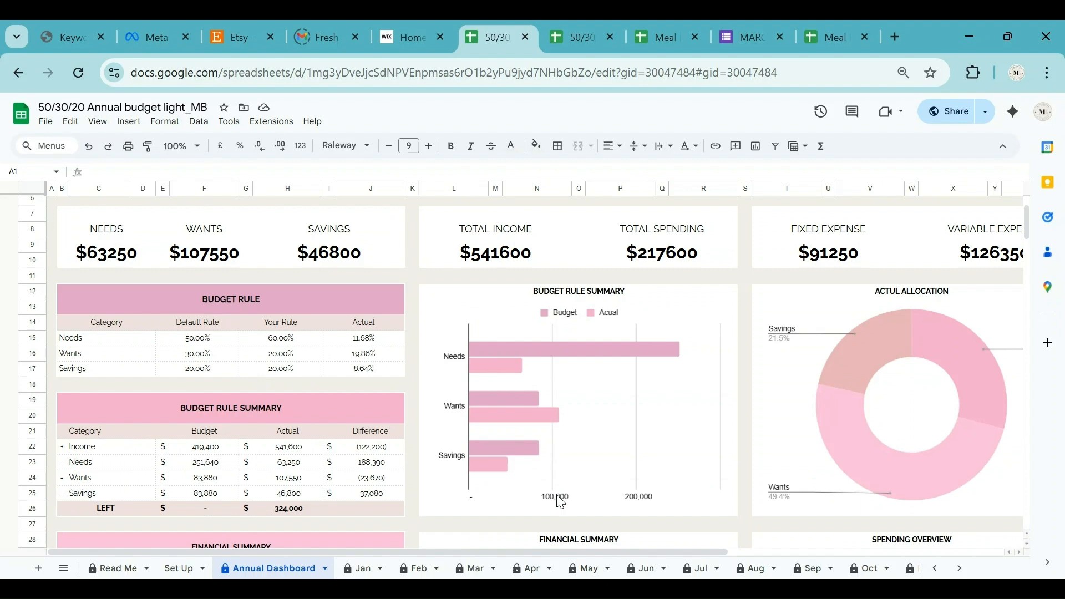
pyautogui.moveTo(650, 553); pyautogui.dragTo(737, 522)
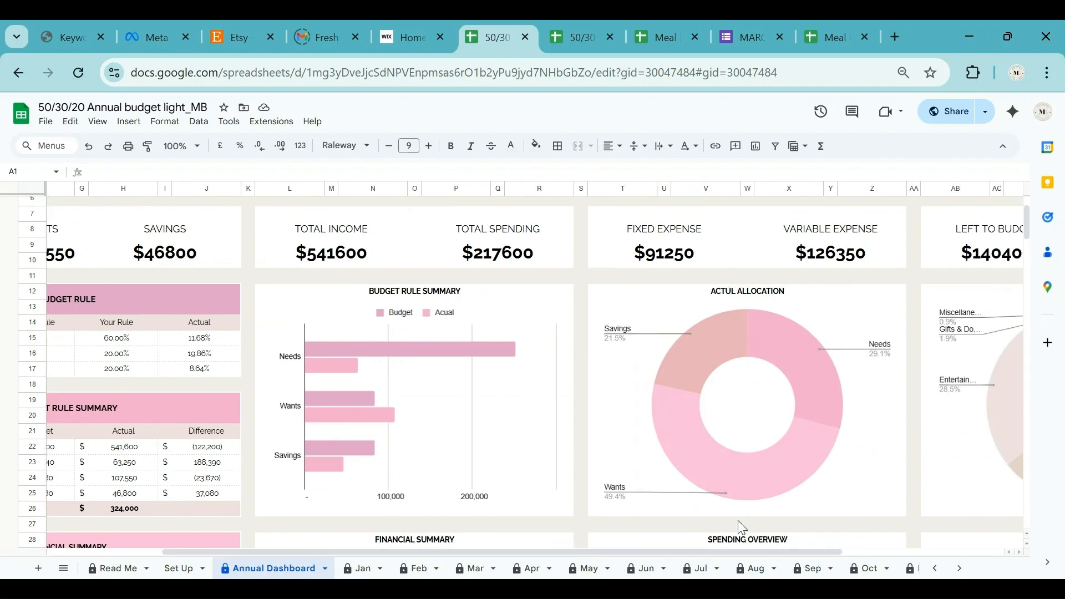
pyautogui.scroll(-5, 710, 500)
pyautogui.scroll(2, 712, 499)
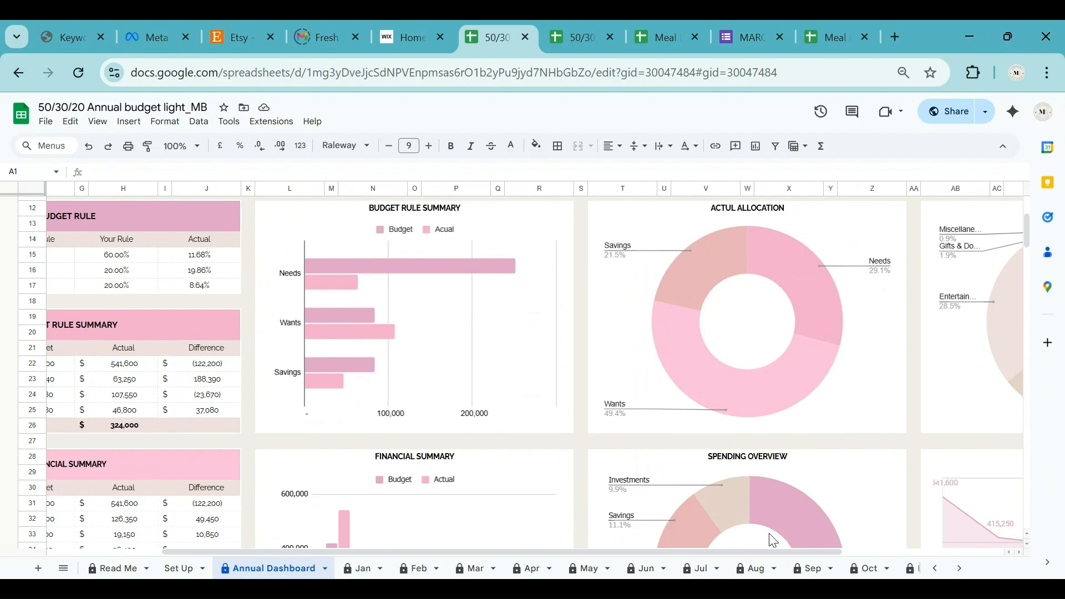
pyautogui.moveTo(747, 551); pyautogui.dragTo(536, 563)
pyautogui.scroll(-3, 558, 491)
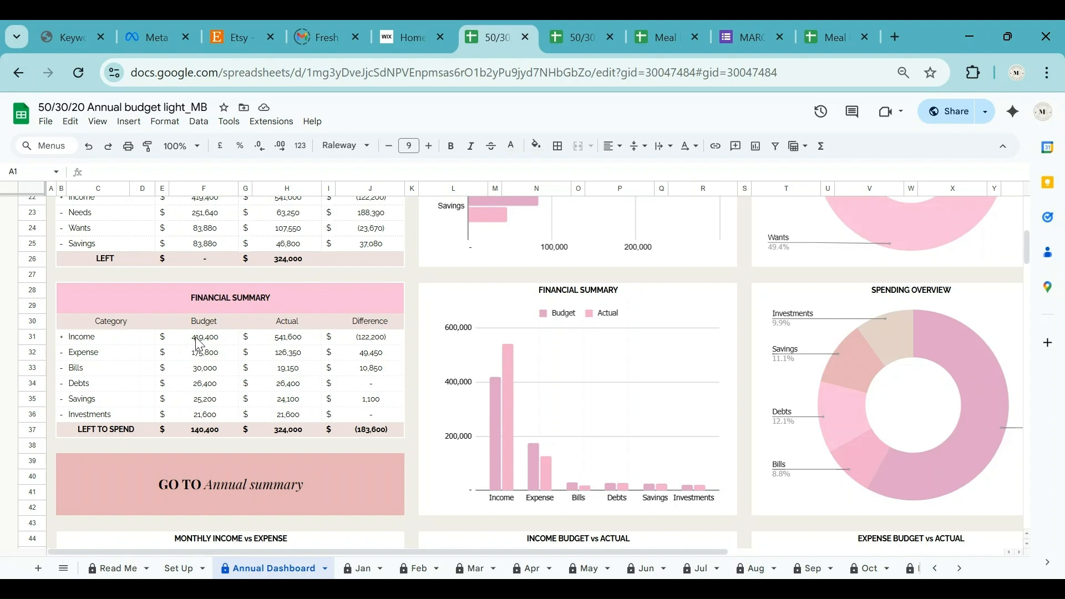
pyautogui.scroll(-3, 197, 337)
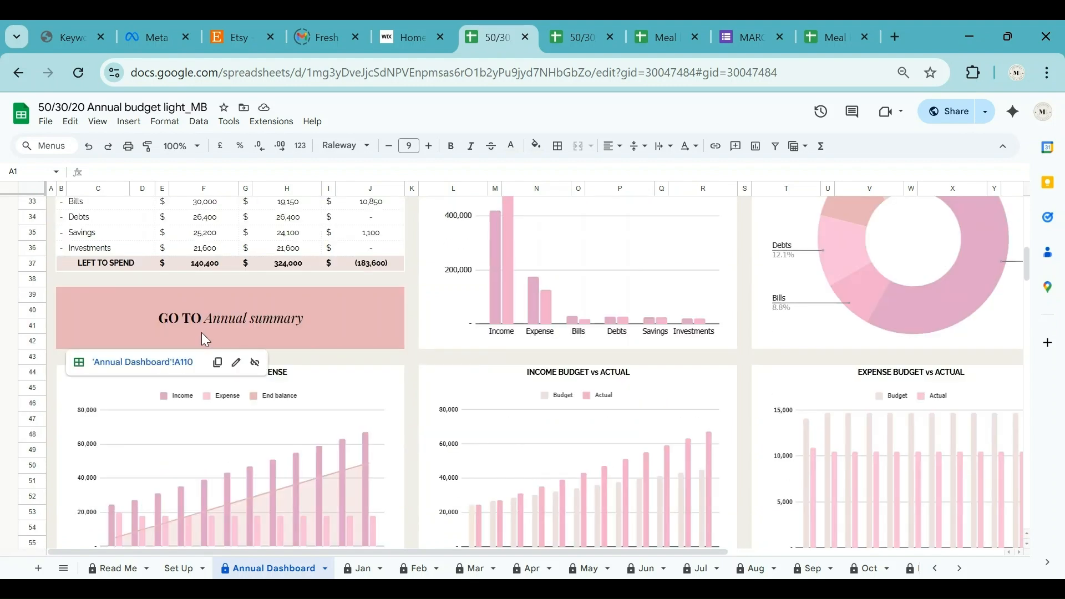
pyautogui.scroll(-2, 202, 333)
pyautogui.scroll(-3, 203, 336)
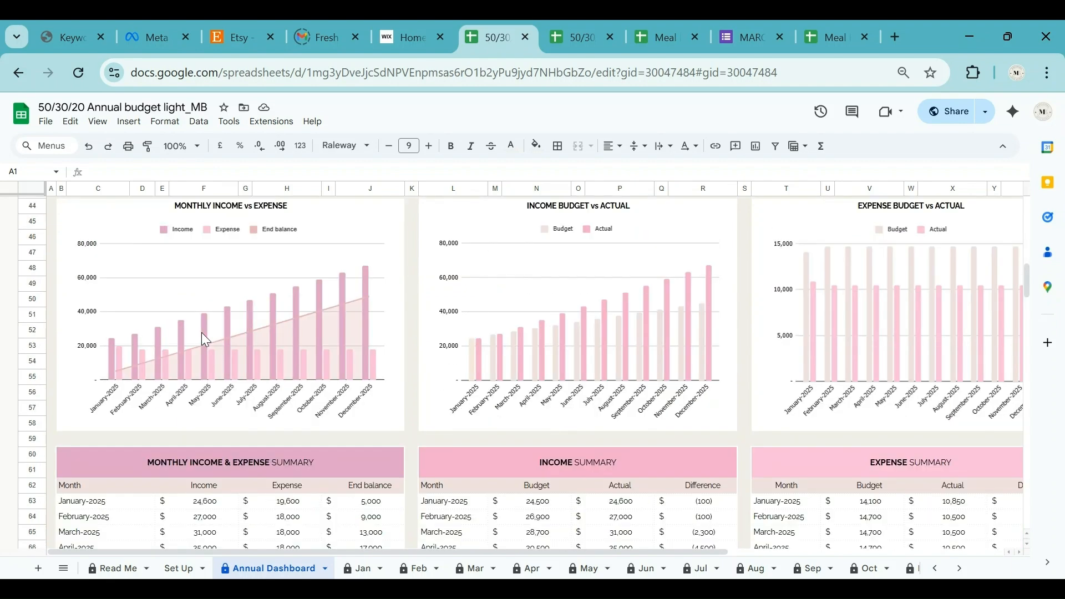
pyautogui.scroll(-2, 516, 372)
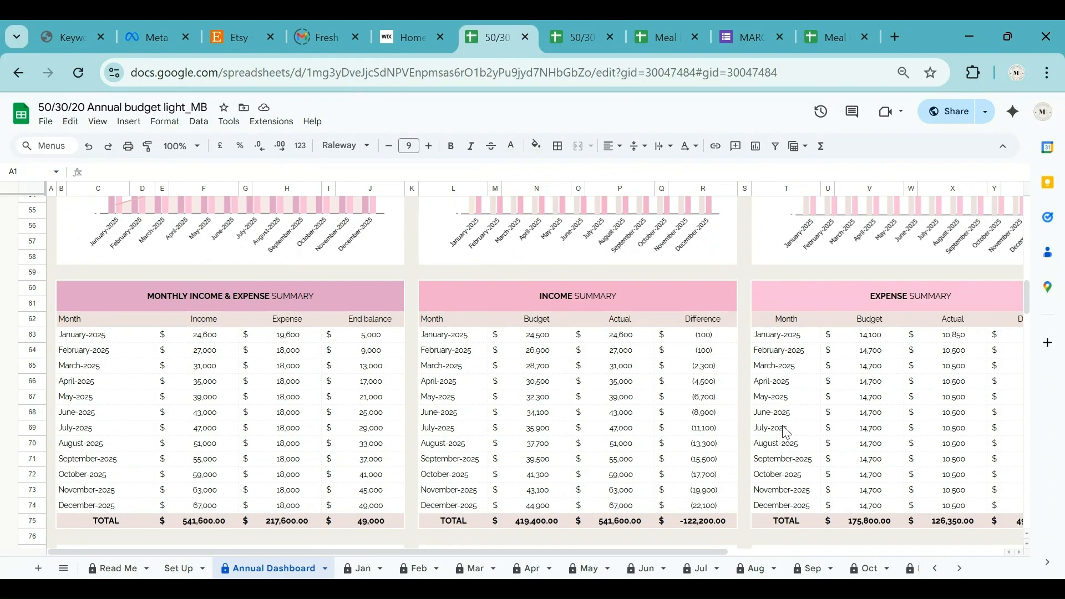
pyautogui.scroll(-3, 787, 432)
pyautogui.scroll(-2, 787, 432)
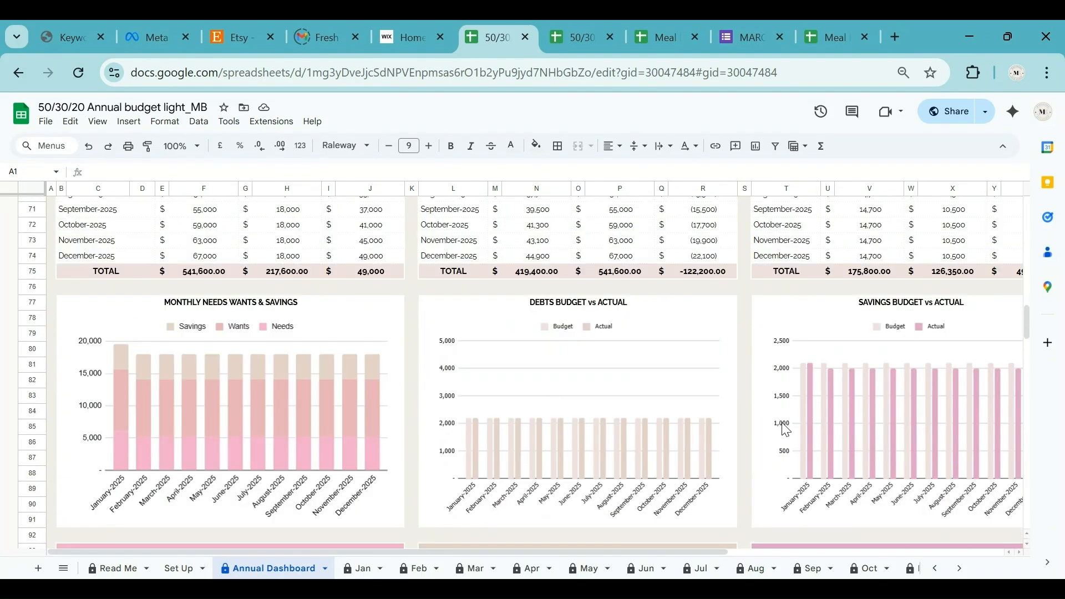
pyautogui.scroll(14, 285, 349)
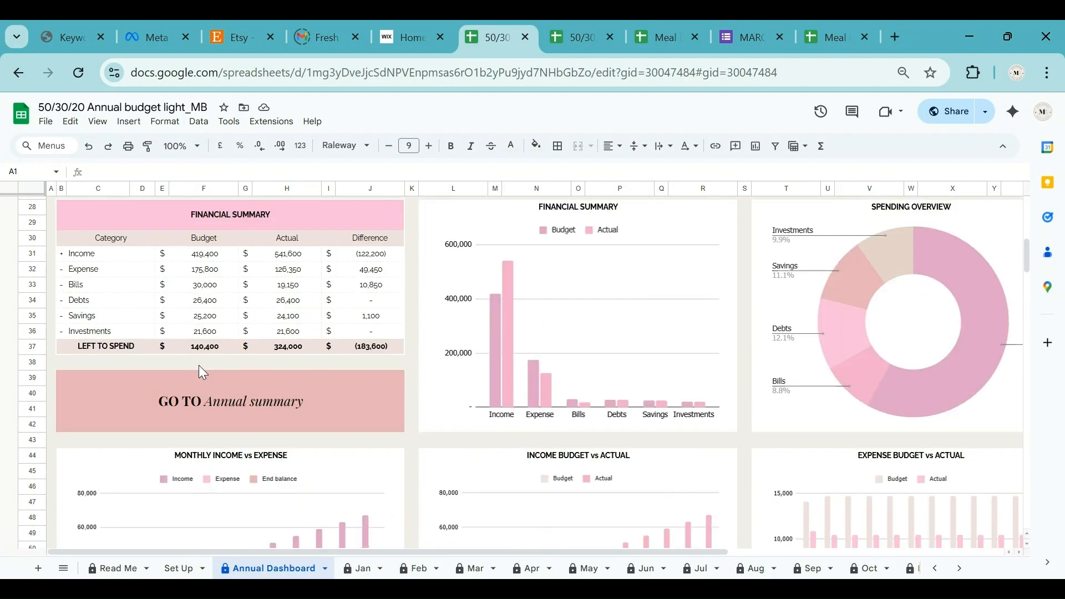
# Follow the 'GO TO Annual summary' link to A110 and review the Total, Average and Trend columns.
pyautogui.click(255, 414)
pyautogui.click(161, 448)
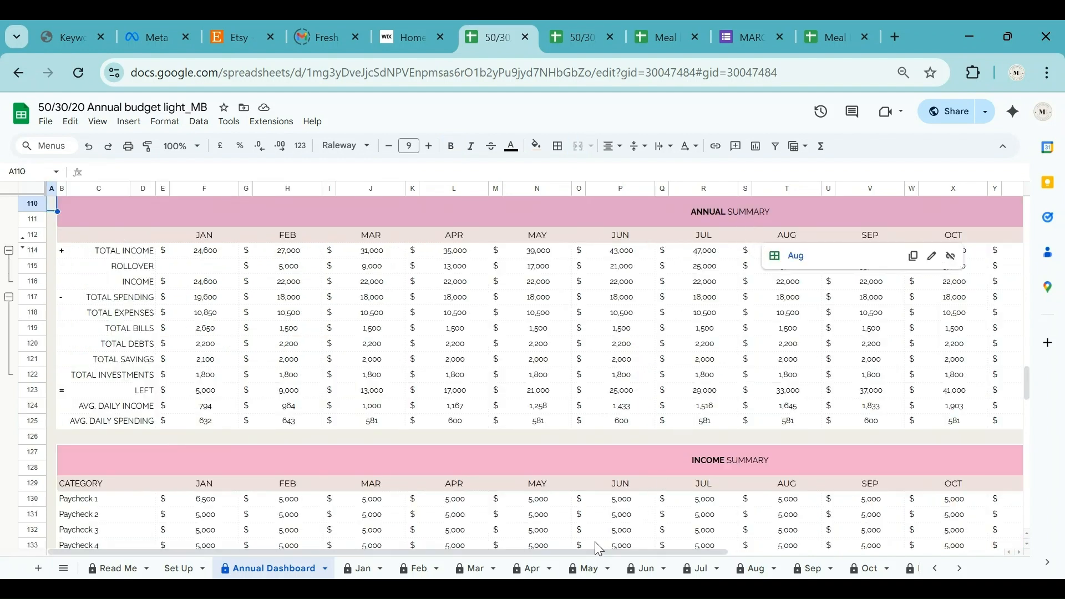
pyautogui.moveTo(633, 482)
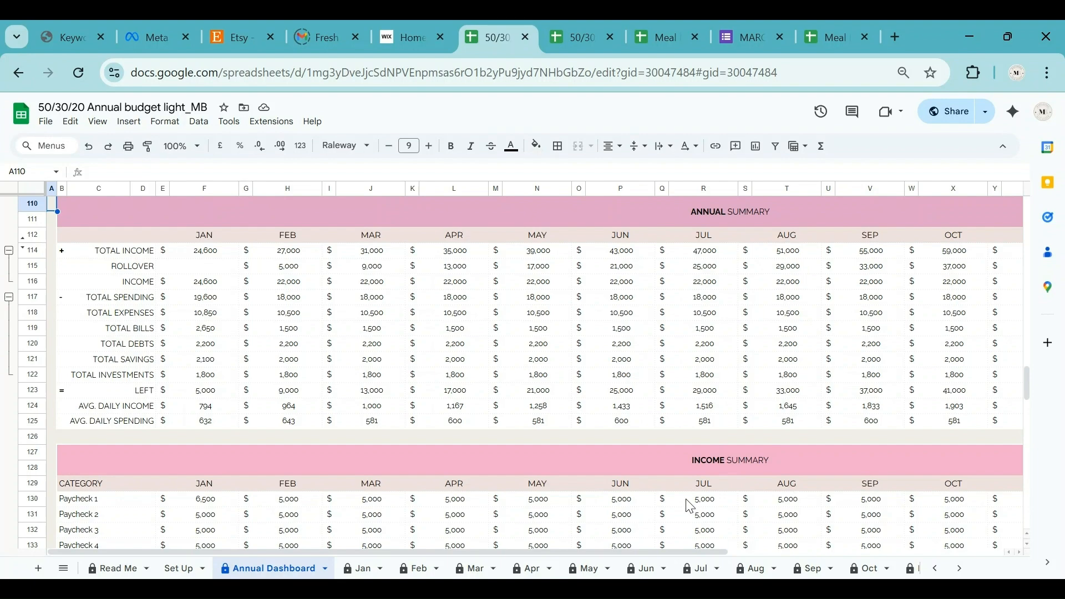
pyautogui.scroll(-6, 688, 496)
pyautogui.scroll(-15, 695, 497)
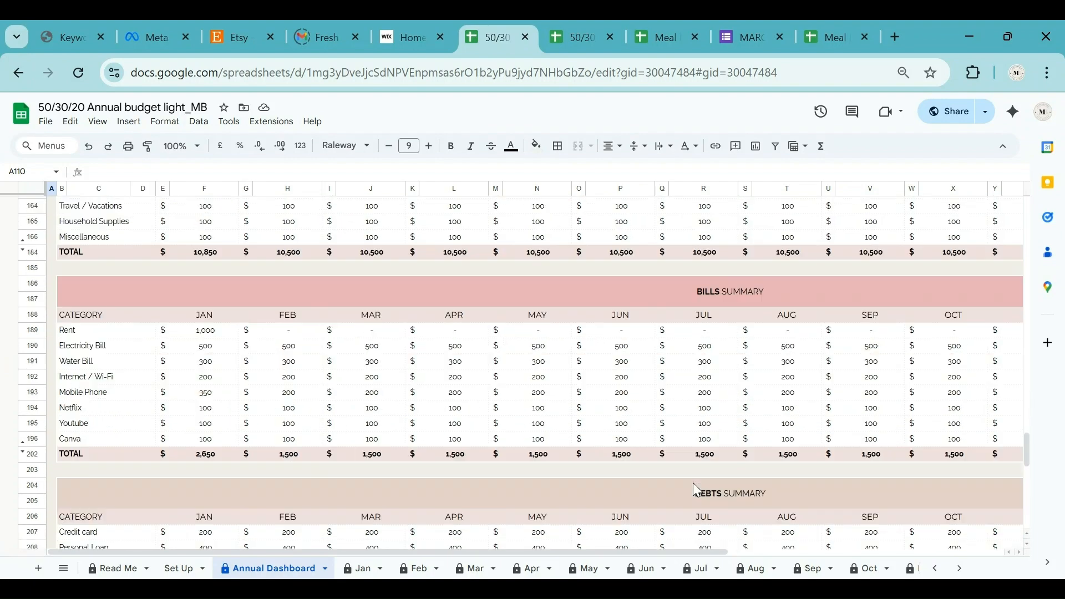
pyautogui.scroll(15, 696, 490)
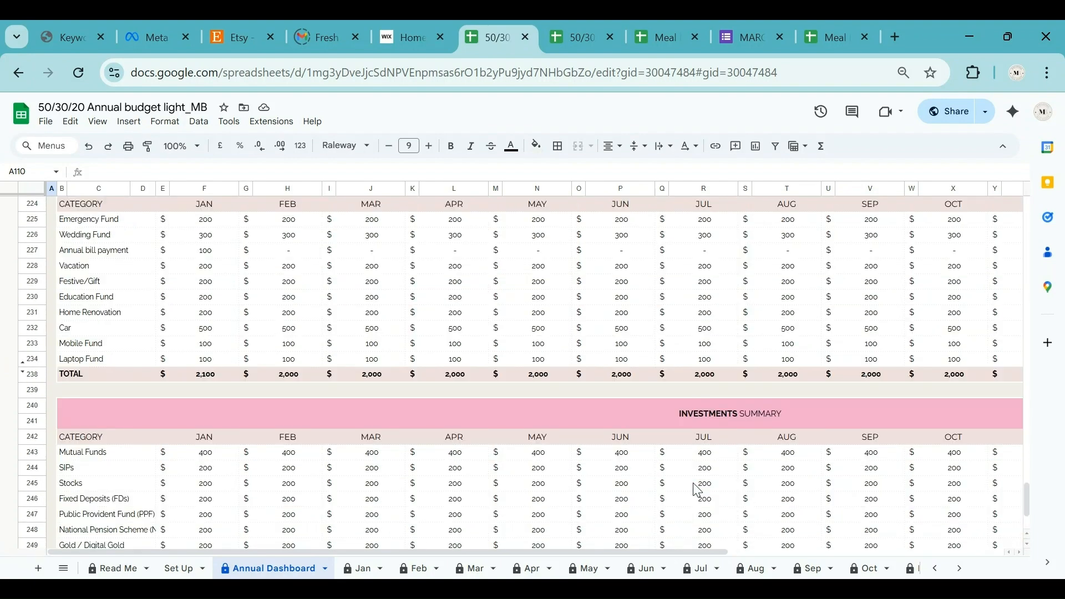
pyautogui.scroll(9, 697, 490)
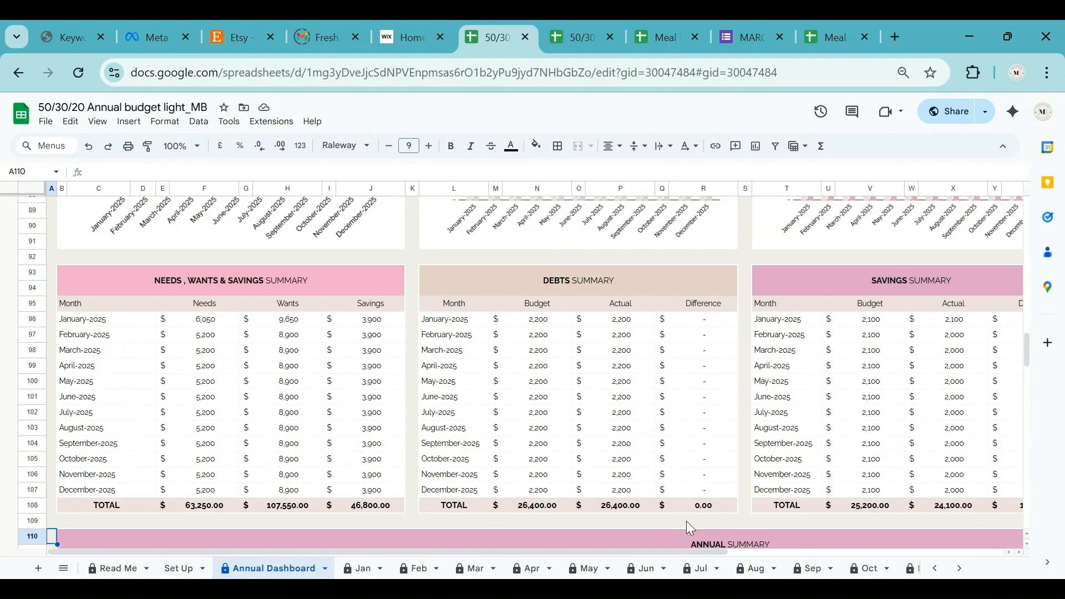
pyautogui.scroll(-6, 687, 520)
pyautogui.moveTo(670, 555); pyautogui.dragTo(1019, 552)
pyautogui.scroll(2, 947, 441)
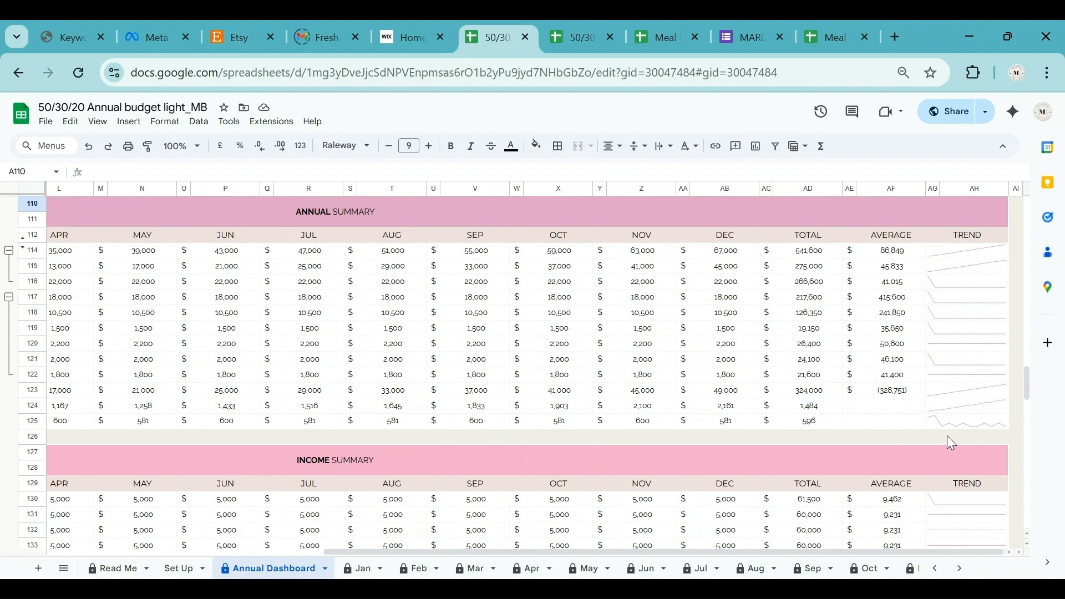